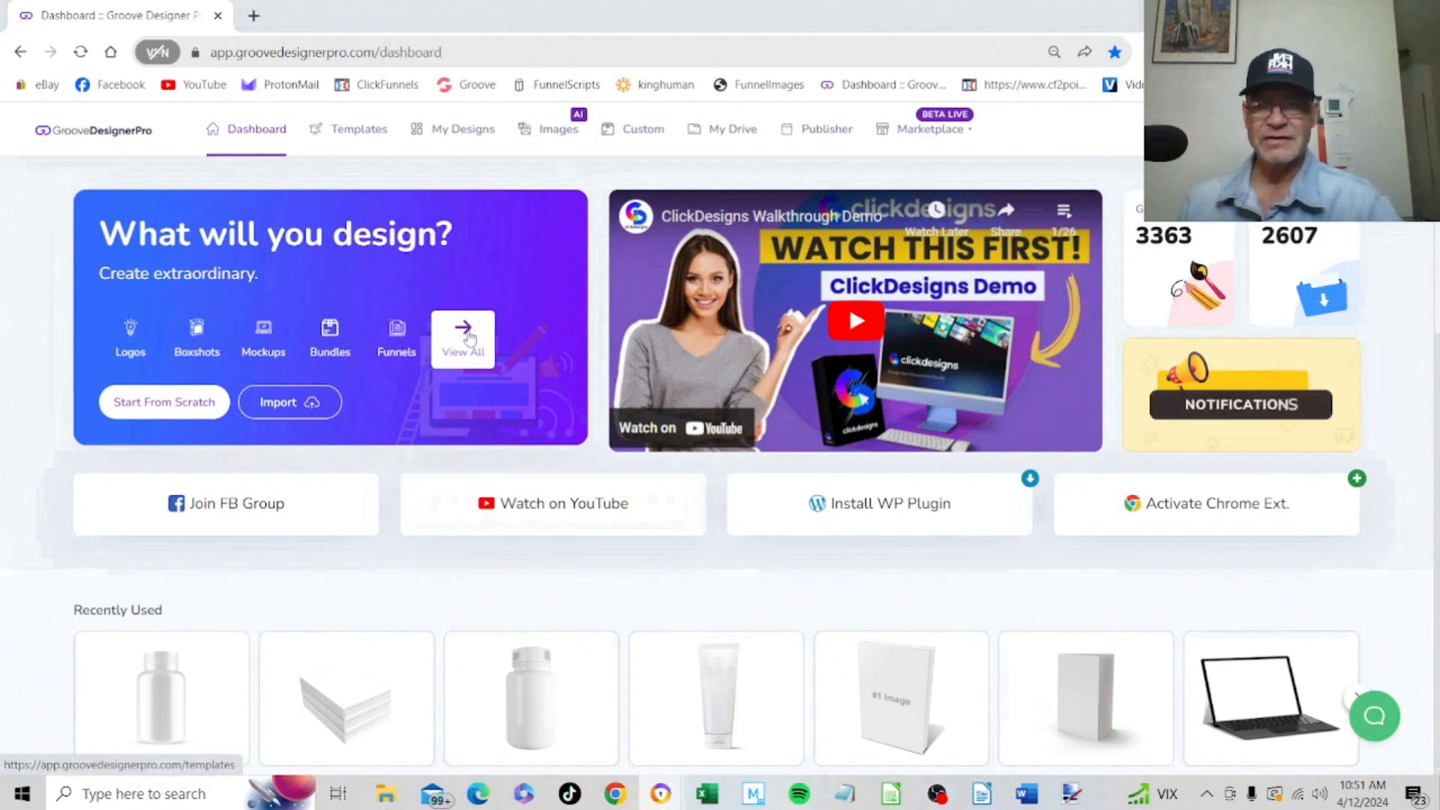
# Open the full template library and show the templates in the Packaging category
pyautogui.click(468, 338)
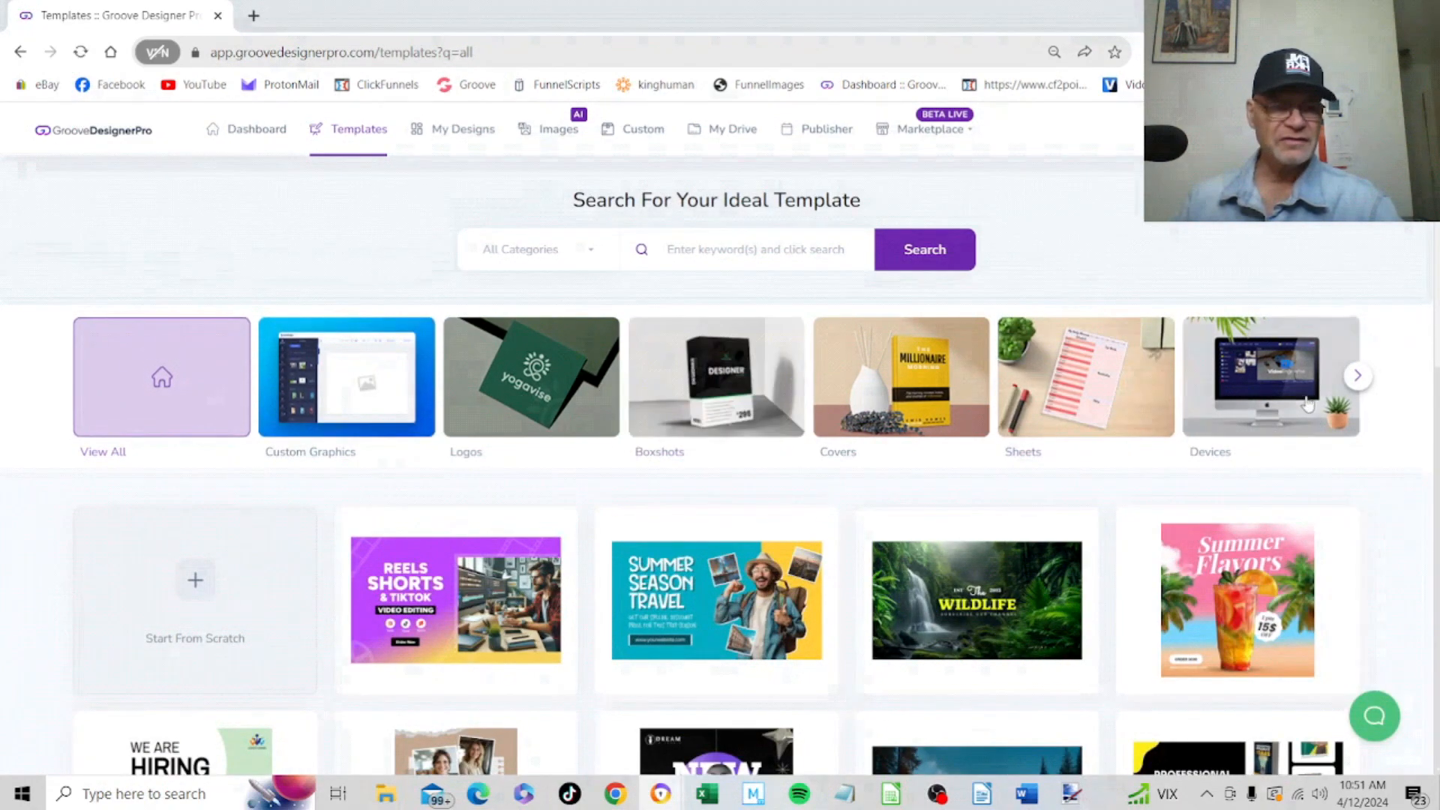
pyautogui.click(1358, 375)
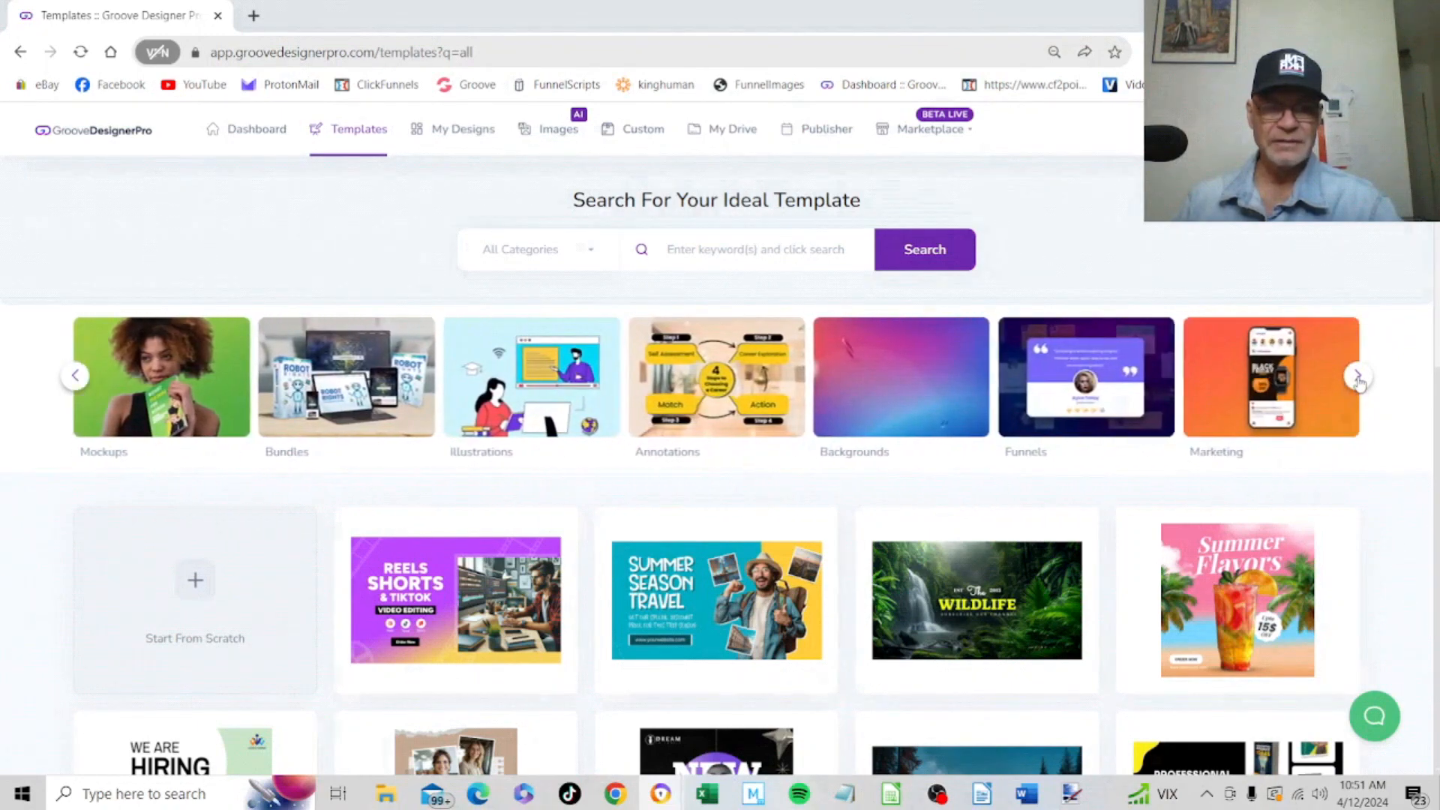
pyautogui.click(1357, 375)
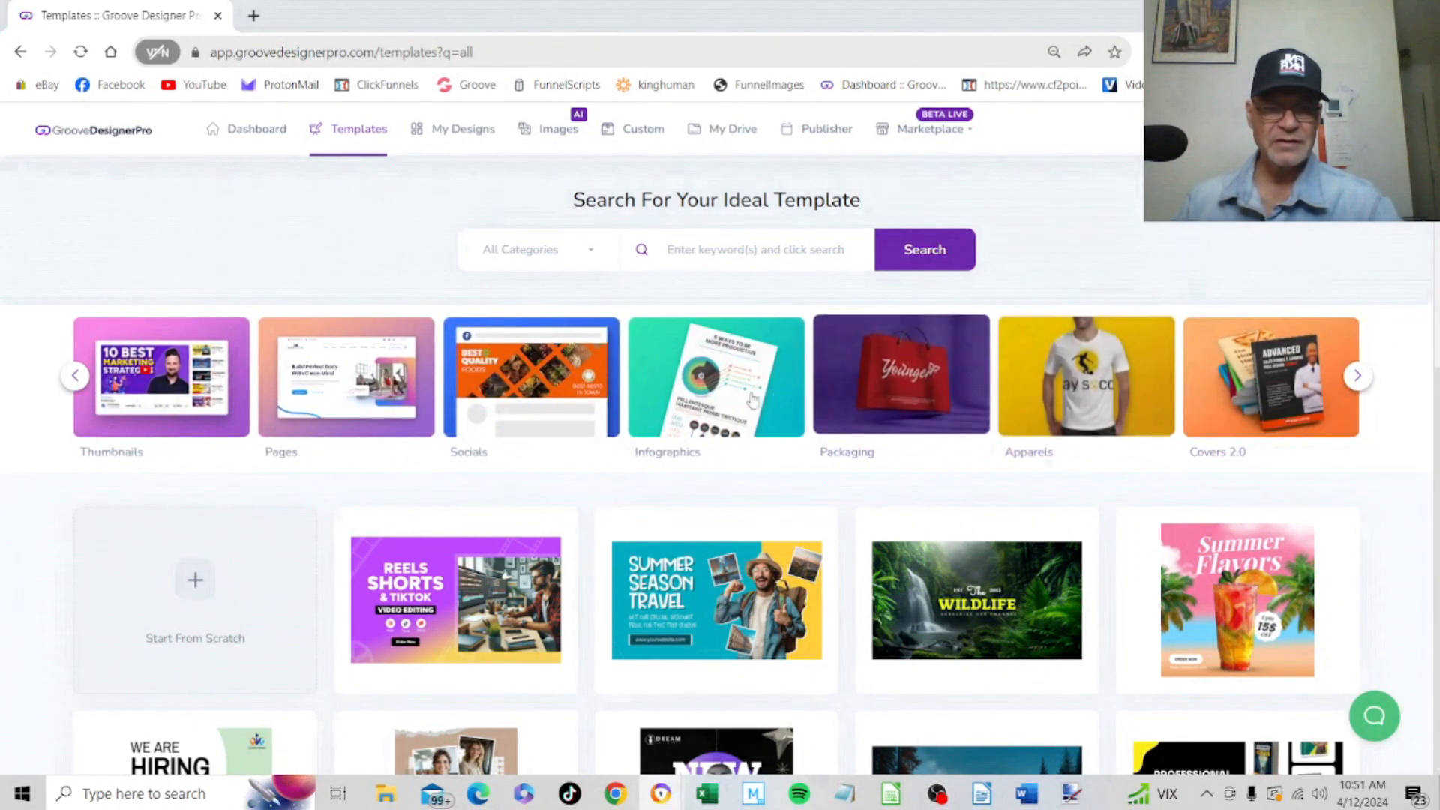
pyautogui.click(907, 383)
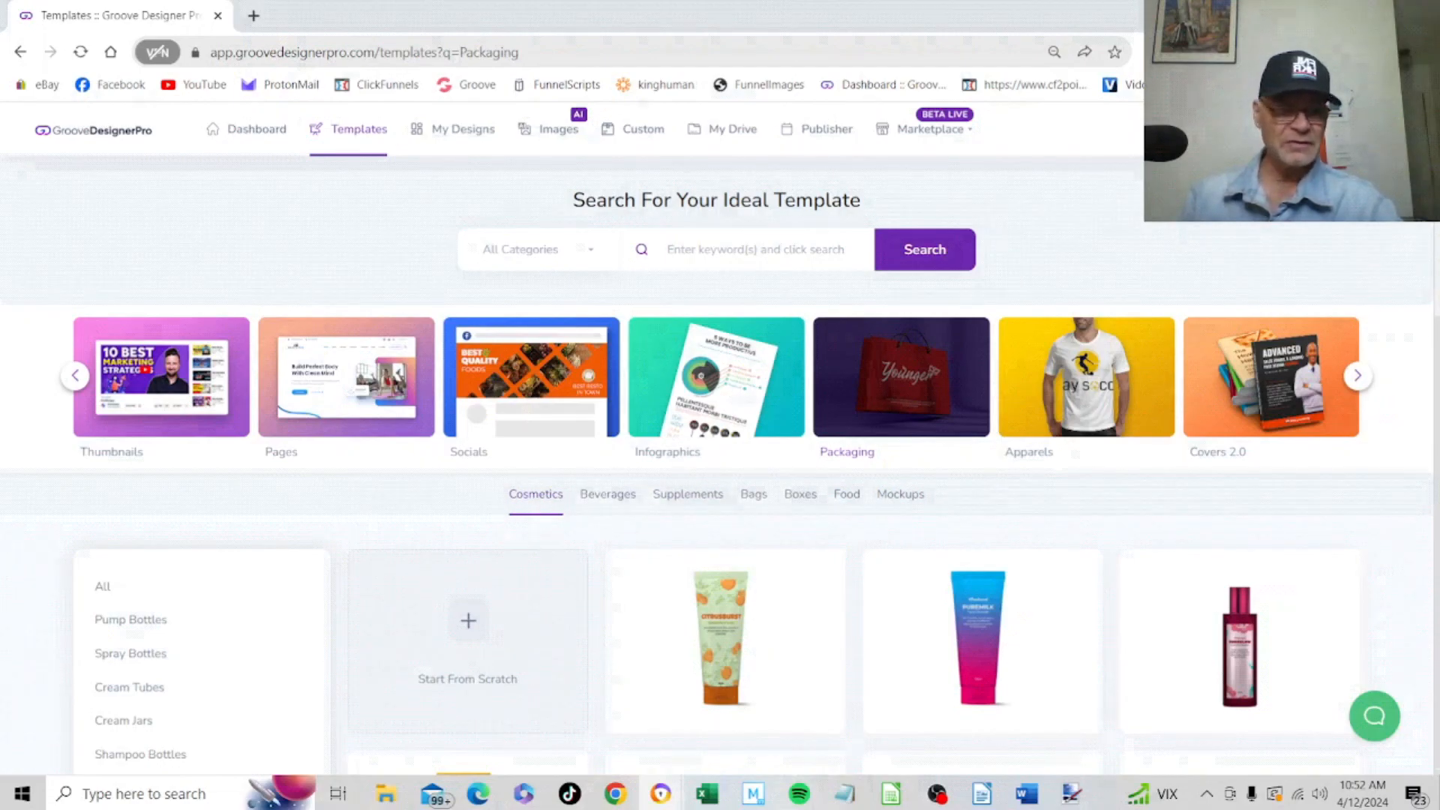
pyautogui.scroll(-4, 1425, 386)
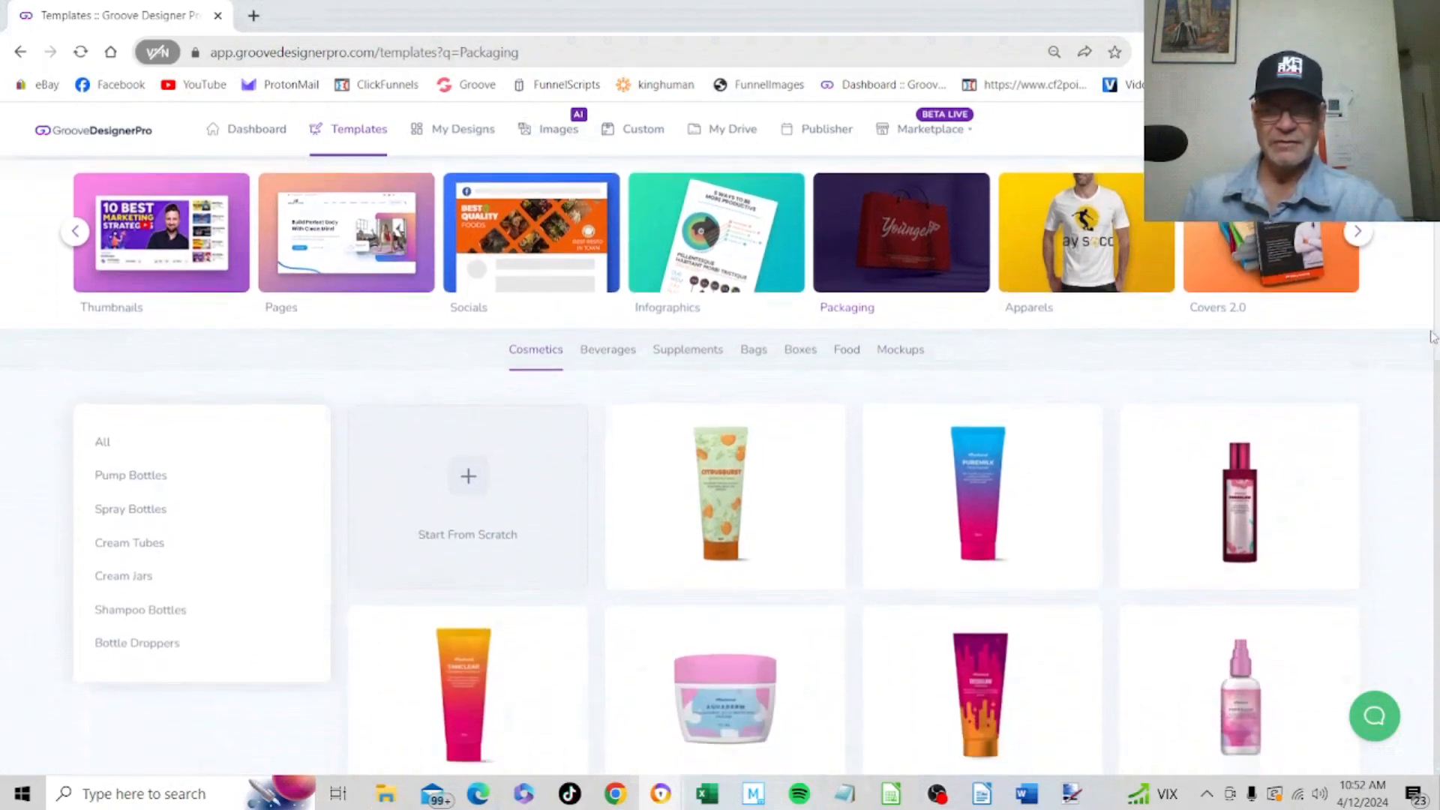
pyautogui.scroll(-1, 1425, 386)
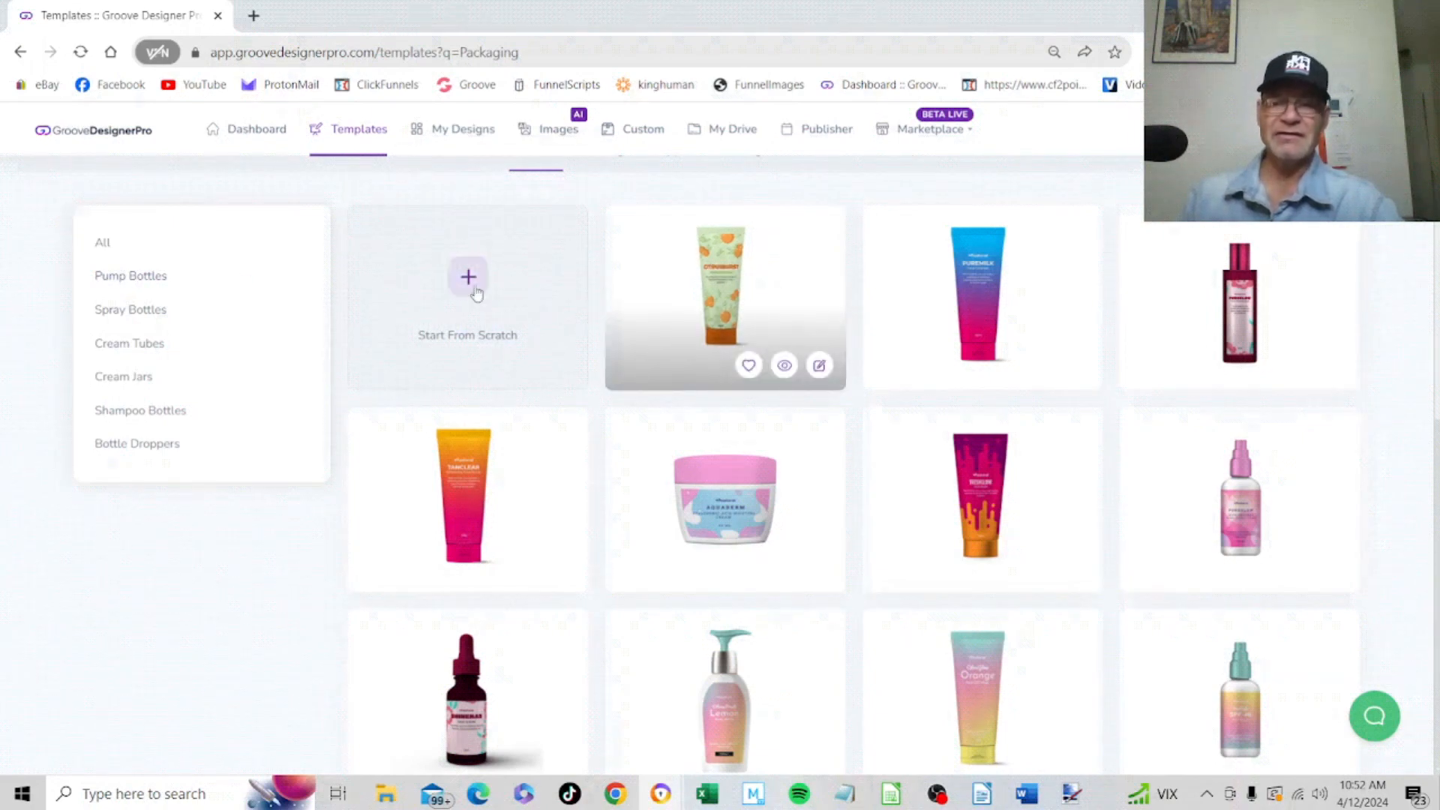
# Browse the Cosmetics packaging templates for pump bottles and cream jars
pyautogui.click(138, 278)
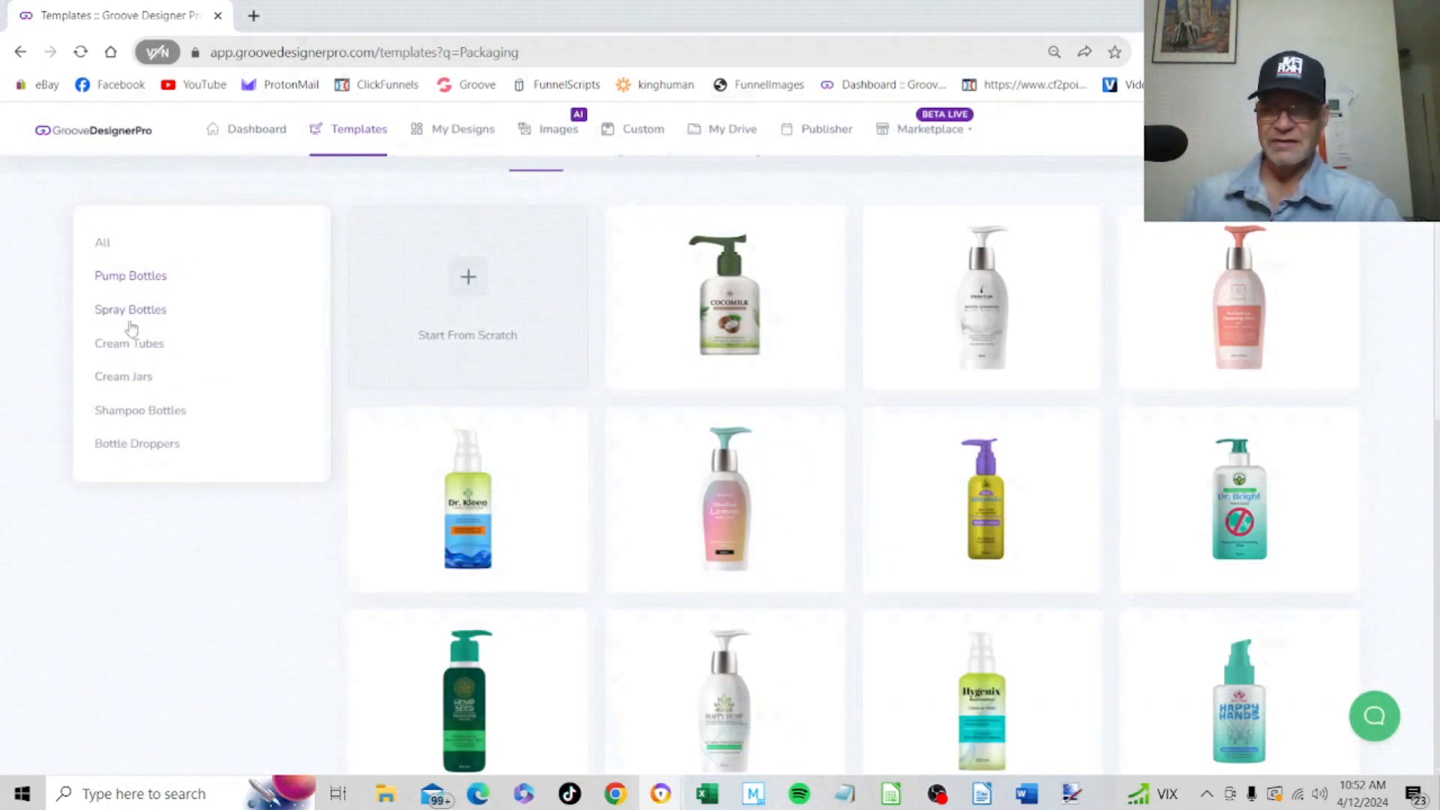
pyautogui.click(129, 378)
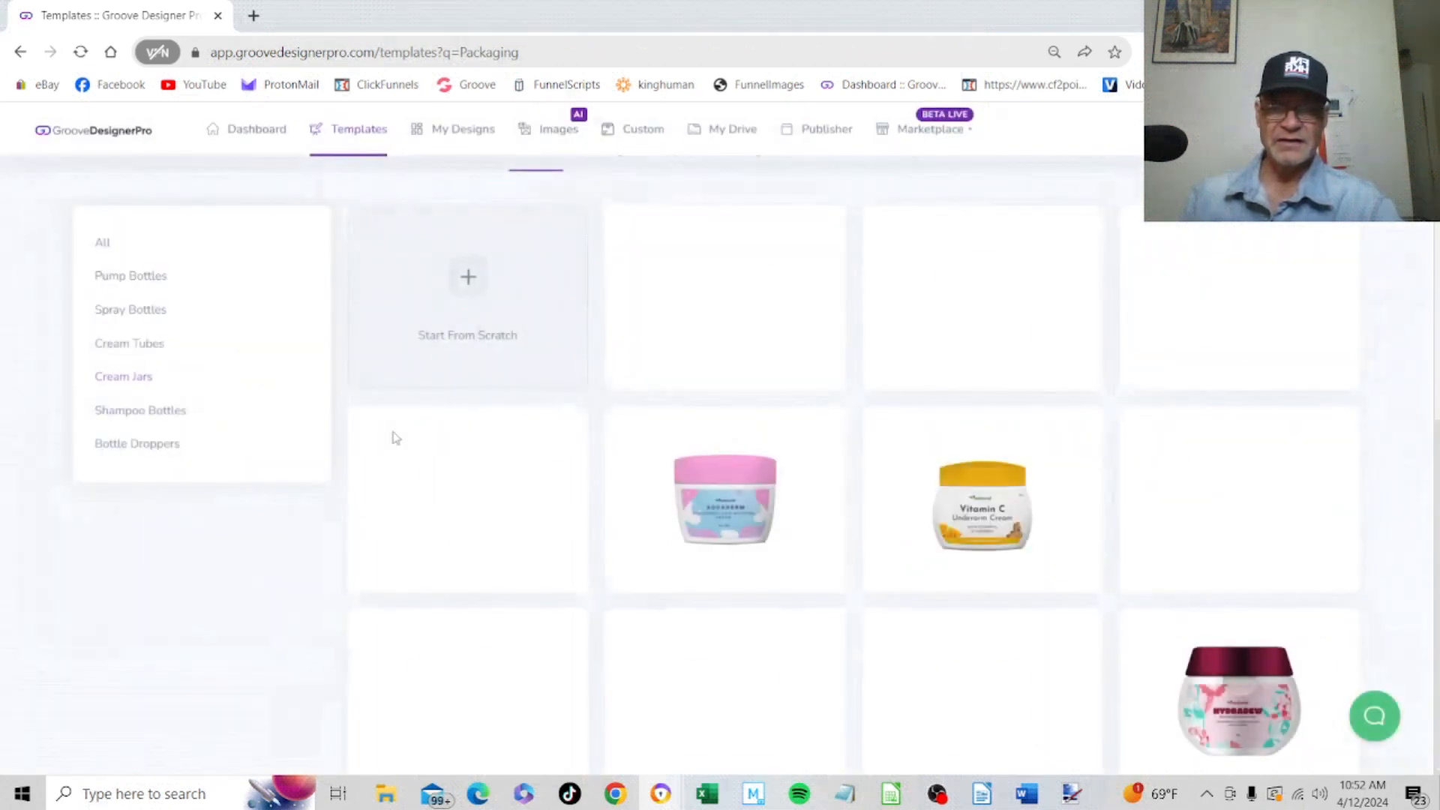
pyautogui.scroll(-3, 154, 280)
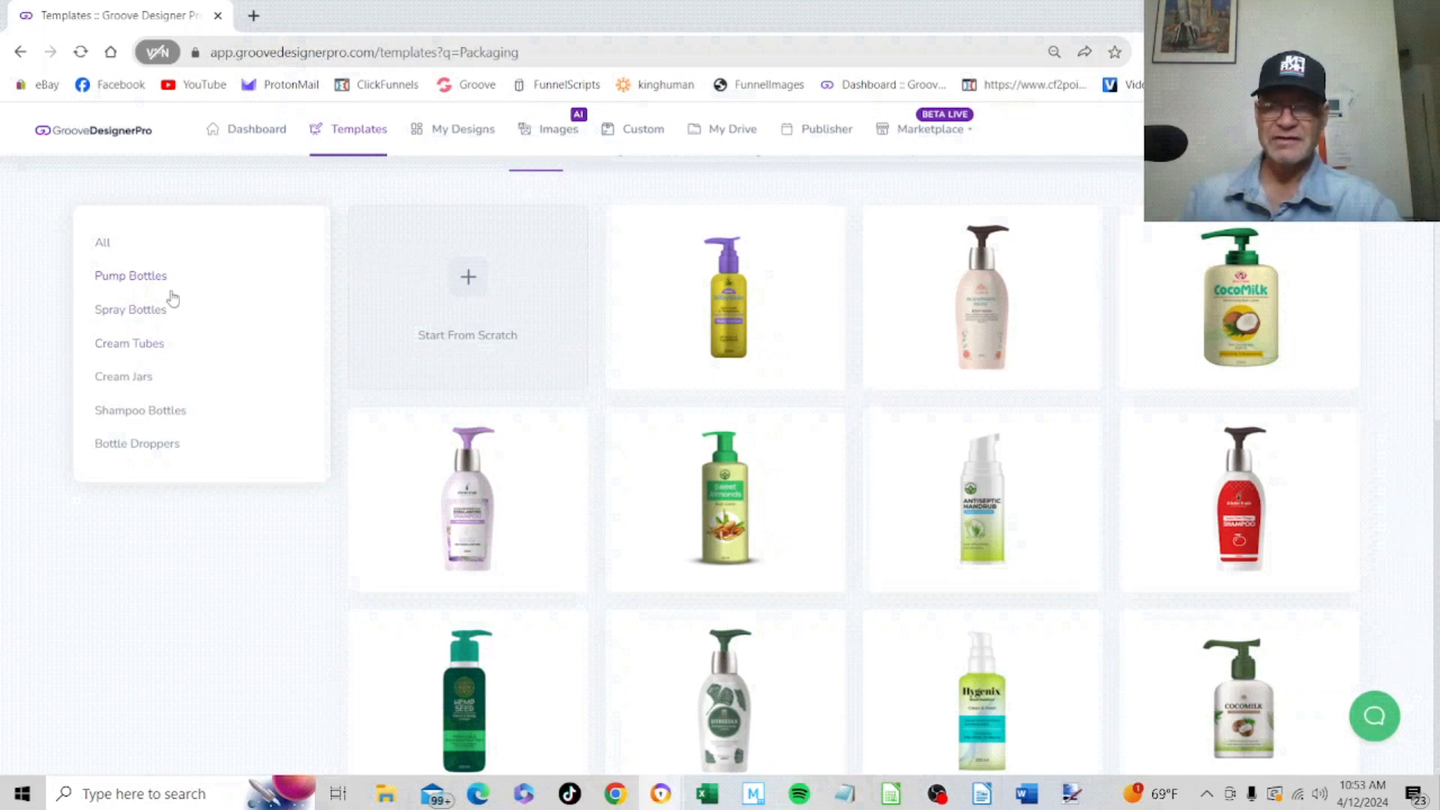
# Filter the Cosmetics packaging templates to Shampoo Bottles and look through the available designs
pyautogui.click(140, 415)
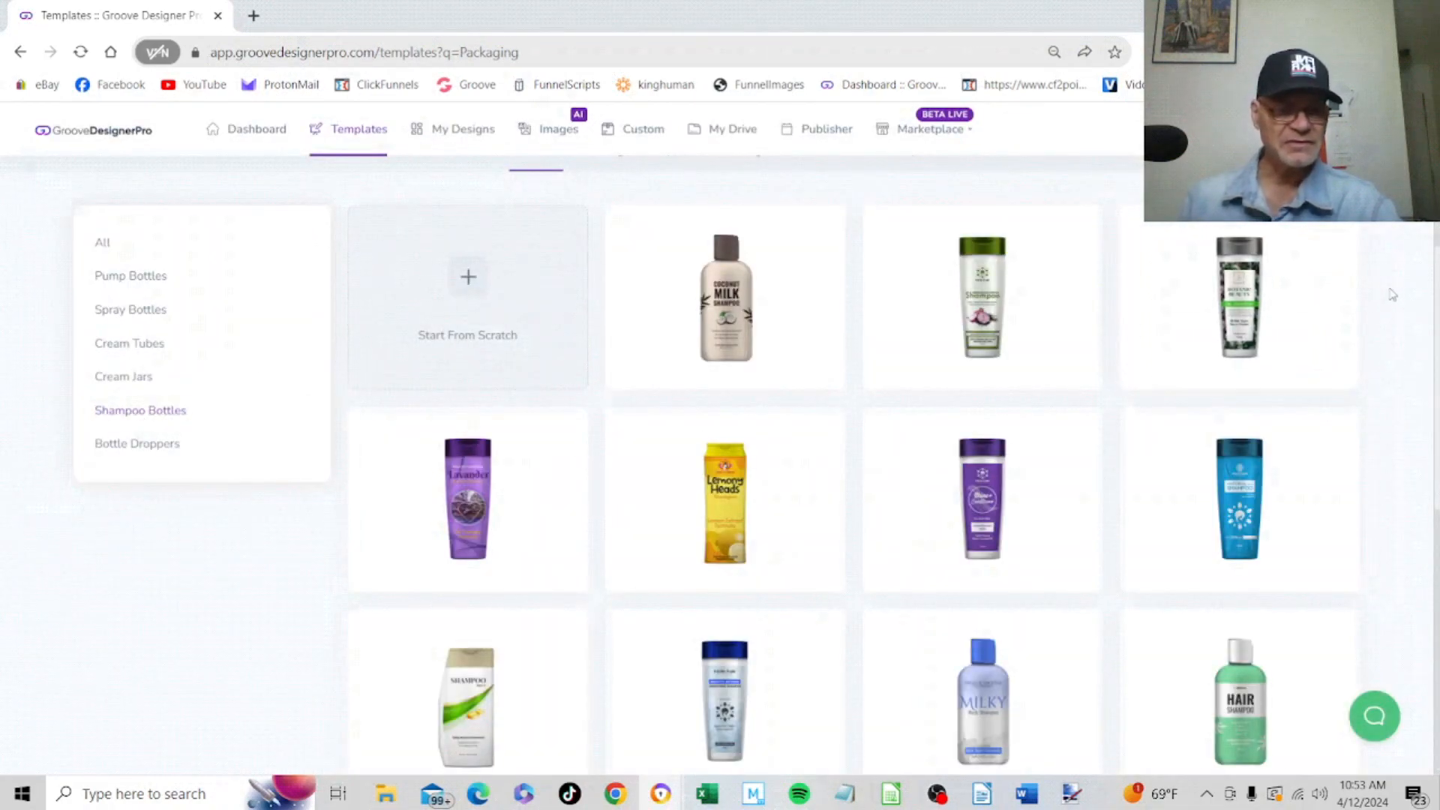
pyautogui.scroll(5, 1424, 263)
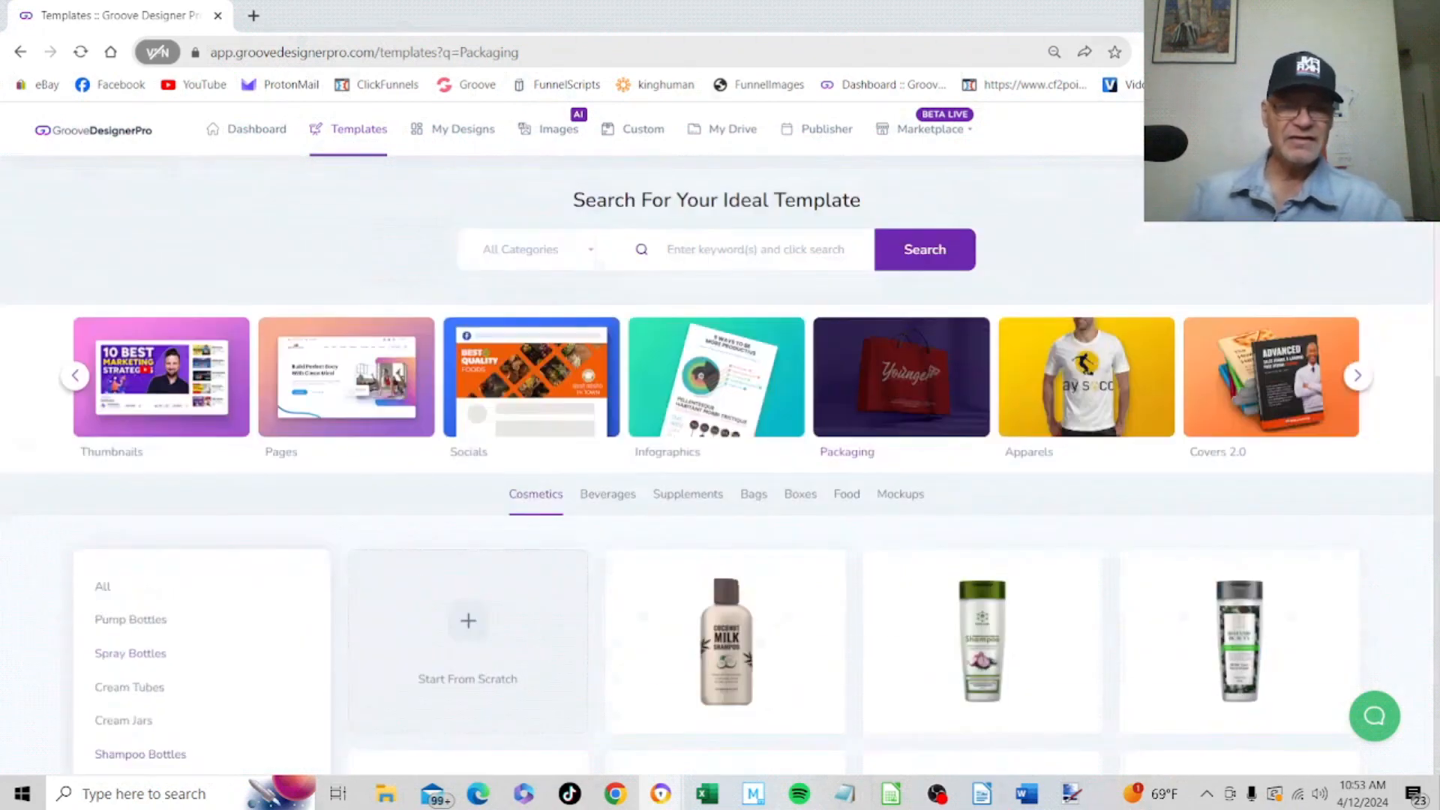
pyautogui.scroll(-10, 1425, 335)
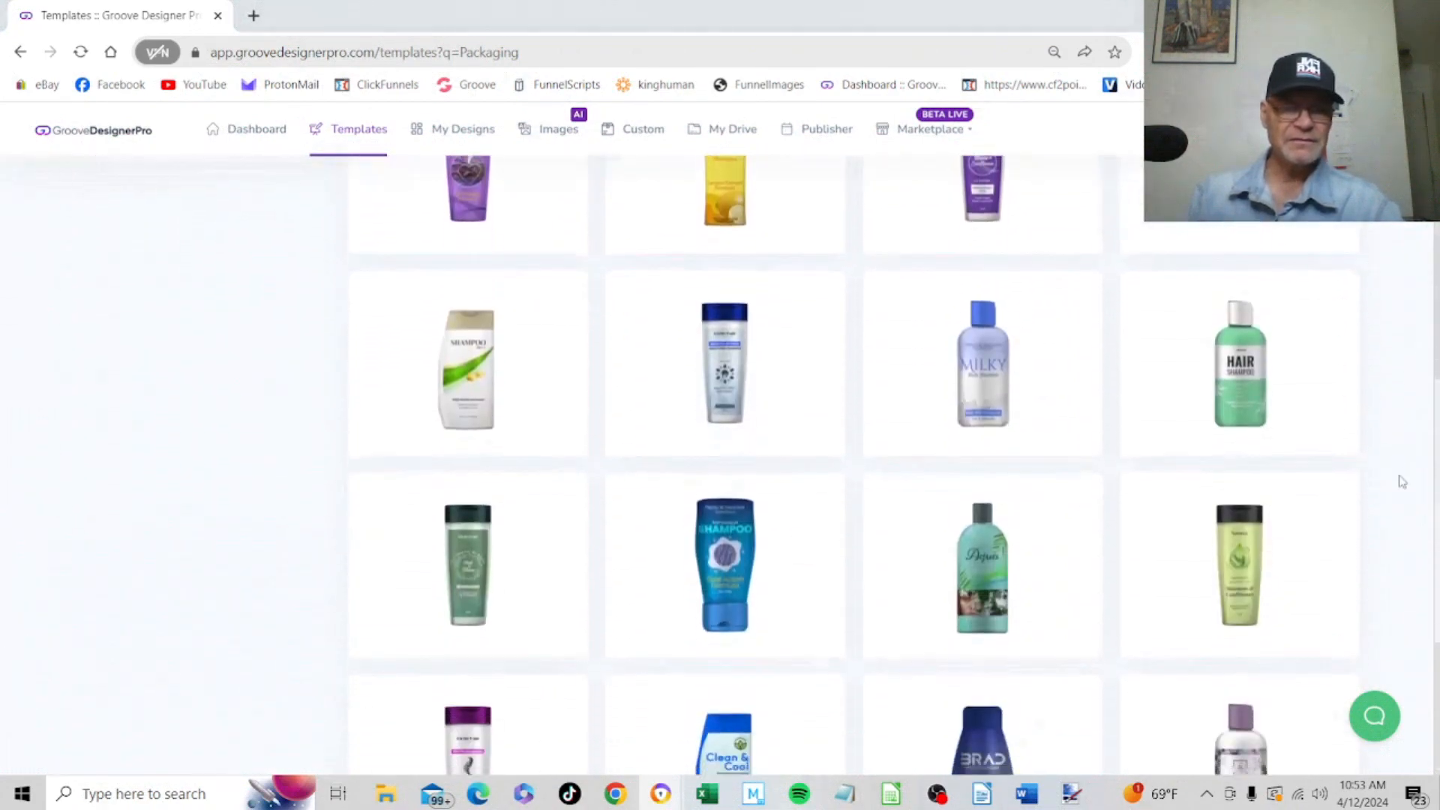
pyautogui.scroll(10, 1386, 677)
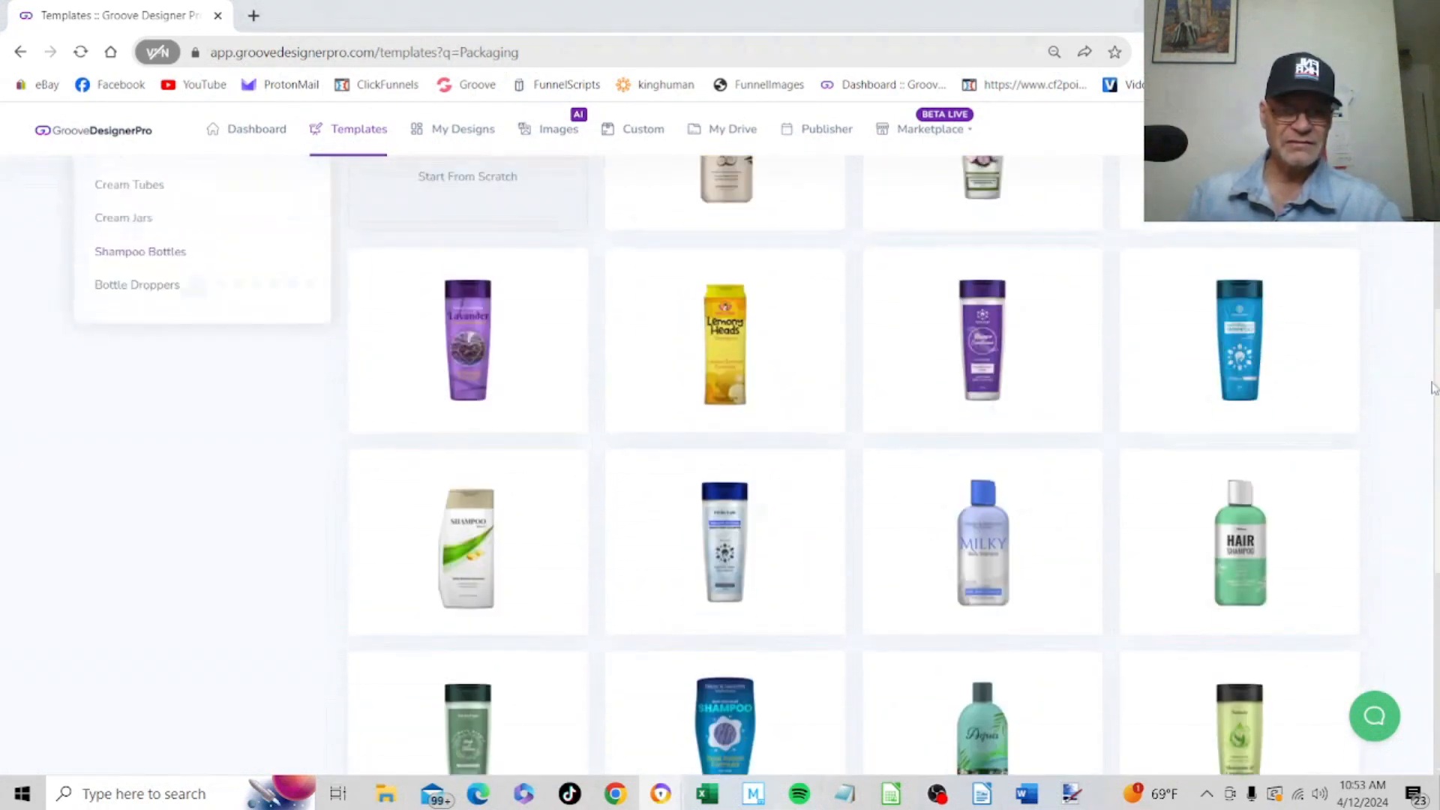
pyautogui.scroll(-9, 1387, 677)
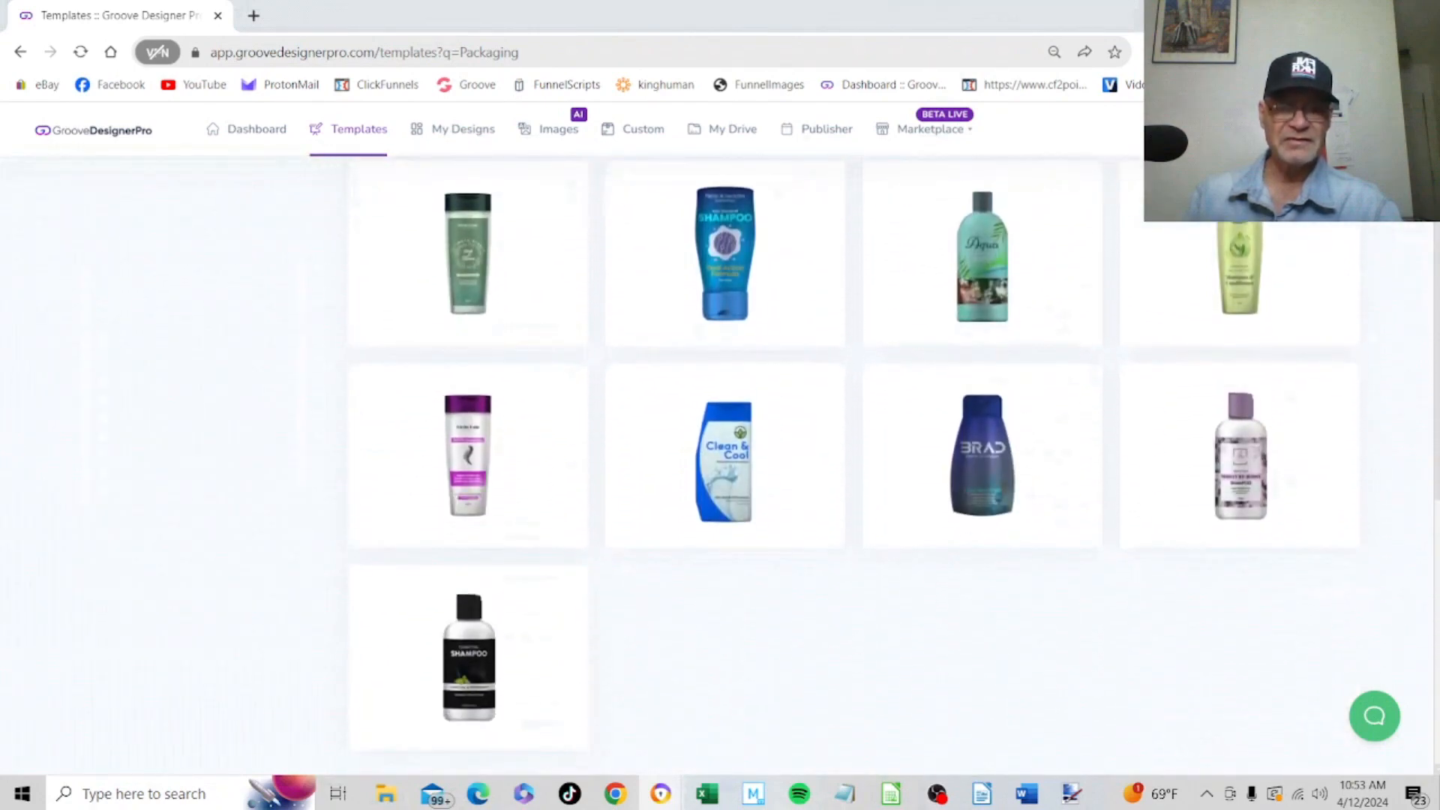
pyautogui.scroll(6, 1387, 677)
pyautogui.scroll(3, 1386, 677)
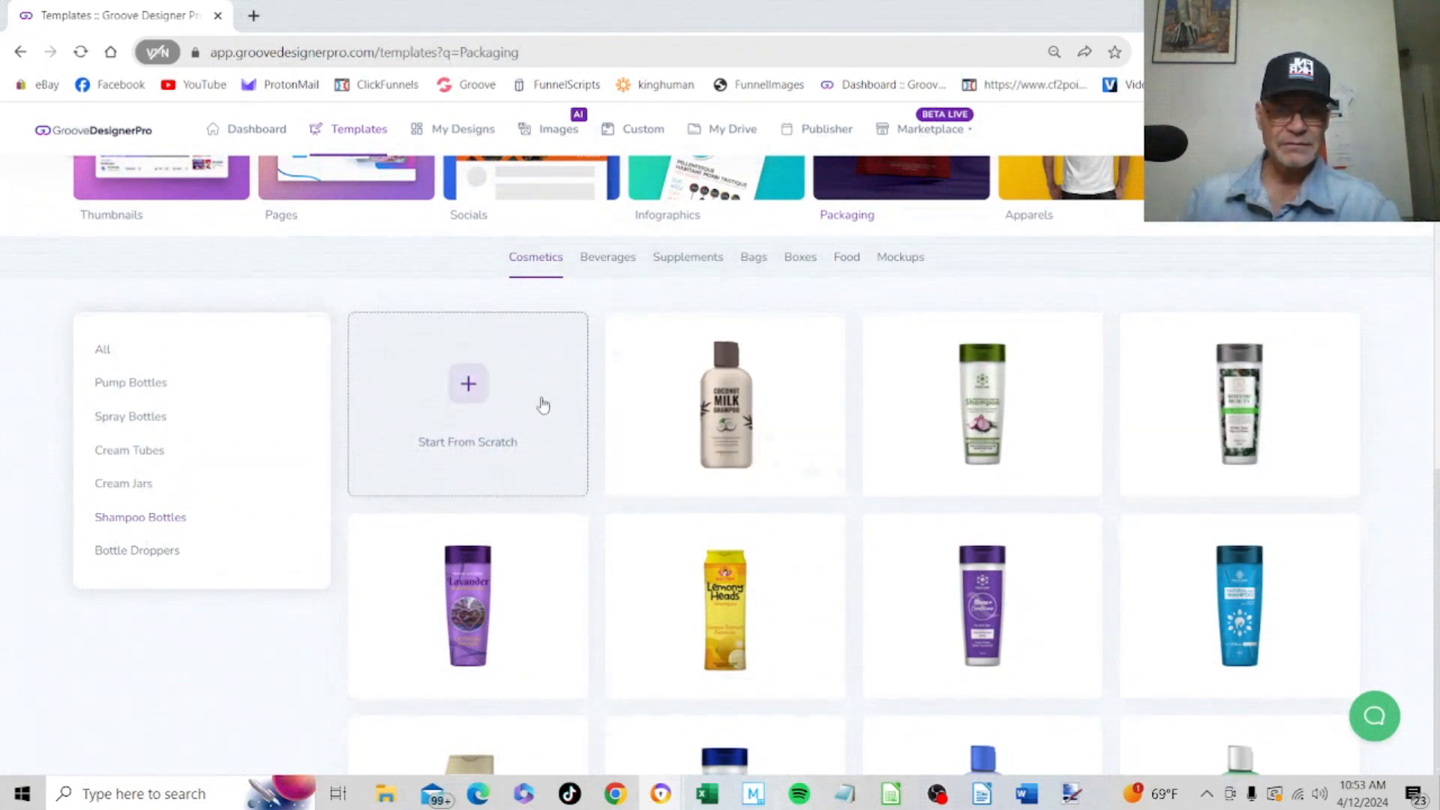
# View the blank from-scratch packaging templates filtered to Cosmetics and Shampoo Bottles, and return to the ready-made packaging templates
pyautogui.click(468, 388)
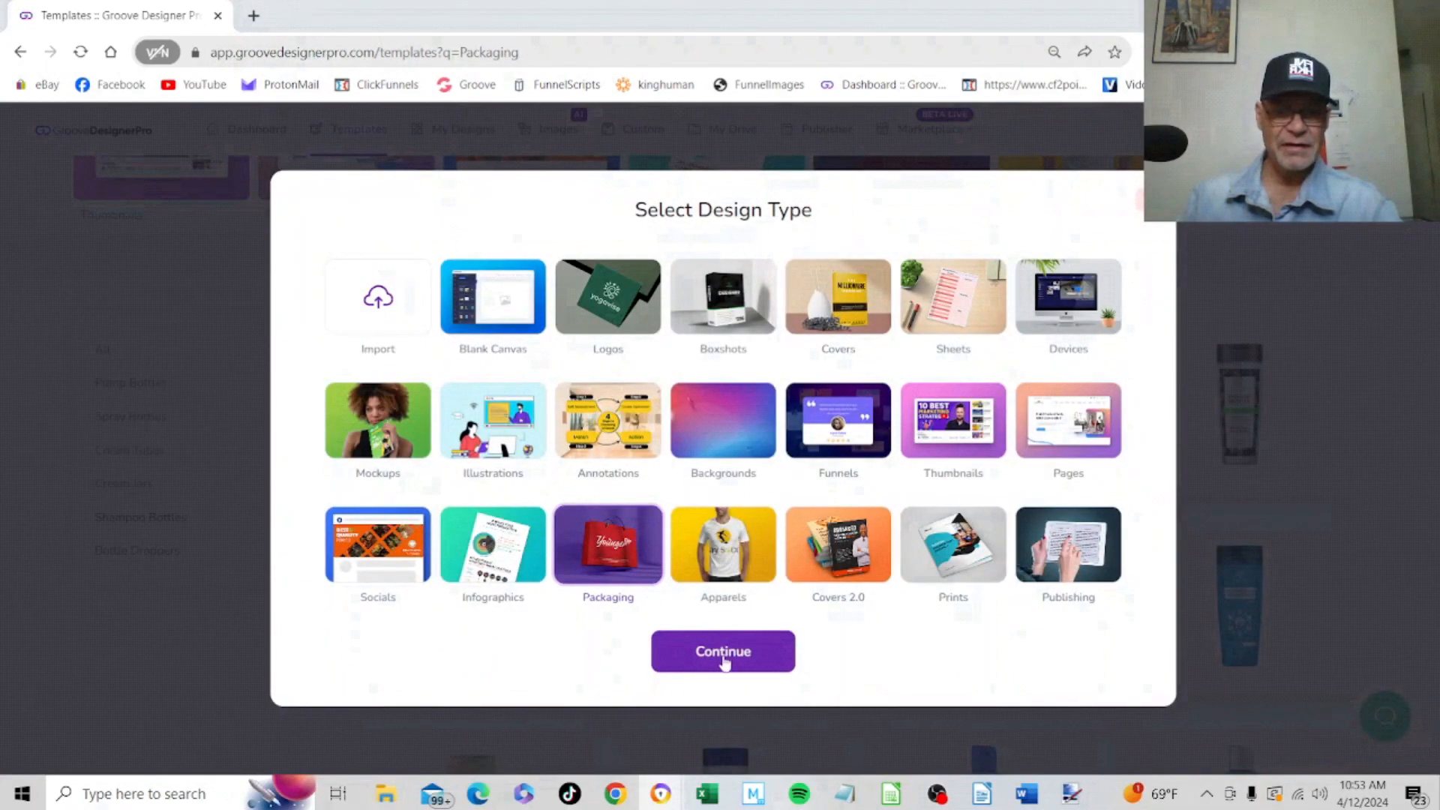
pyautogui.click(723, 650)
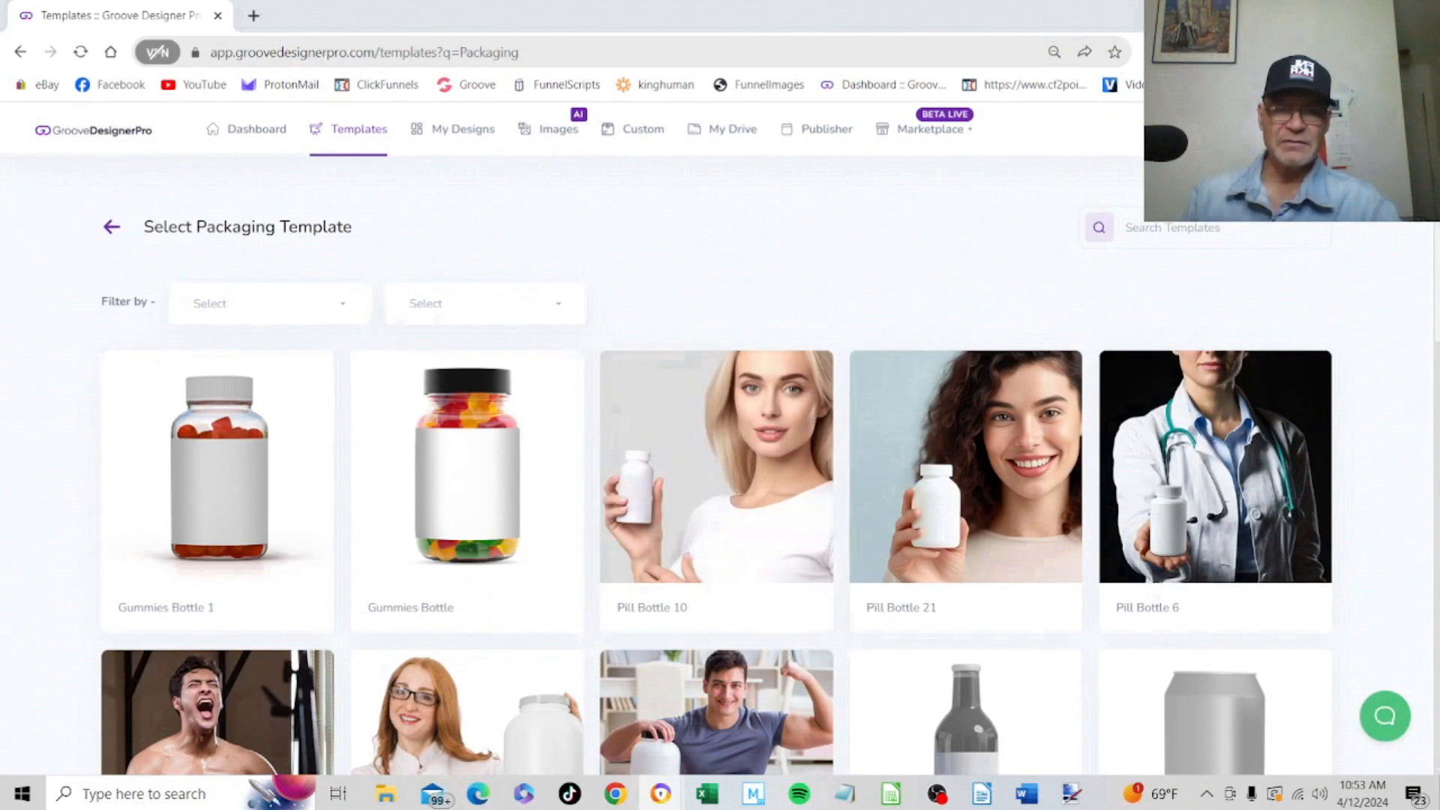
pyautogui.click(353, 312)
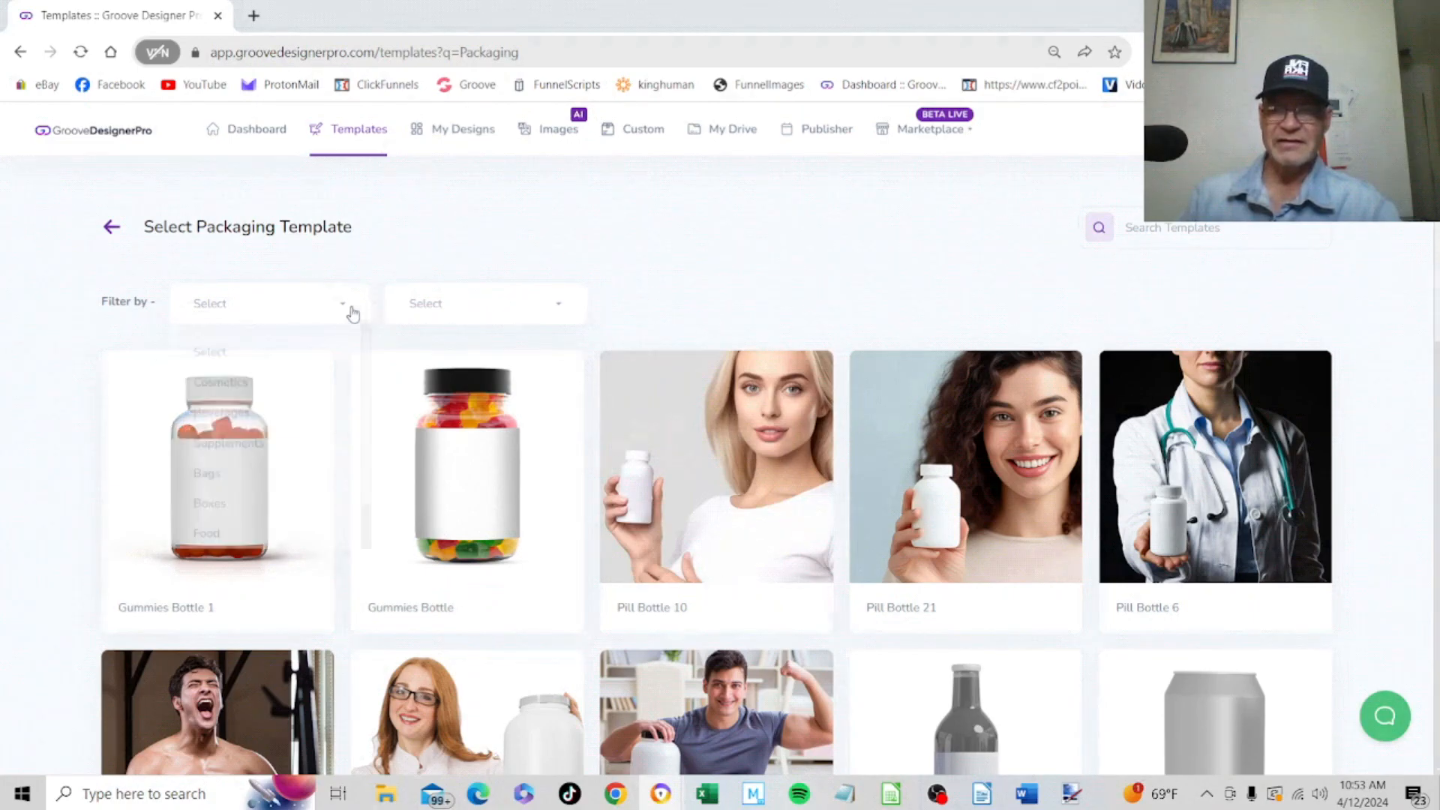
pyautogui.click(284, 387)
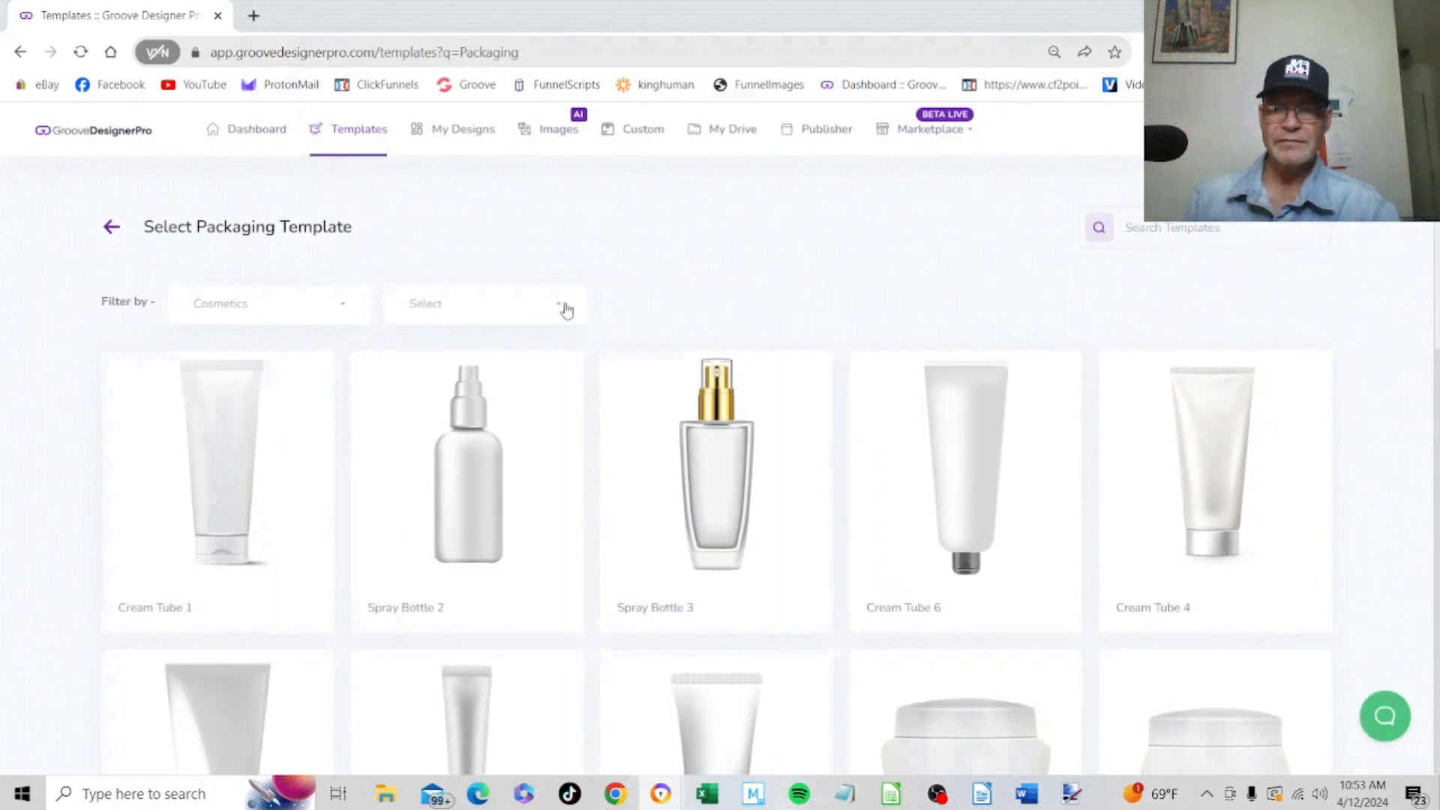
pyautogui.click(566, 310)
pyautogui.click(513, 516)
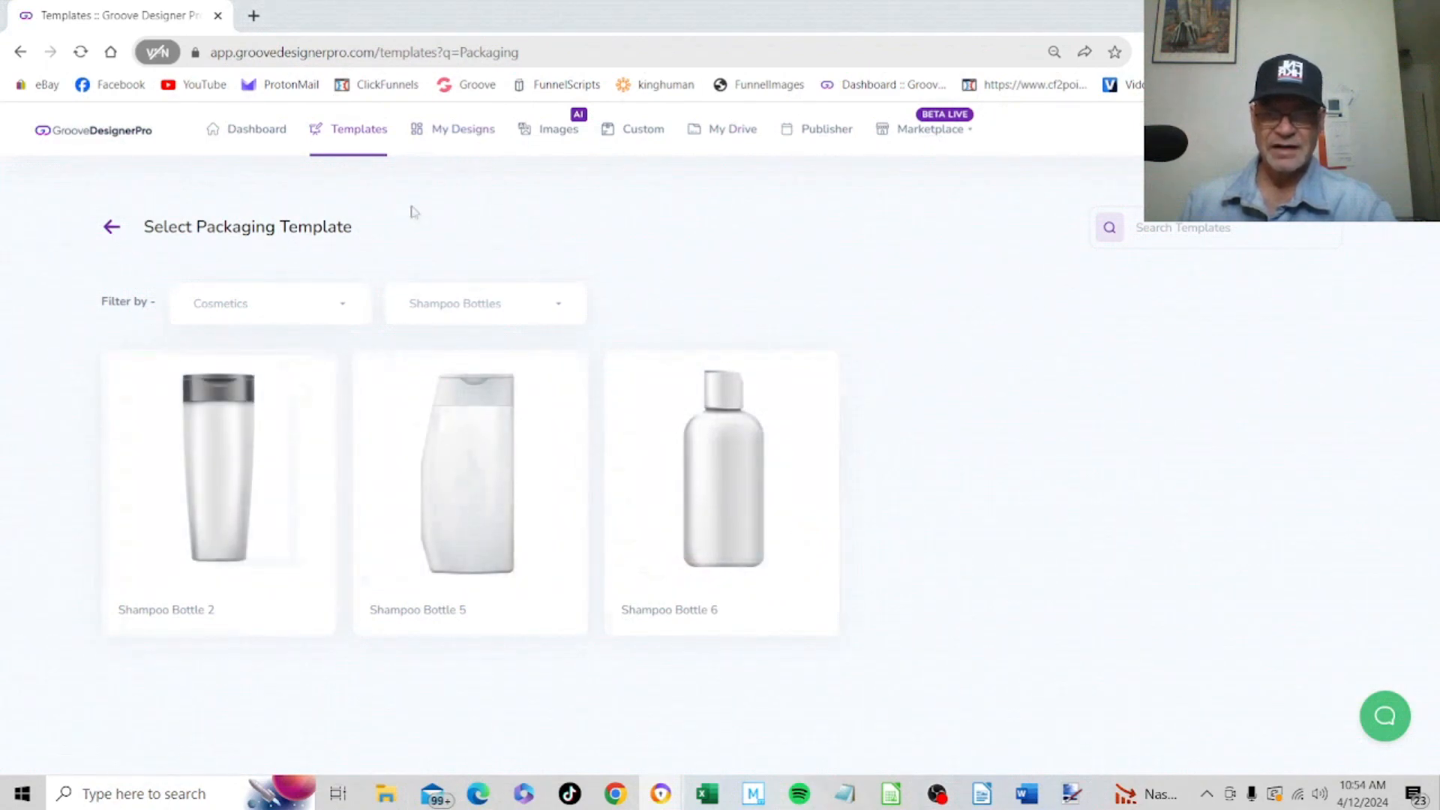
pyautogui.click(112, 227)
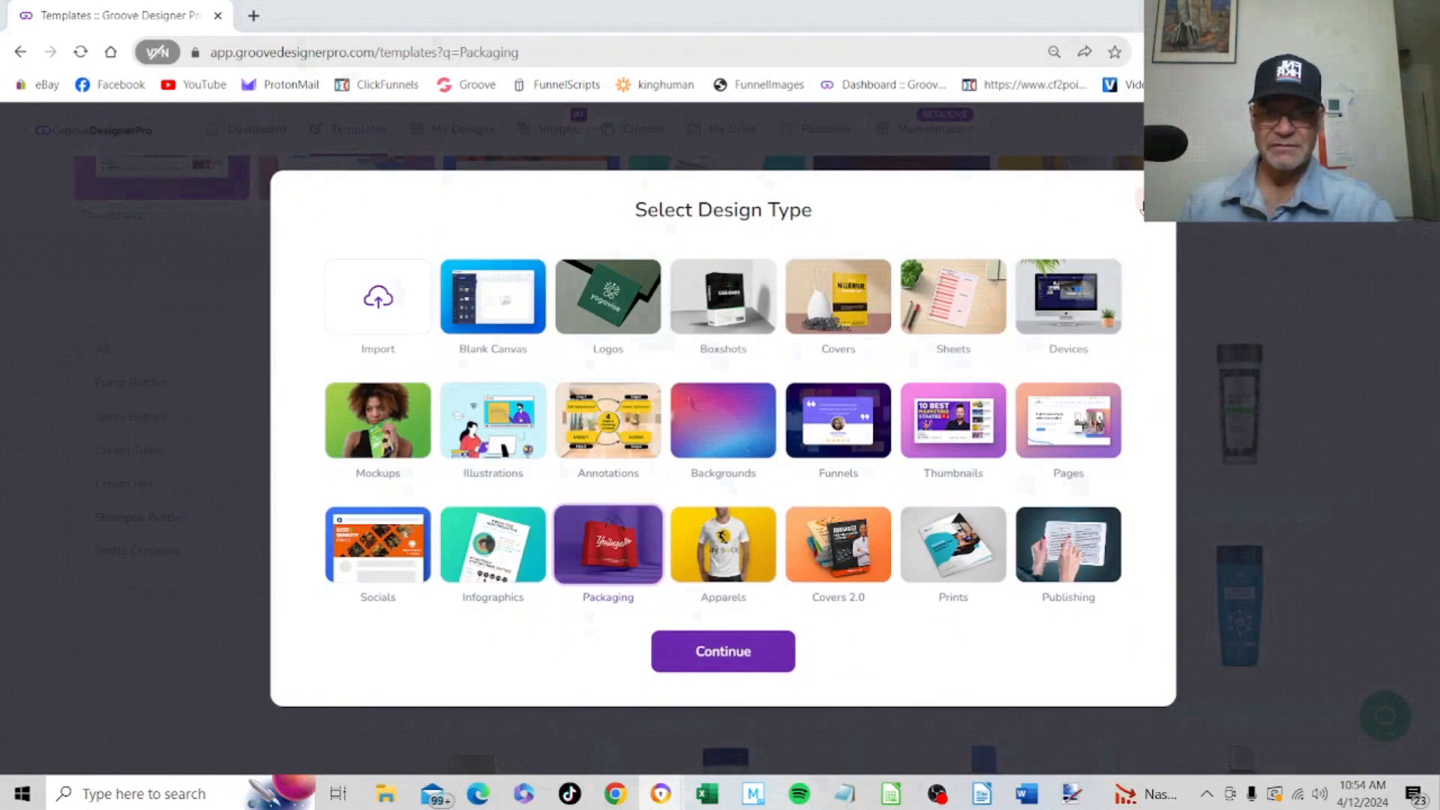
pyautogui.click(1139, 211)
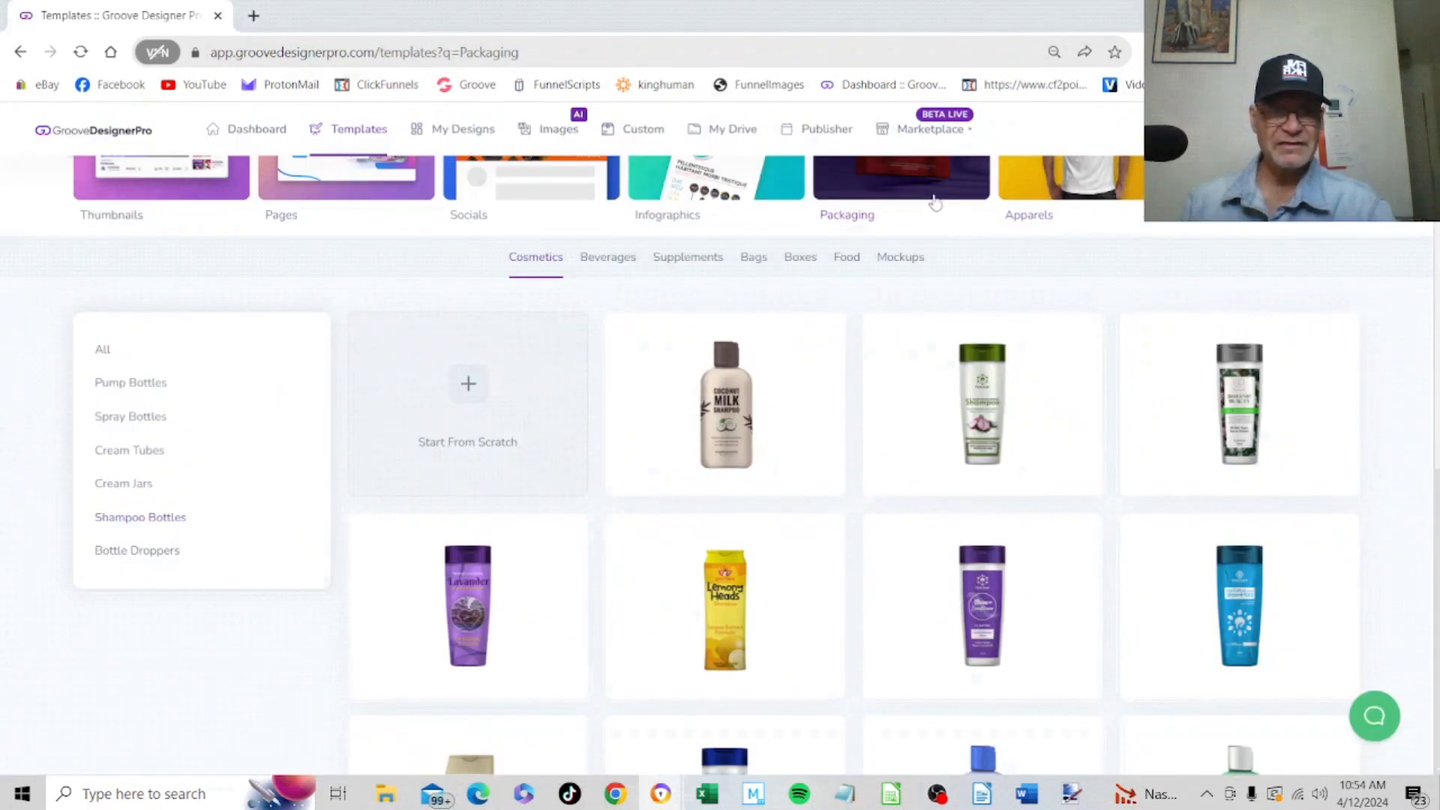
# Filter the Packaging templates to Shampoo Bottles, preview the gold-capped SHAMPOO PRO-V bottle and open it for editing
pyautogui.click(893, 177)
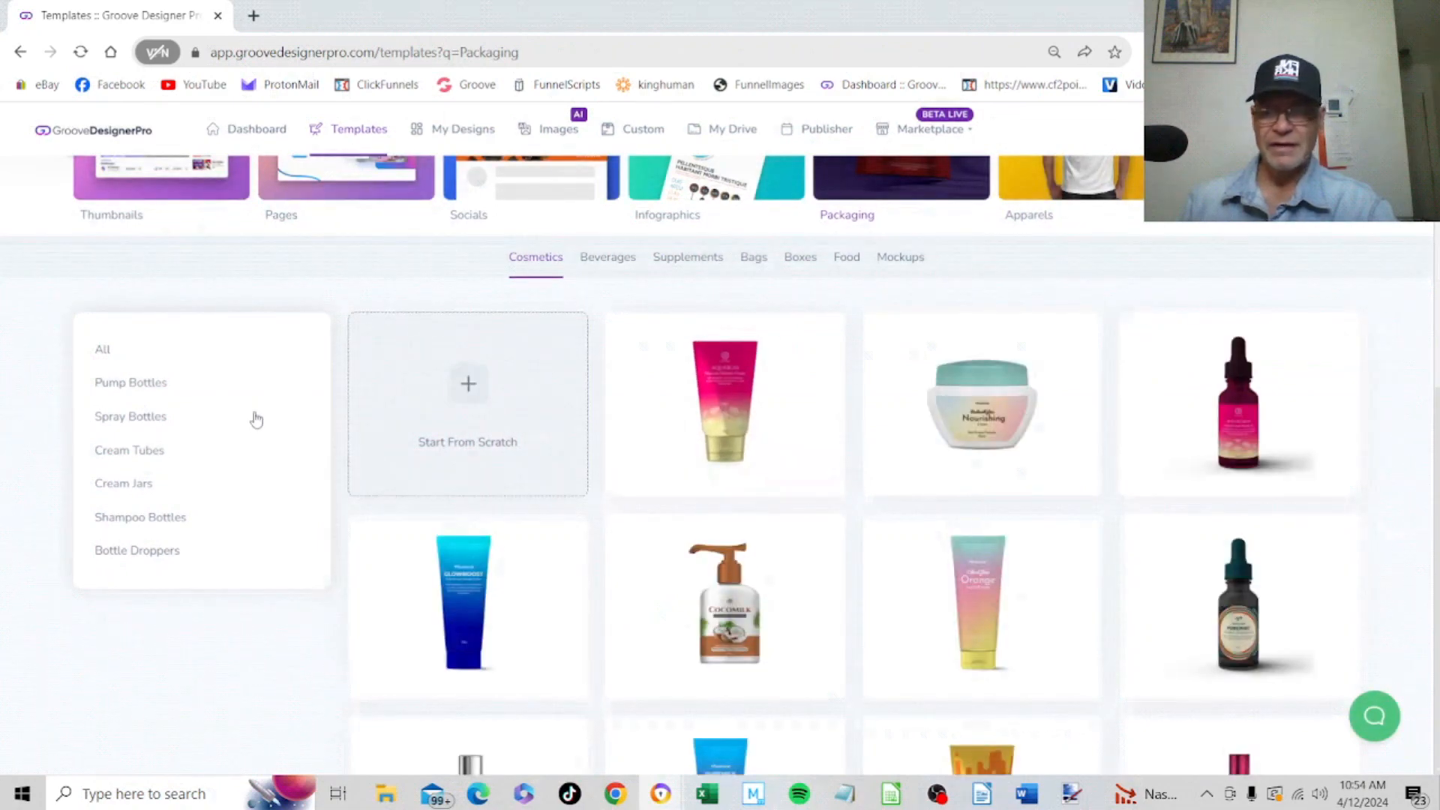
pyautogui.click(150, 519)
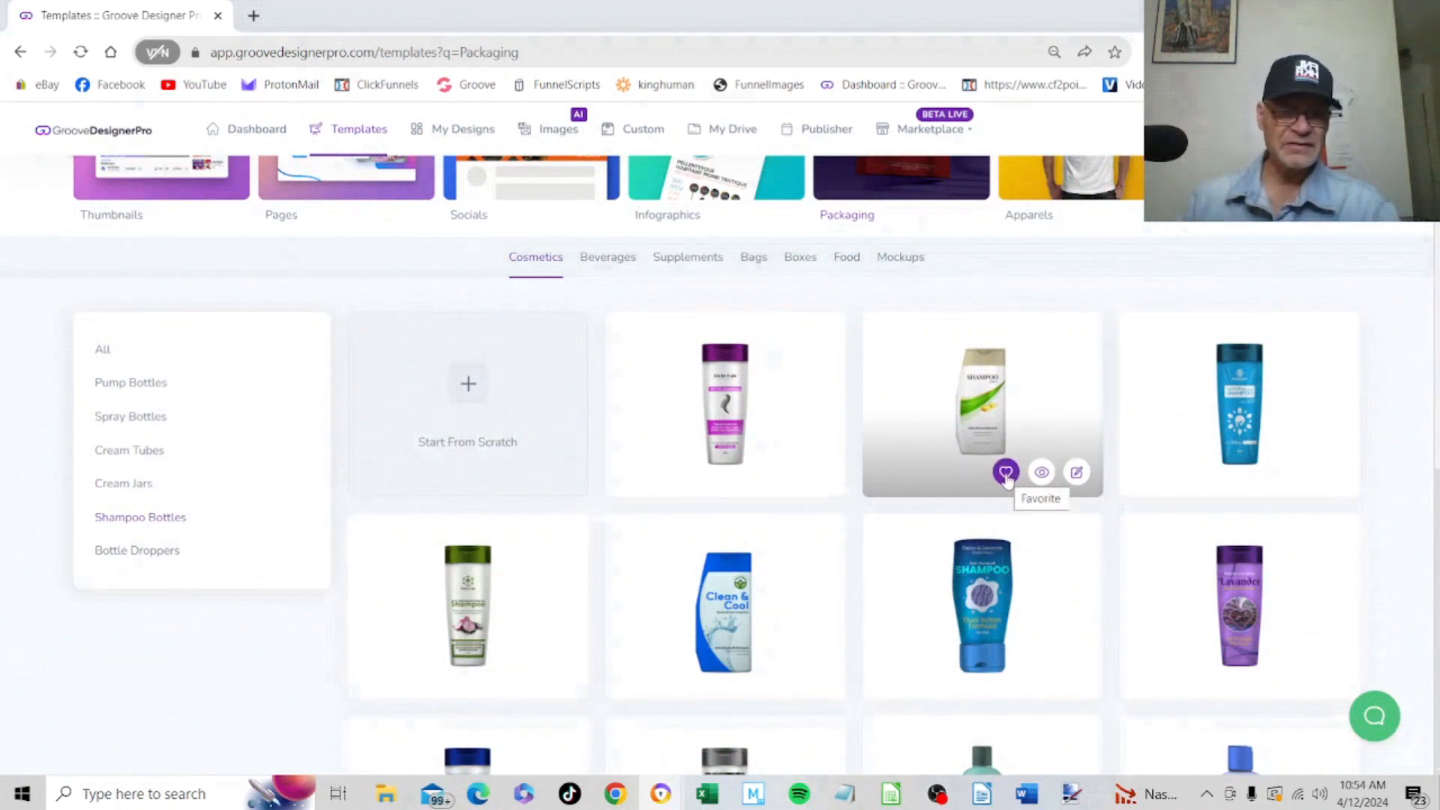
pyautogui.click(1042, 473)
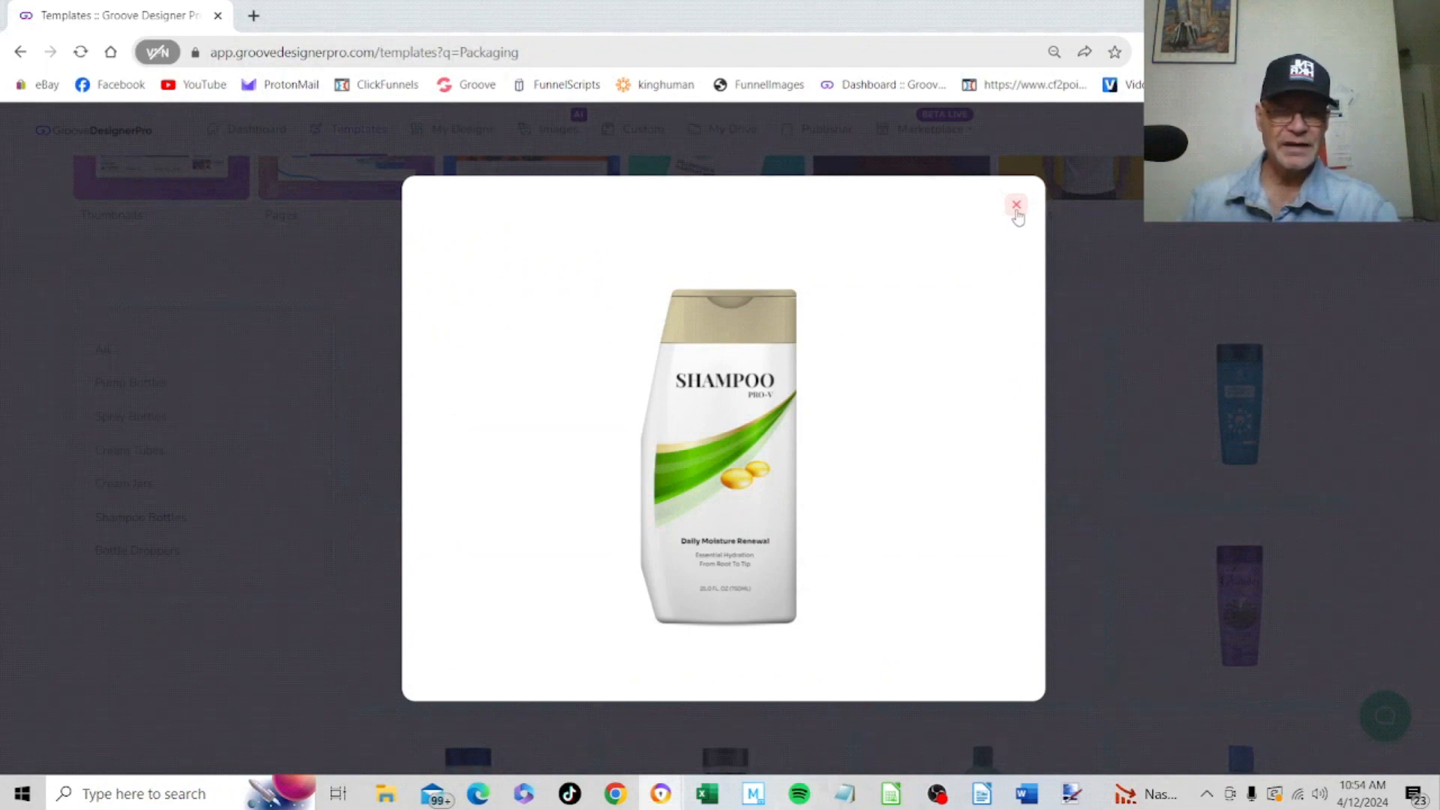
pyautogui.click(1016, 207)
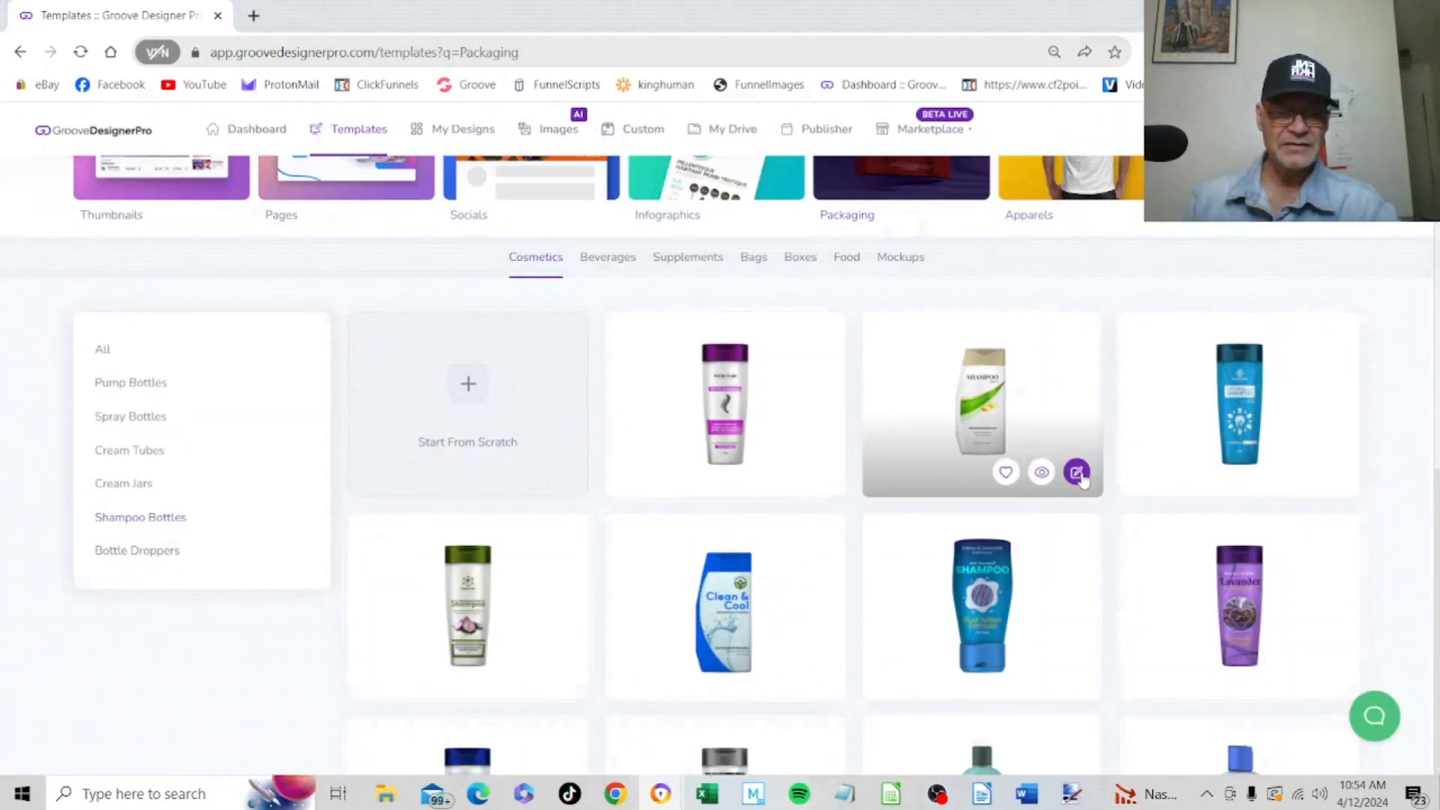
pyautogui.click(1077, 472)
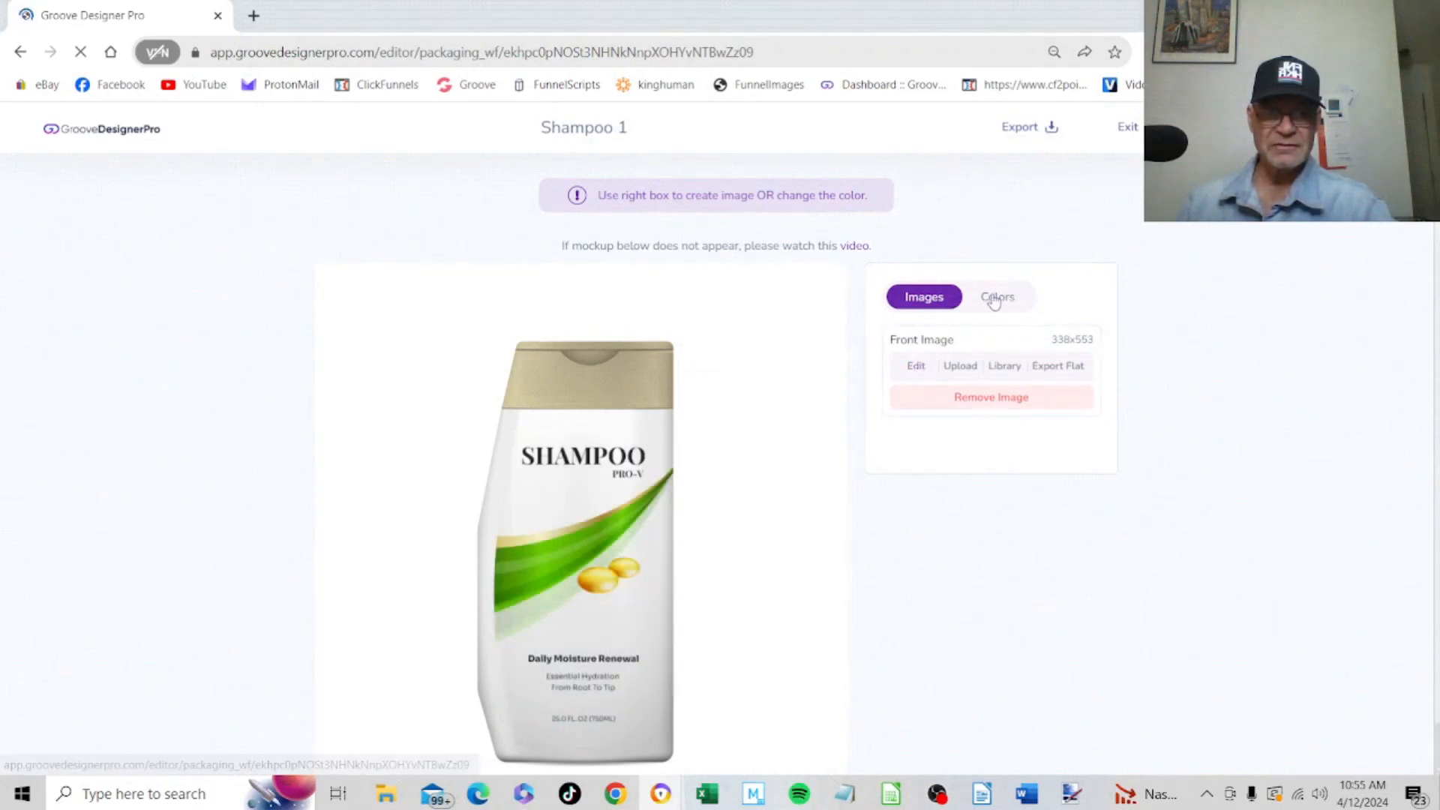
# Check the bottle's cap and body colour options and open its front image in the design editor
pyautogui.click(995, 298)
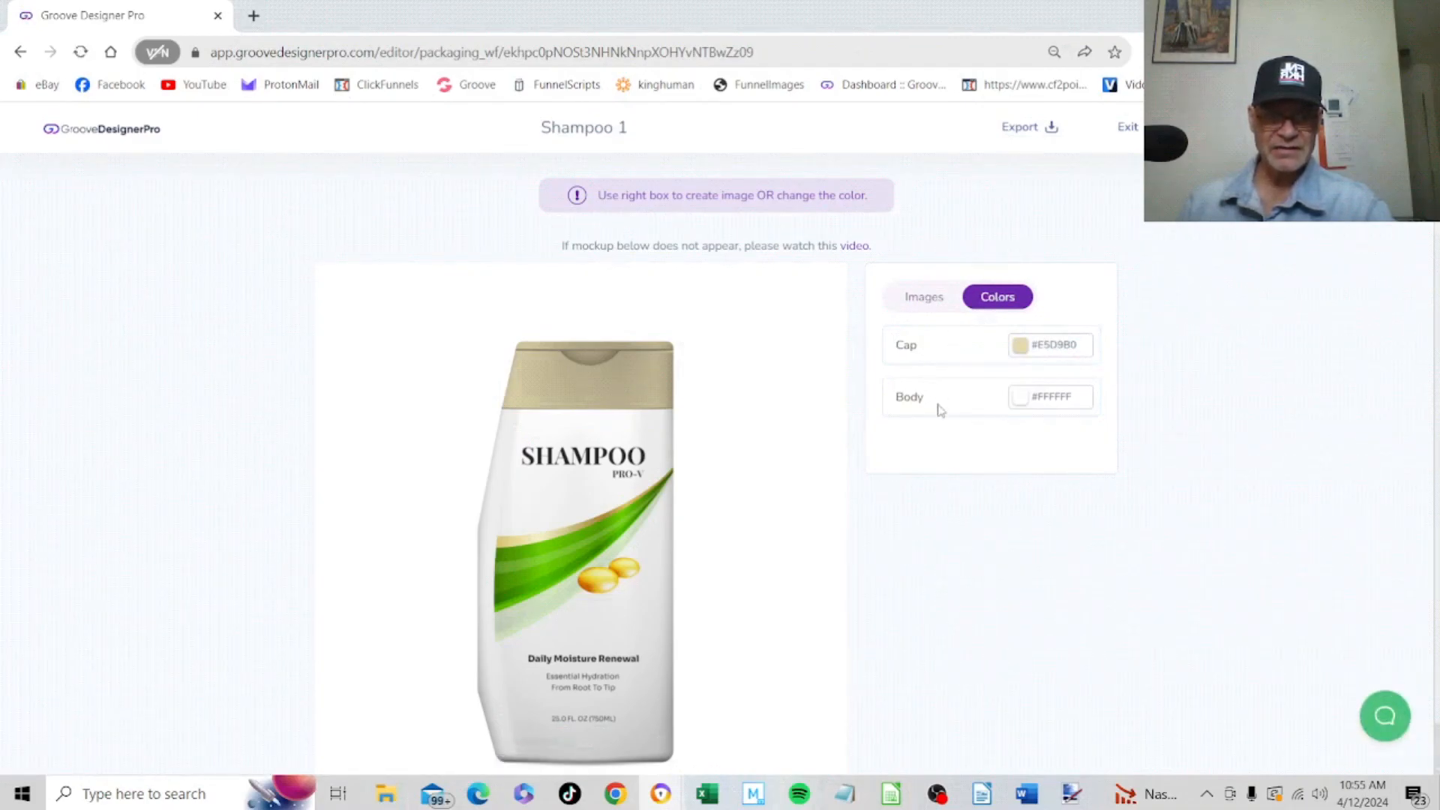
pyautogui.click(924, 303)
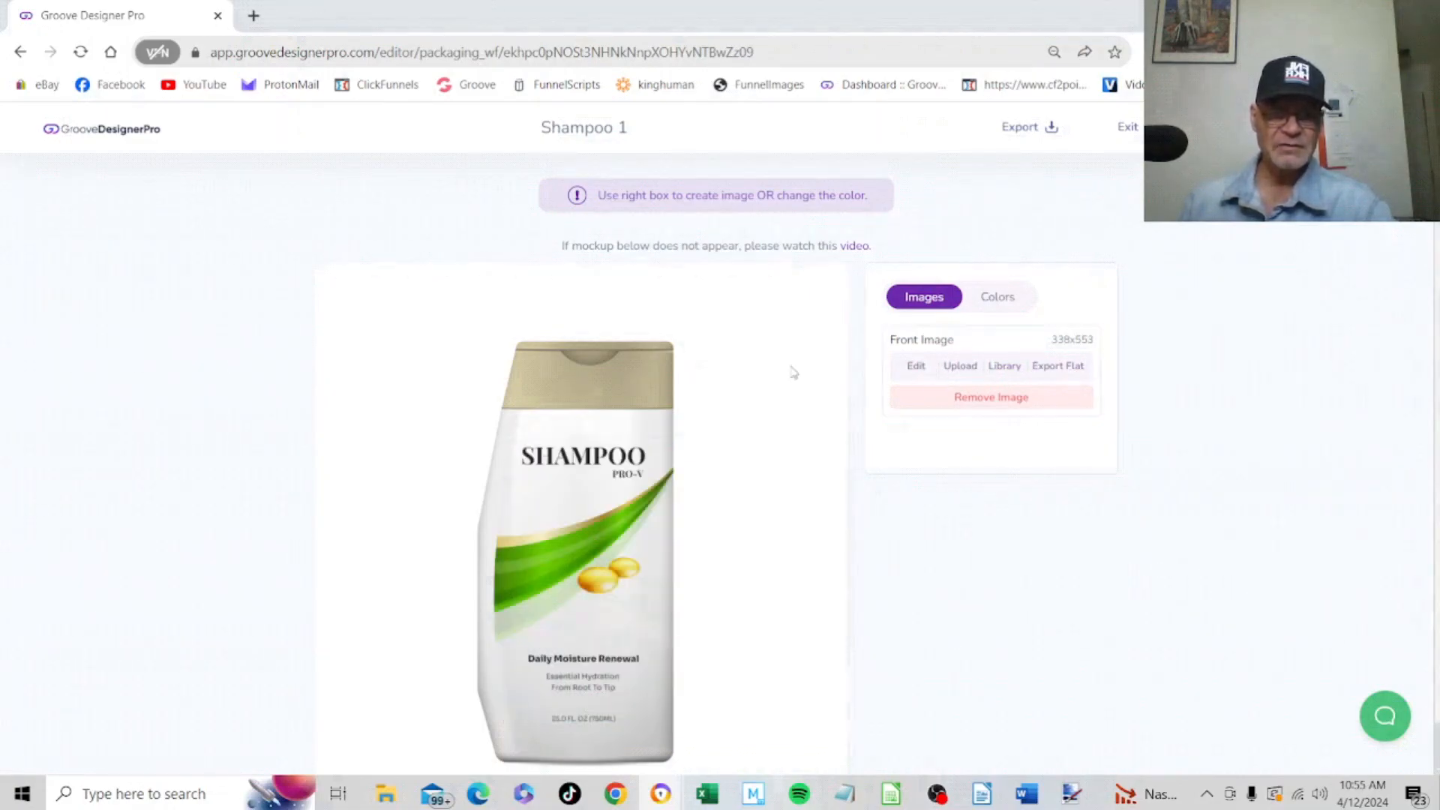
pyautogui.click(916, 367)
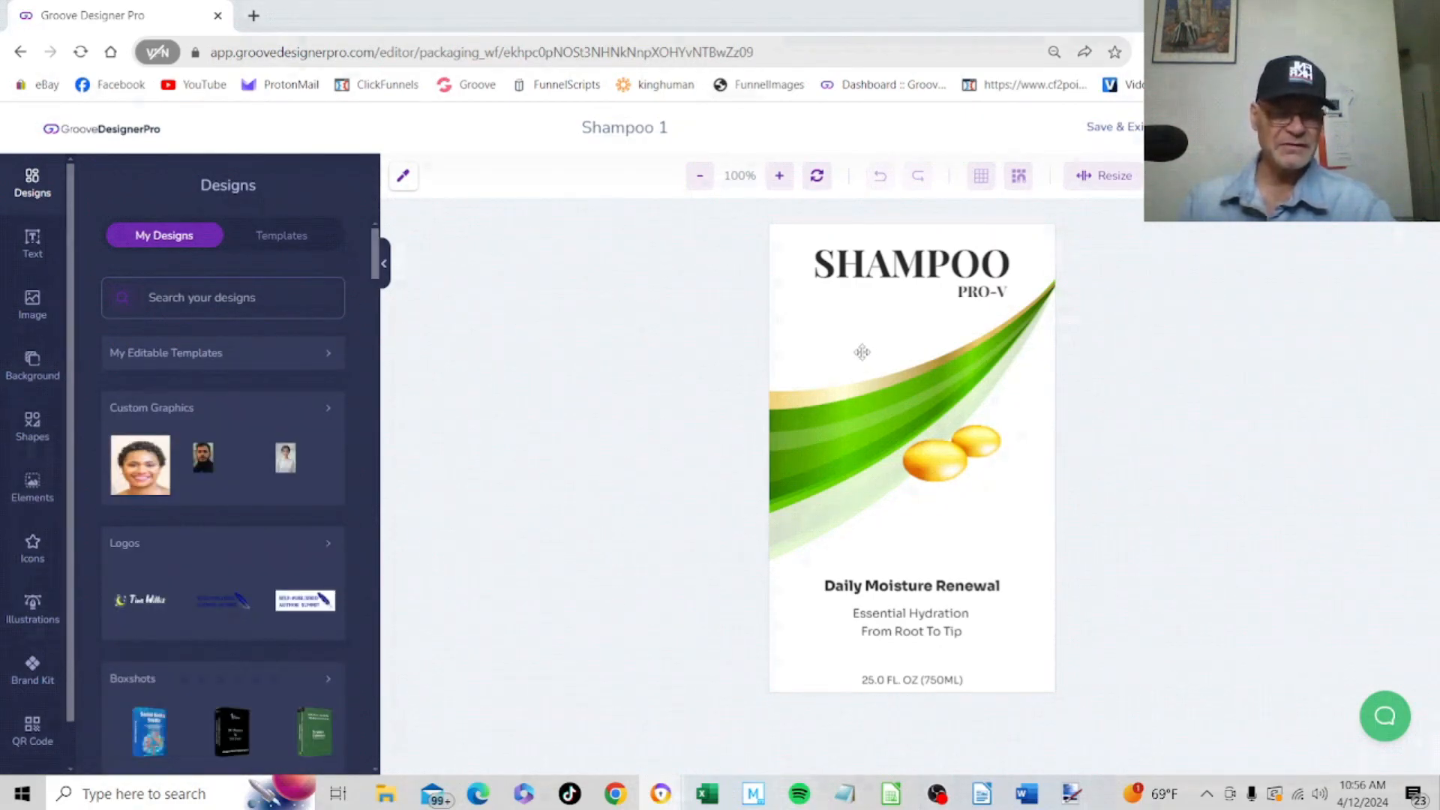
# Replace the label's SHAMPOO heading text with "Shampo You"
pyautogui.click(924, 262)
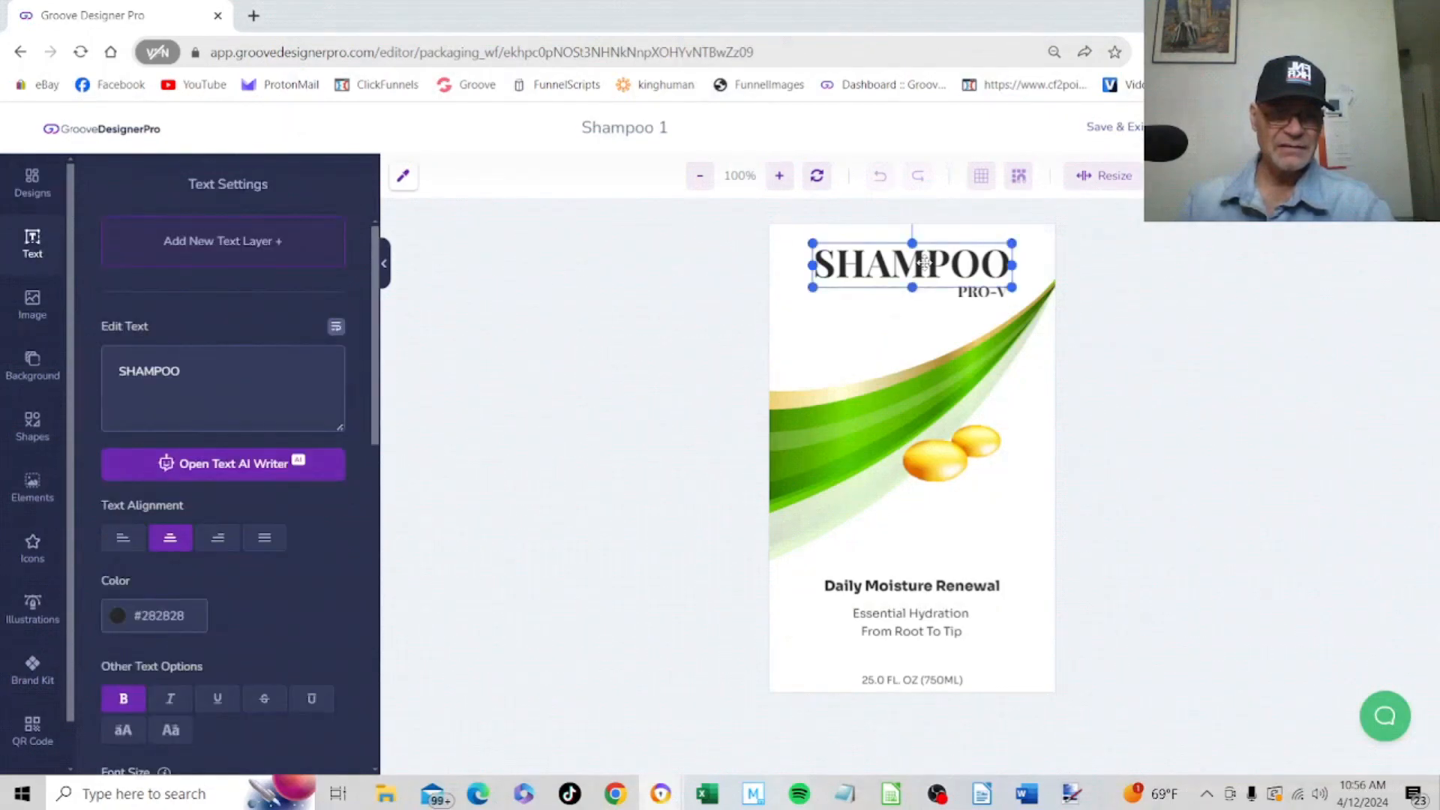
pyautogui.click(291, 367)
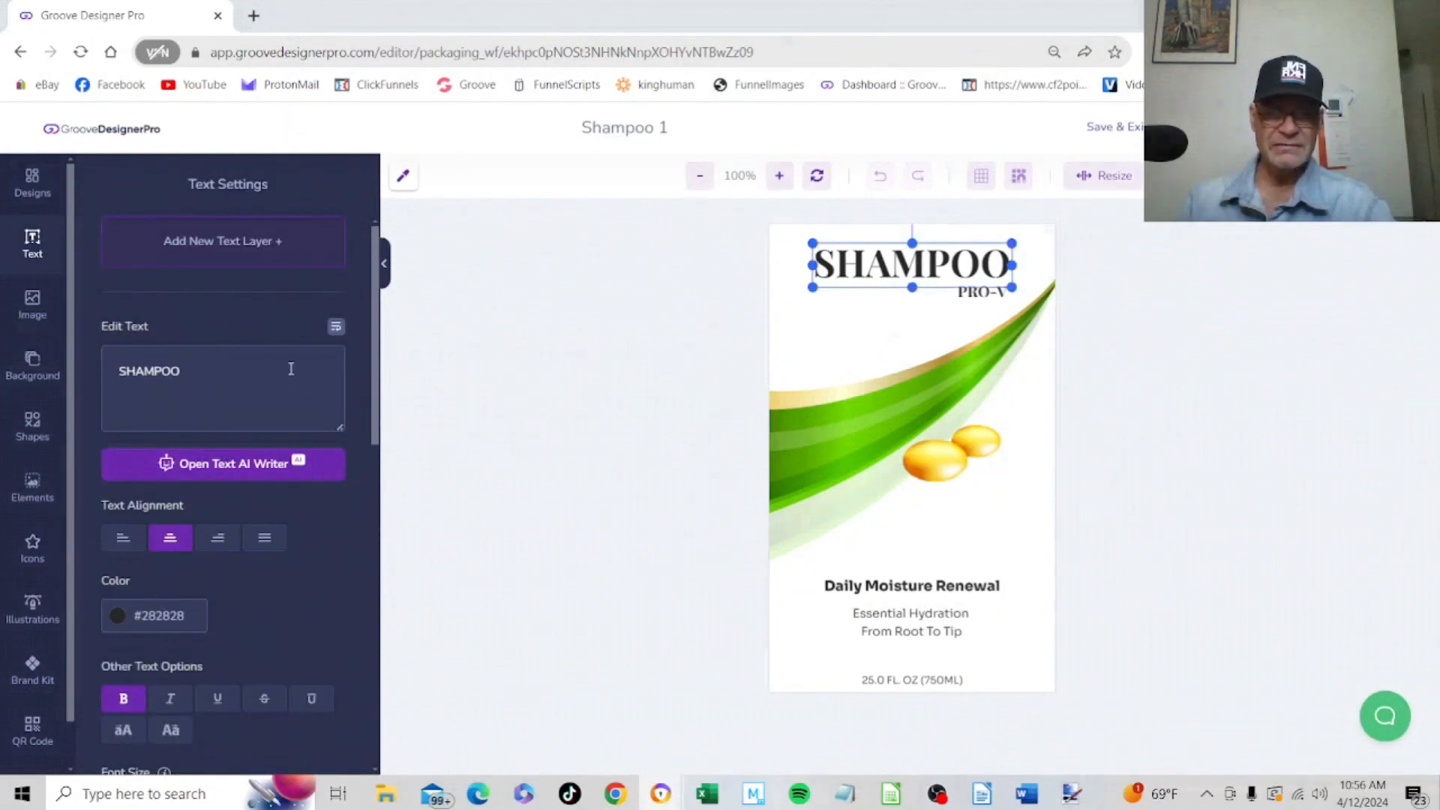
pyautogui.press('BackSpace')
pyautogui.press('BackSpace')
pyautogui.press('BackSpace')
pyautogui.press('BackSpace')
pyautogui.press('BackSpace')
pyautogui.press('BackSpace')
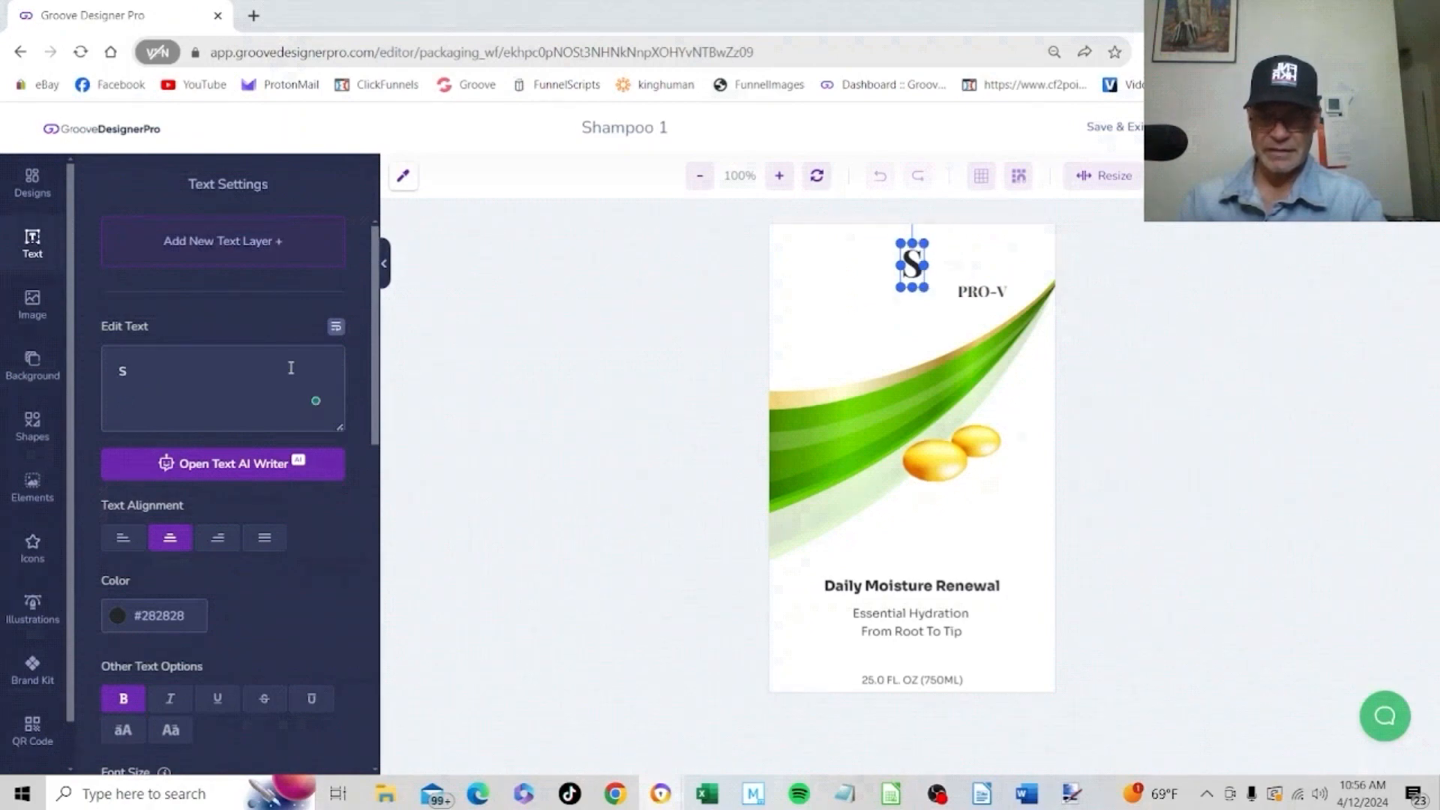
pyautogui.write('H')
pyautogui.press('BackSpace')
pyautogui.write('ham')
pyautogui.press('BackSpace')
pyautogui.press('BackSpace')
pyautogui.press('BackSpace')
pyautogui.write('ha')
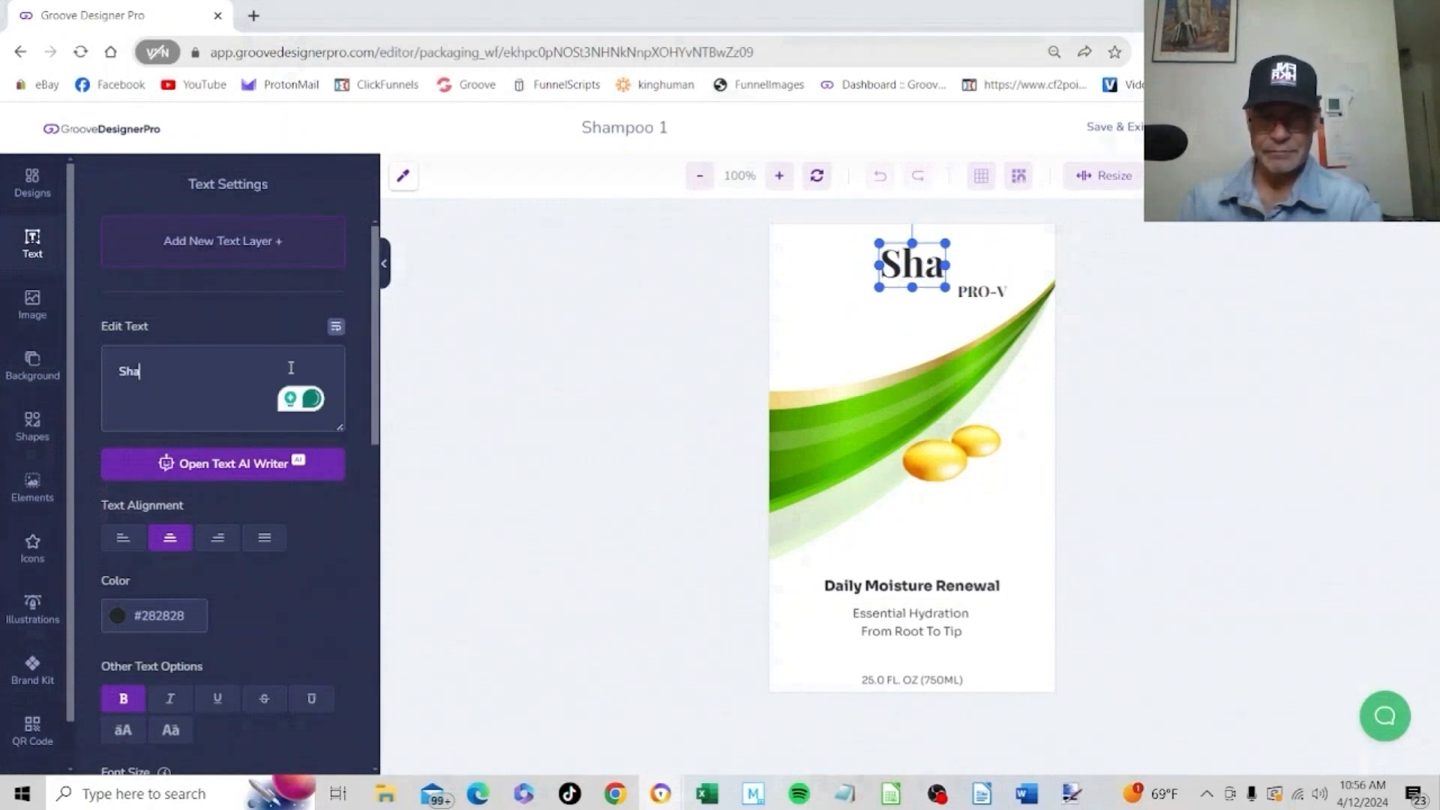
pyautogui.write('mpo You')
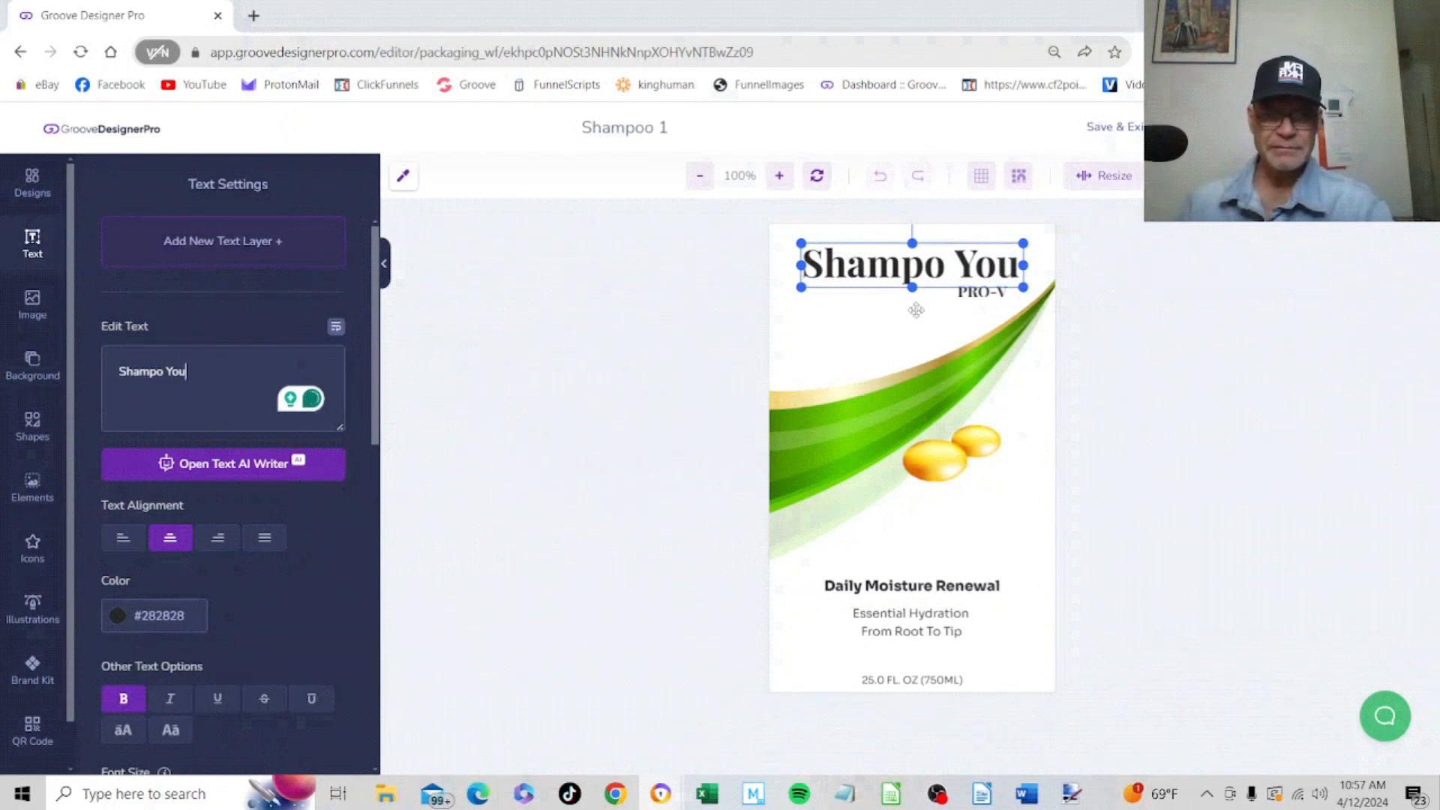
# Select the label's green swoosh, lower text lines, volume text and golden capsules in turn to examine their editing options
pyautogui.click(893, 312)
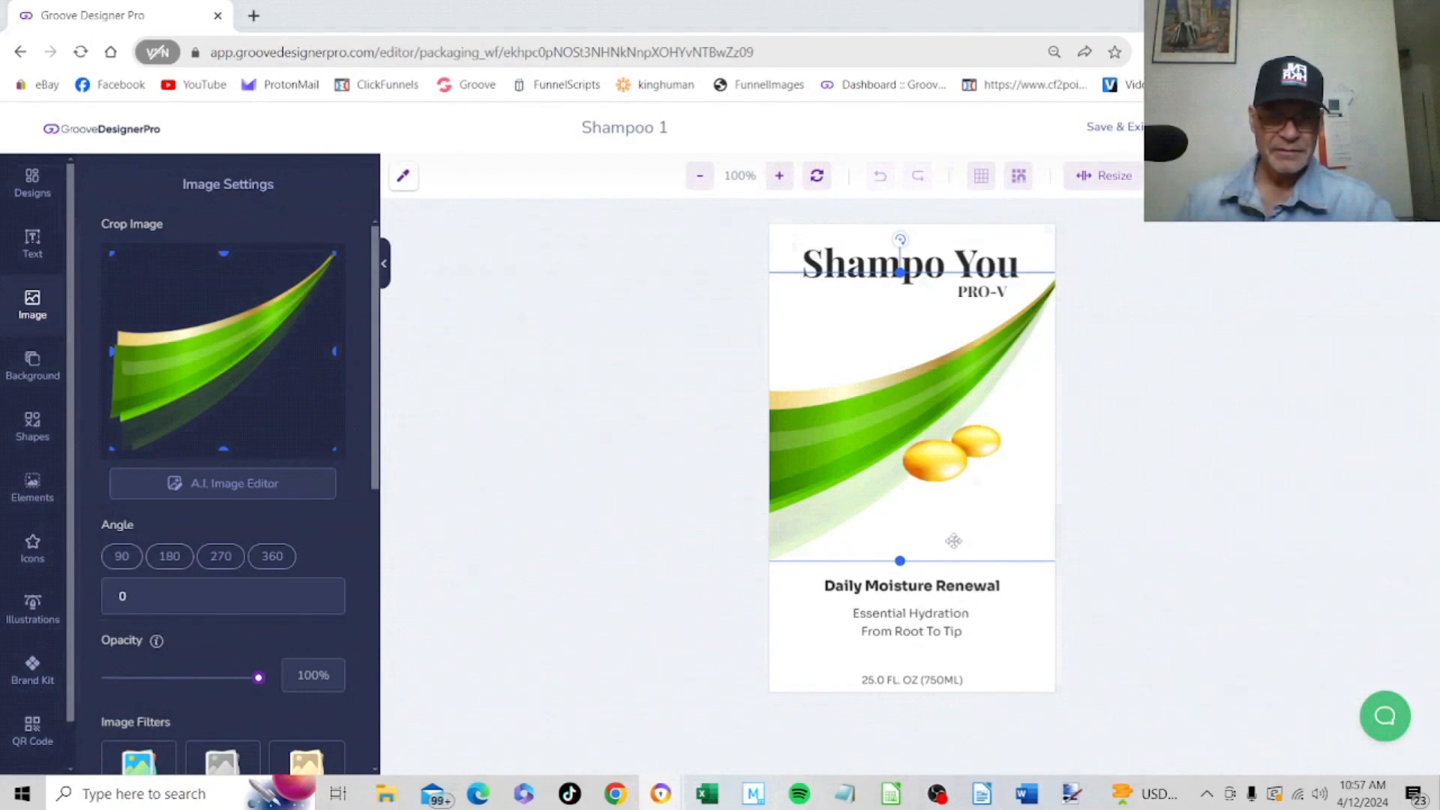
pyautogui.click(968, 584)
pyautogui.click(918, 617)
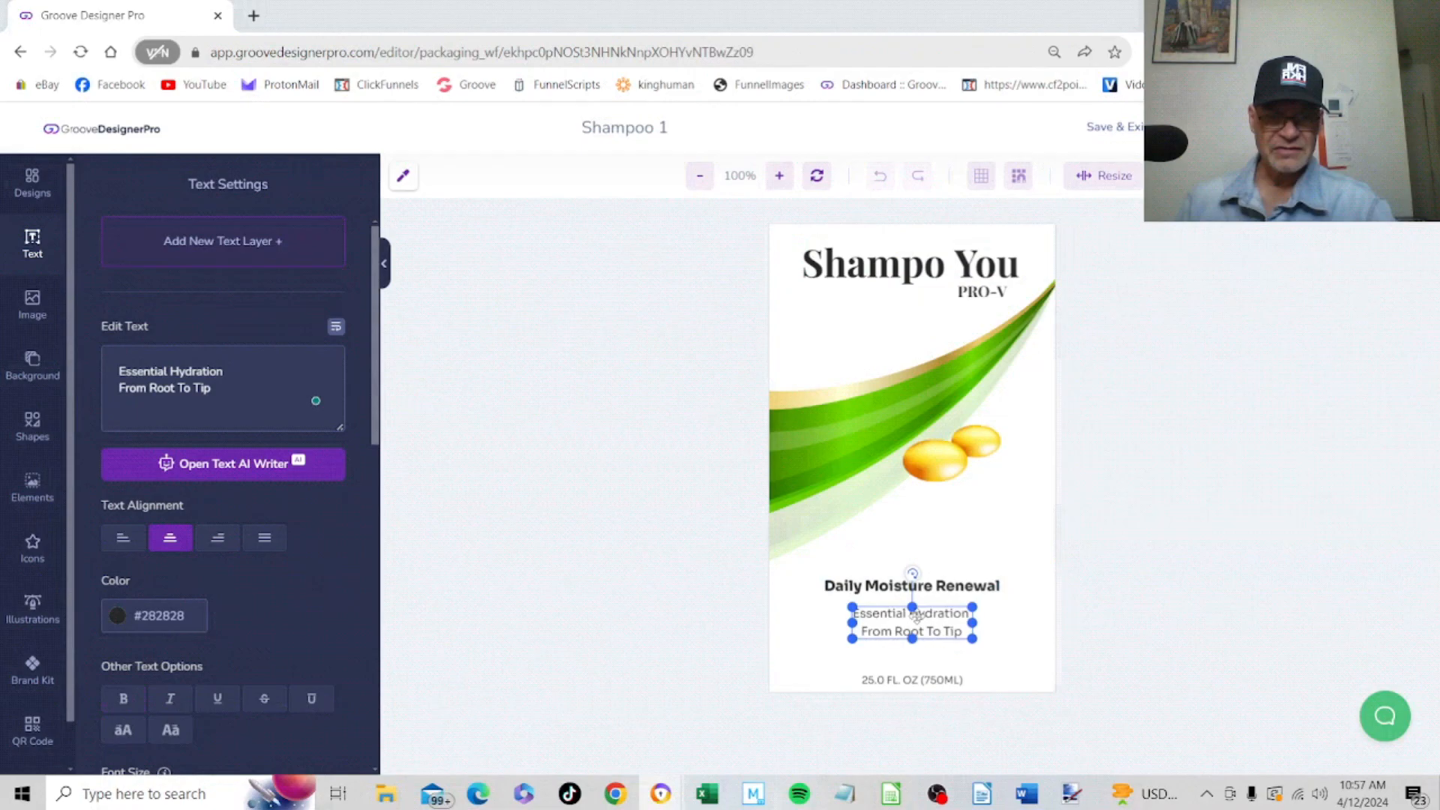
pyautogui.click(915, 677)
pyautogui.click(909, 546)
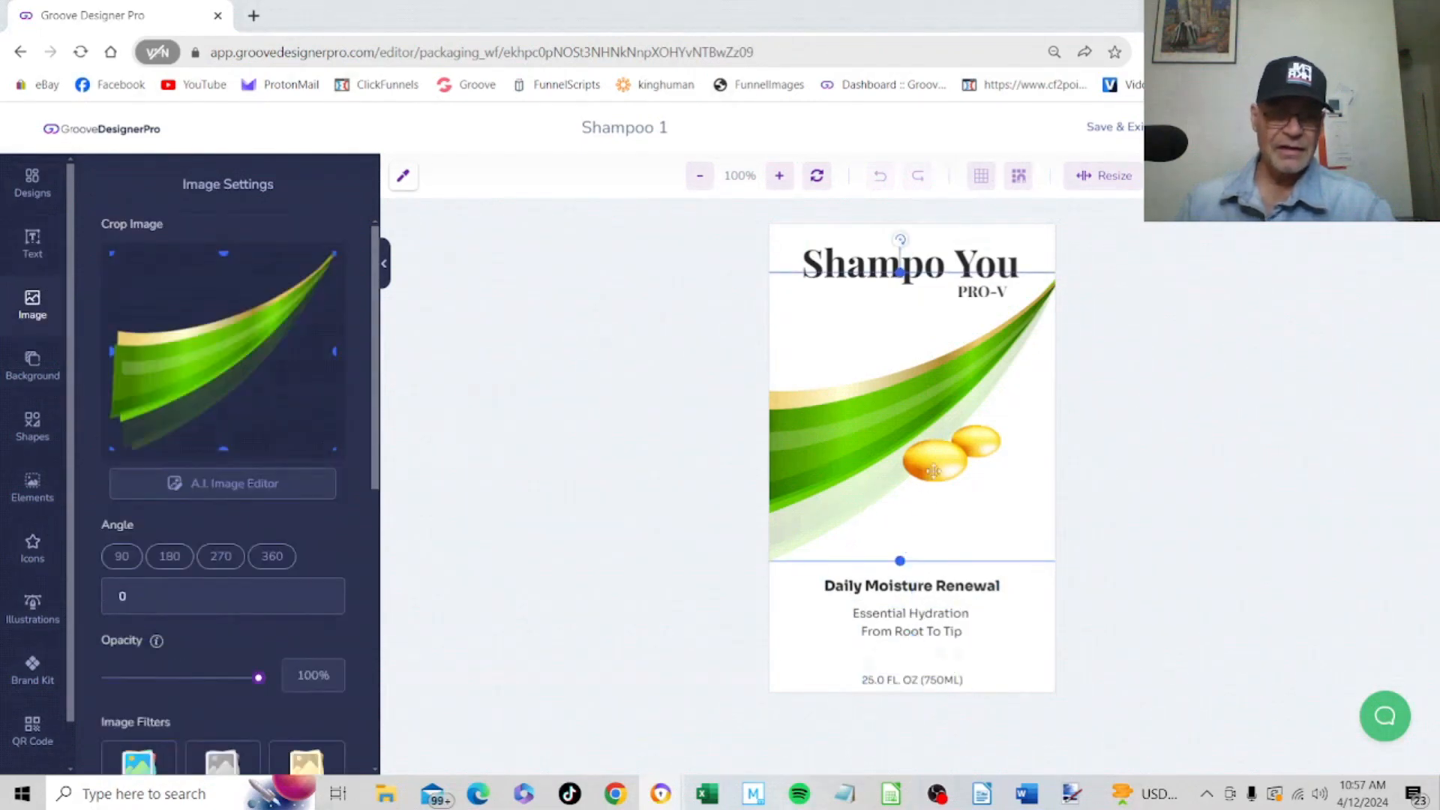
pyautogui.click(933, 470)
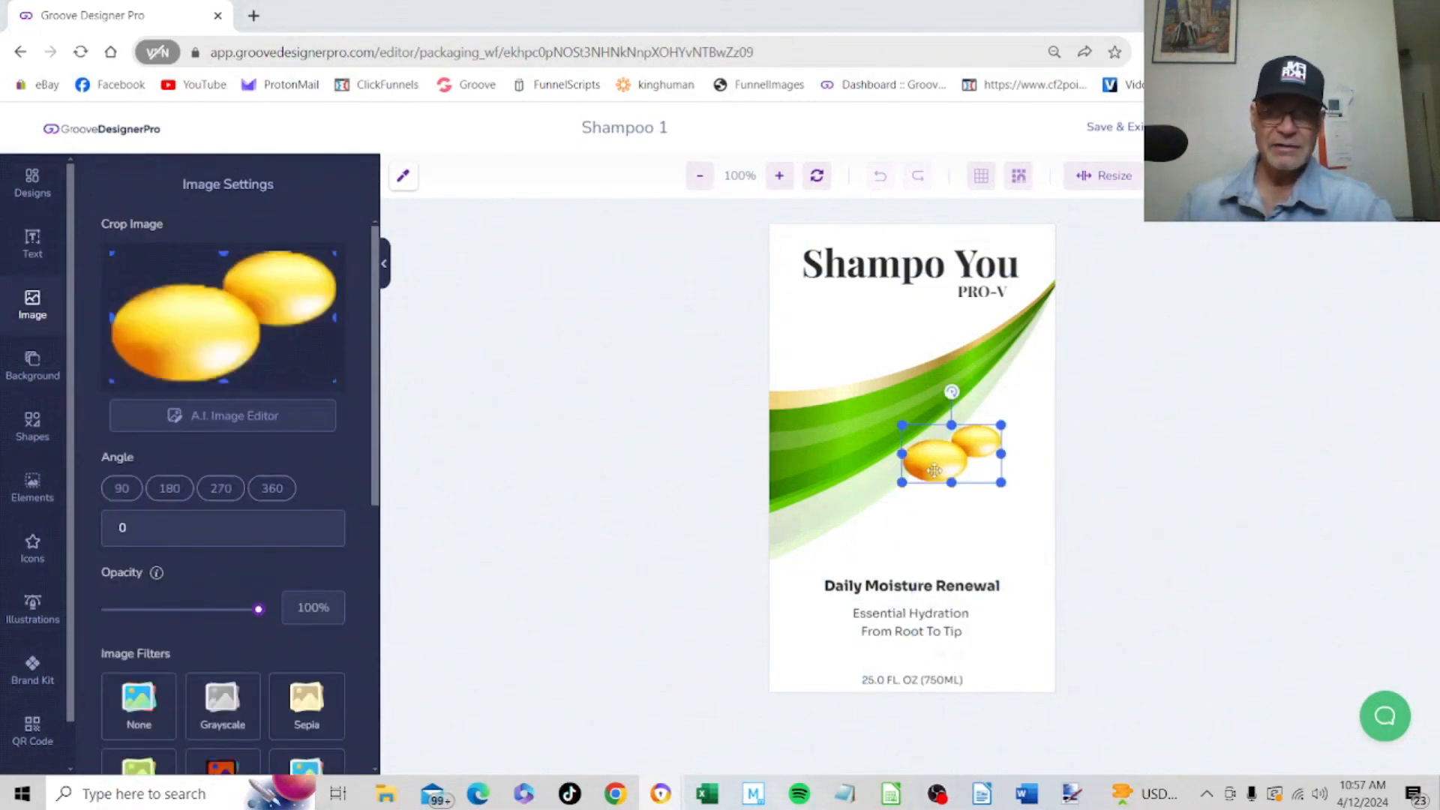
pyautogui.click(816, 427)
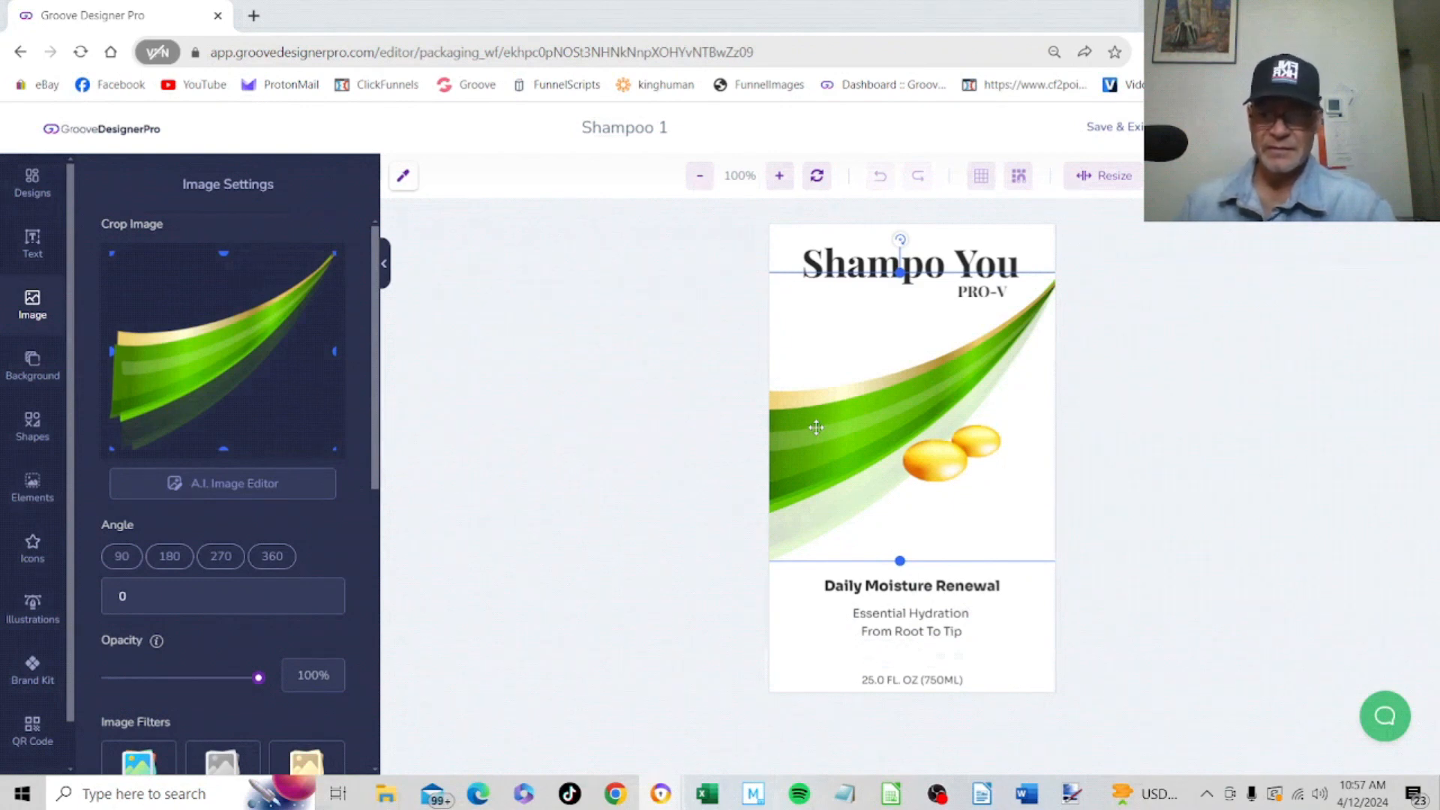
pyautogui.click(957, 455)
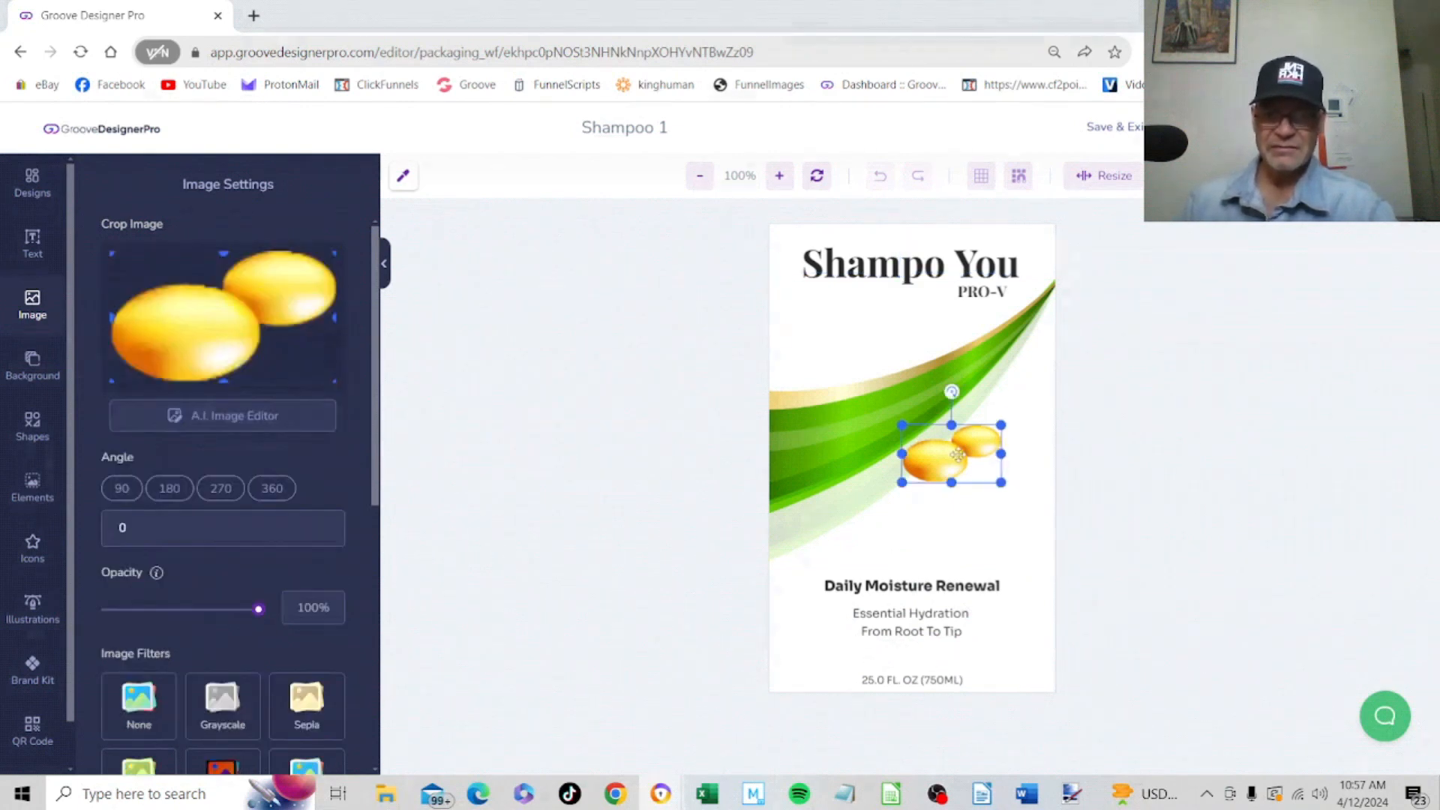
# Recolour the green swoosh image with the Invert filter, trying Sepia and Sepia2 on it and leaving only Invert applied
pyautogui.click(864, 450)
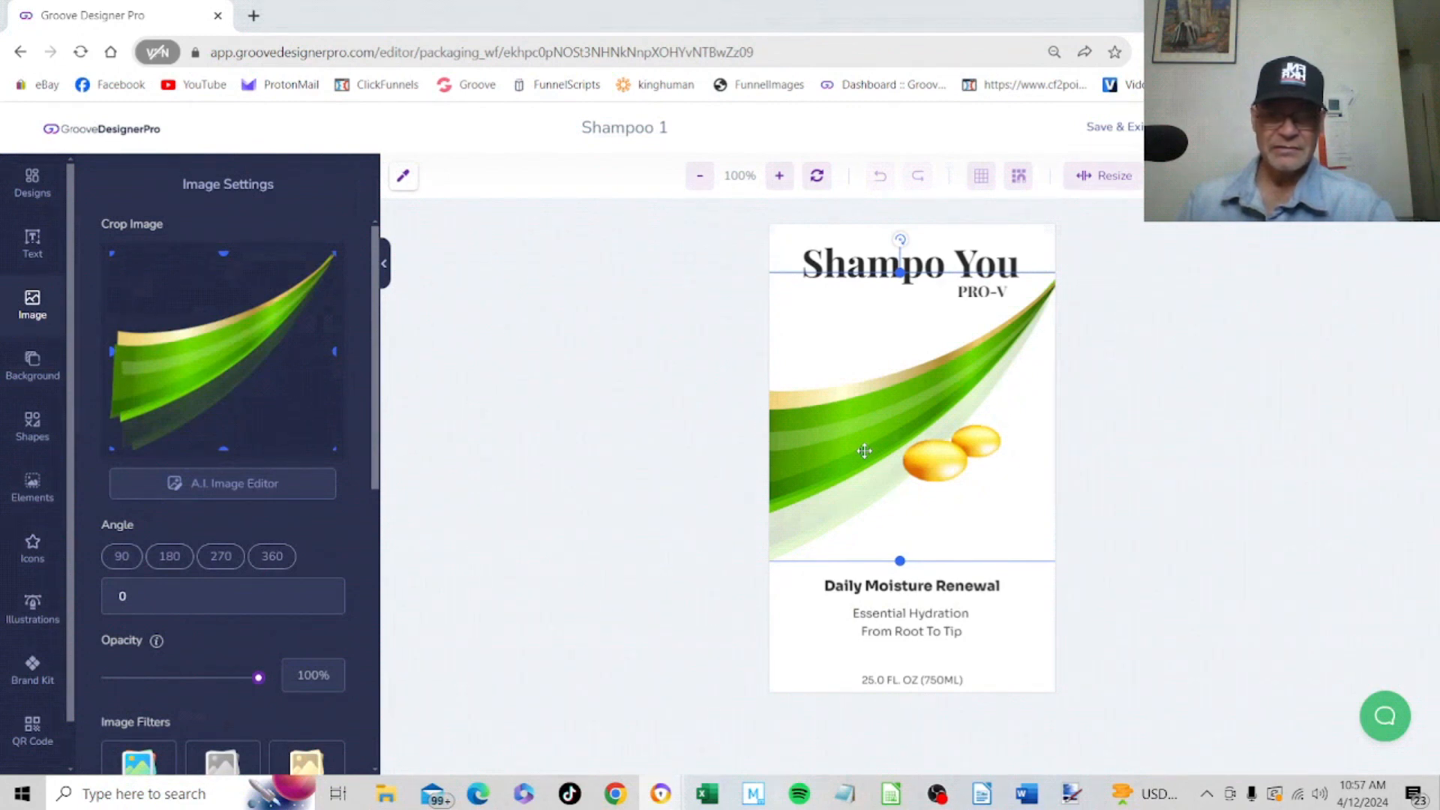
pyautogui.scroll(-3, 358, 521)
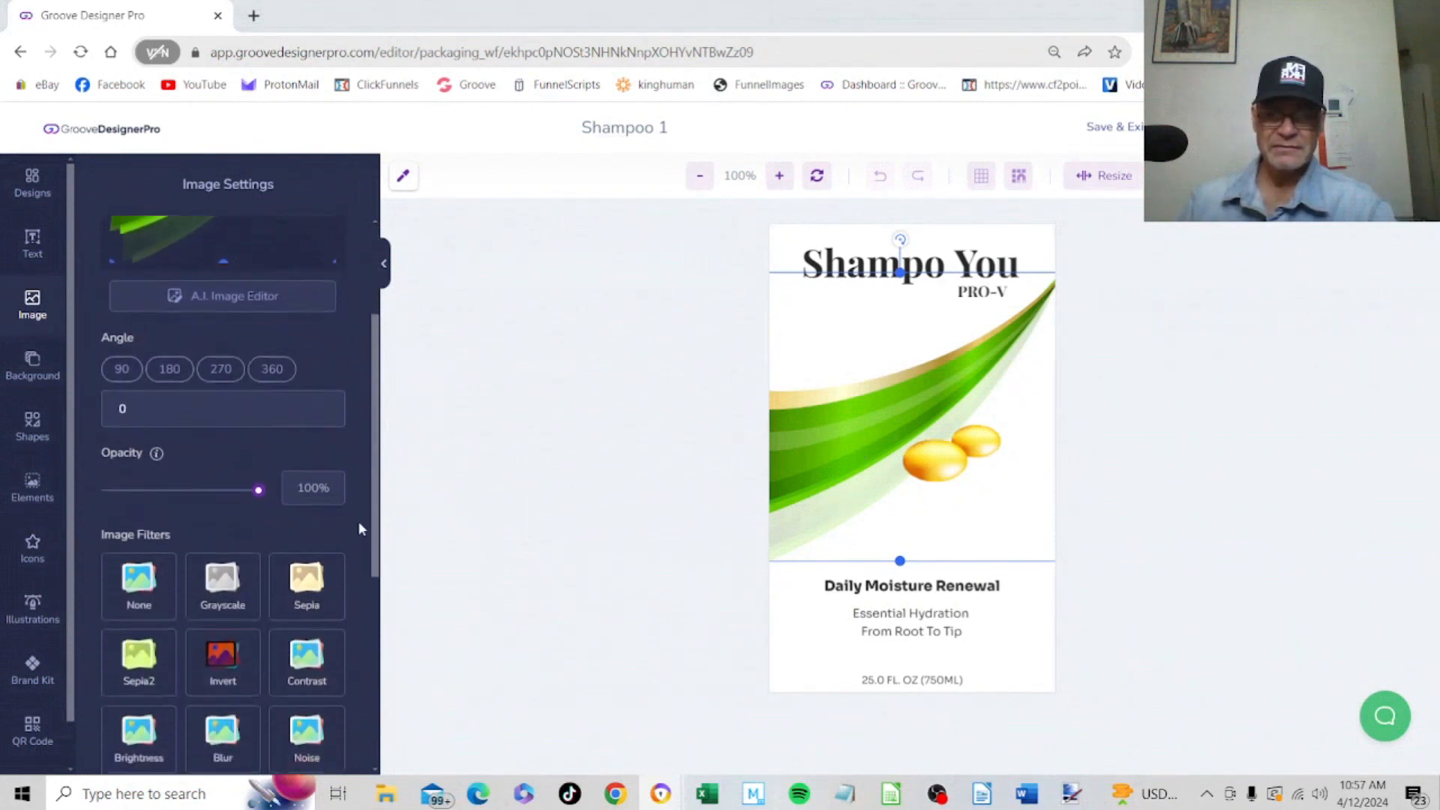
pyautogui.click(217, 602)
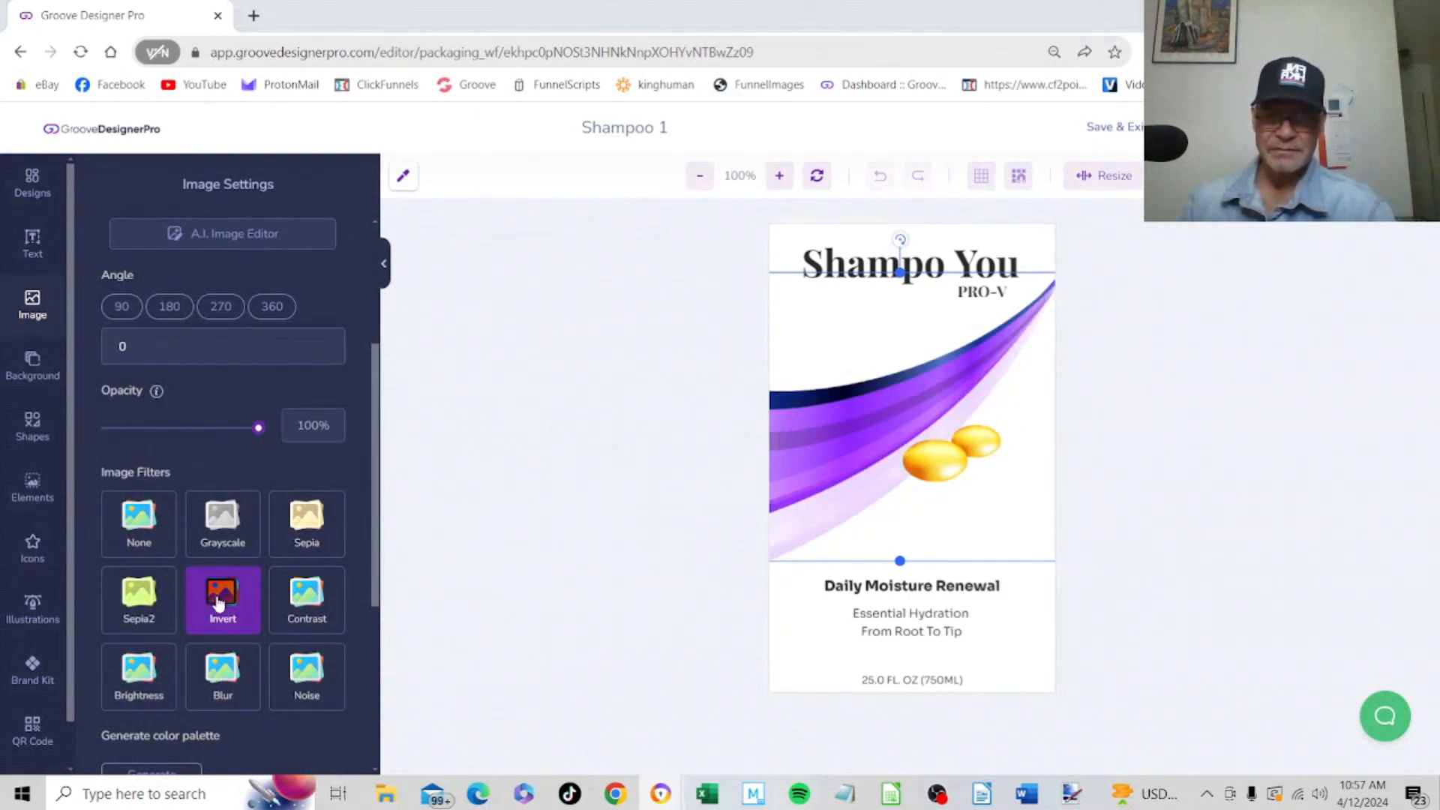
pyautogui.click(299, 526)
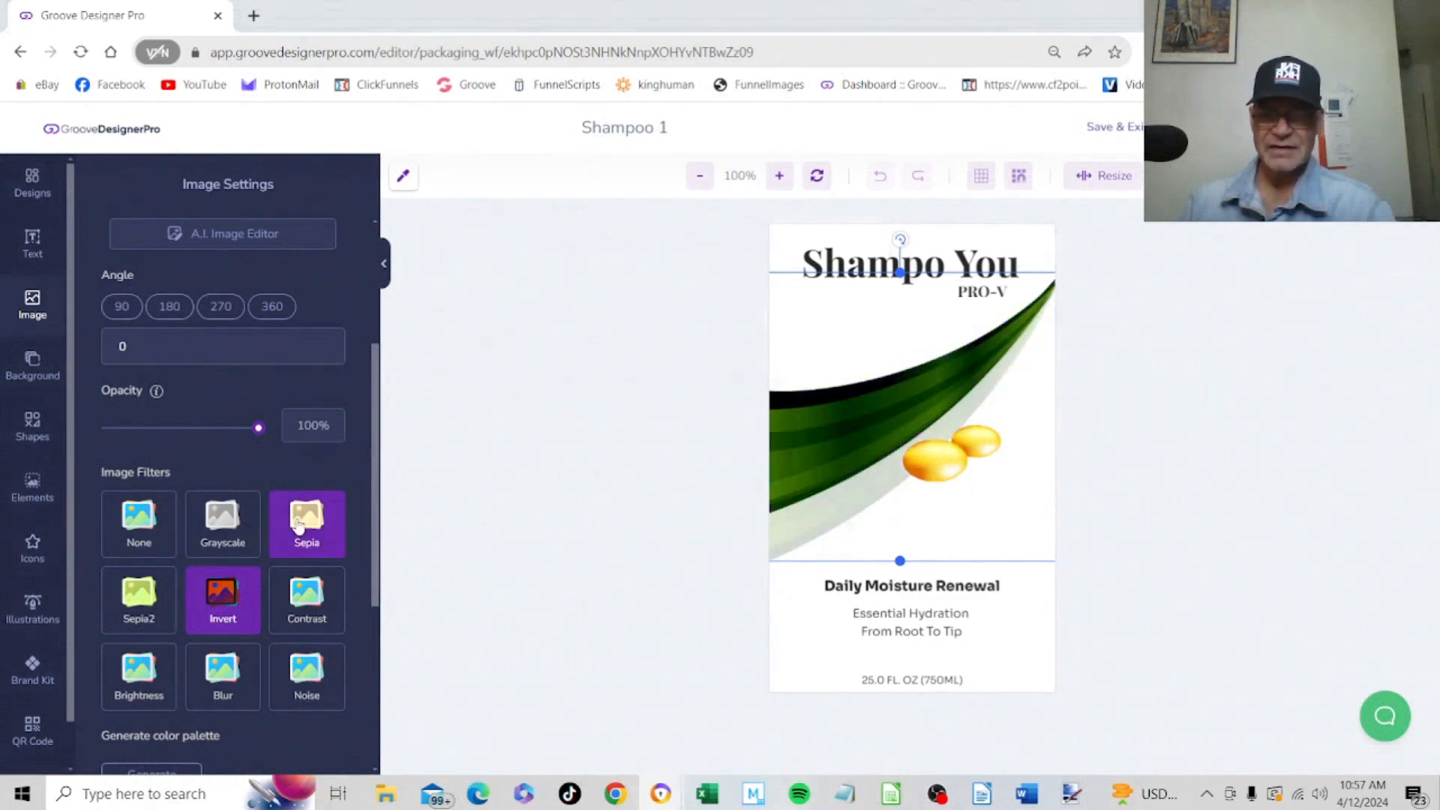
pyautogui.click(144, 598)
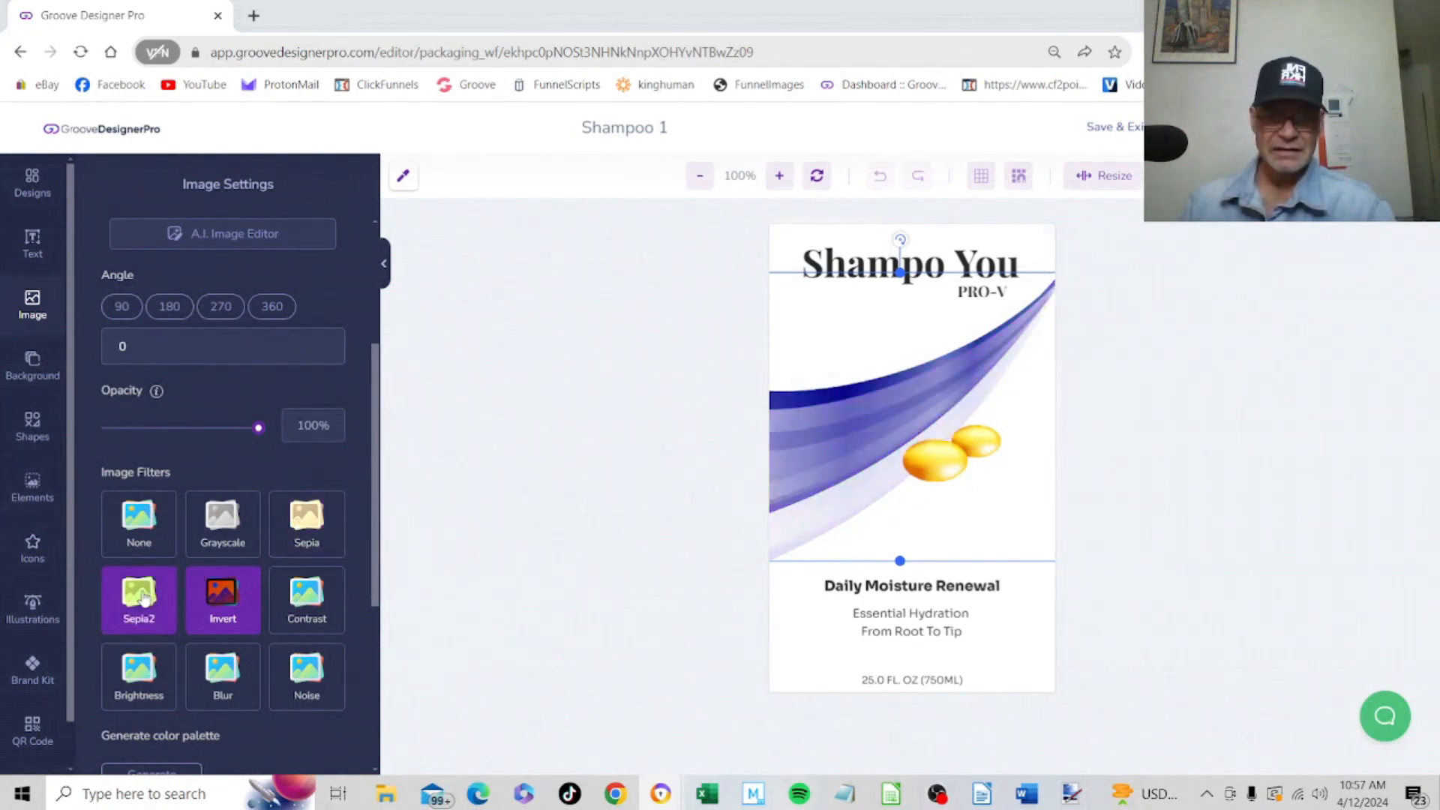
pyautogui.click(144, 597)
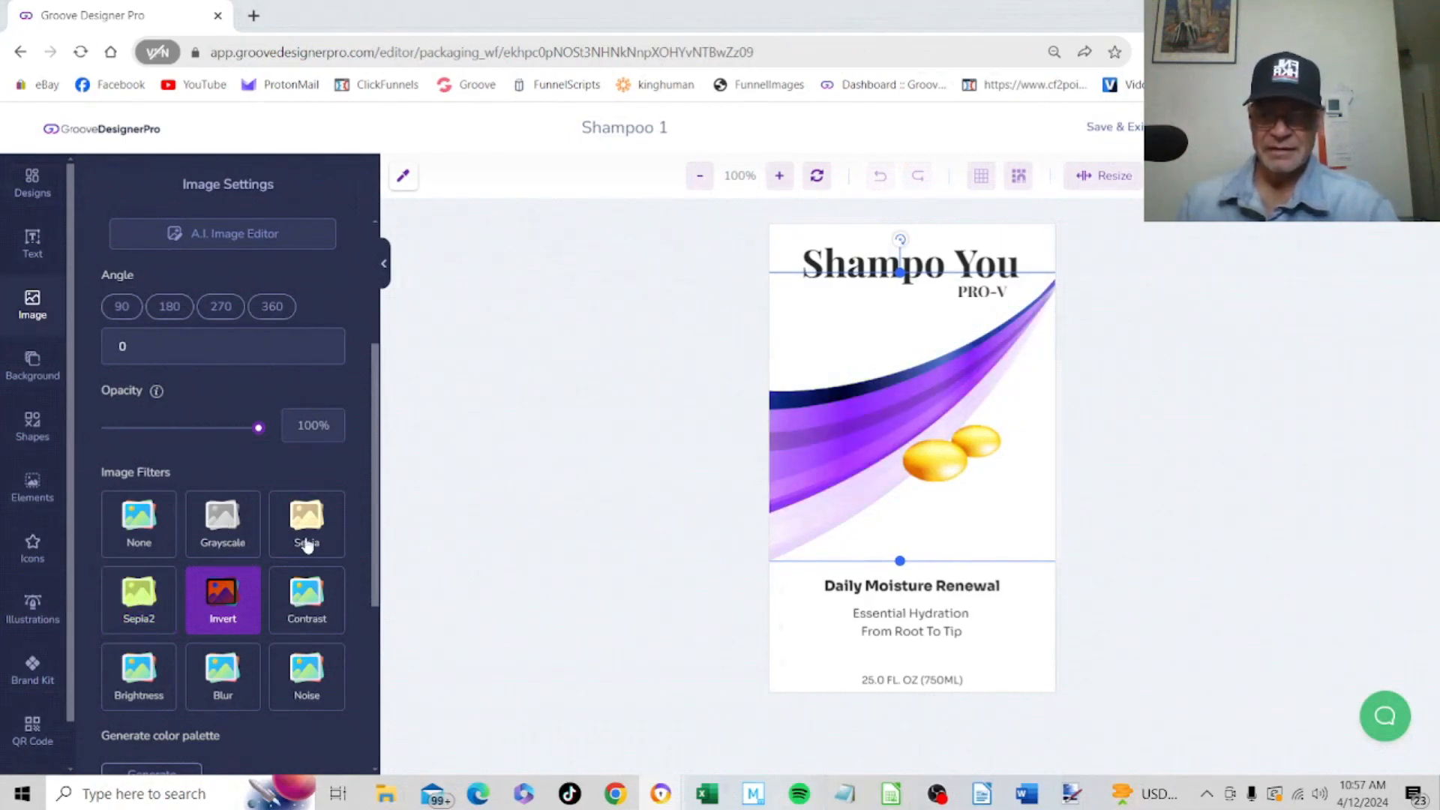
# Try the Invert, Sepia and Sepia2 filters one at a time on the golden capsules image
pyautogui.click(957, 475)
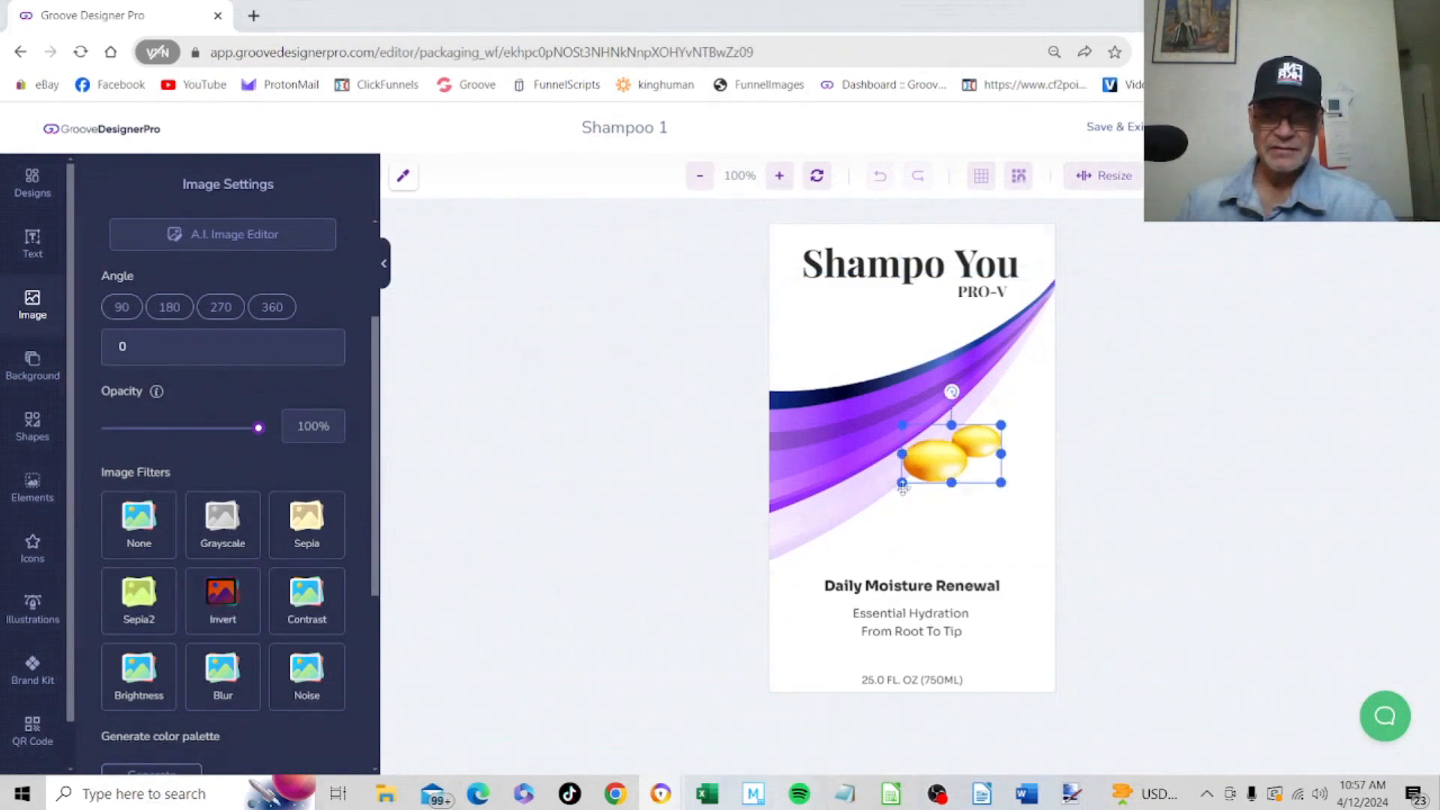
pyautogui.scroll(1, 377, 543)
pyautogui.scroll(2, 378, 525)
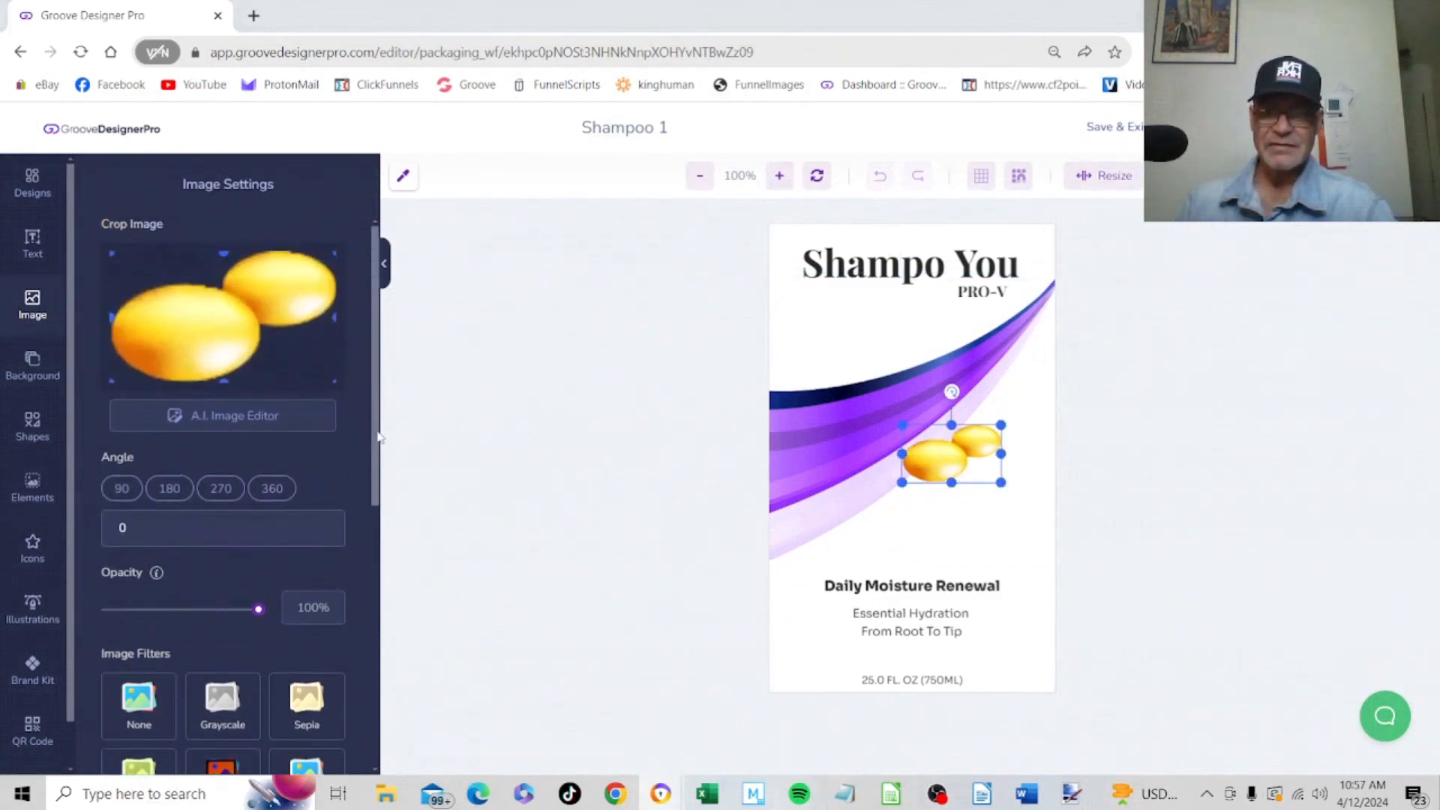
pyautogui.scroll(-2, 375, 540)
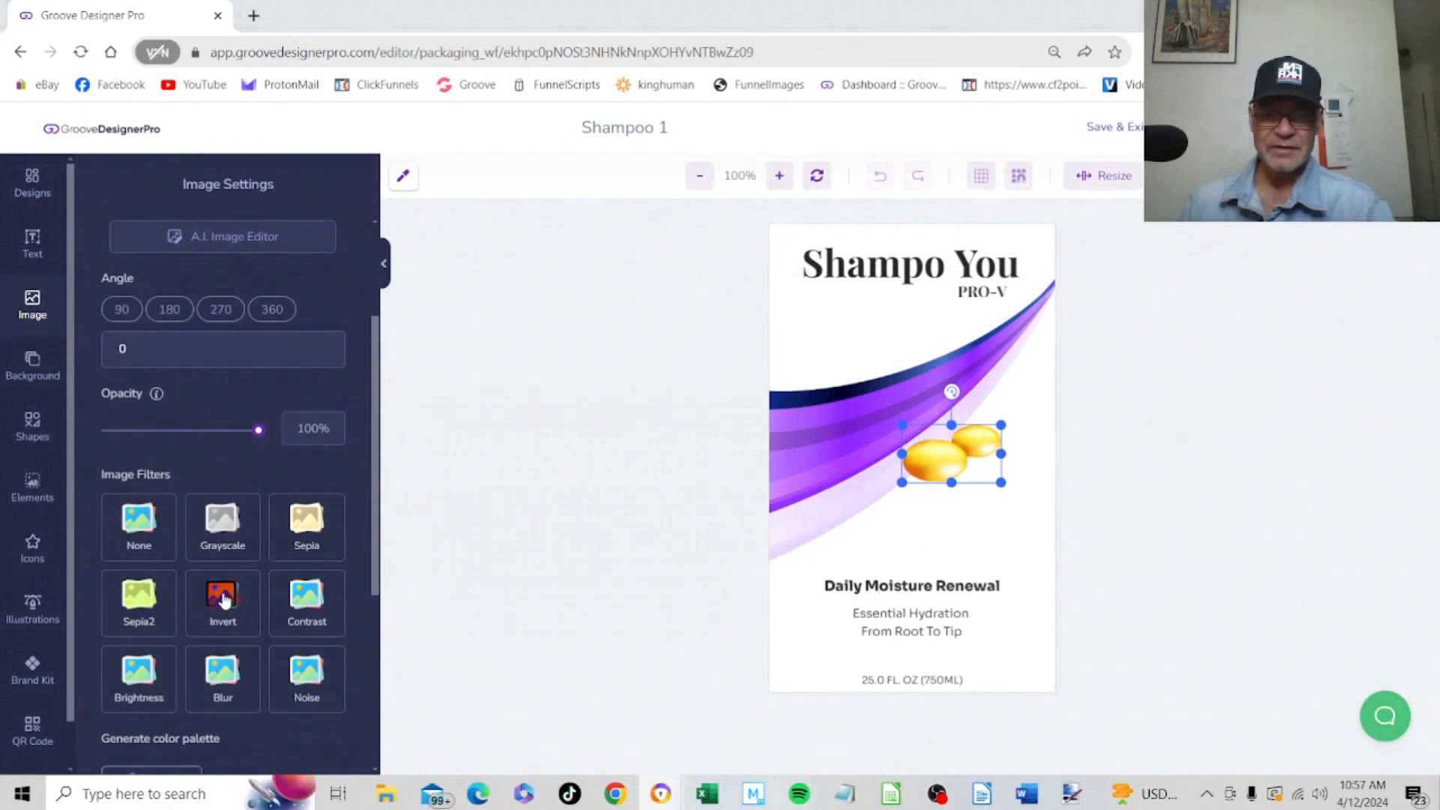
pyautogui.click(223, 599)
pyautogui.click(222, 597)
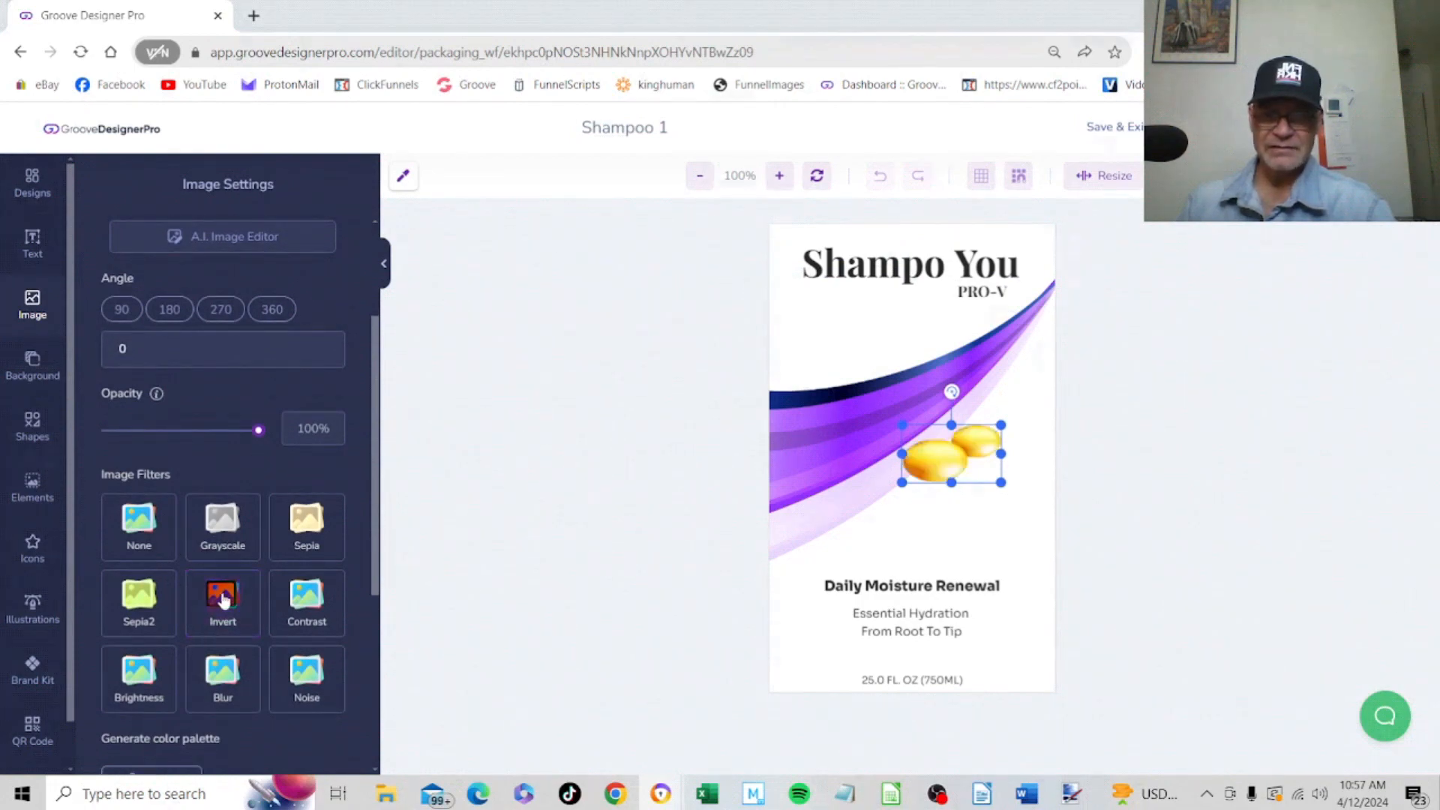
pyautogui.click(296, 523)
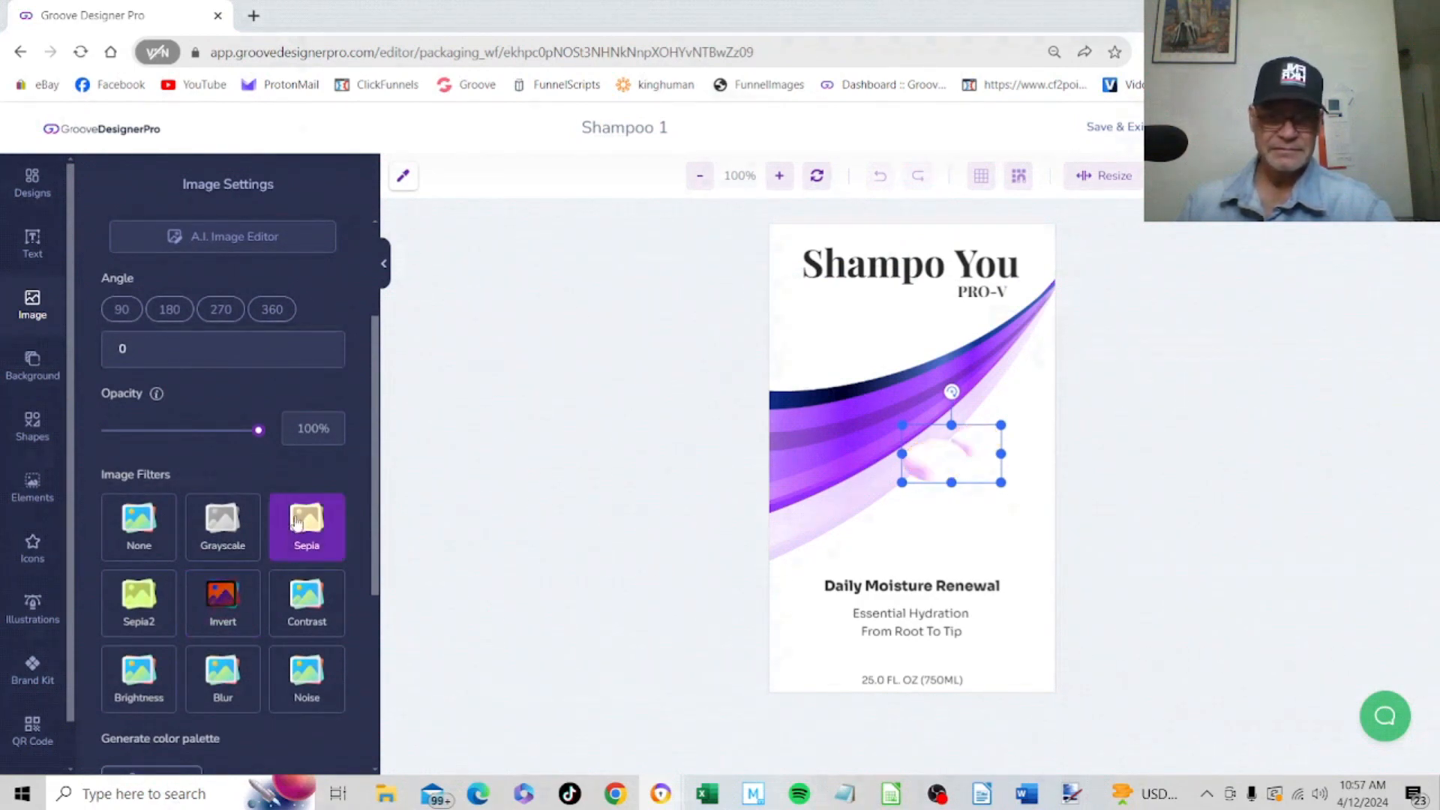
pyautogui.click(296, 522)
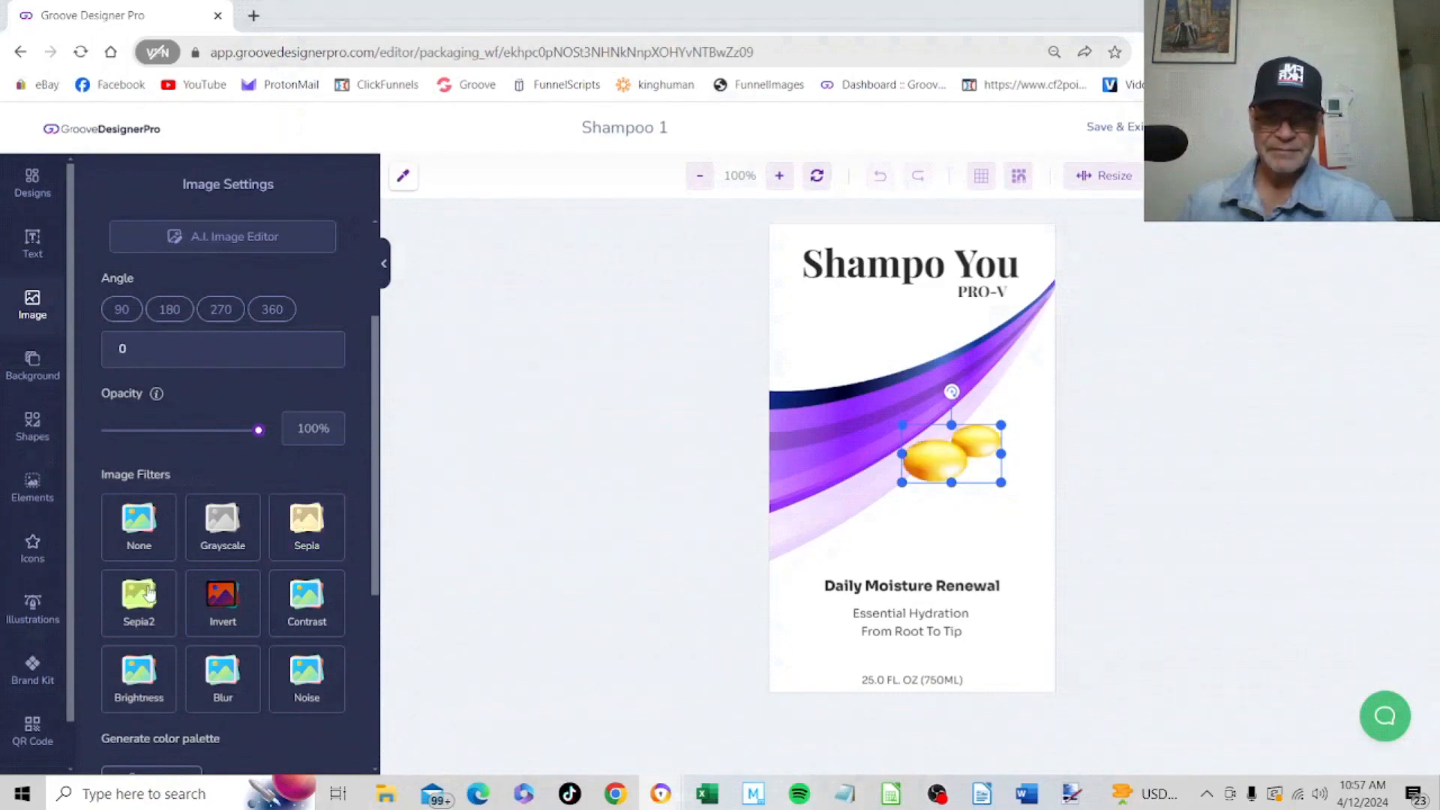
pyautogui.click(148, 593)
pyautogui.click(149, 593)
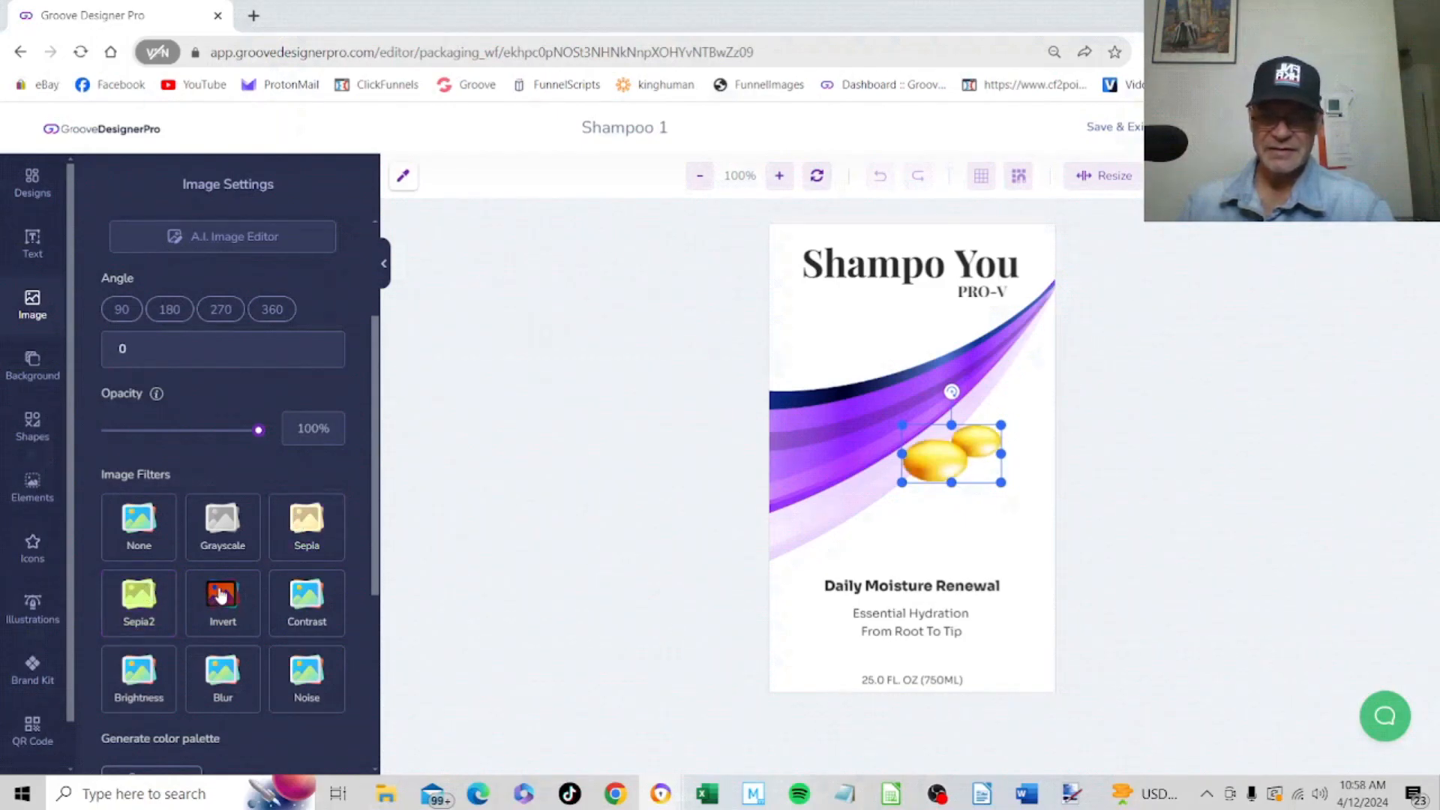
# Try the Invert filter on the capsules image combined with Sepia and Sepia2, and remove all filters from it
pyautogui.click(223, 596)
pyautogui.click(307, 534)
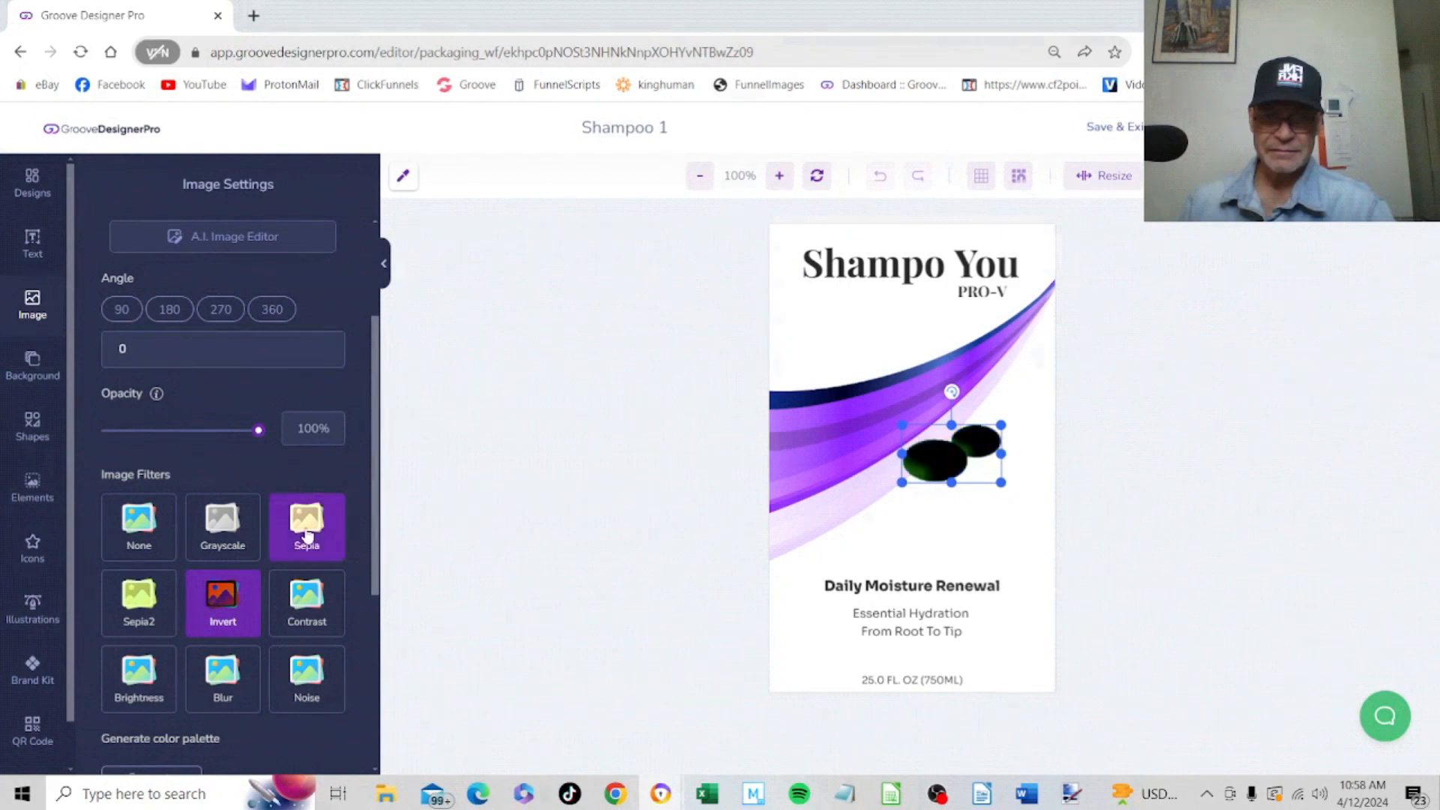
pyautogui.click(306, 534)
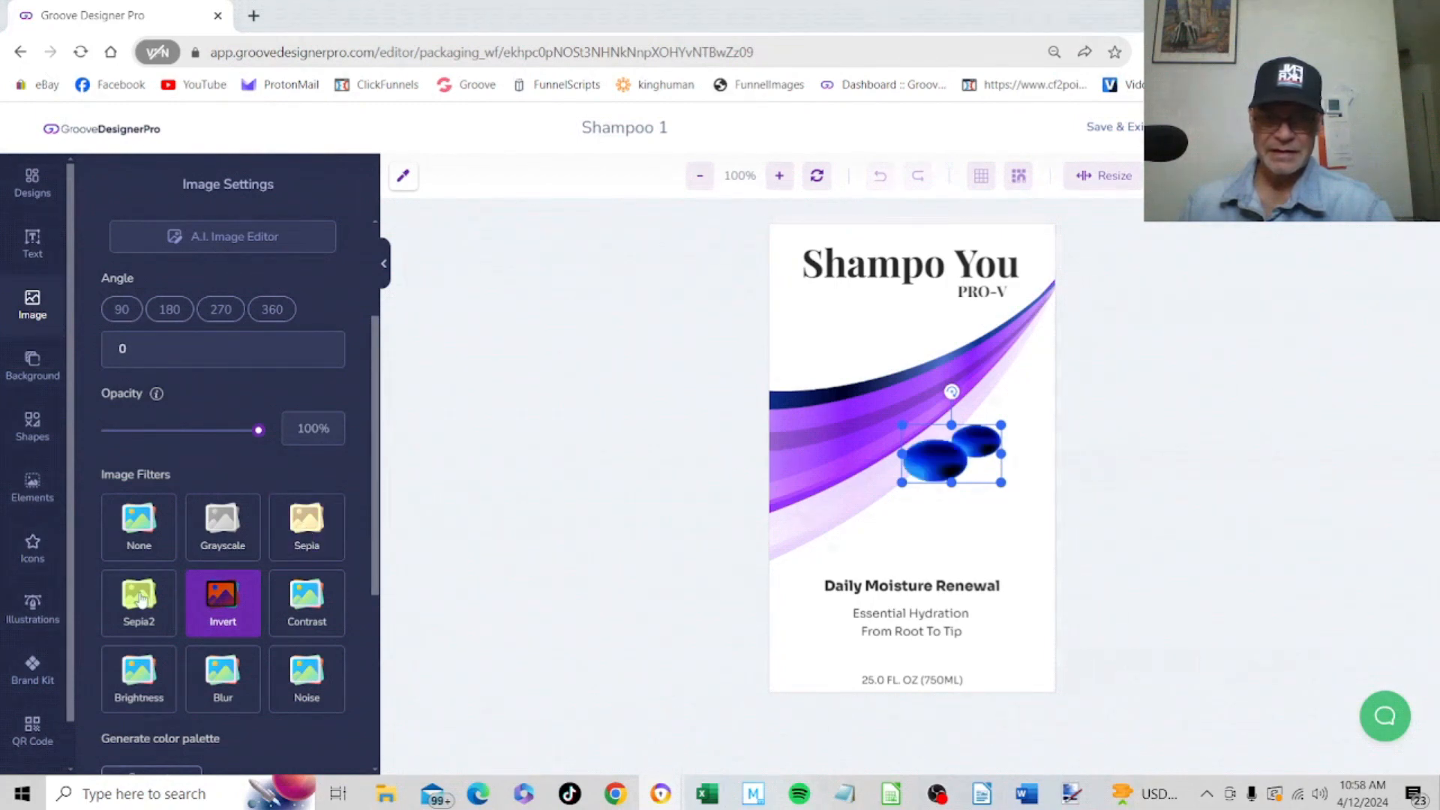
pyautogui.click(141, 598)
pyautogui.click(141, 598)
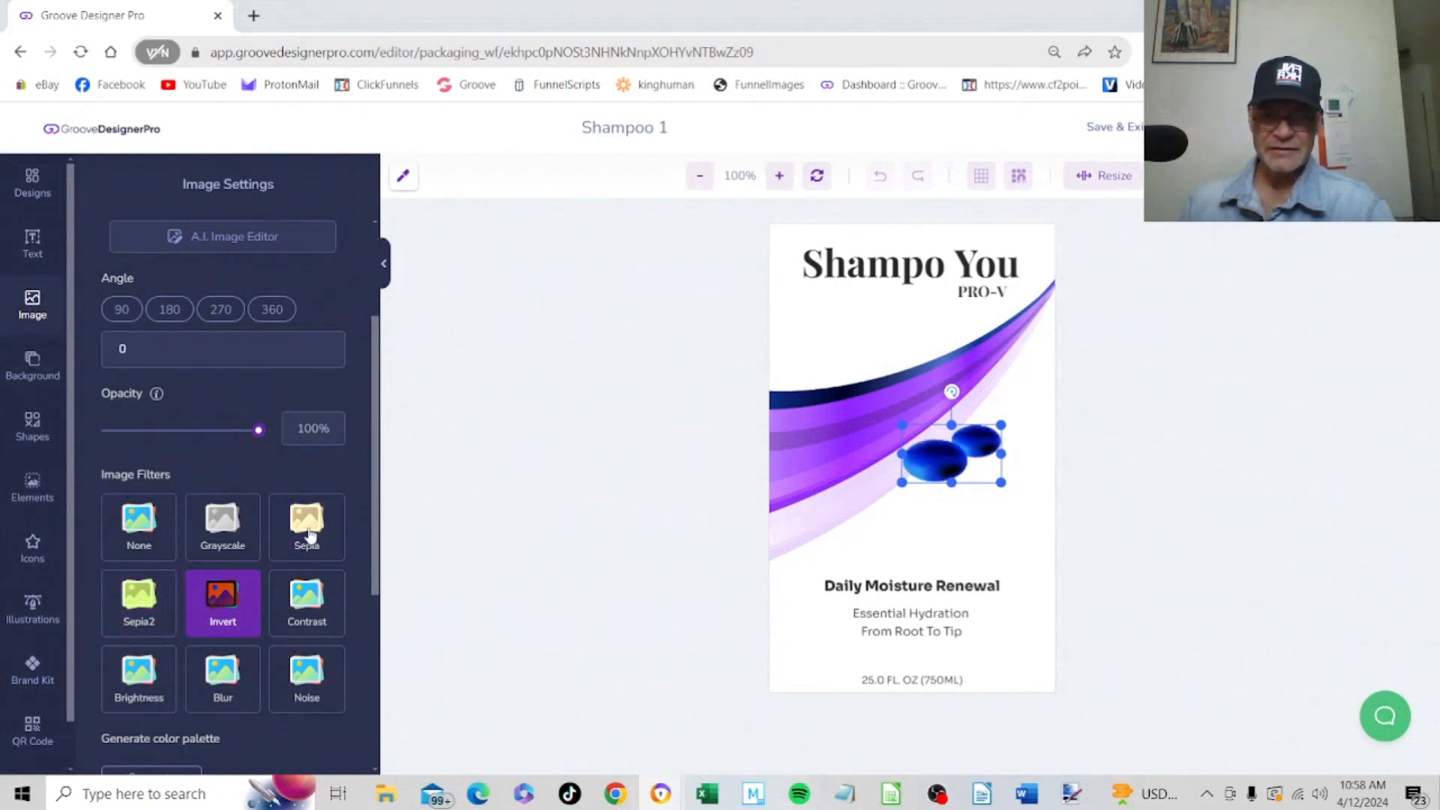
pyautogui.click(231, 596)
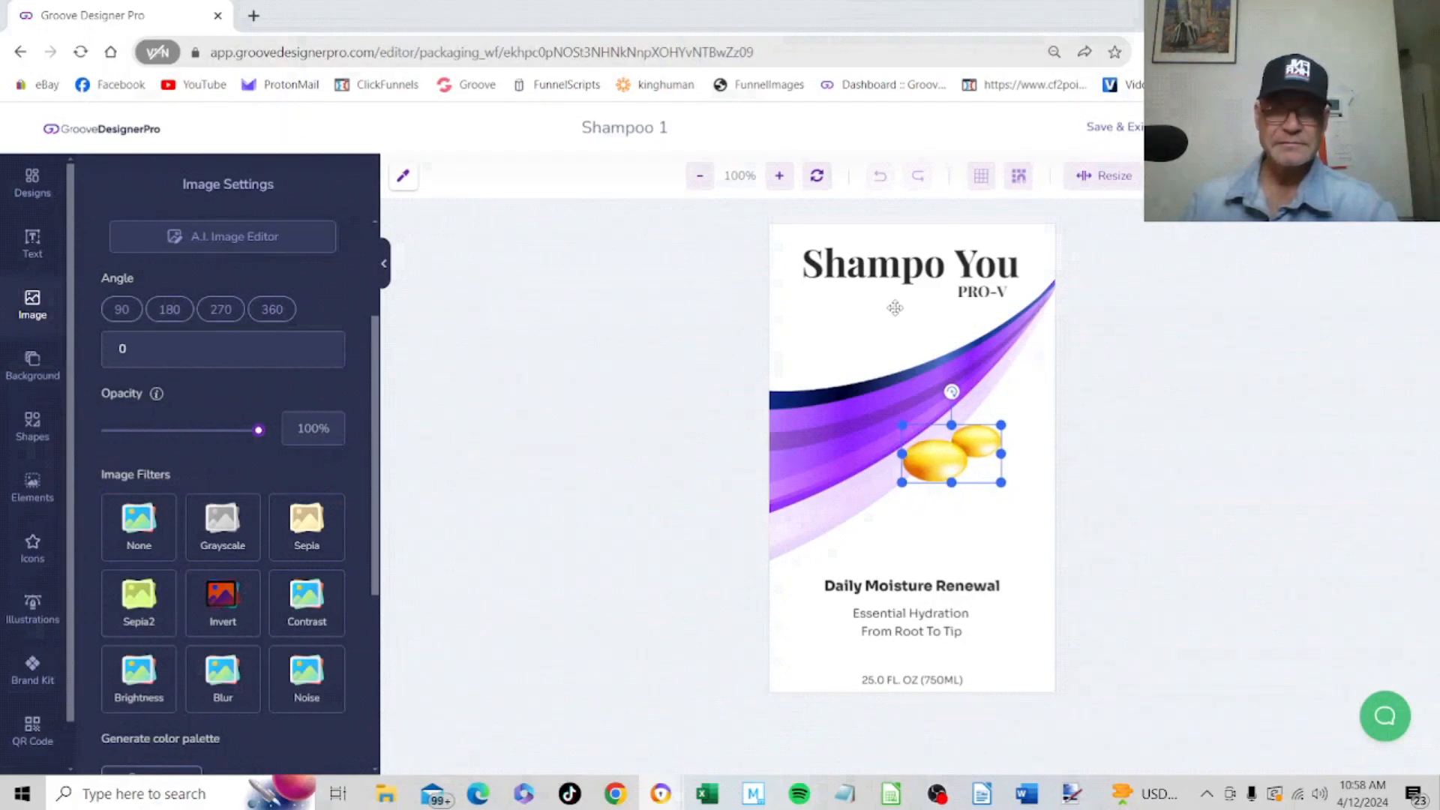
# Change the "Shampo You" heading's text colour to the purple-magenta #BC1CC5
pyautogui.click(950, 259)
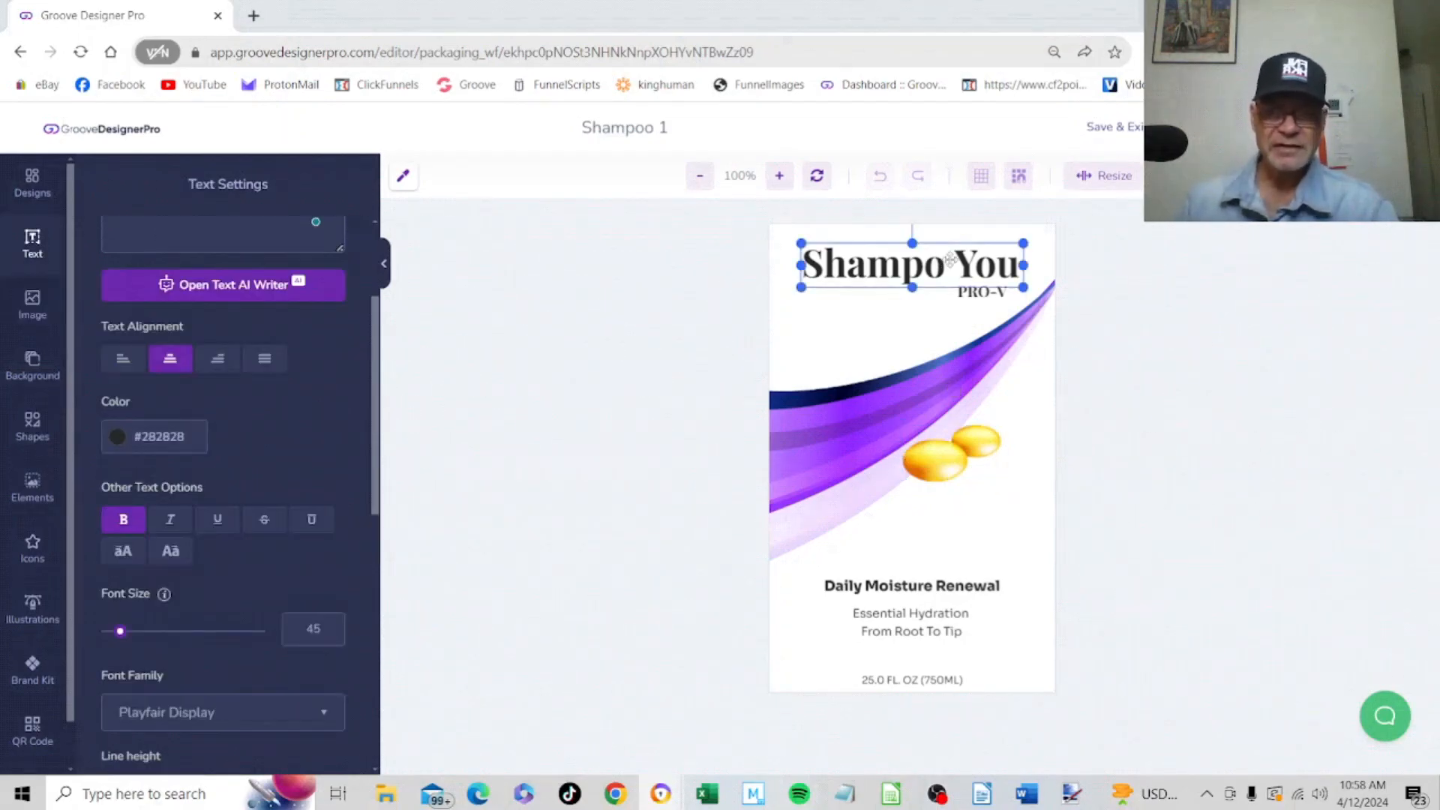
pyautogui.moveTo(375, 405); pyautogui.dragTo(379, 465)
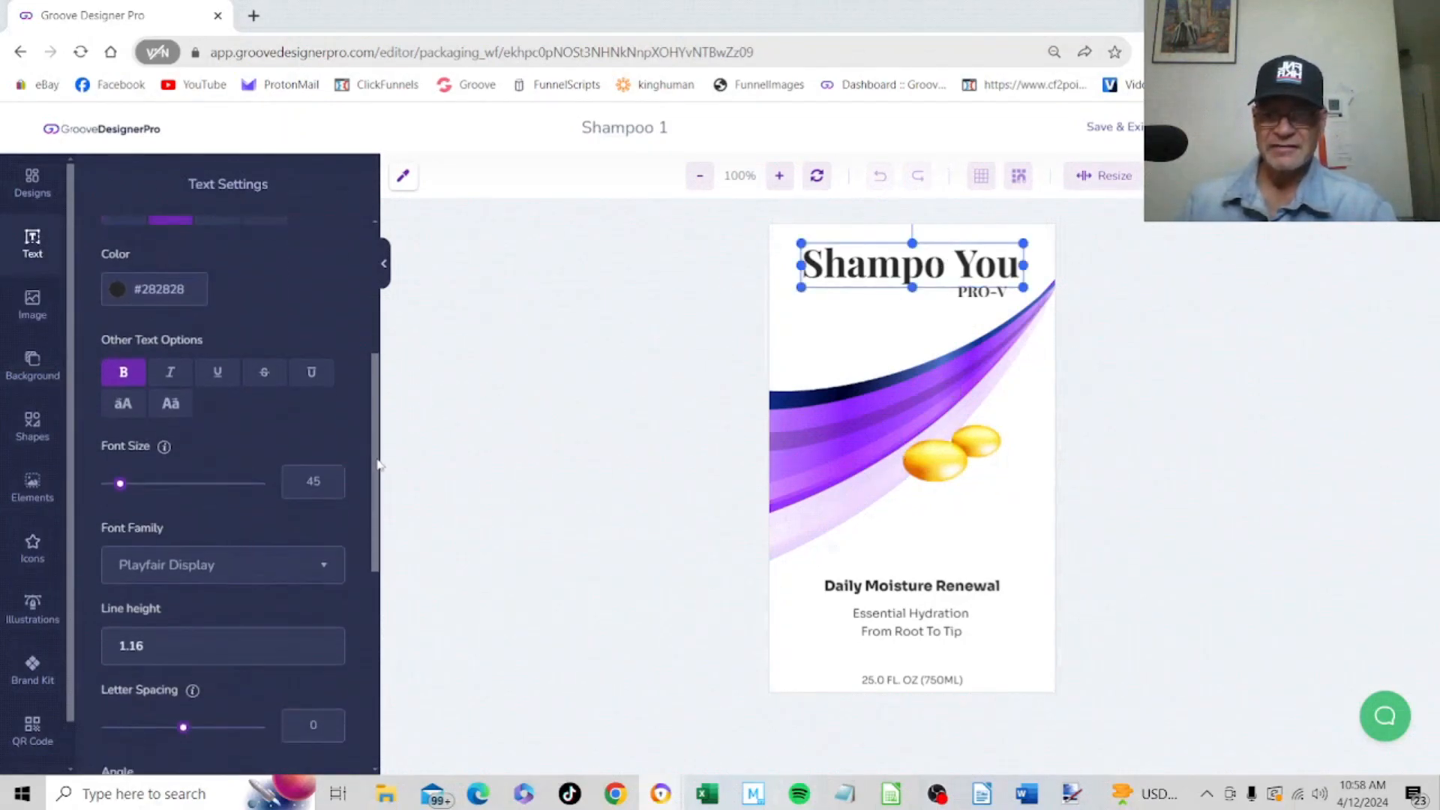
pyautogui.scroll(2, 235, 379)
pyautogui.click(193, 305)
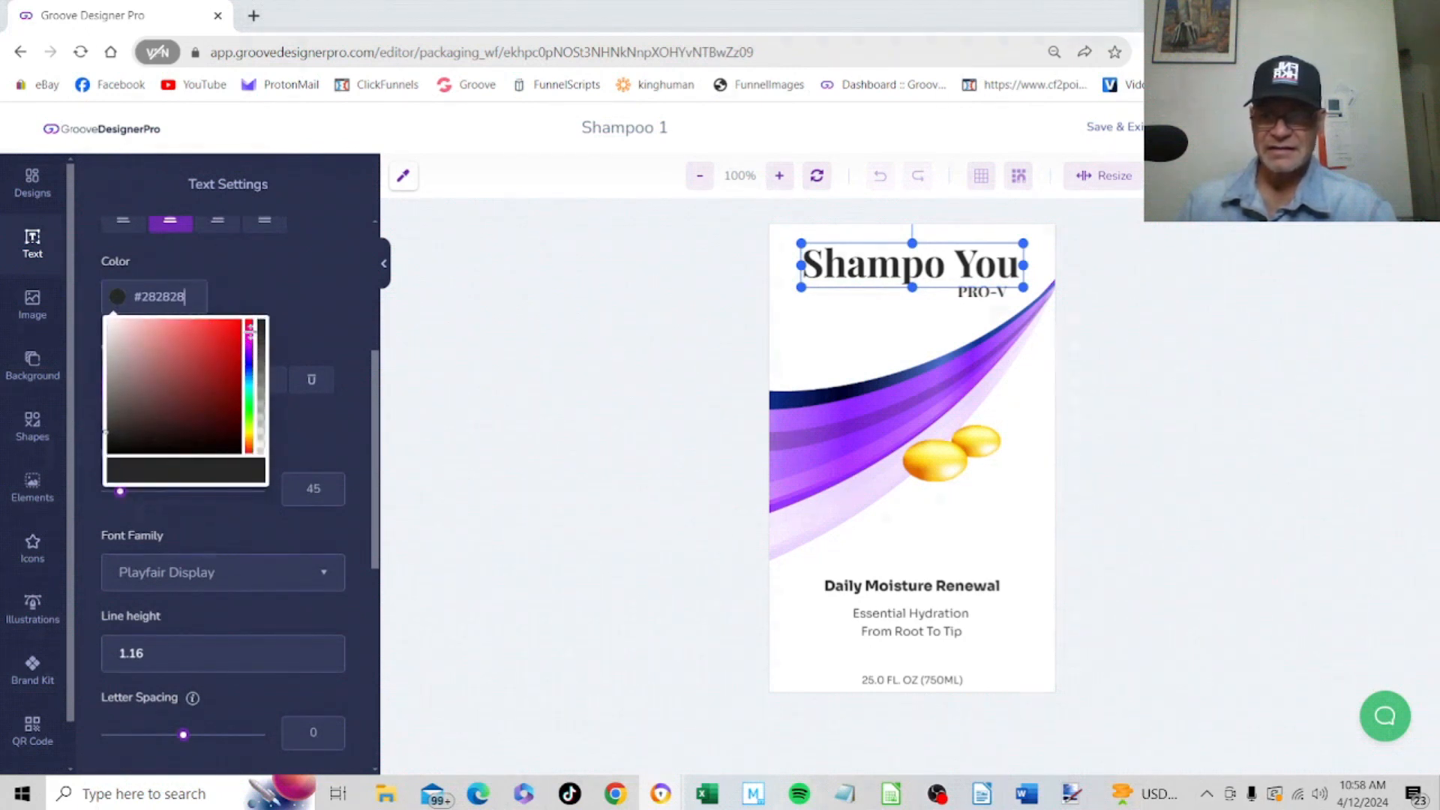
pyautogui.moveTo(250, 329); pyautogui.dragTo(222, 350)
pyautogui.click(215, 346)
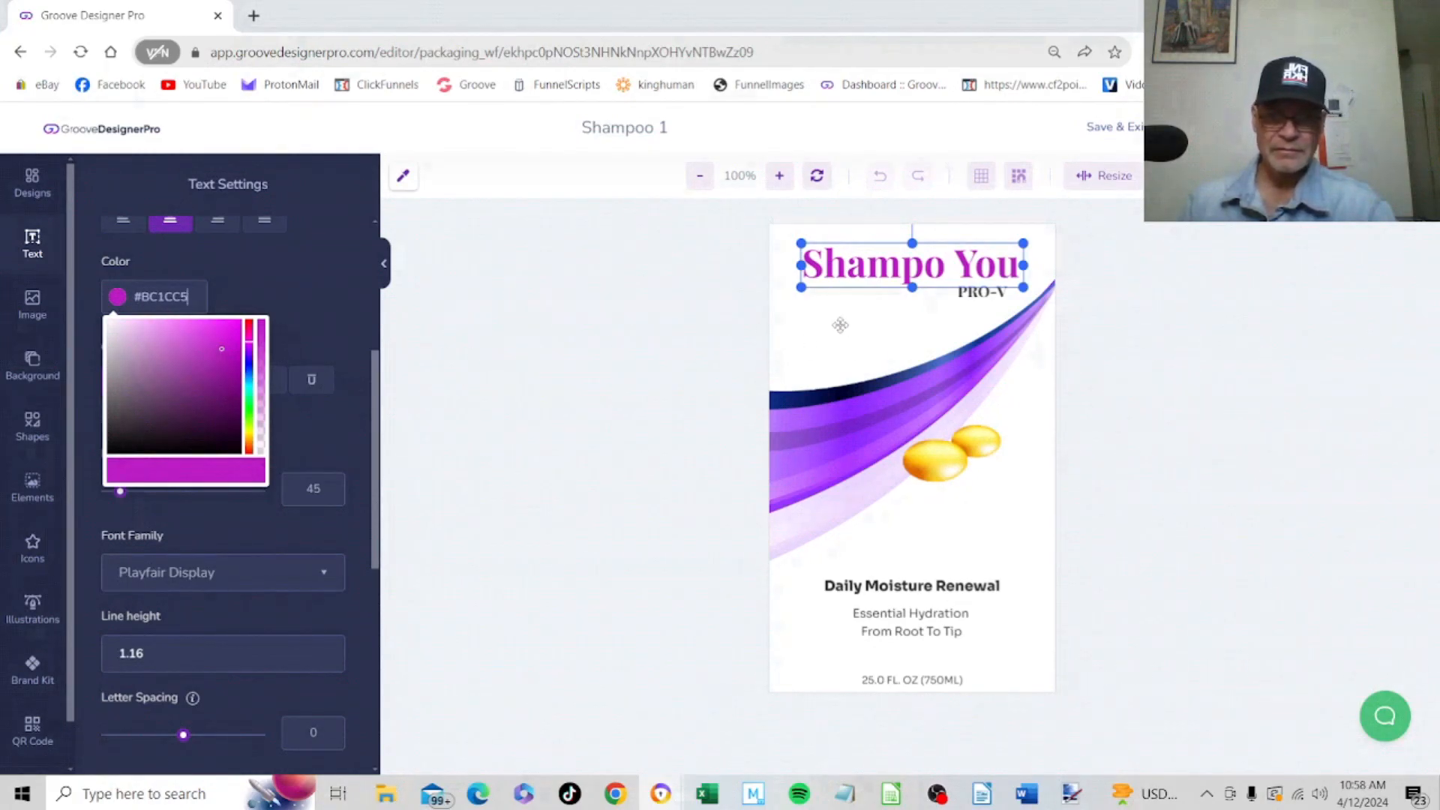
pyautogui.click(335, 298)
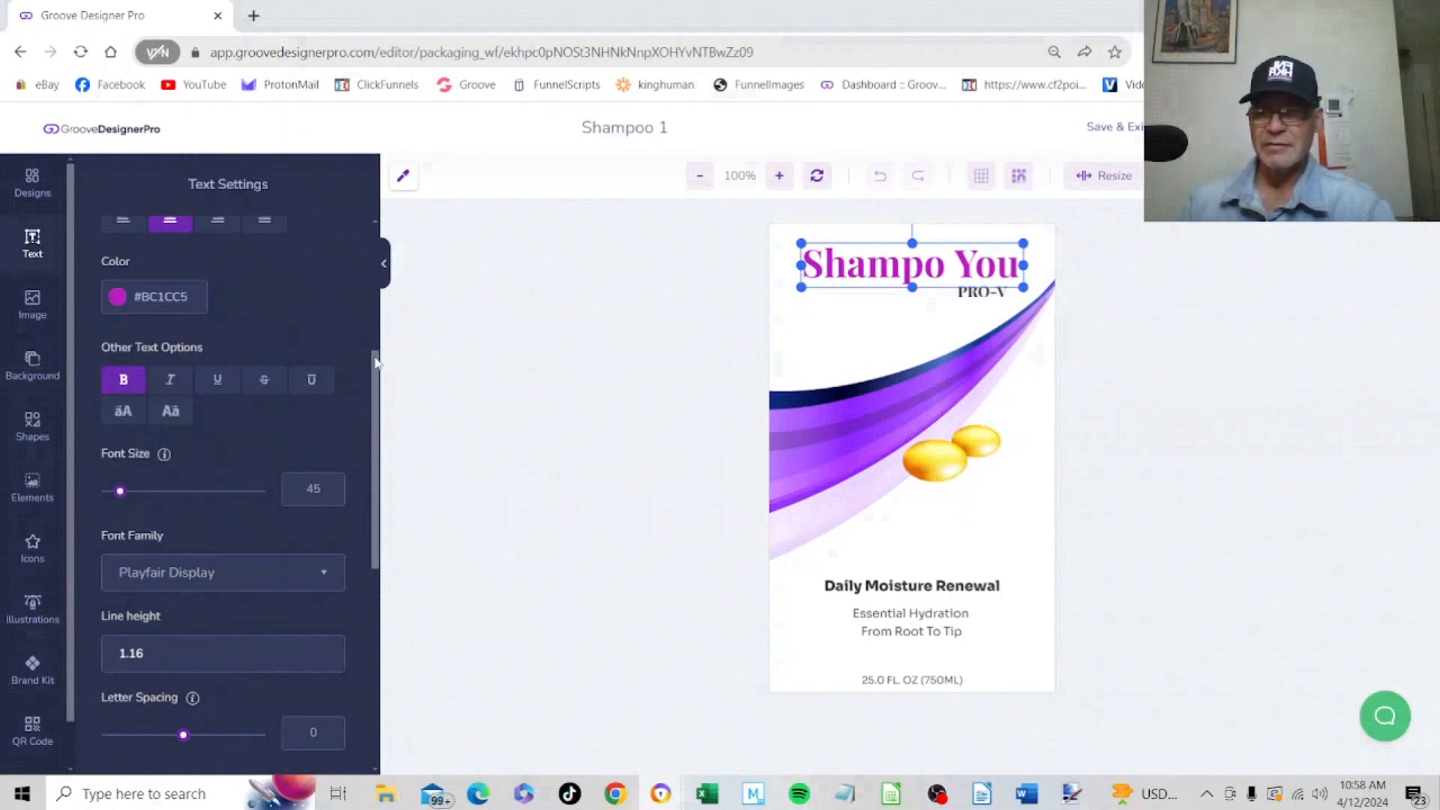
# Turn on a shadow for the "Shampo You" heading and slightly reduce its horizontal offset, vertical offset and blur
pyautogui.scroll(-7, 357, 569)
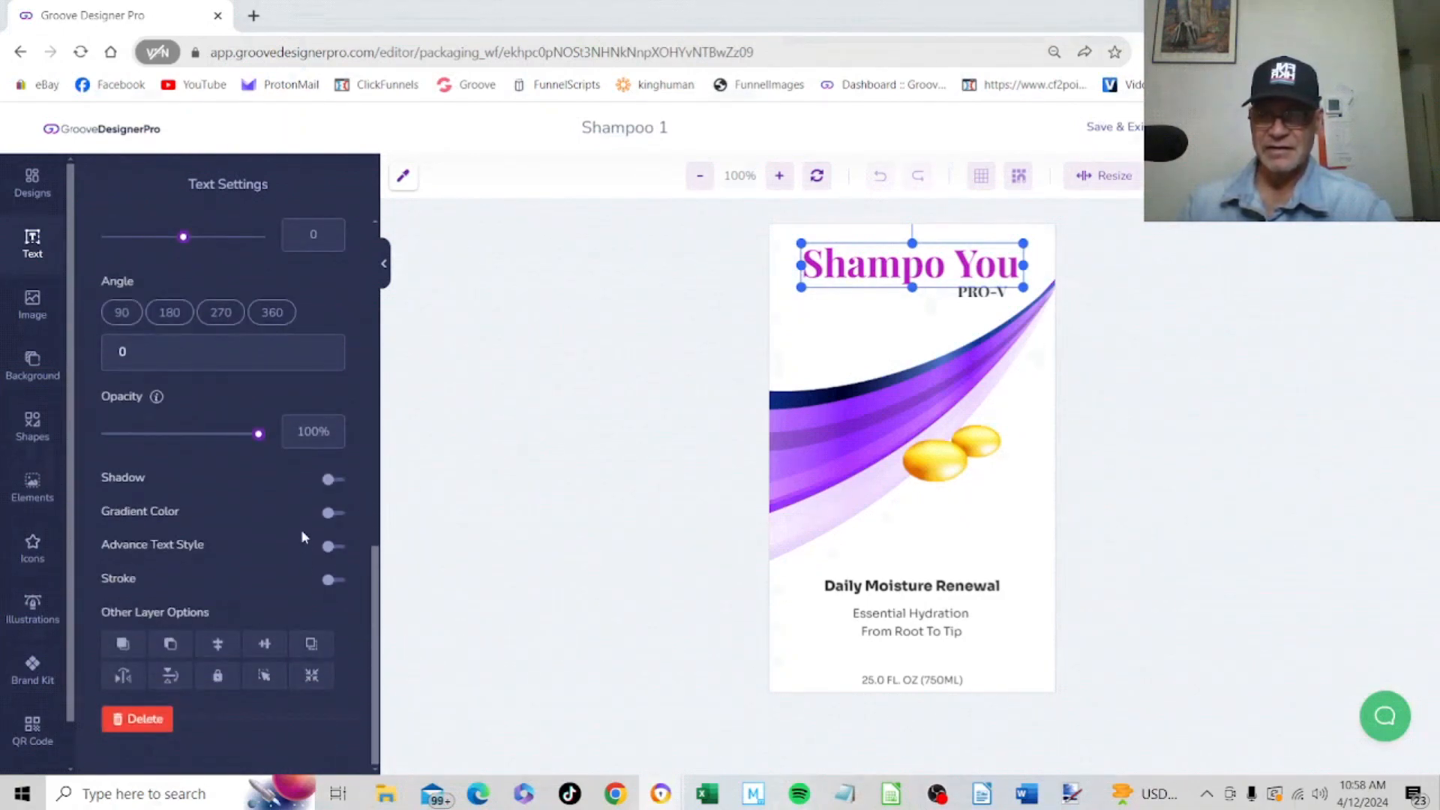
pyautogui.click(333, 480)
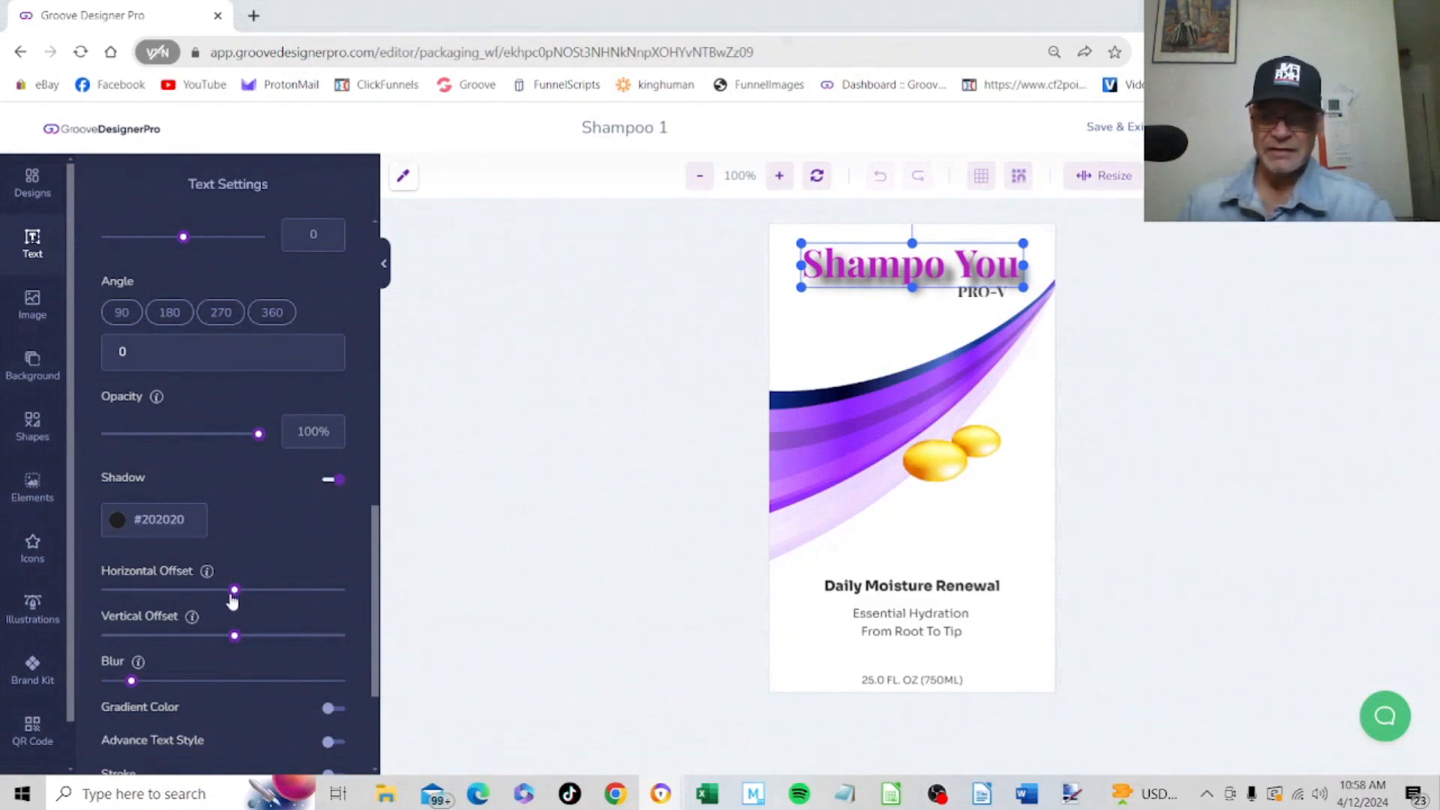
pyautogui.moveTo(236, 597); pyautogui.dragTo(228, 646)
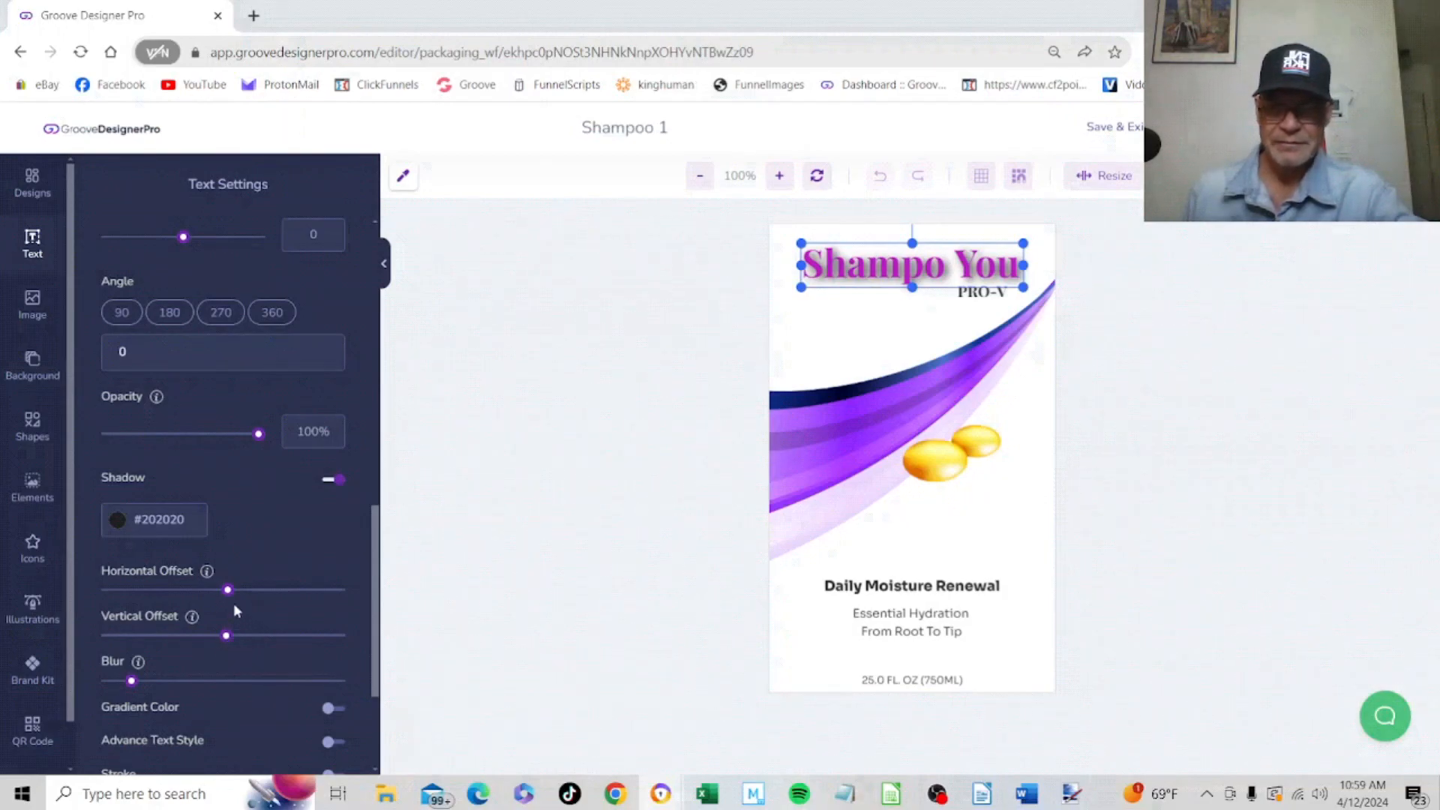
pyautogui.moveTo(229, 600); pyautogui.dragTo(227, 605)
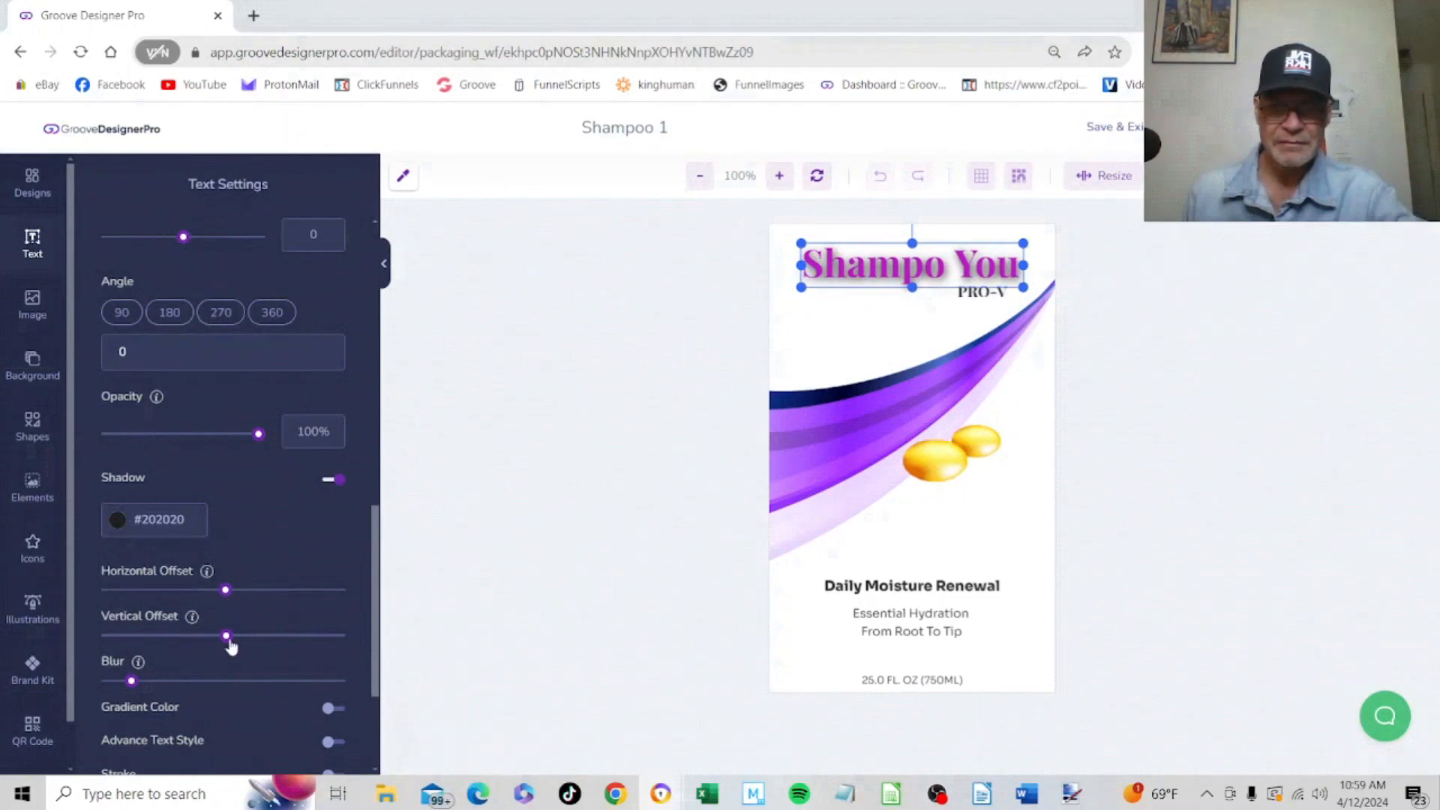
pyautogui.moveTo(131, 680); pyautogui.dragTo(118, 682)
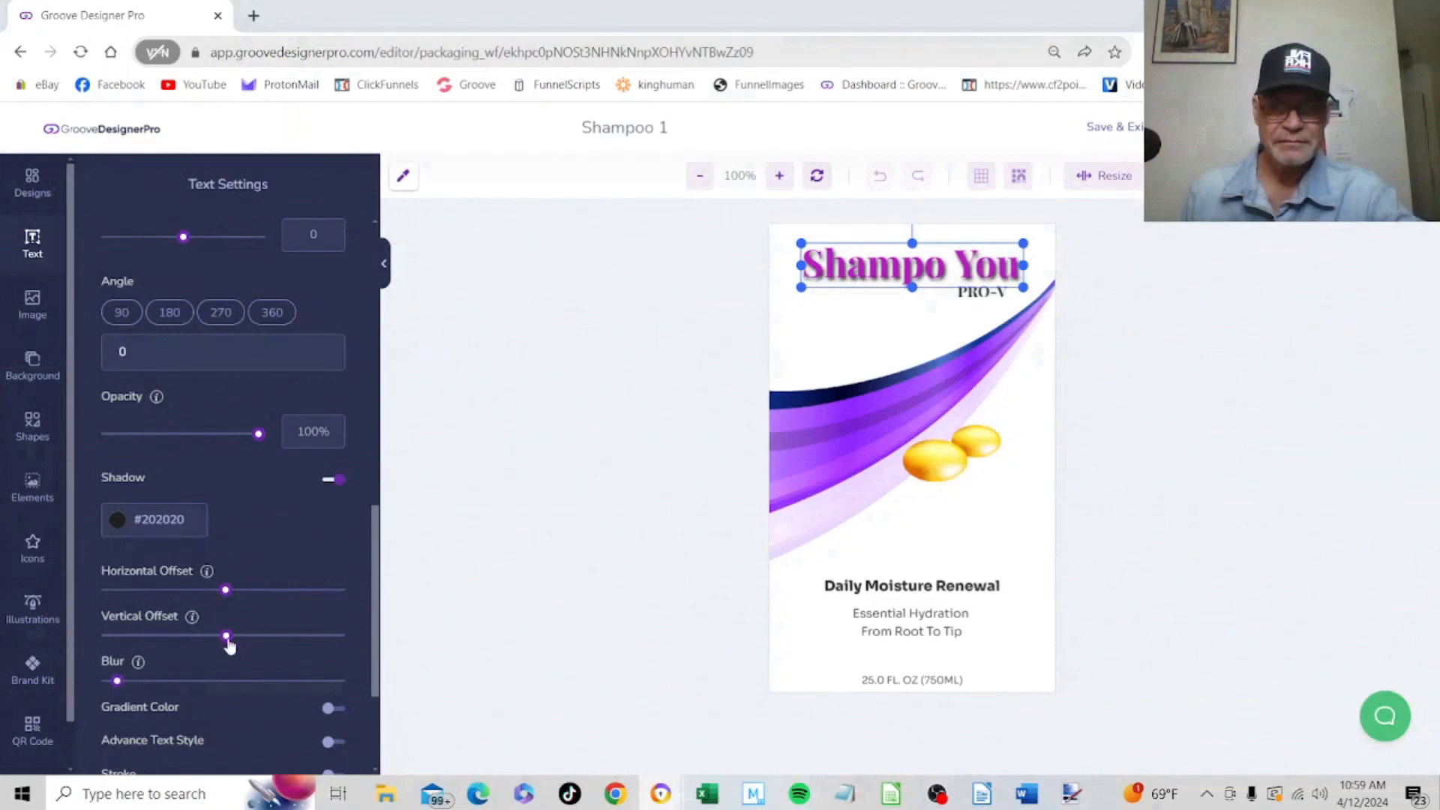
pyautogui.moveTo(225, 636); pyautogui.dragTo(228, 648)
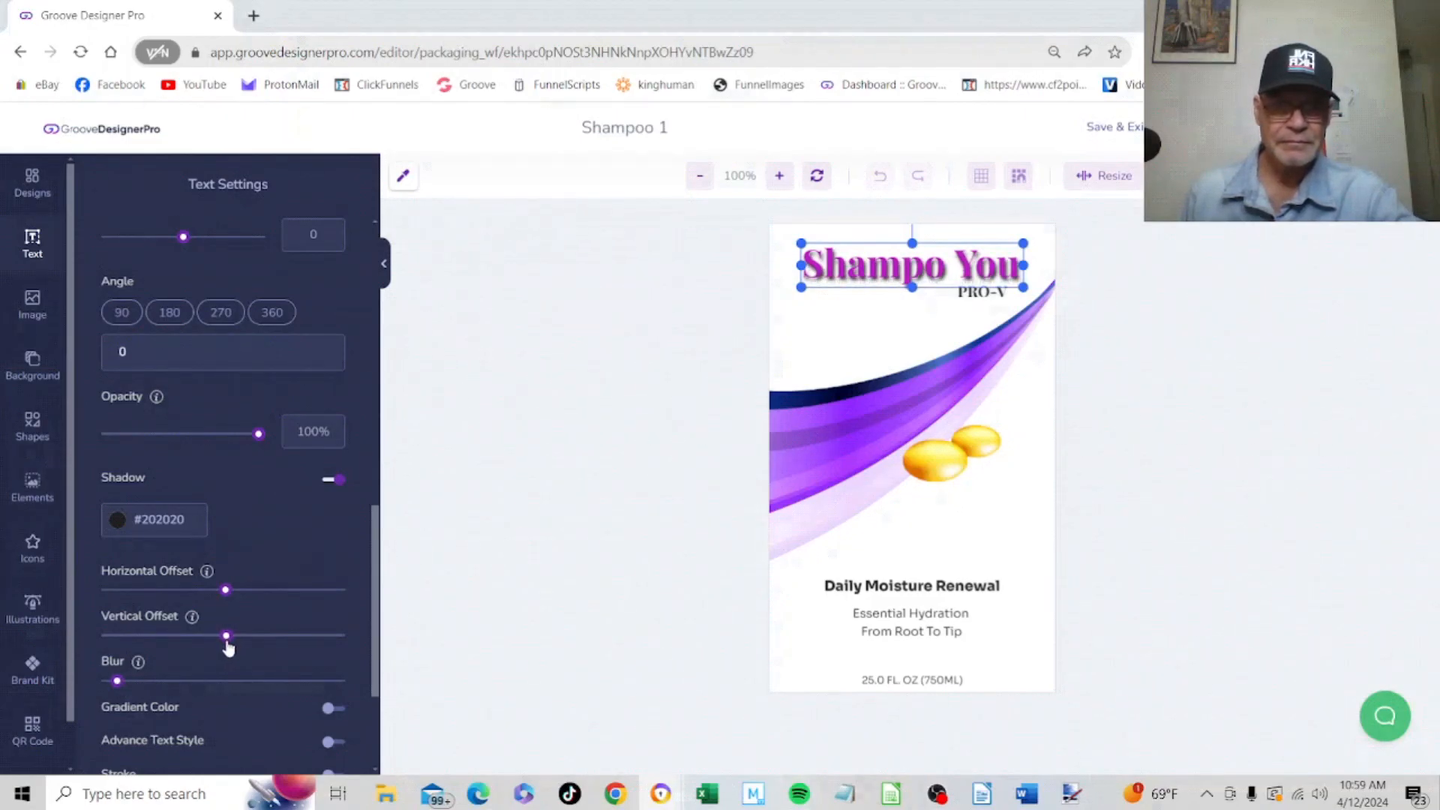
pyautogui.moveTo(225, 591); pyautogui.dragTo(223, 602)
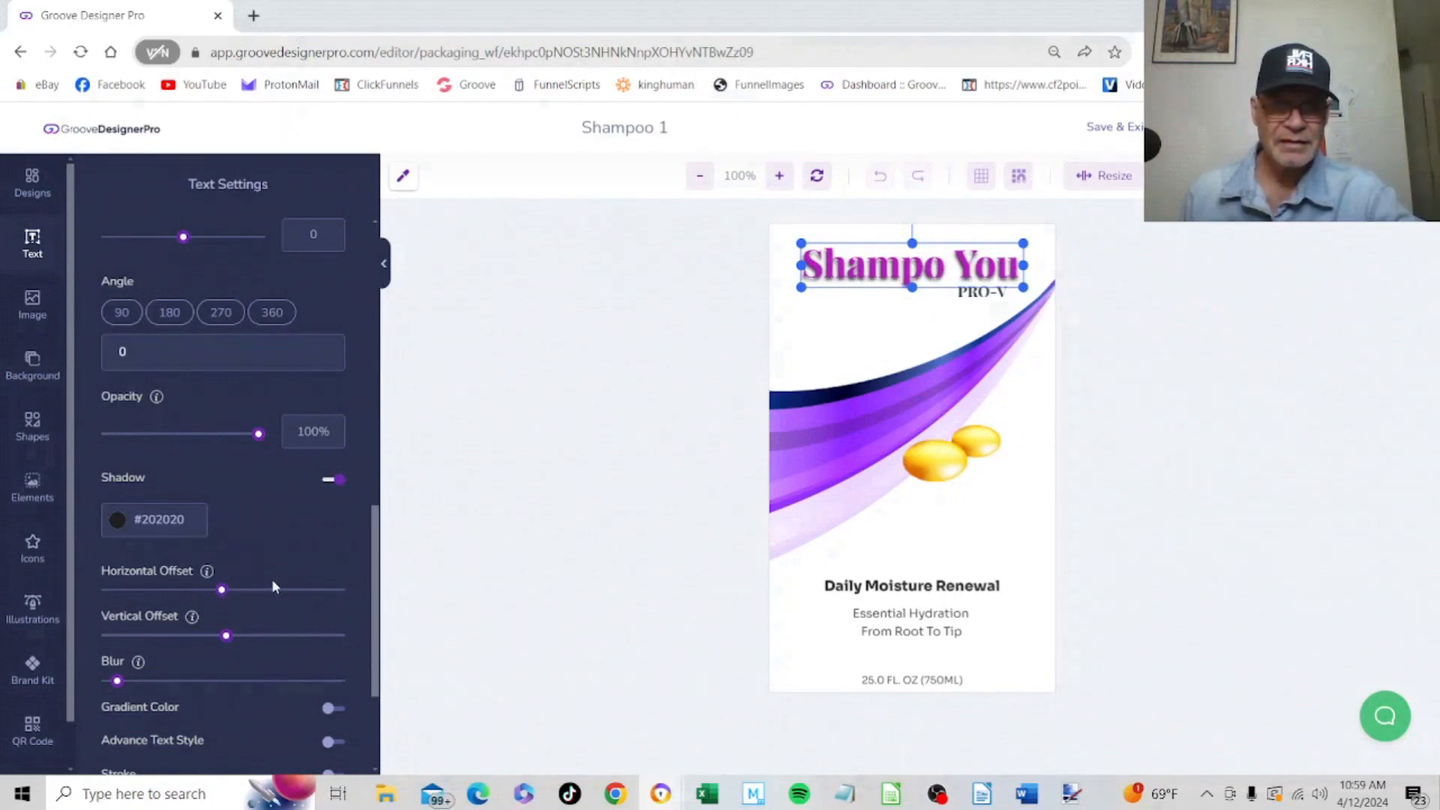
# Save the edited front label and return to the shampoo bottle mockup
pyautogui.click(855, 348)
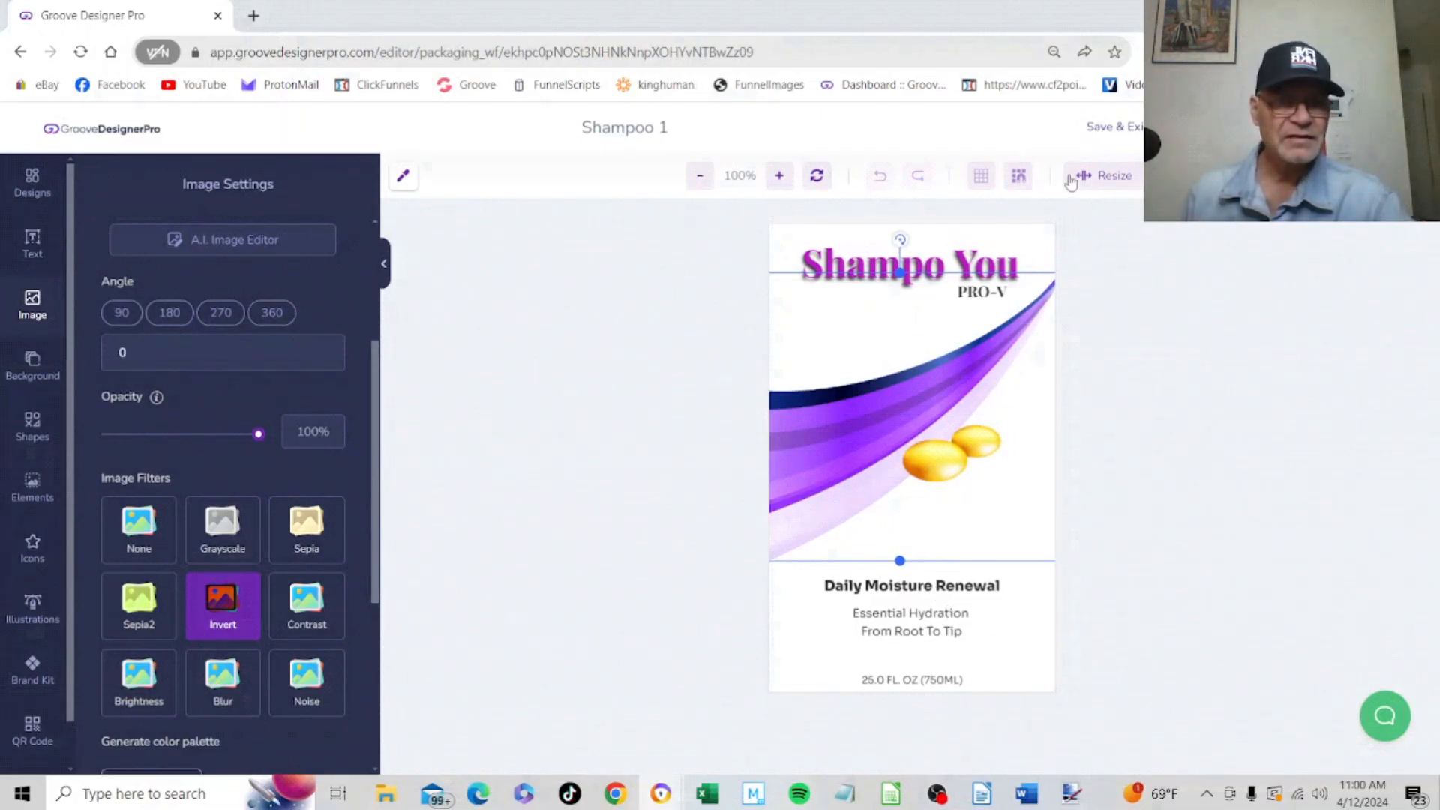
pyautogui.click(1113, 130)
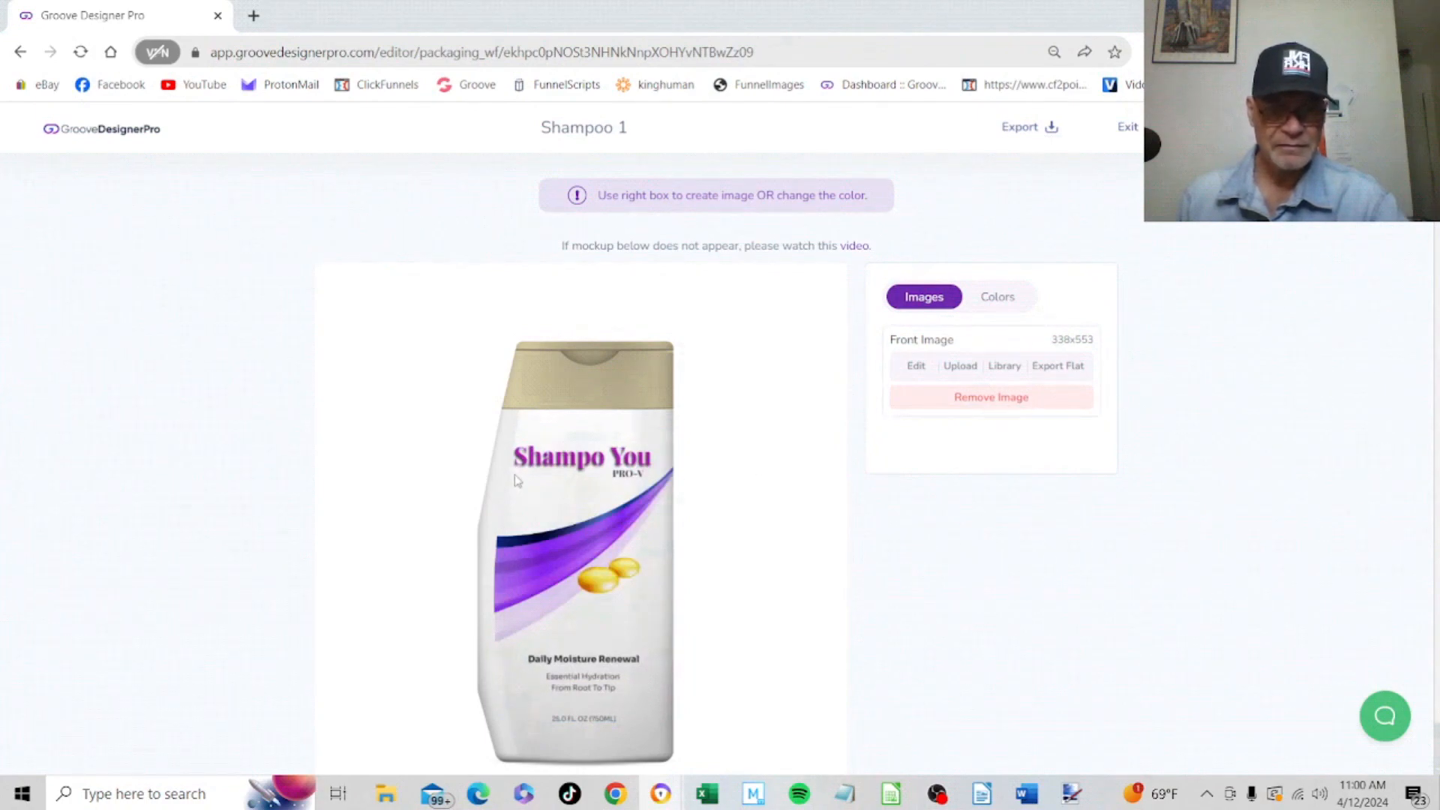
# Set the shampoo bottle's cap colour to the purple #A85AFB and exit the mockup editor
pyautogui.click(1003, 297)
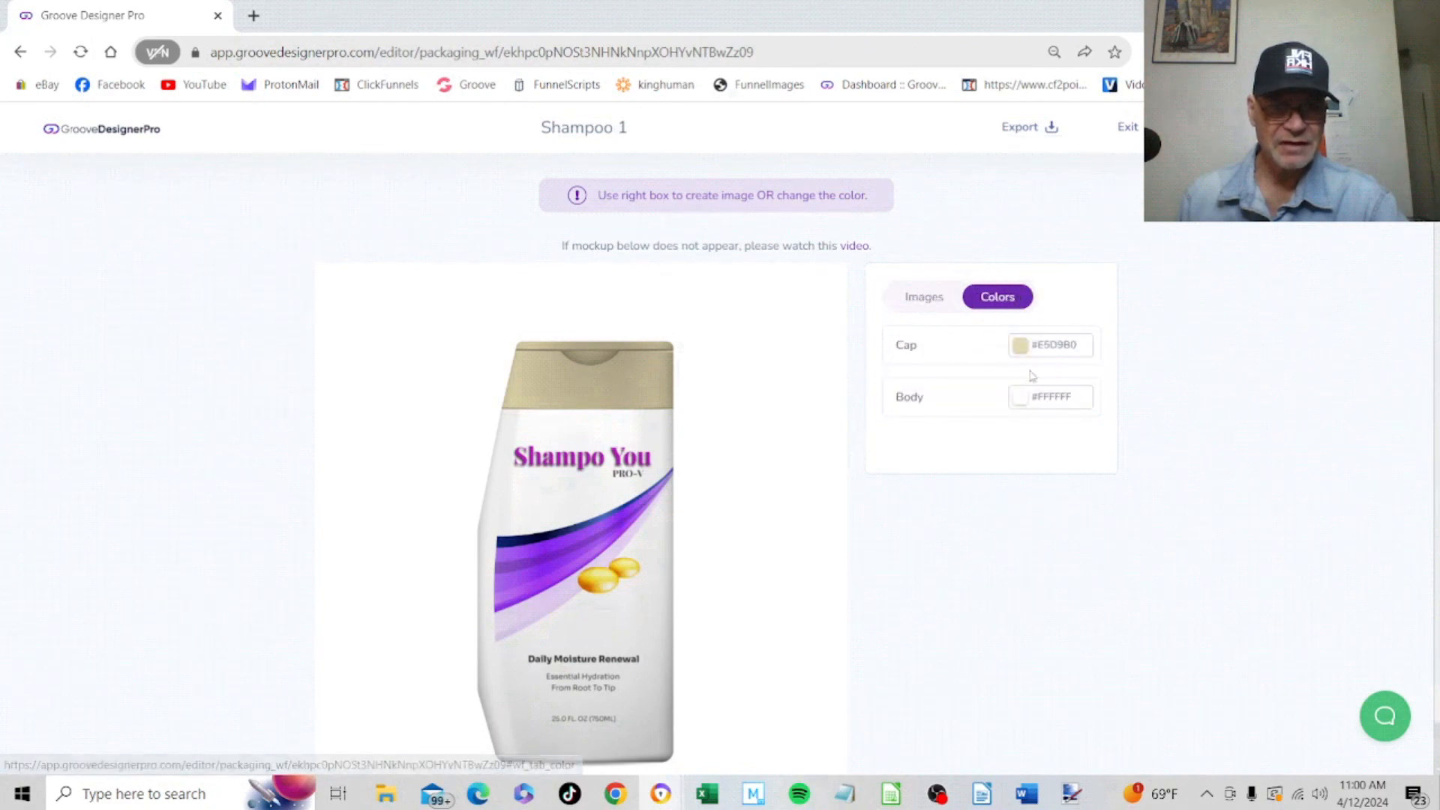
pyautogui.click(1068, 349)
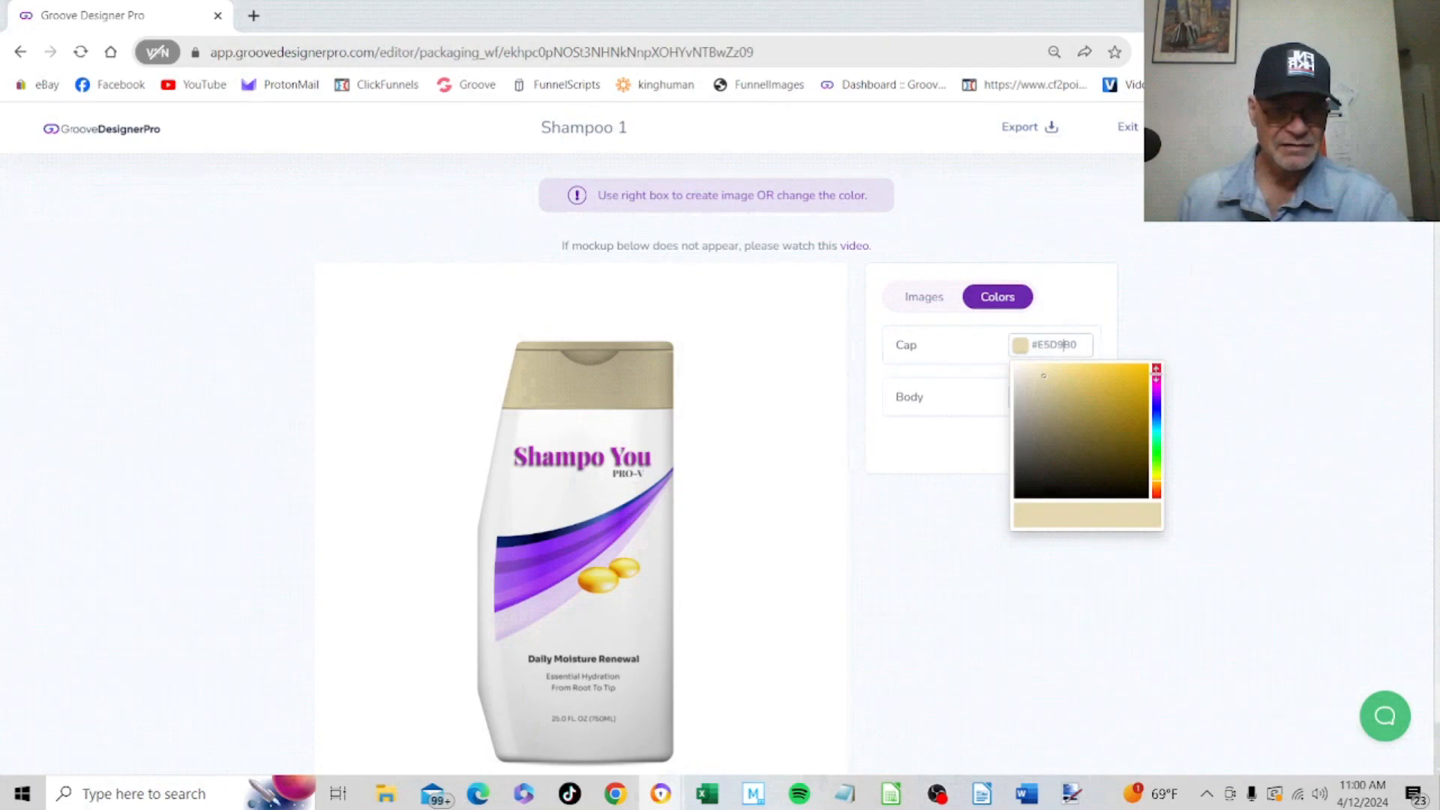
pyautogui.moveTo(1156, 373)
pyautogui.mouseDown()
pyautogui.moveTo(1156, 398)
pyautogui.moveTo(1105, 399)
pyautogui.moveTo(1122, 382)
pyautogui.moveTo(1100, 365)
pyautogui.mouseUp()
pyautogui.click(1110, 400)
pyautogui.click(1082, 298)
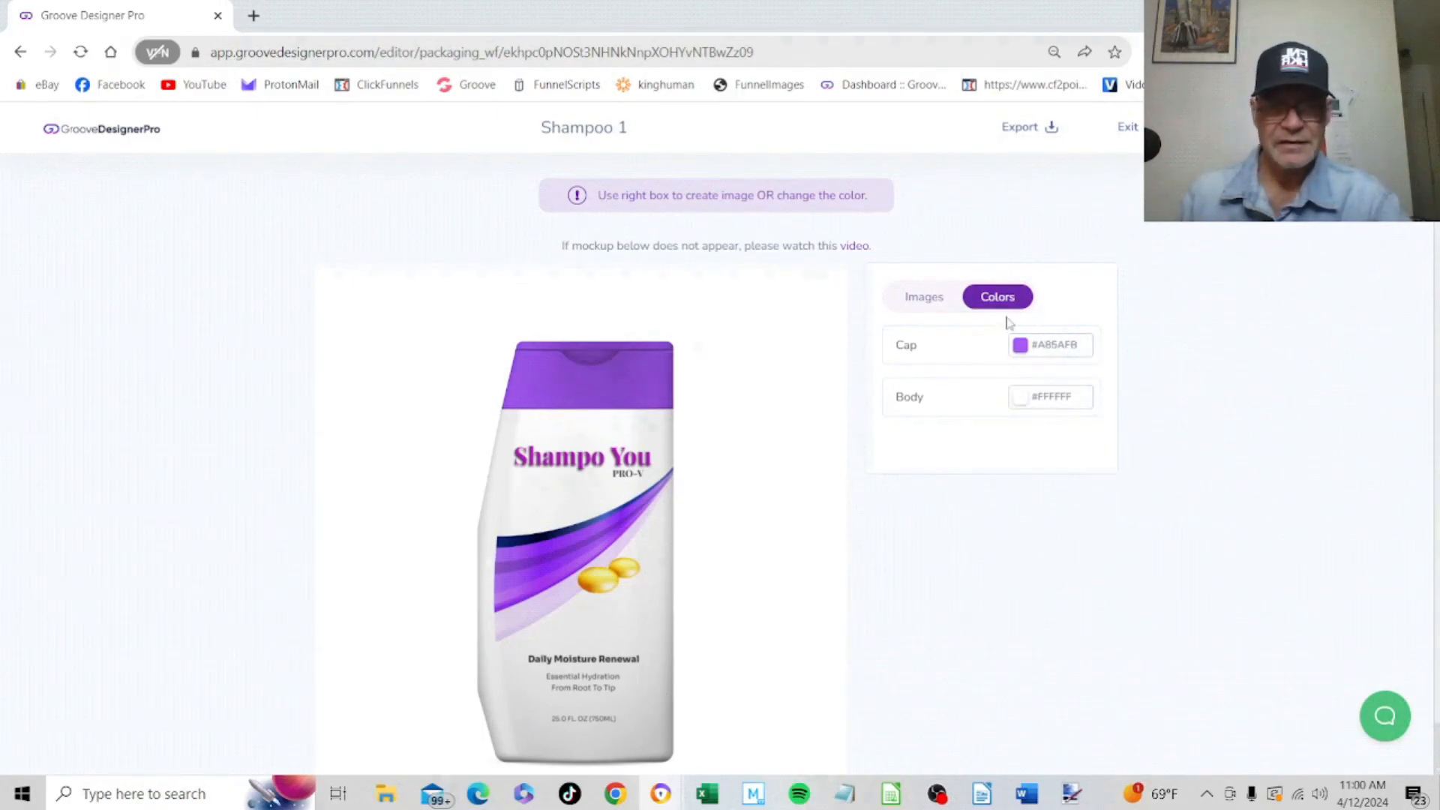
pyautogui.click(927, 299)
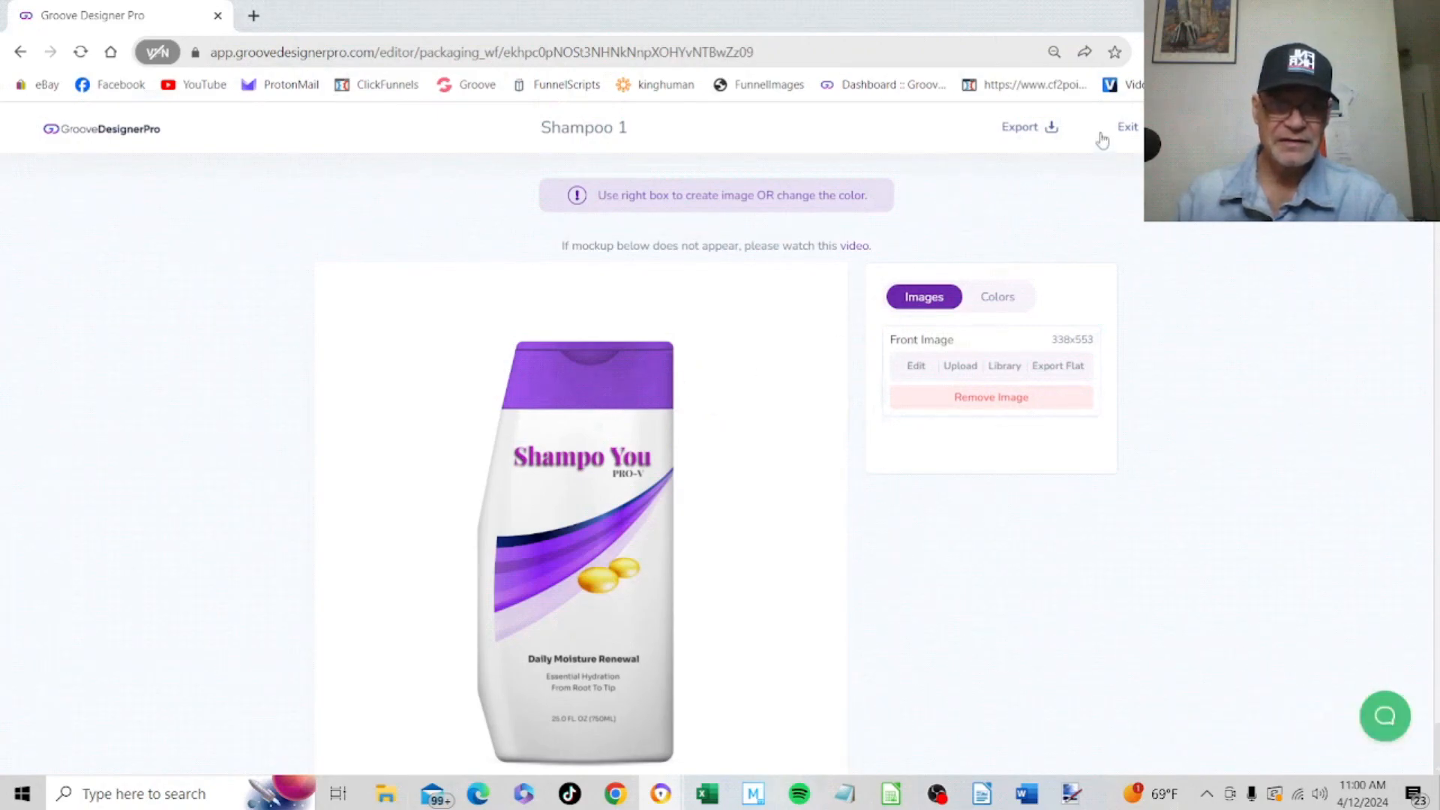
pyautogui.click(1128, 129)
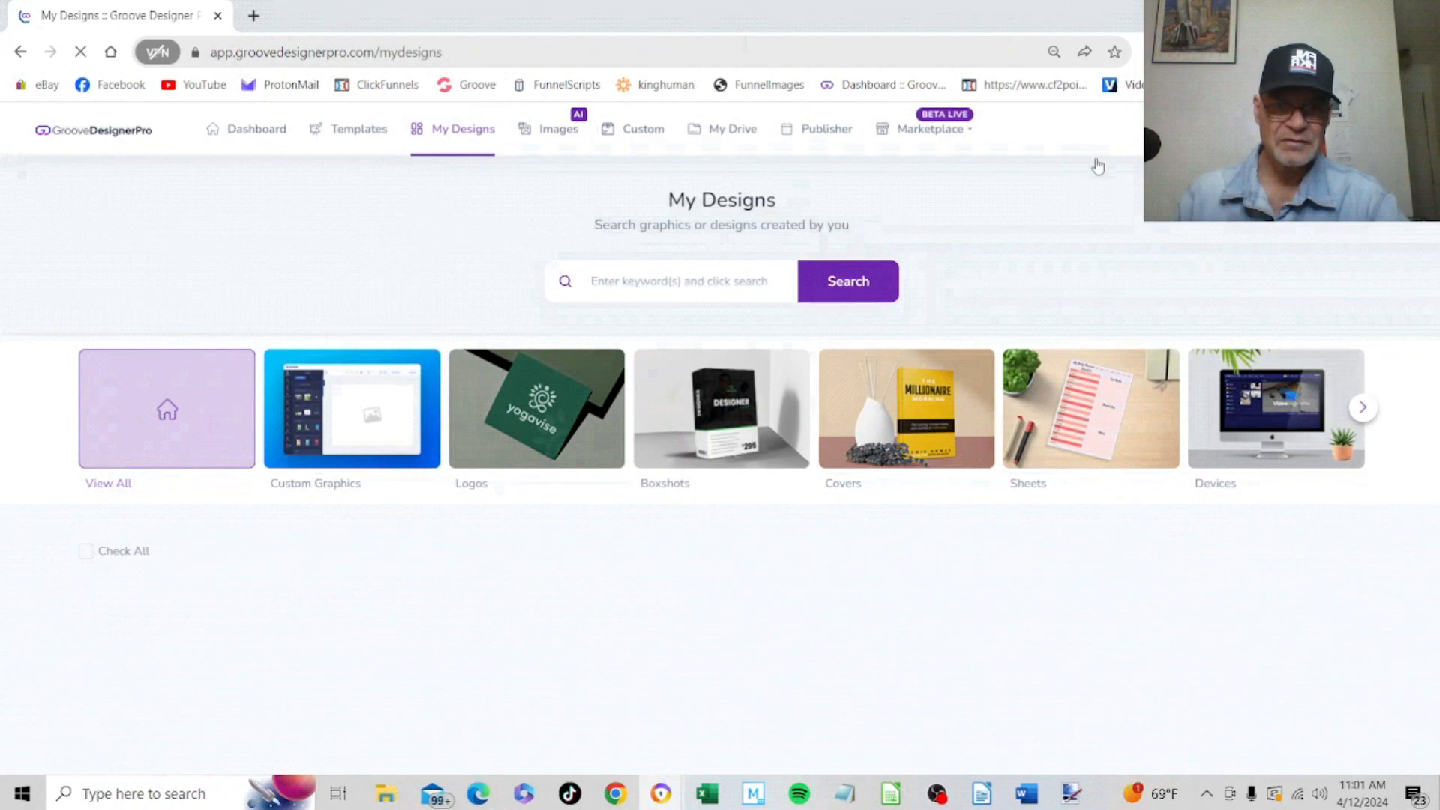
# Preview the saved Shampoo 1 design among the existing designs and close the preview
pyautogui.moveTo(474, 684)
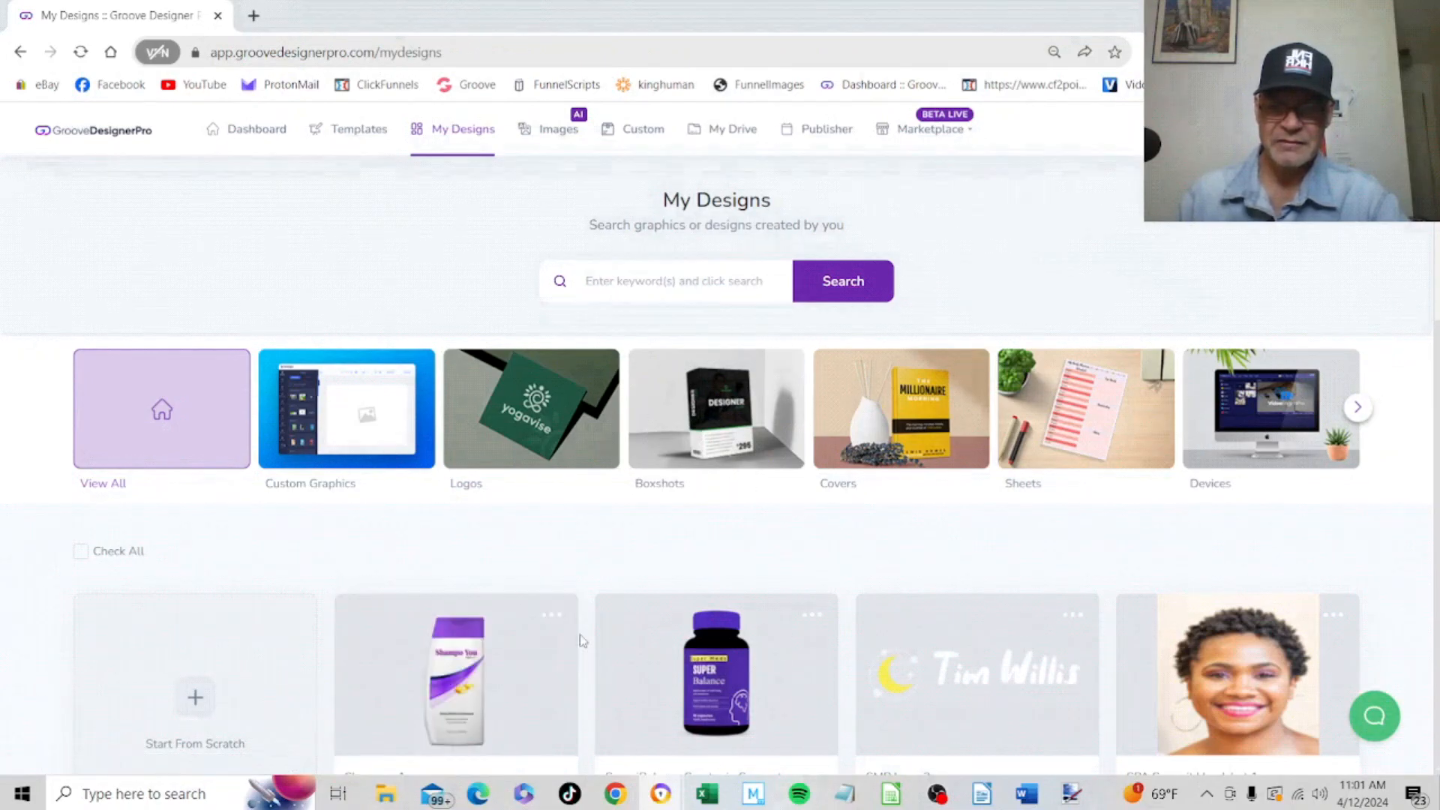
pyautogui.scroll(-1, 579, 636)
pyautogui.click(552, 521)
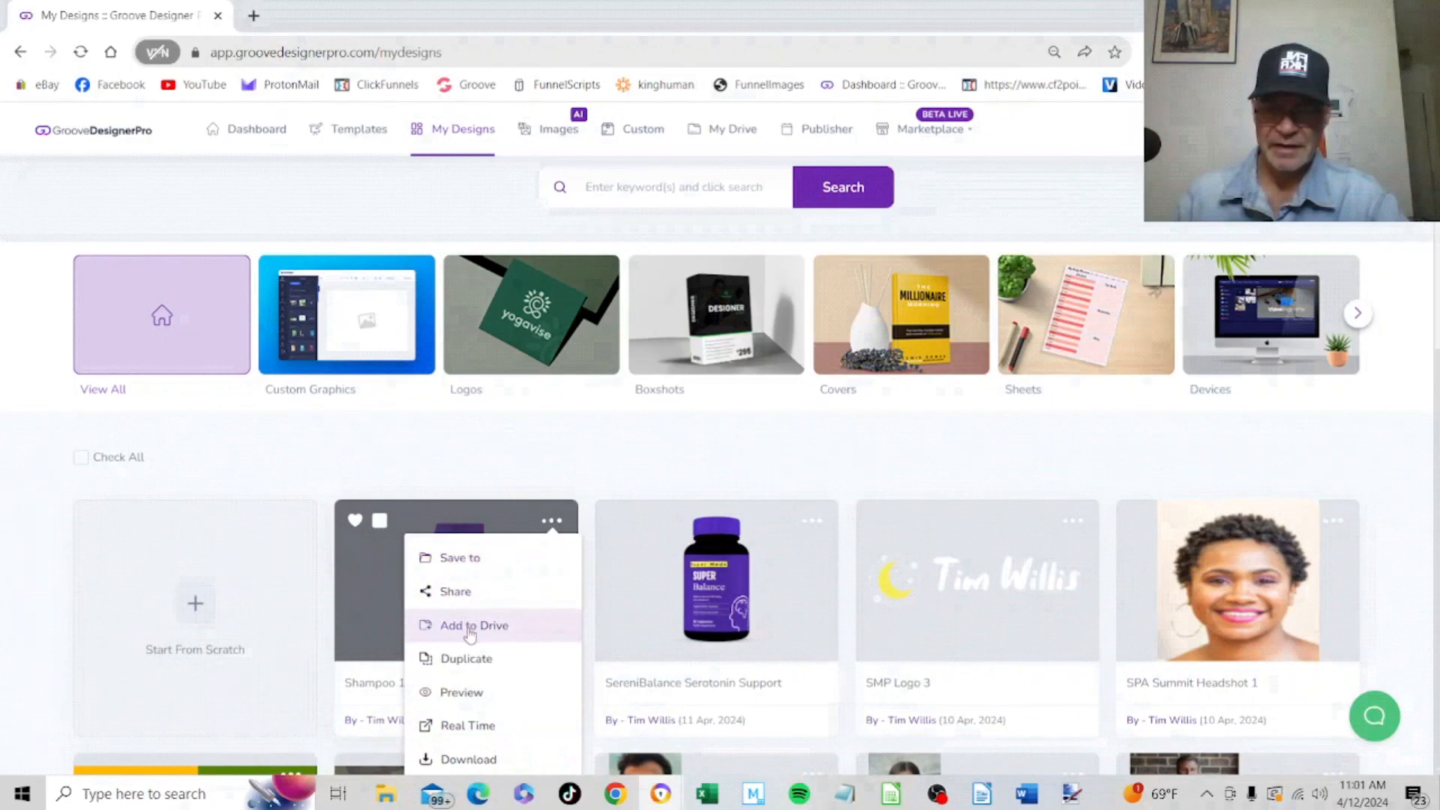
pyautogui.click(466, 694)
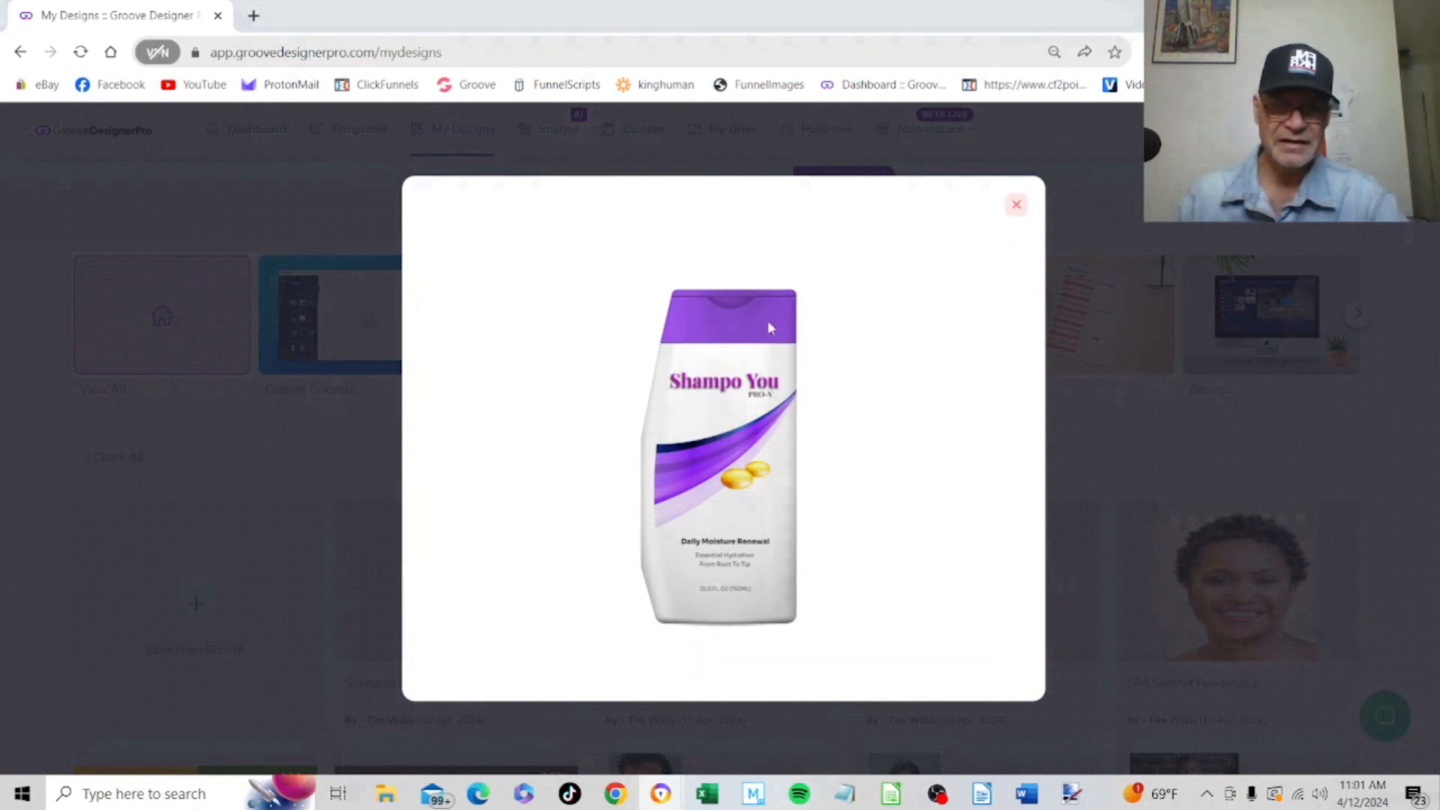
pyautogui.click(1017, 207)
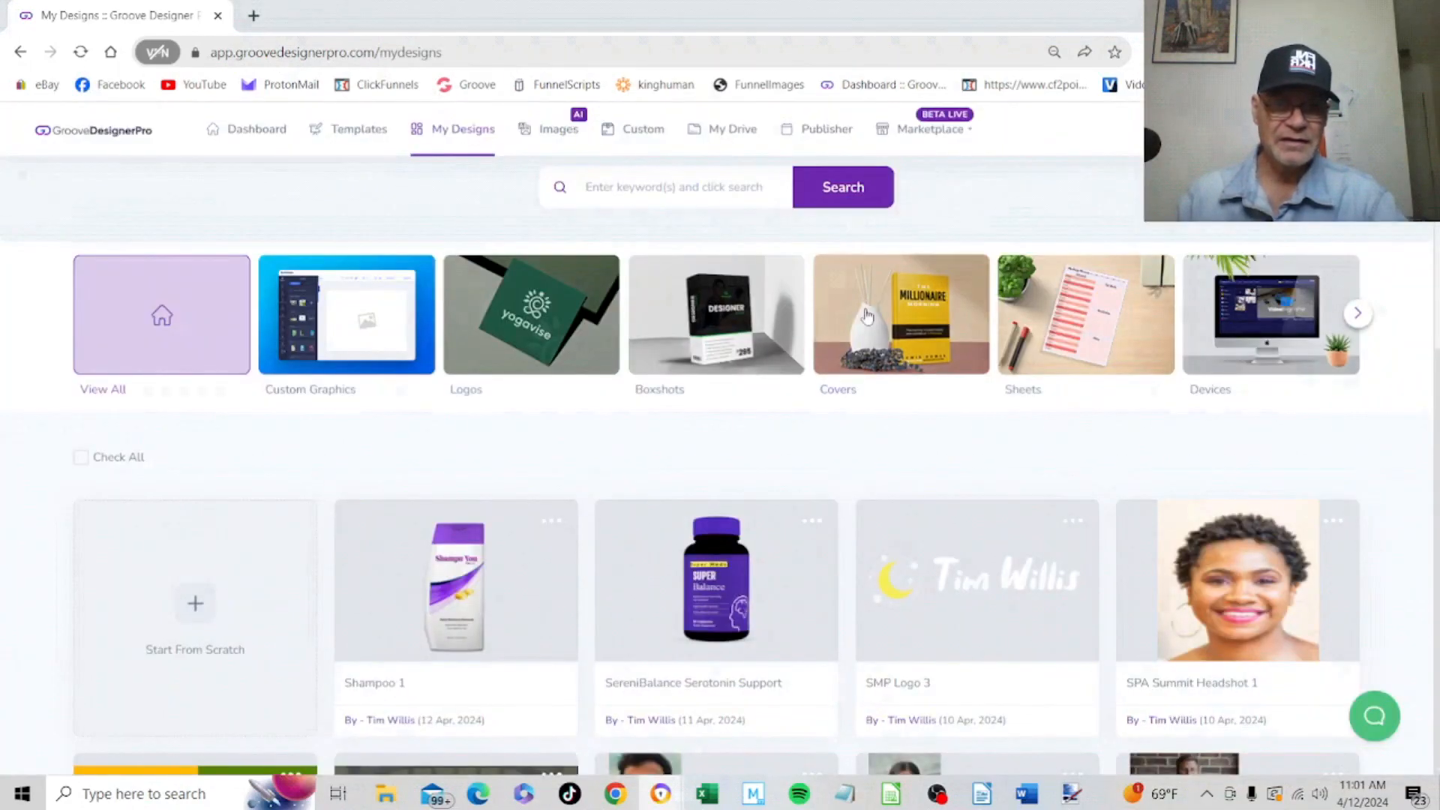
# Browse the saved Packaging designs in the Supplements category
pyautogui.click(1357, 314)
pyautogui.click(1359, 316)
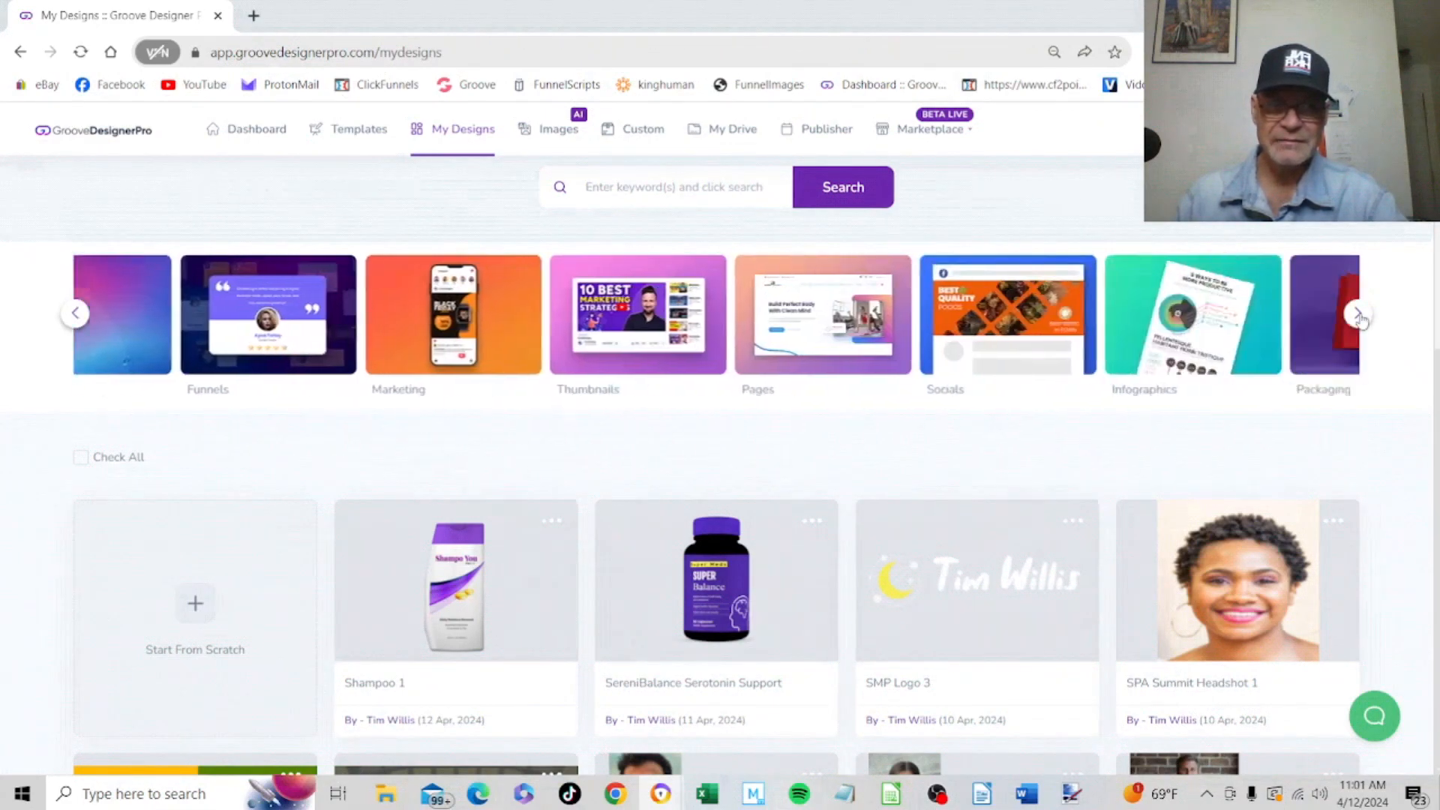
pyautogui.click(900, 323)
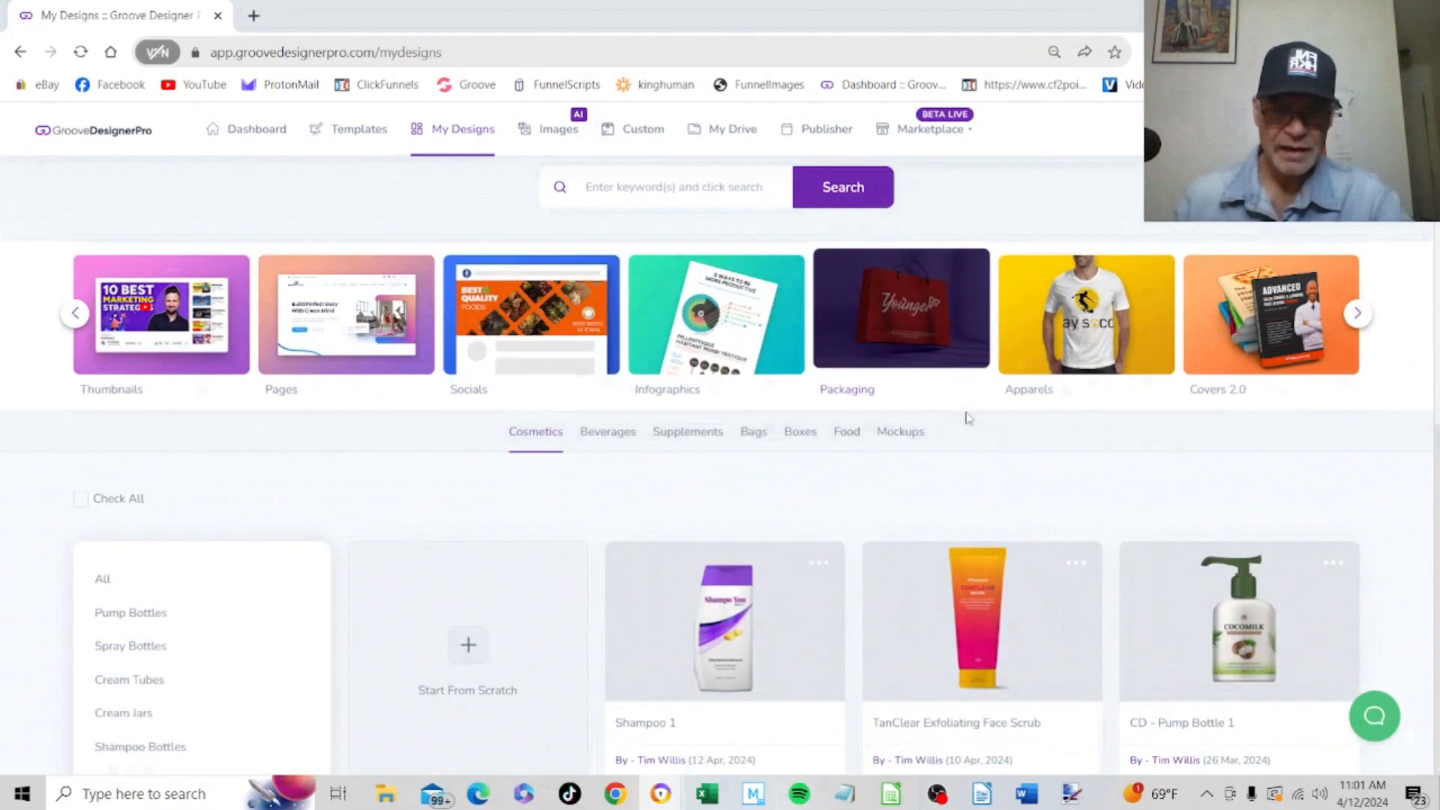
pyautogui.click(686, 433)
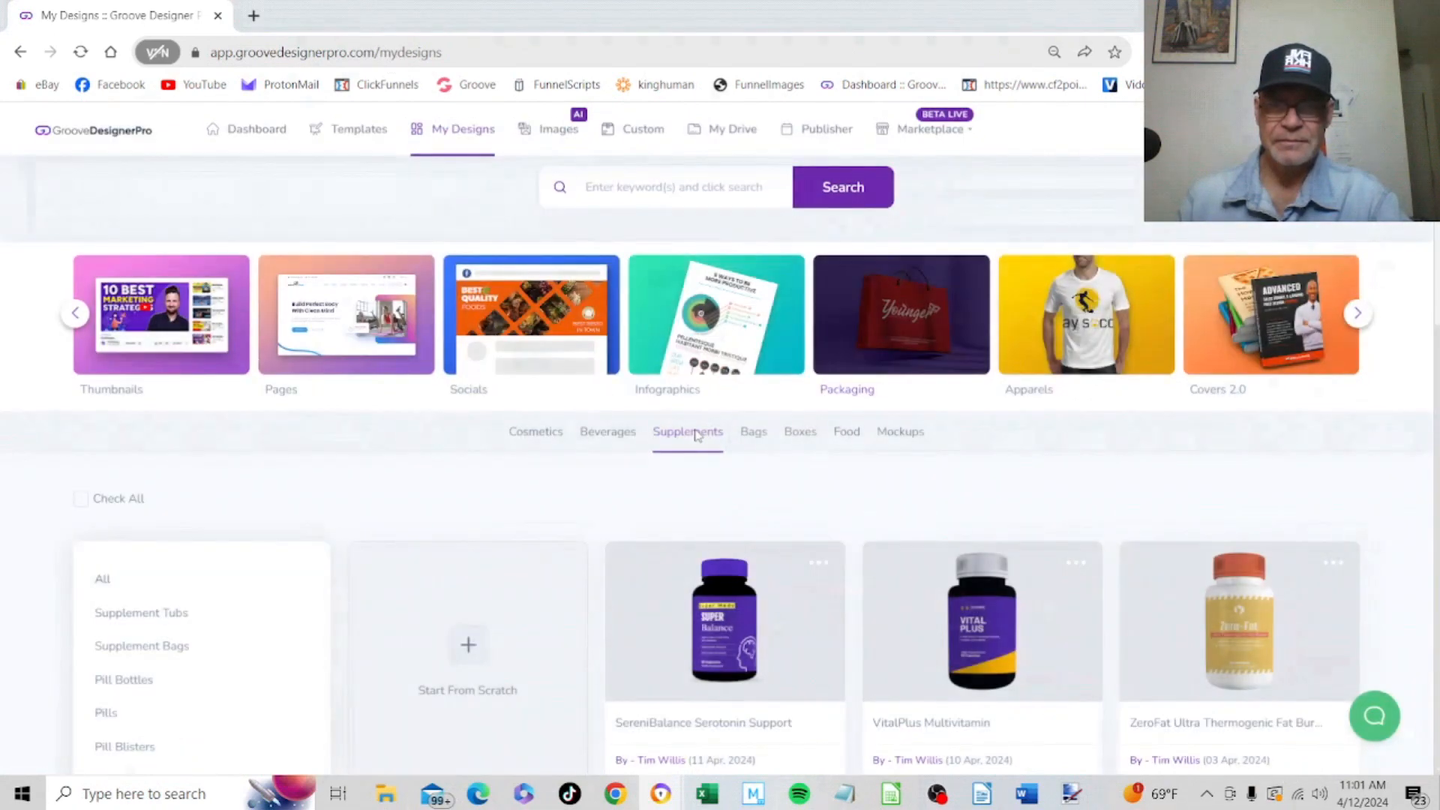
pyautogui.scroll(-4, 750, 426)
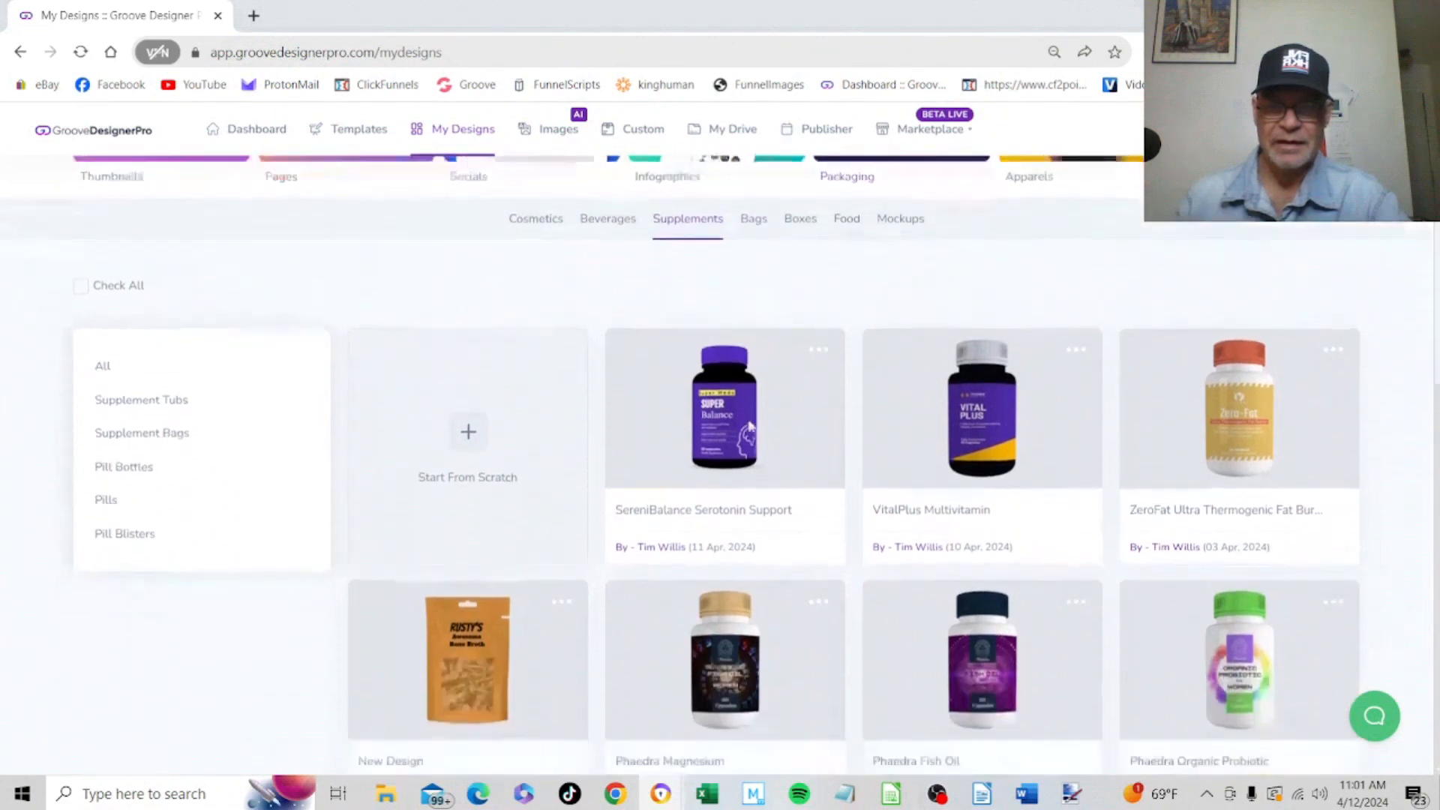
pyautogui.scroll(1, 750, 426)
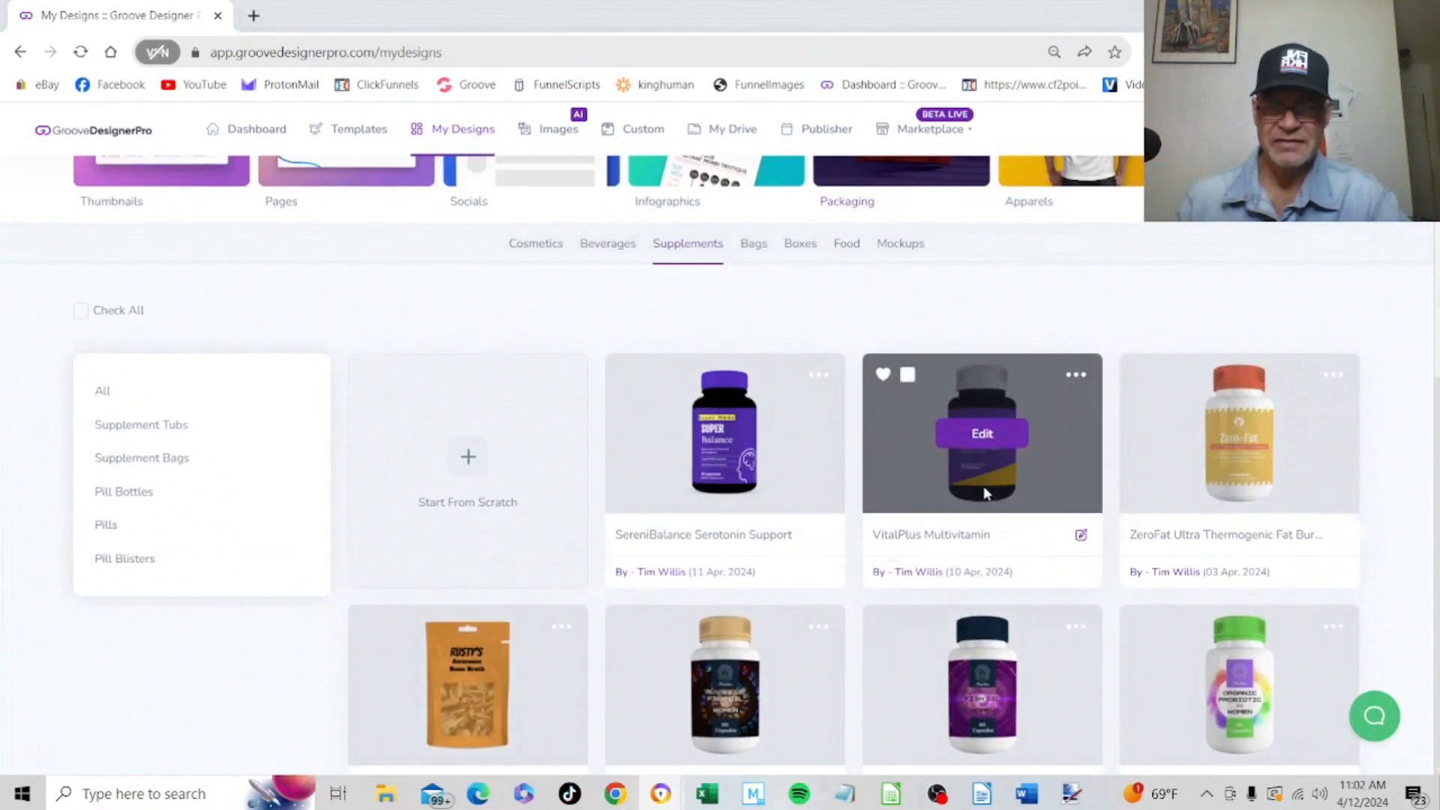
# Start a new Packaging design from scratch and filter its templates by Supplements
pyautogui.click(467, 458)
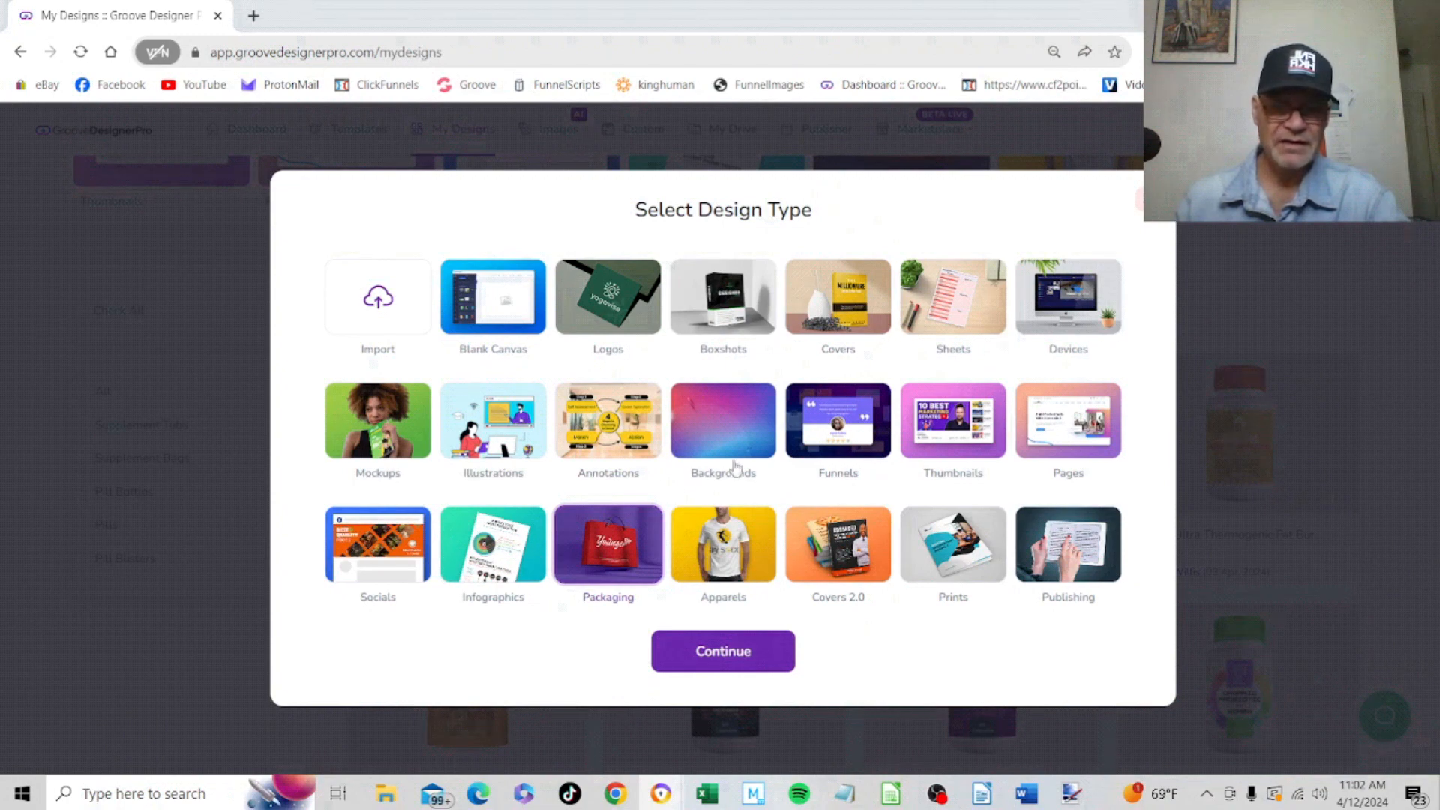
pyautogui.click(740, 667)
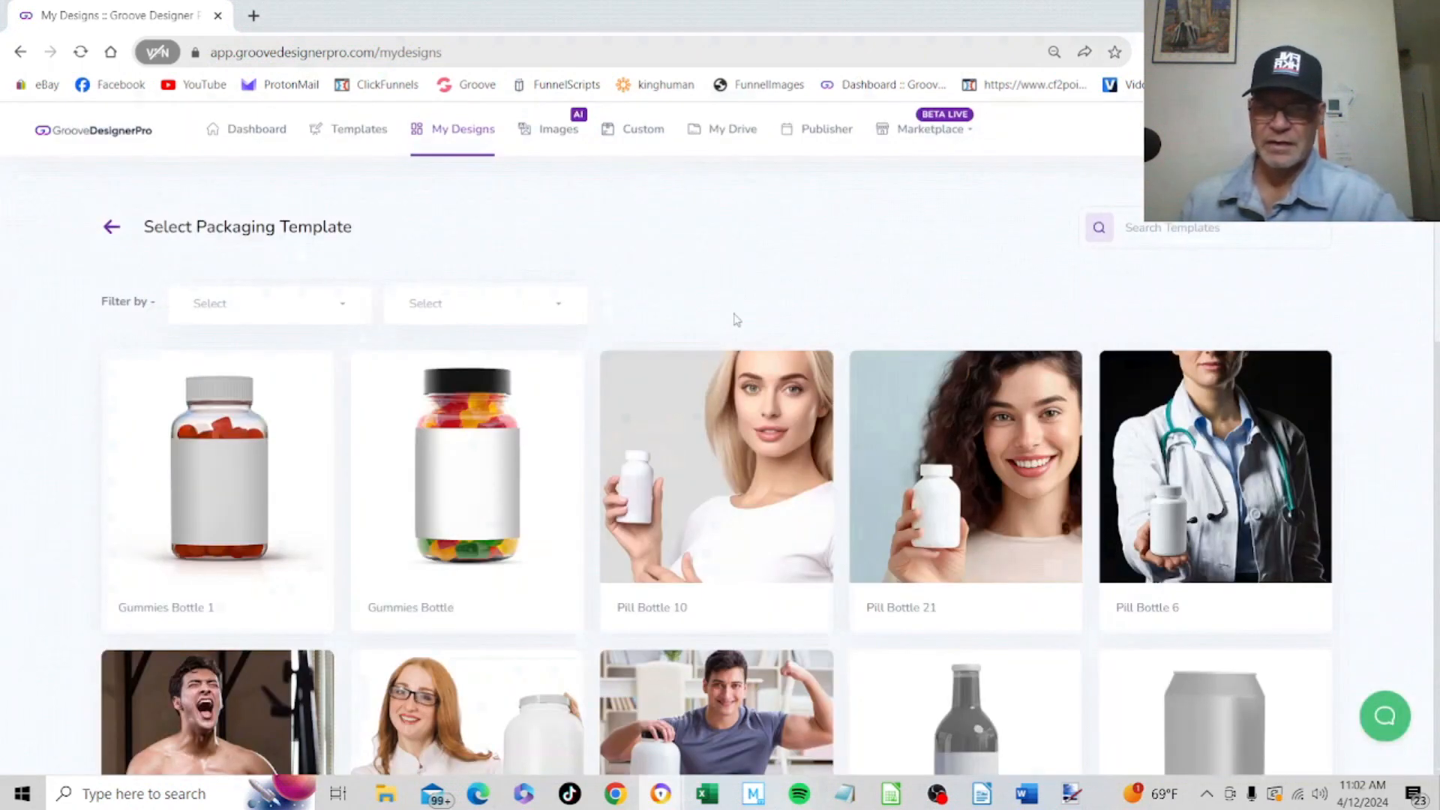
pyautogui.click(342, 324)
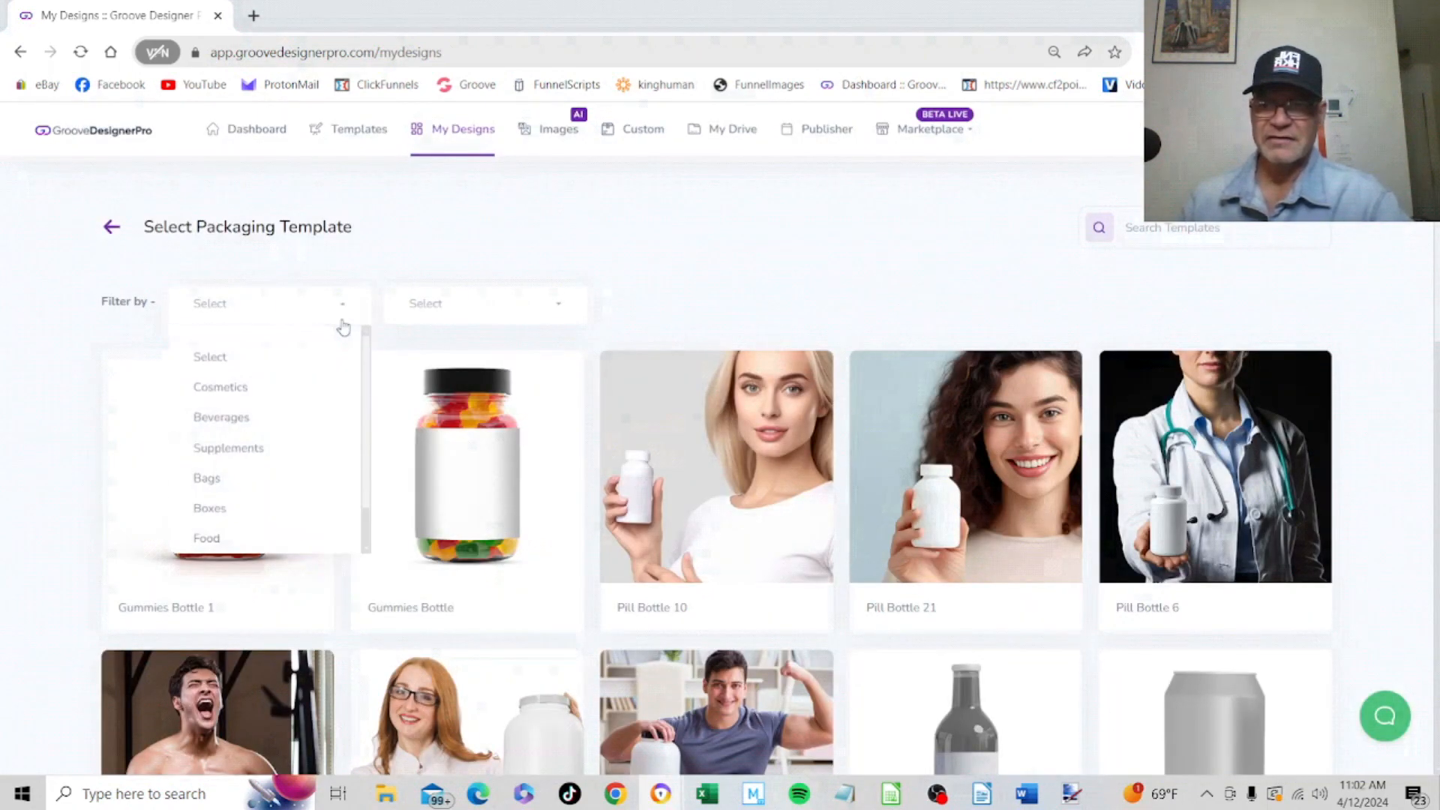
pyautogui.click(273, 448)
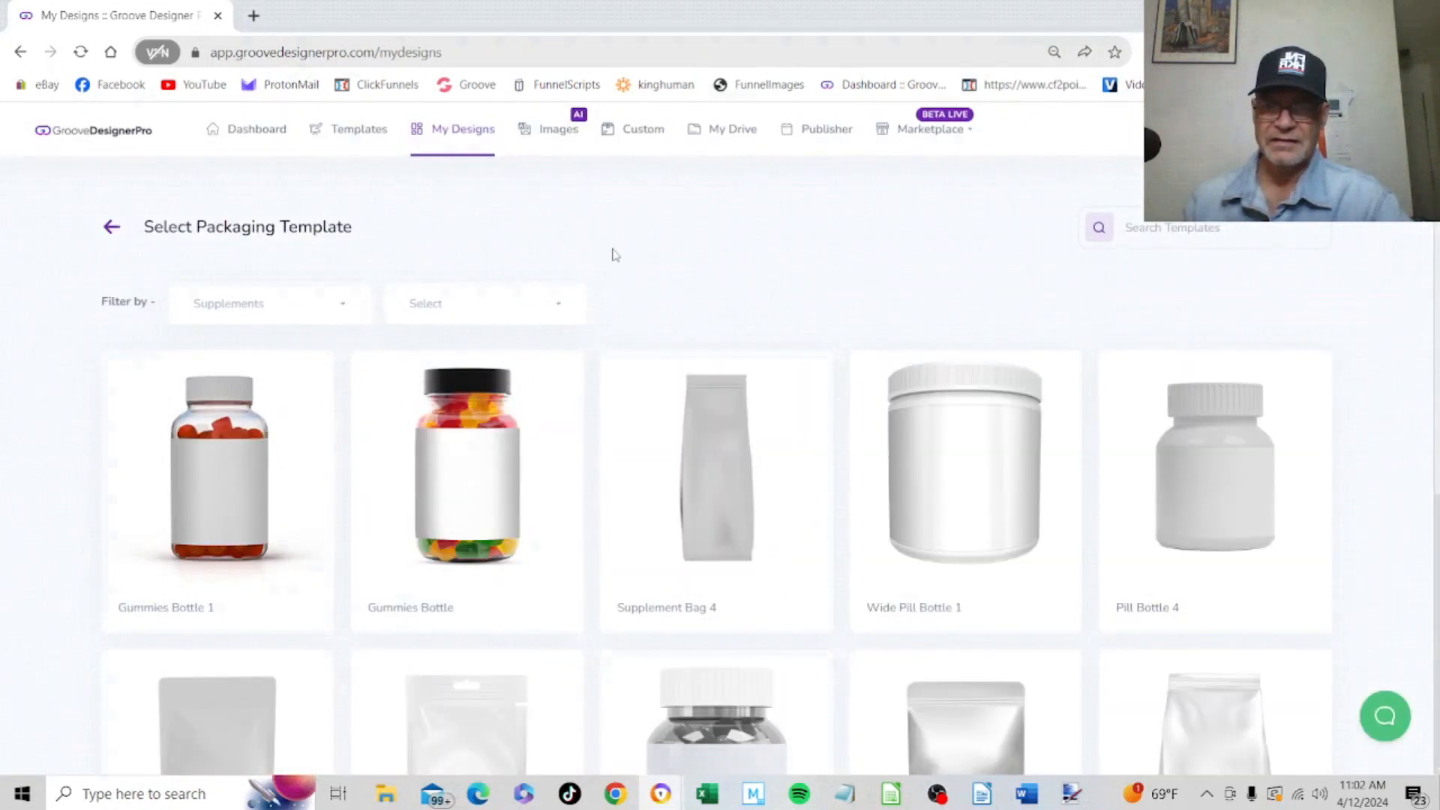
# Look through the supplement packaging templates and create a new design from the Gummies Bottle template
pyautogui.scroll(-2, 729, 263)
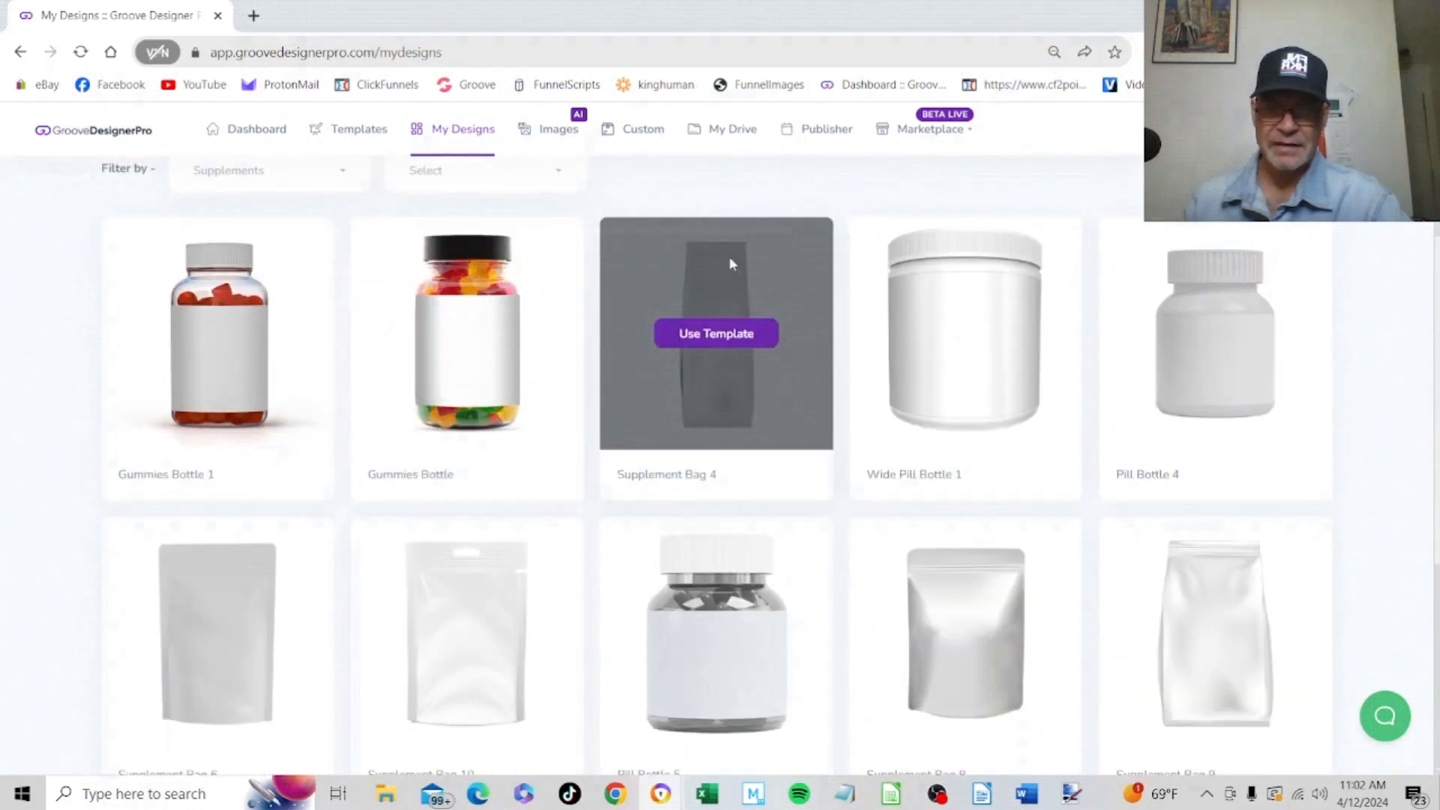
pyautogui.scroll(-3, 694, 316)
pyautogui.scroll(-3, 697, 323)
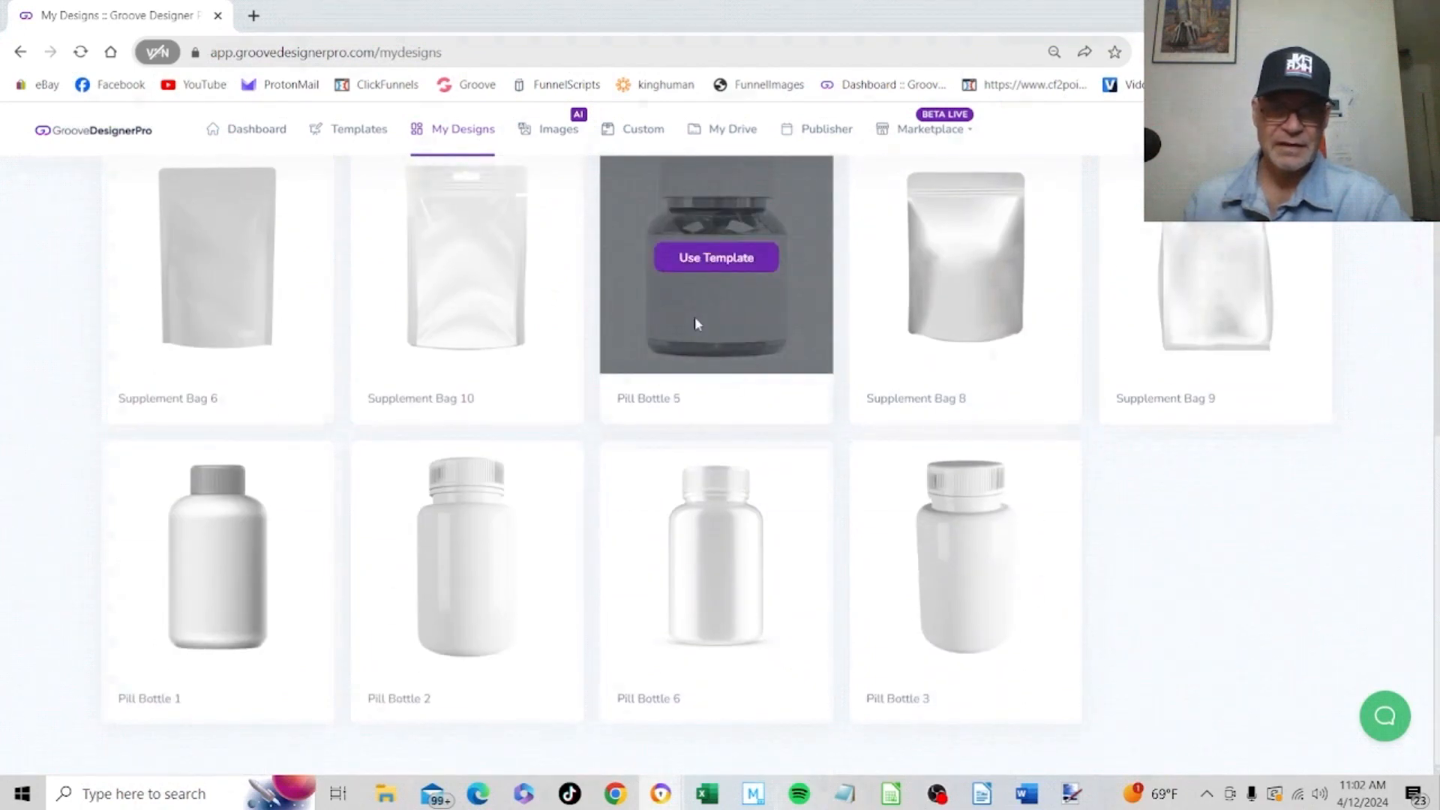
pyautogui.scroll(6, 695, 321)
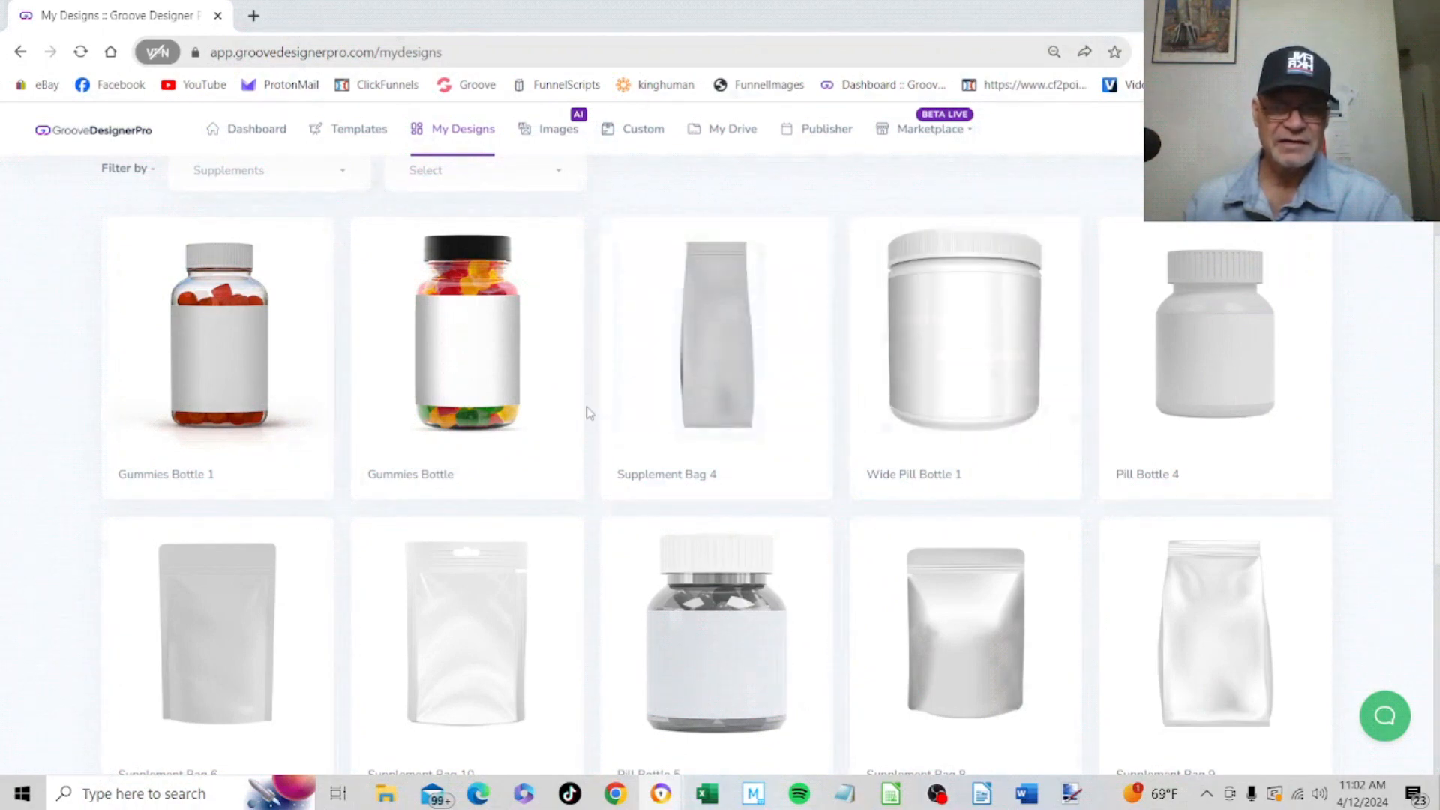
pyautogui.click(471, 334)
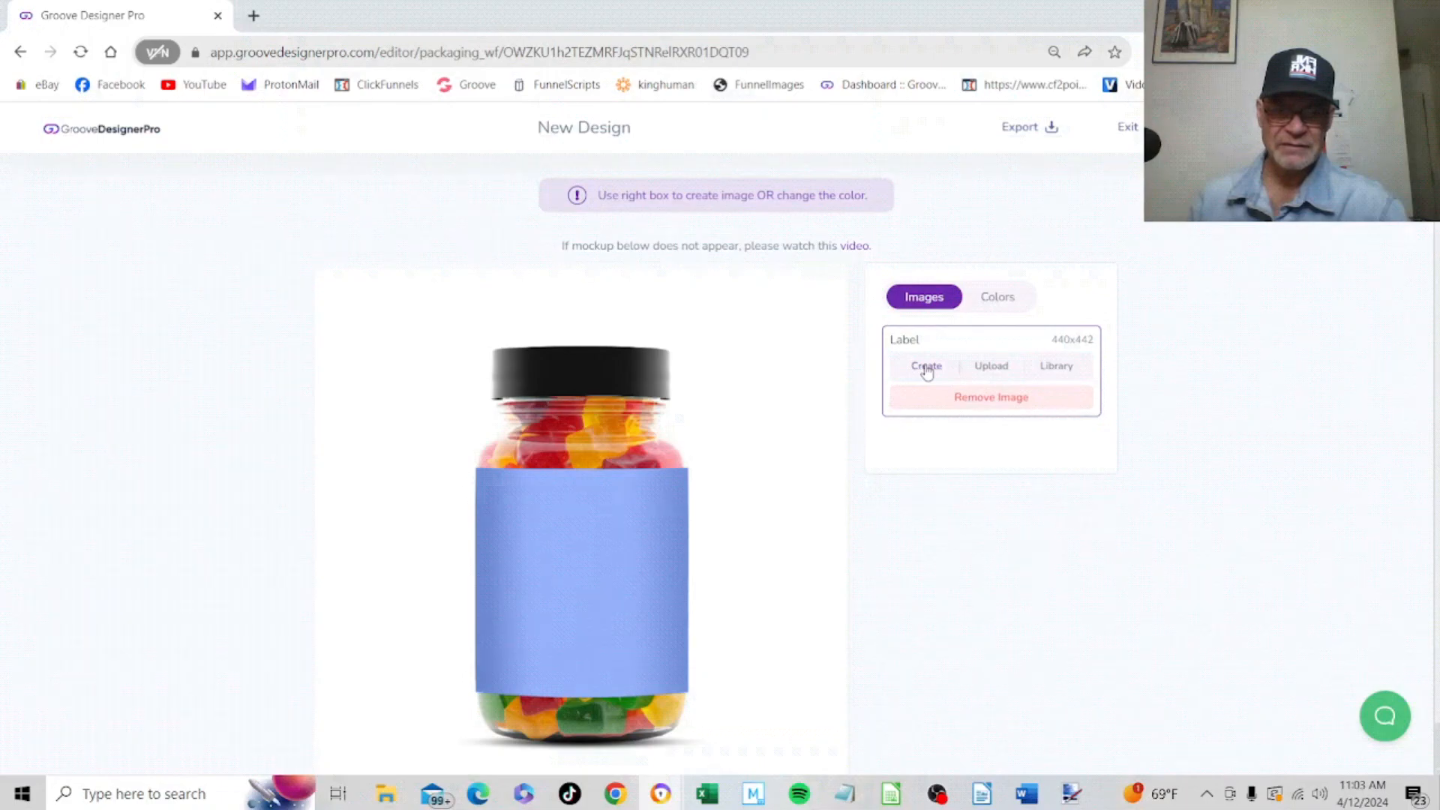
# Check the gummies bottle's body and cap colour options, and start creating its label image on a blank canvas
pyautogui.click(1002, 297)
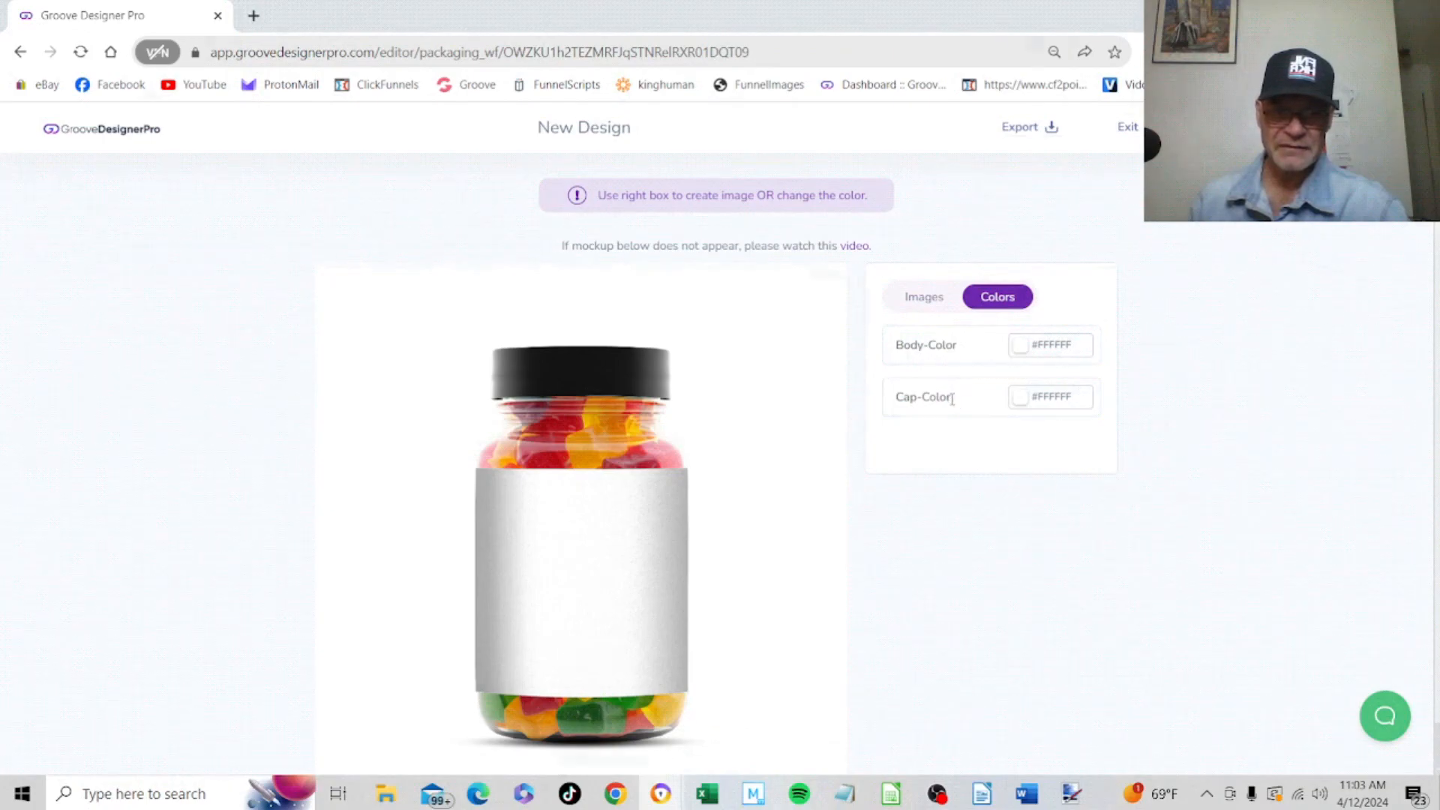
pyautogui.click(927, 303)
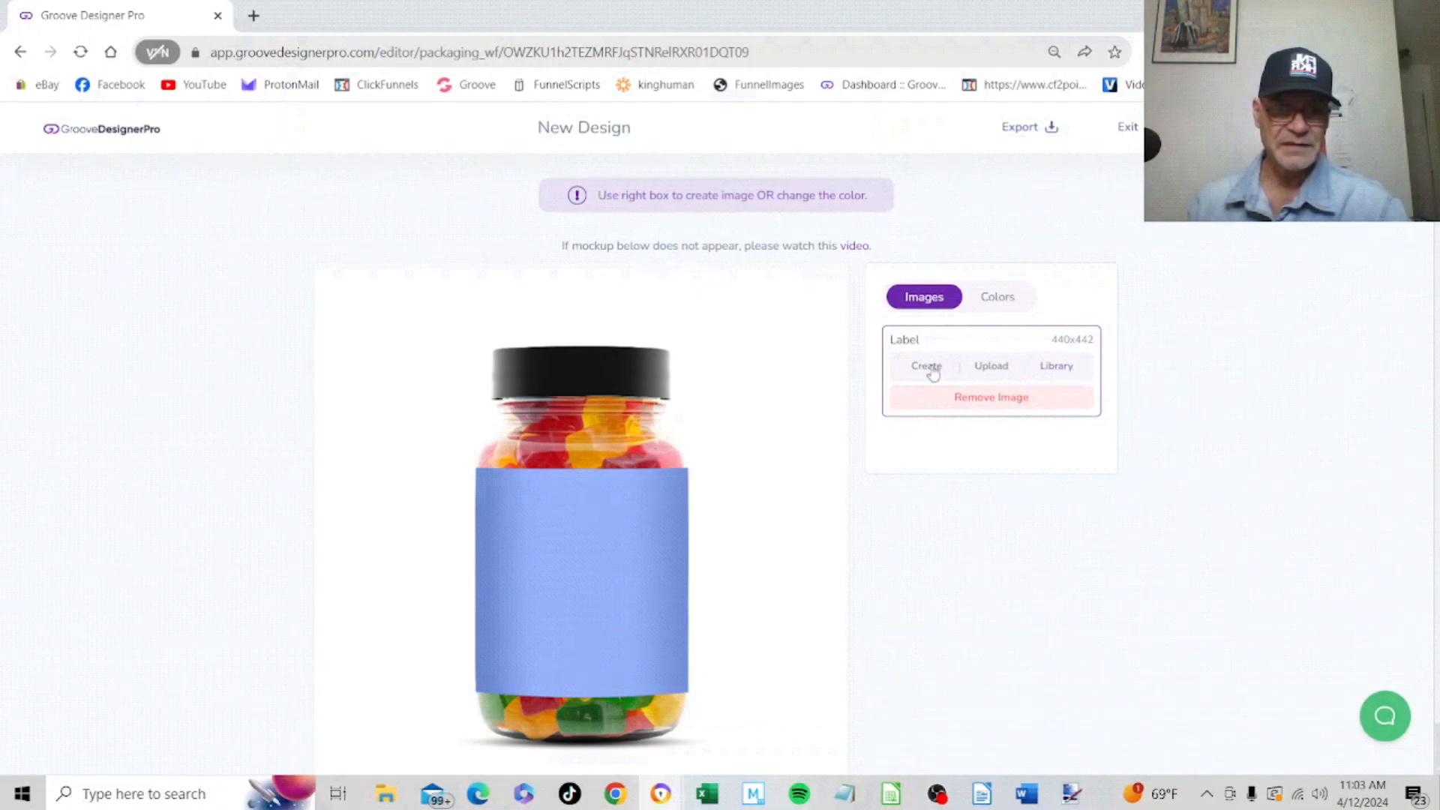
pyautogui.click(929, 368)
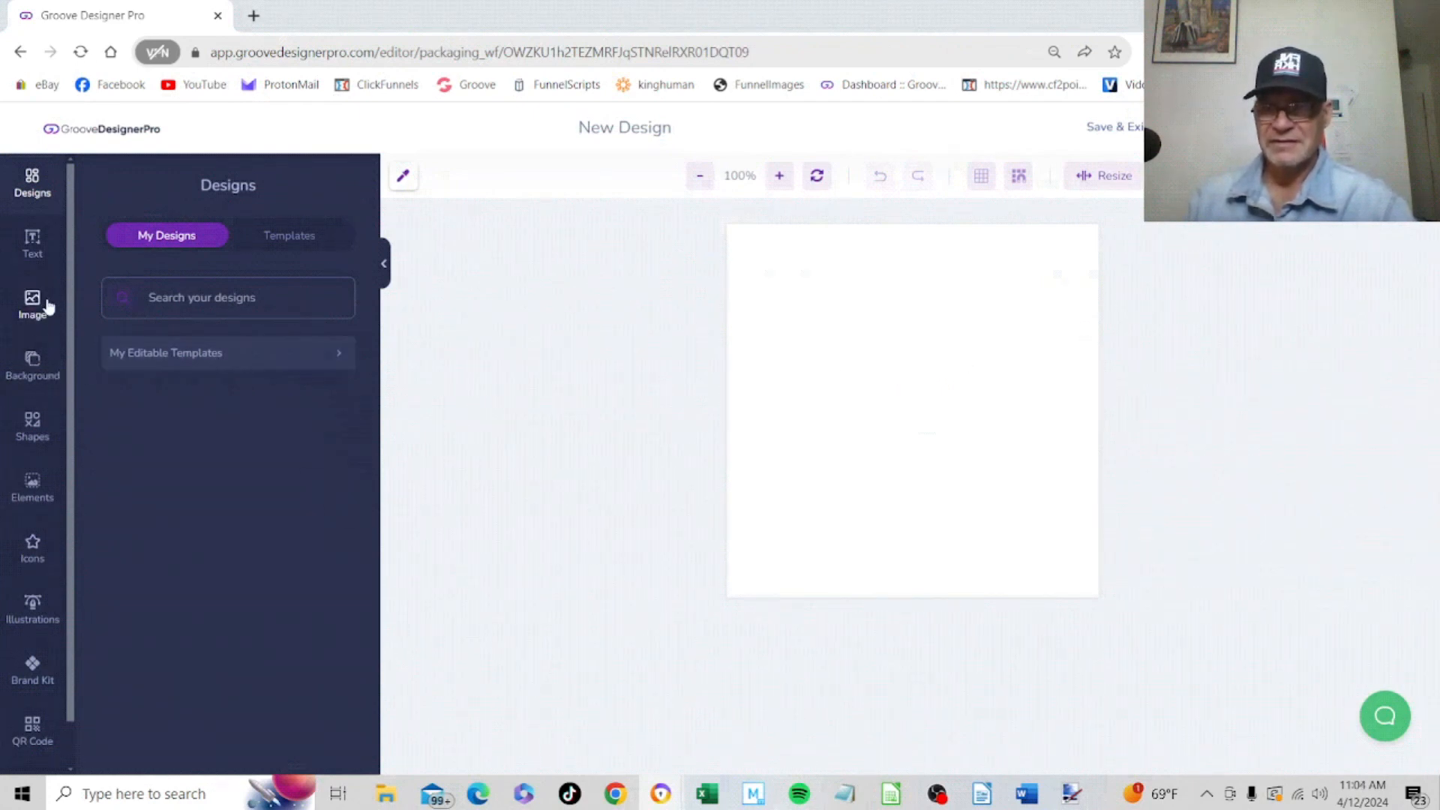
# Fill the blank label's background with solid black
pyautogui.click(34, 367)
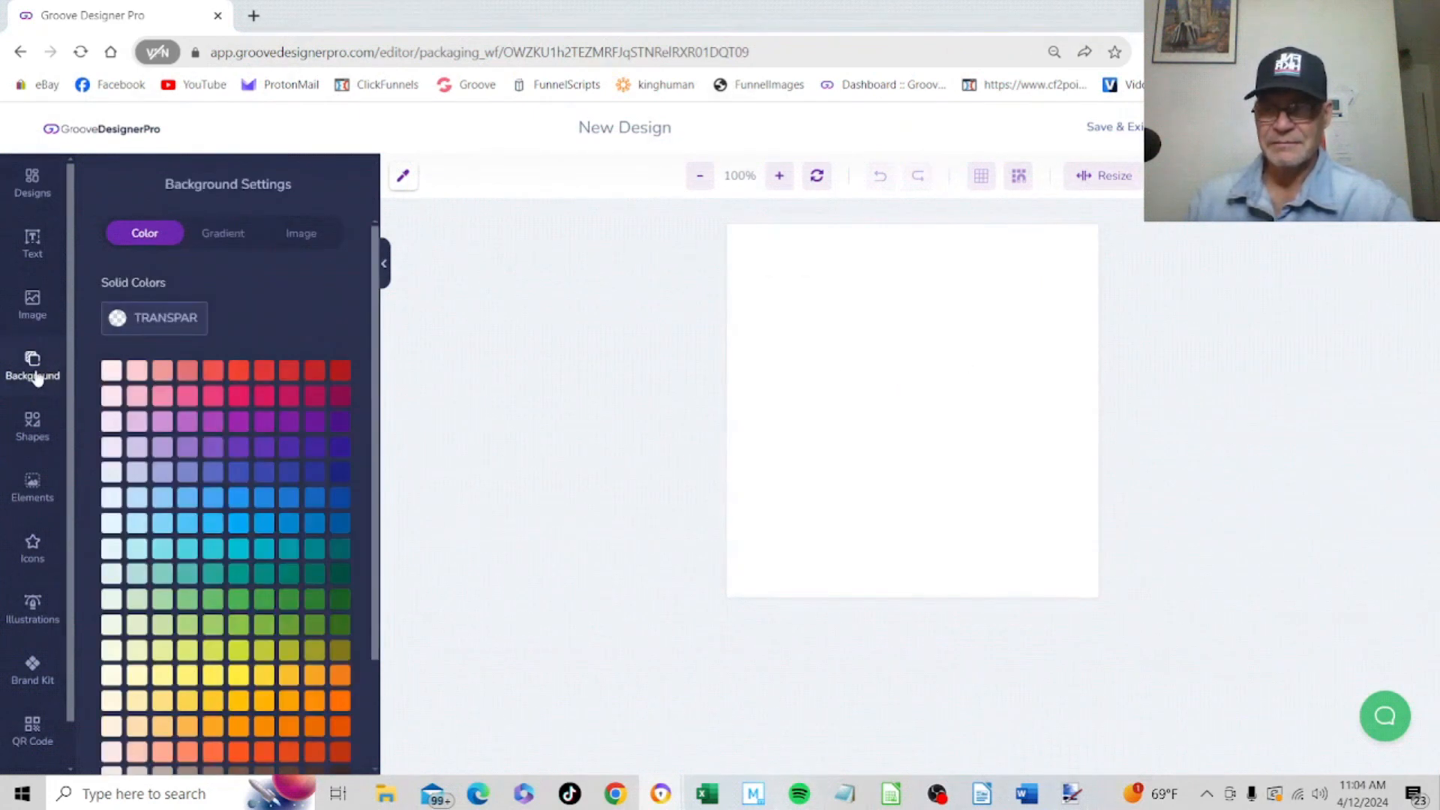
pyautogui.scroll(-3, 222, 435)
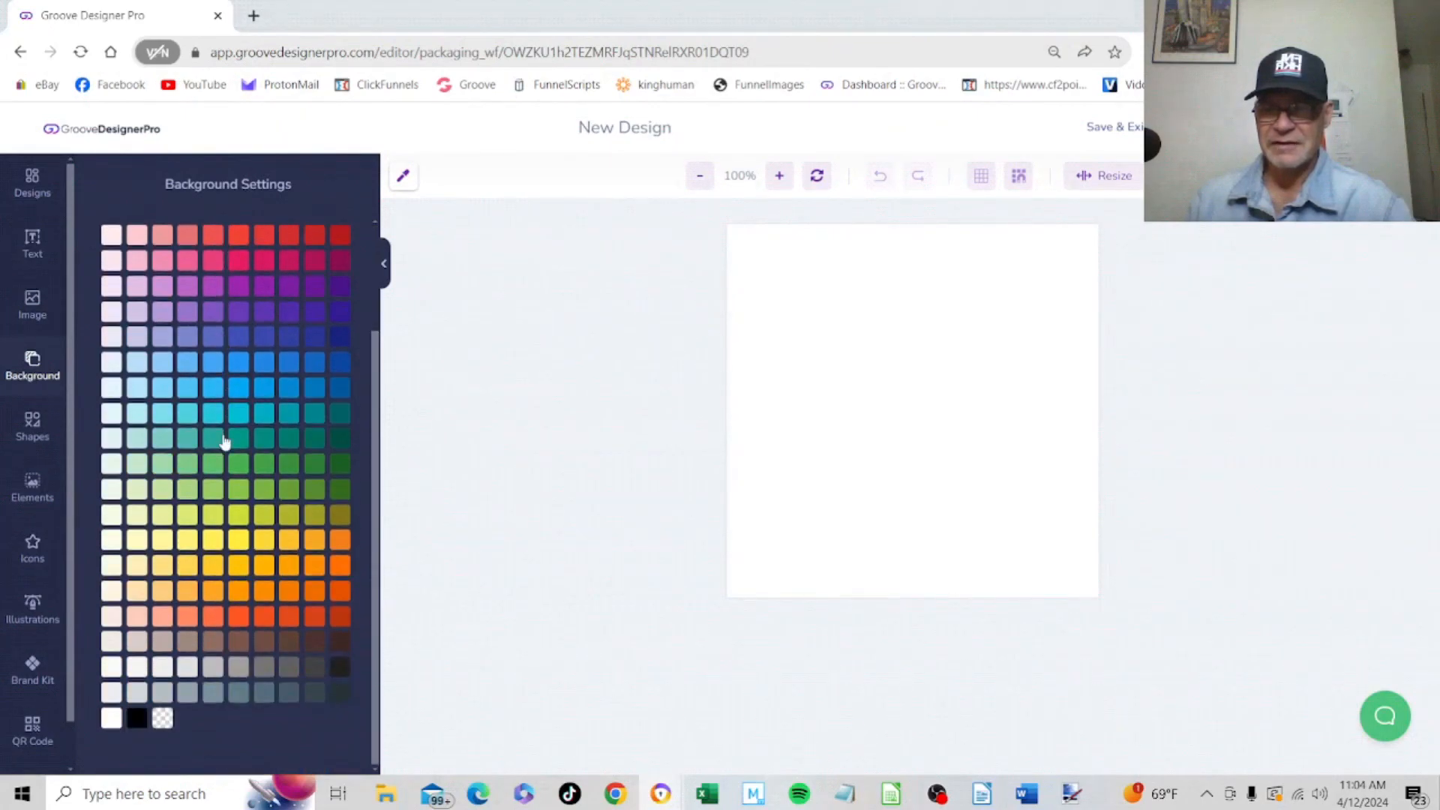
pyautogui.click(135, 718)
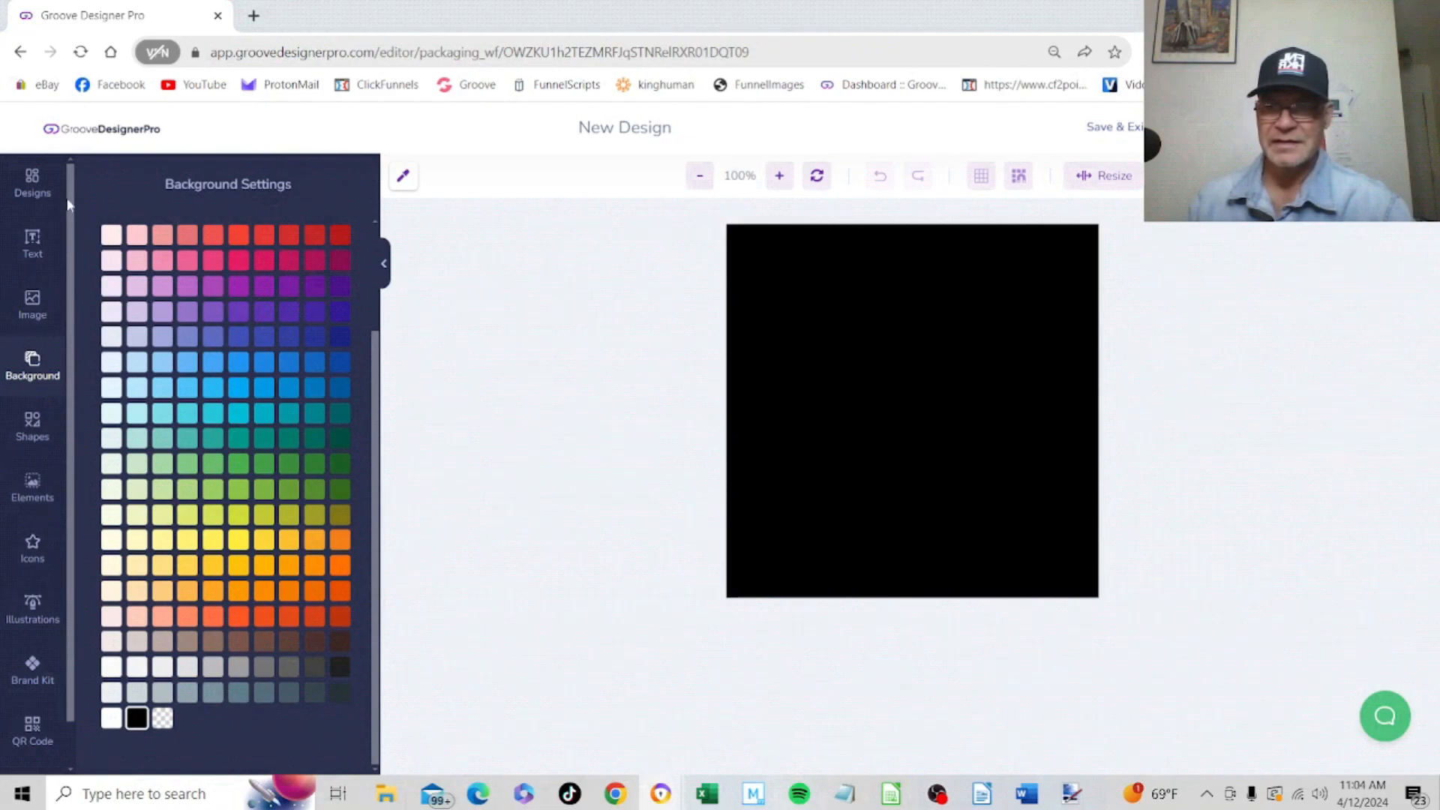
# Add a new text layer to the black label and set its text colour to white #FFFFFF
pyautogui.click(33, 240)
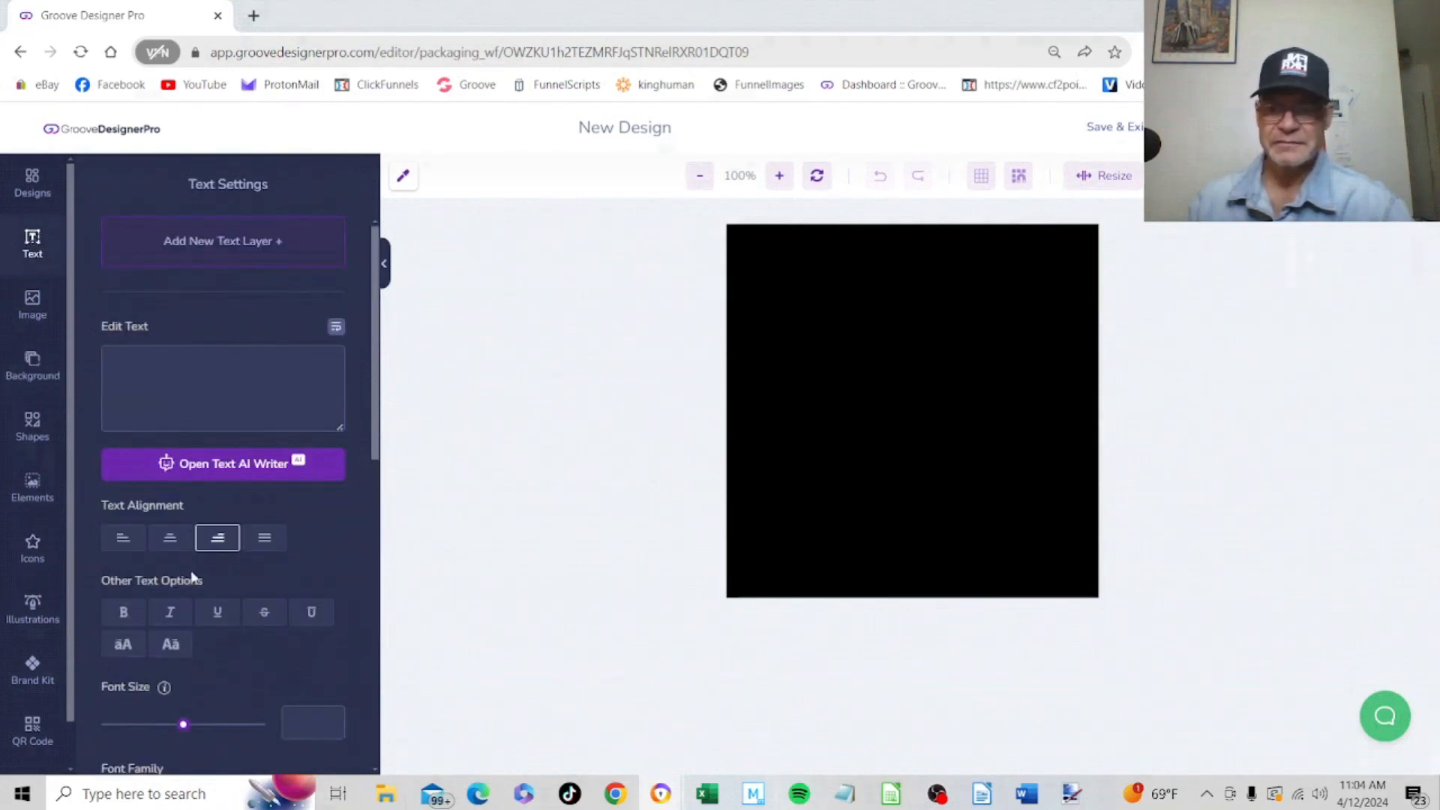
pyautogui.scroll(-3, 186, 636)
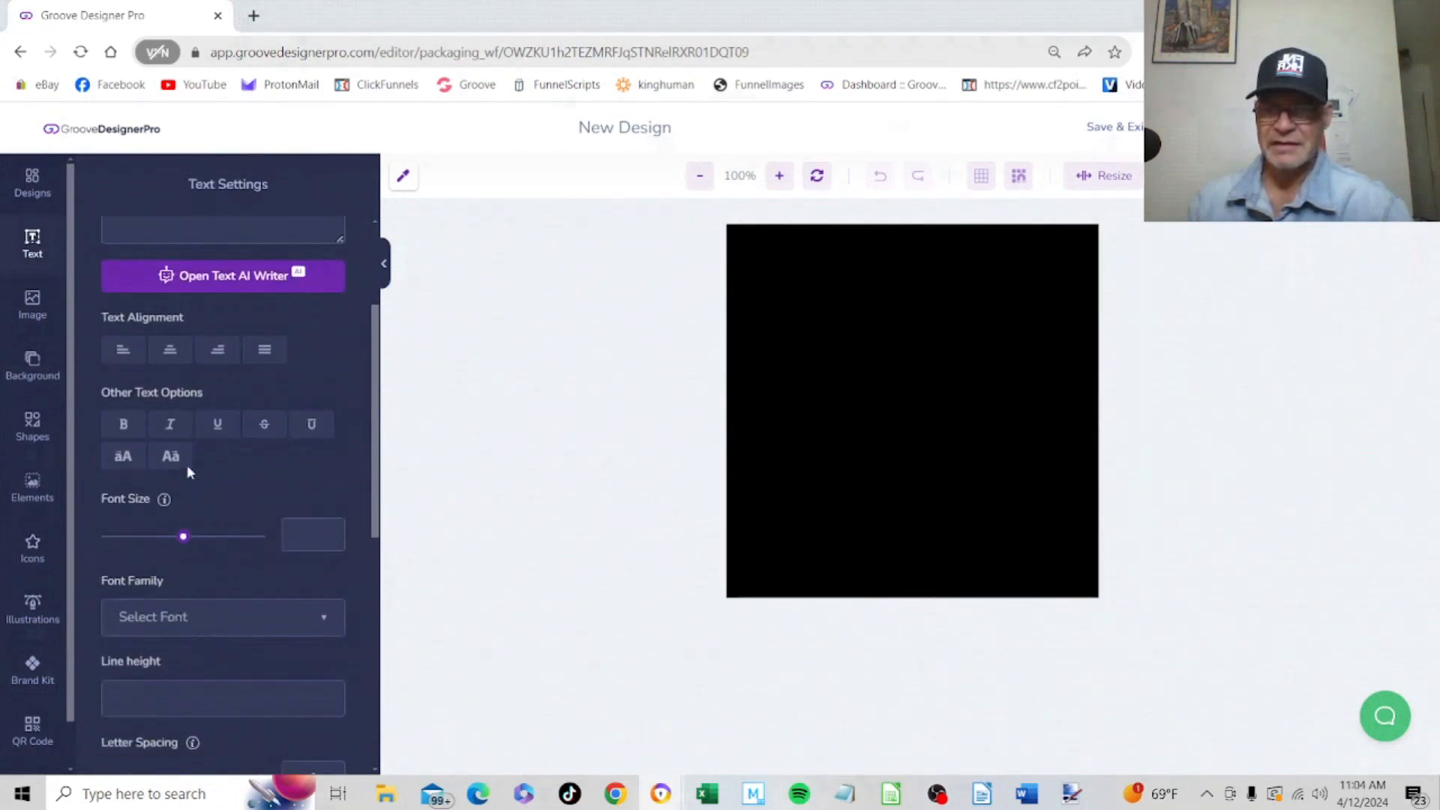
pyautogui.scroll(2, 210, 382)
pyautogui.scroll(2, 211, 368)
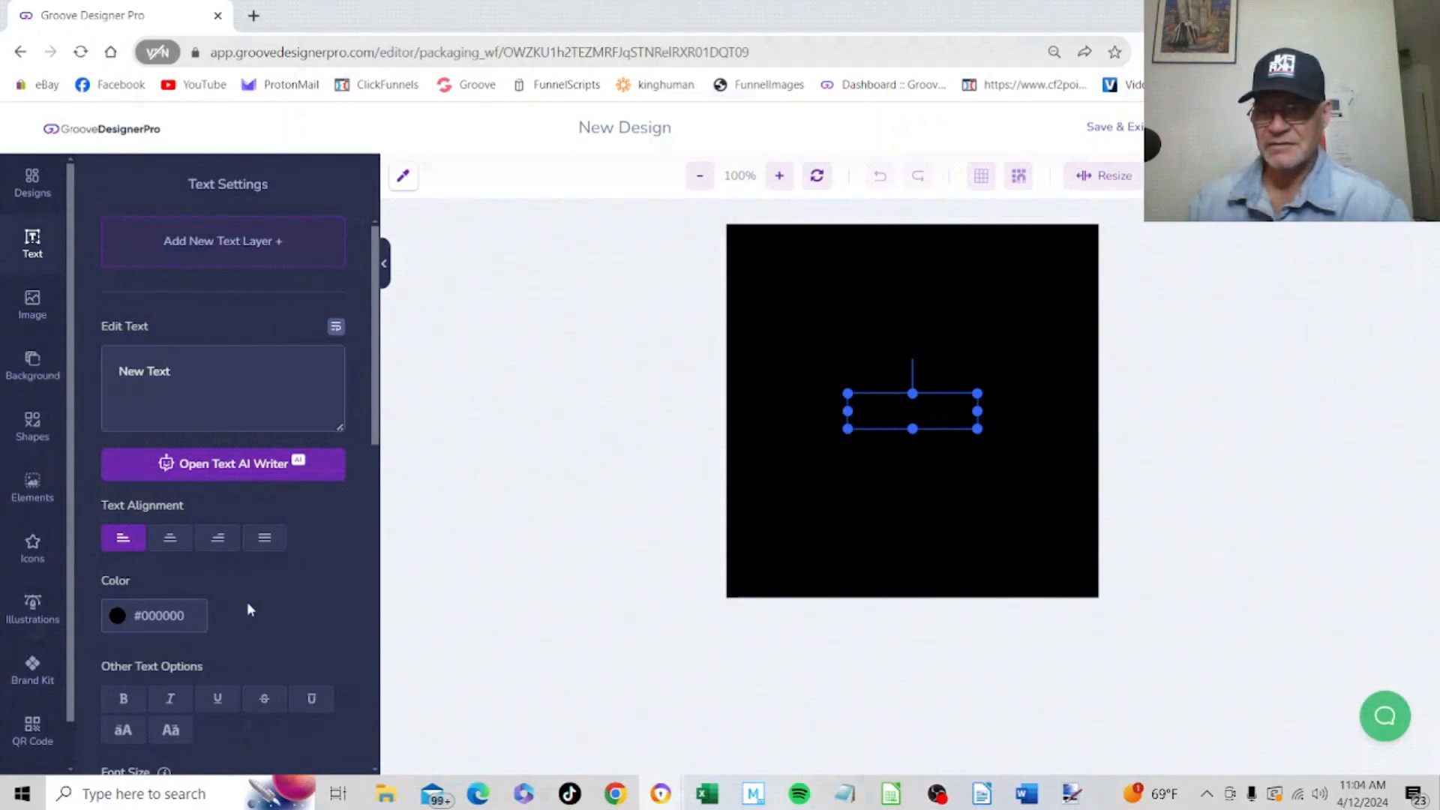
pyautogui.scroll(-1, 246, 601)
pyautogui.click(168, 527)
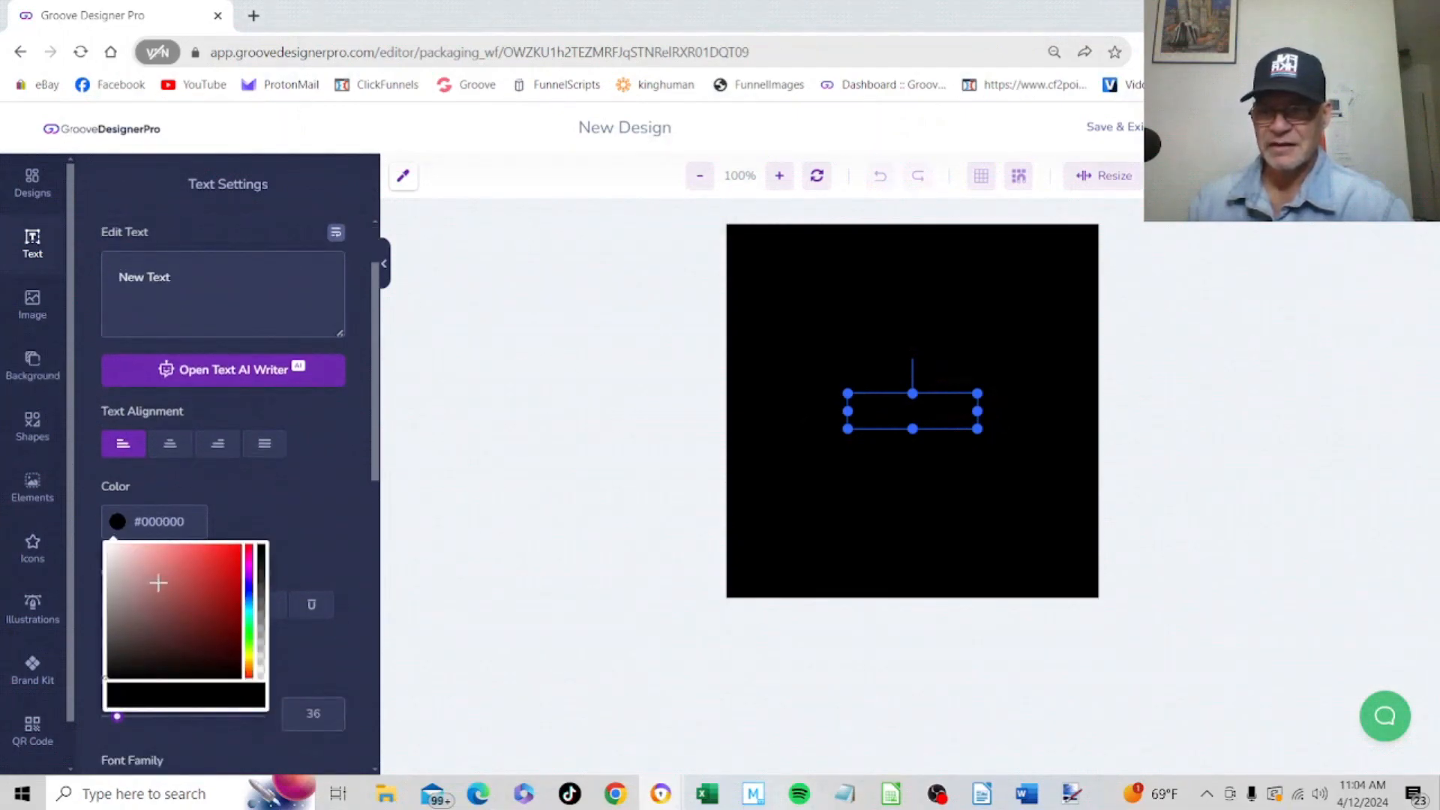
pyautogui.moveTo(157, 583); pyautogui.dragTo(48, 499)
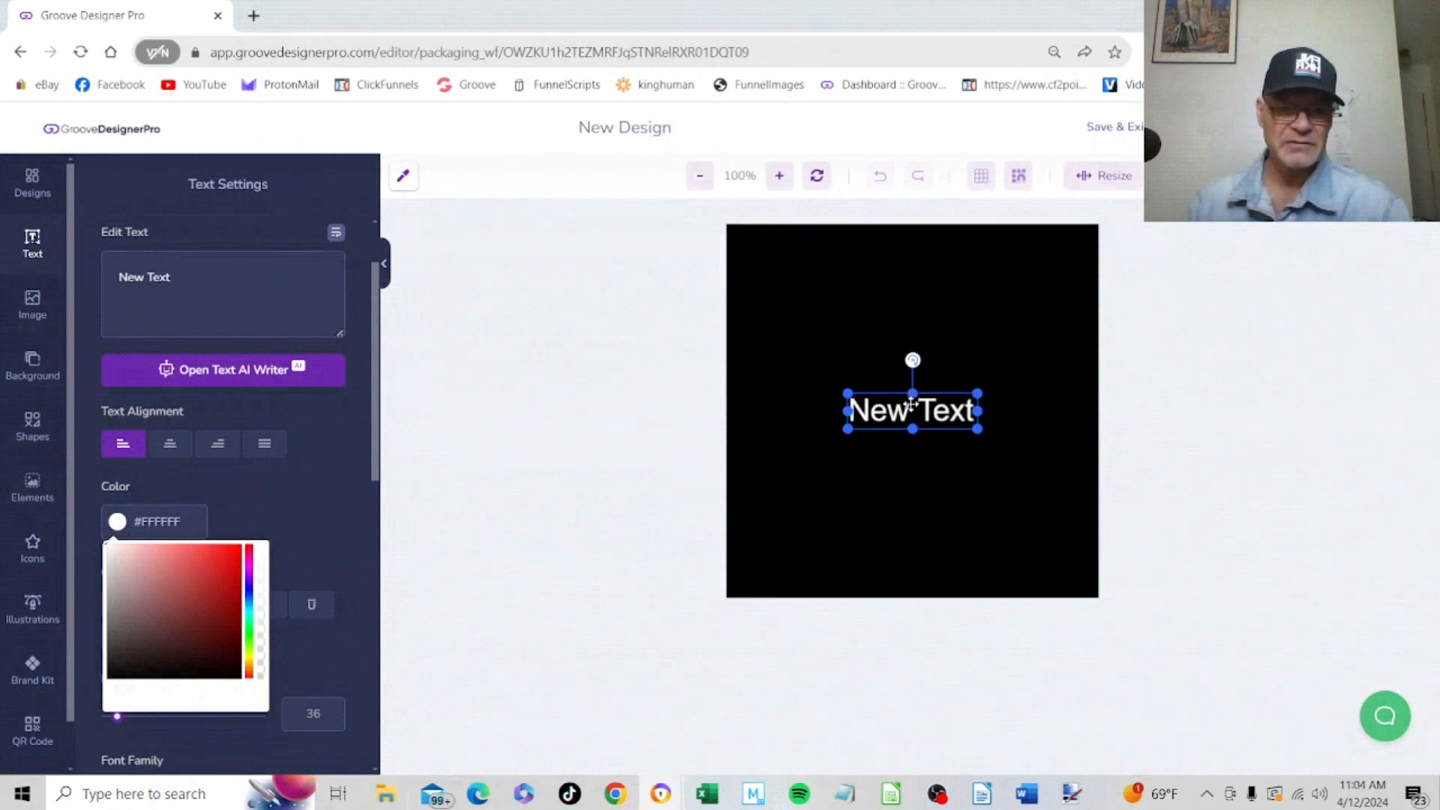
# Move the white text layer to the upper part of the black label and change its wording to "Dr. Feelgood"
pyautogui.moveTo(911, 410); pyautogui.dragTo(911, 285)
pyautogui.click(273, 293)
pyautogui.press('BackSpace')
pyautogui.press('BackSpace')
pyautogui.press('BackSpace')
pyautogui.press('BackSpace')
pyautogui.press('BackSpace')
pyautogui.press('BackSpace')
pyautogui.press('BackSpace')
pyautogui.press('BackSpace')
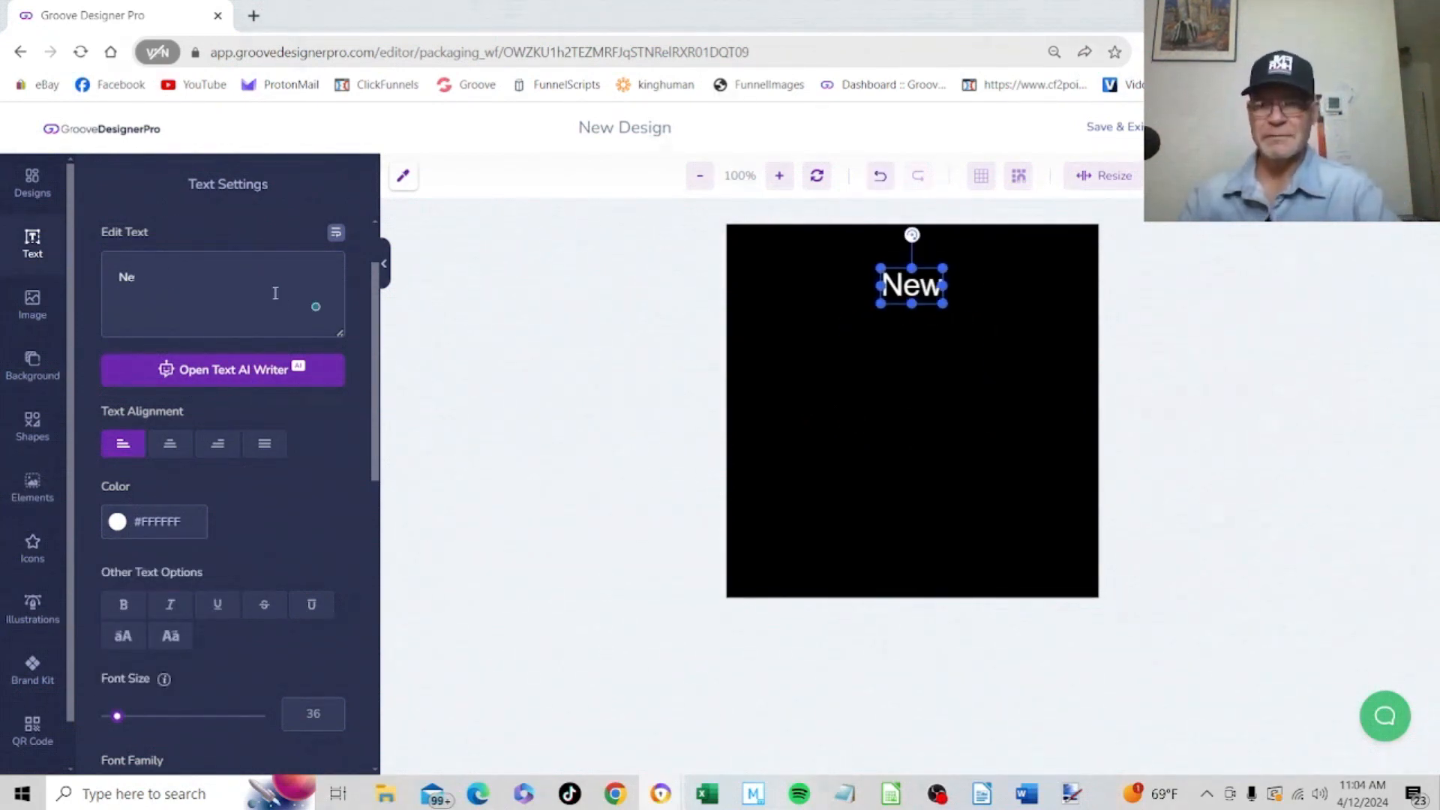
pyautogui.write('Dr. Feelgood')
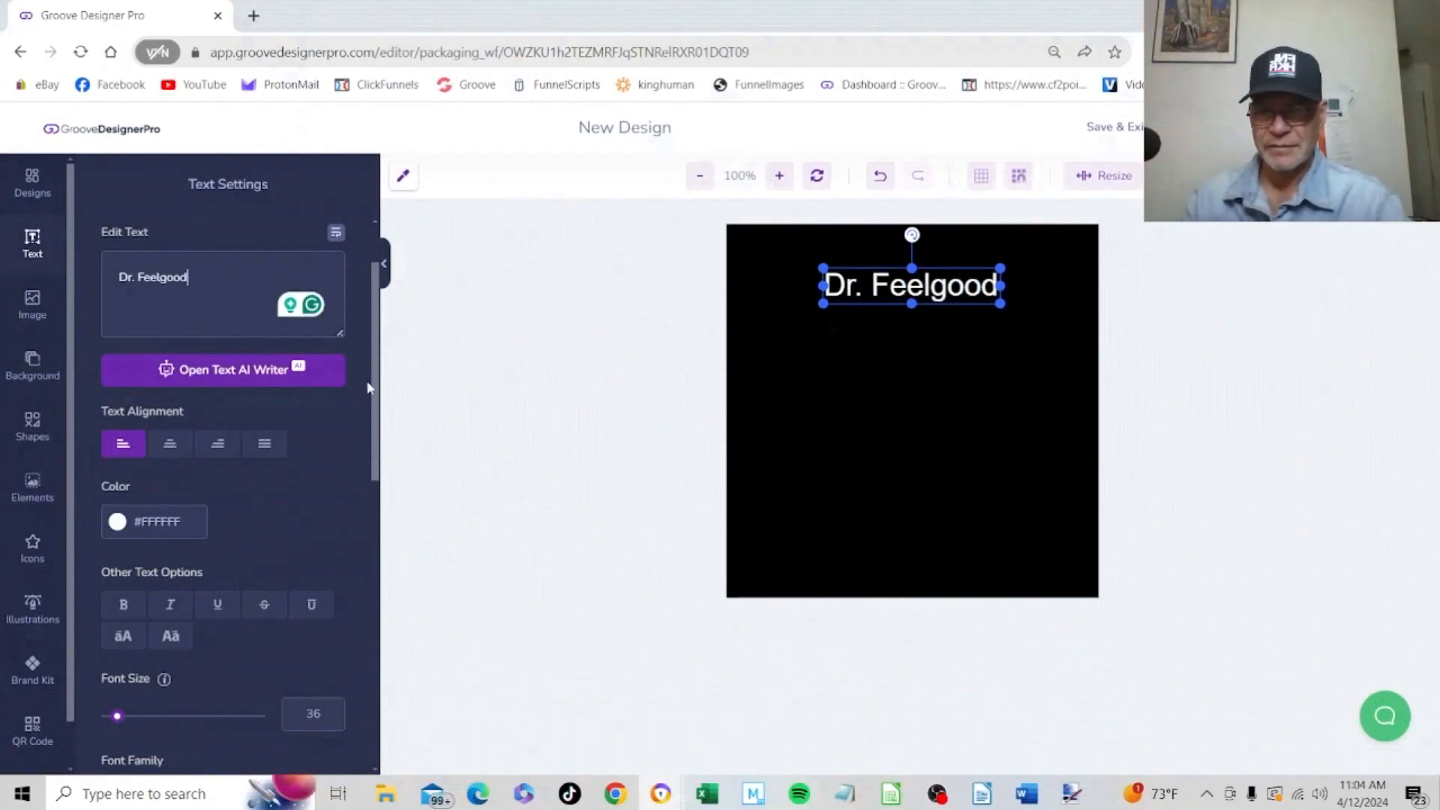
# Set the "Dr. Feelgood" text's font to Limelight and its font size to 51
pyautogui.moveTo(379, 363); pyautogui.dragTo(365, 540)
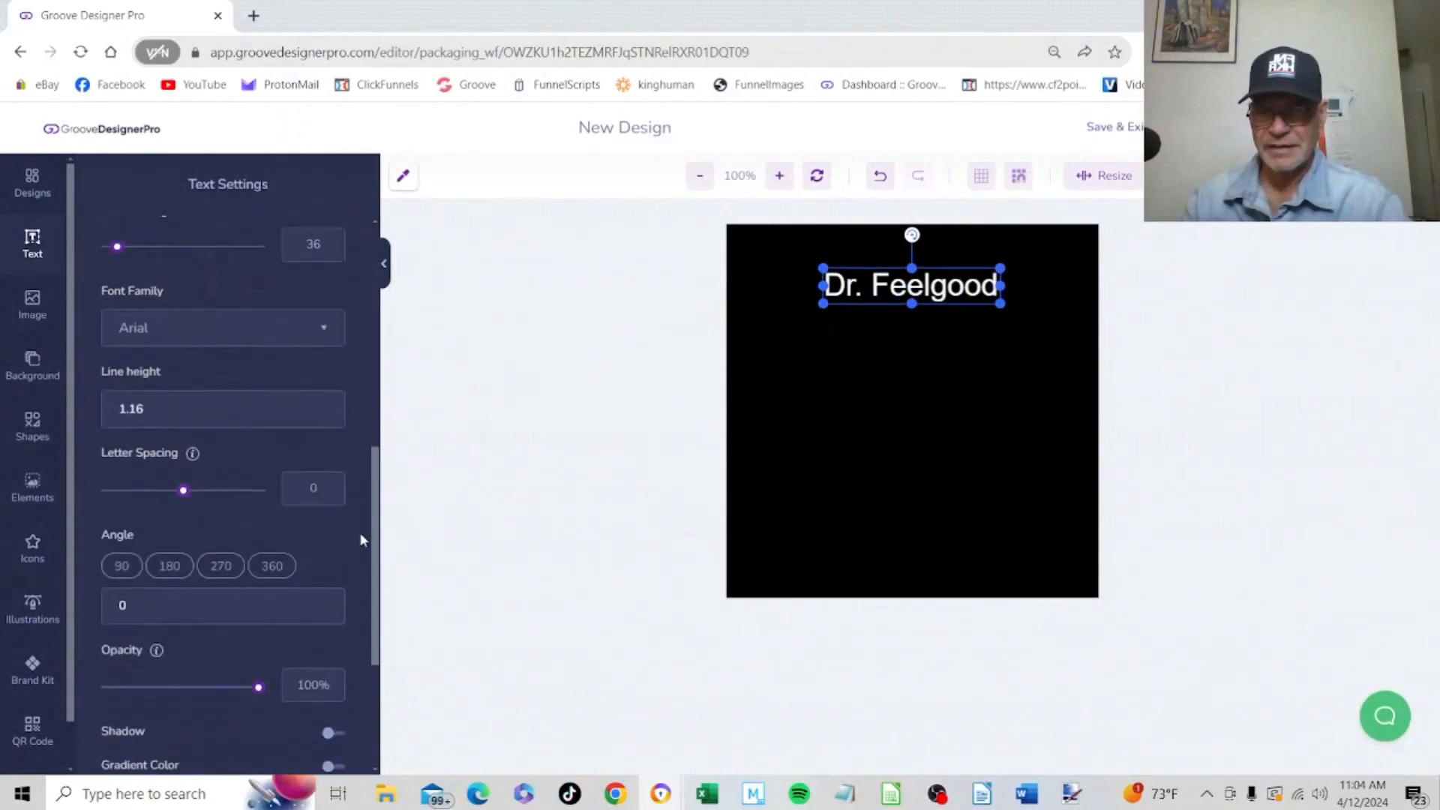
pyautogui.click(327, 338)
pyautogui.moveTo(340, 420); pyautogui.dragTo(330, 471)
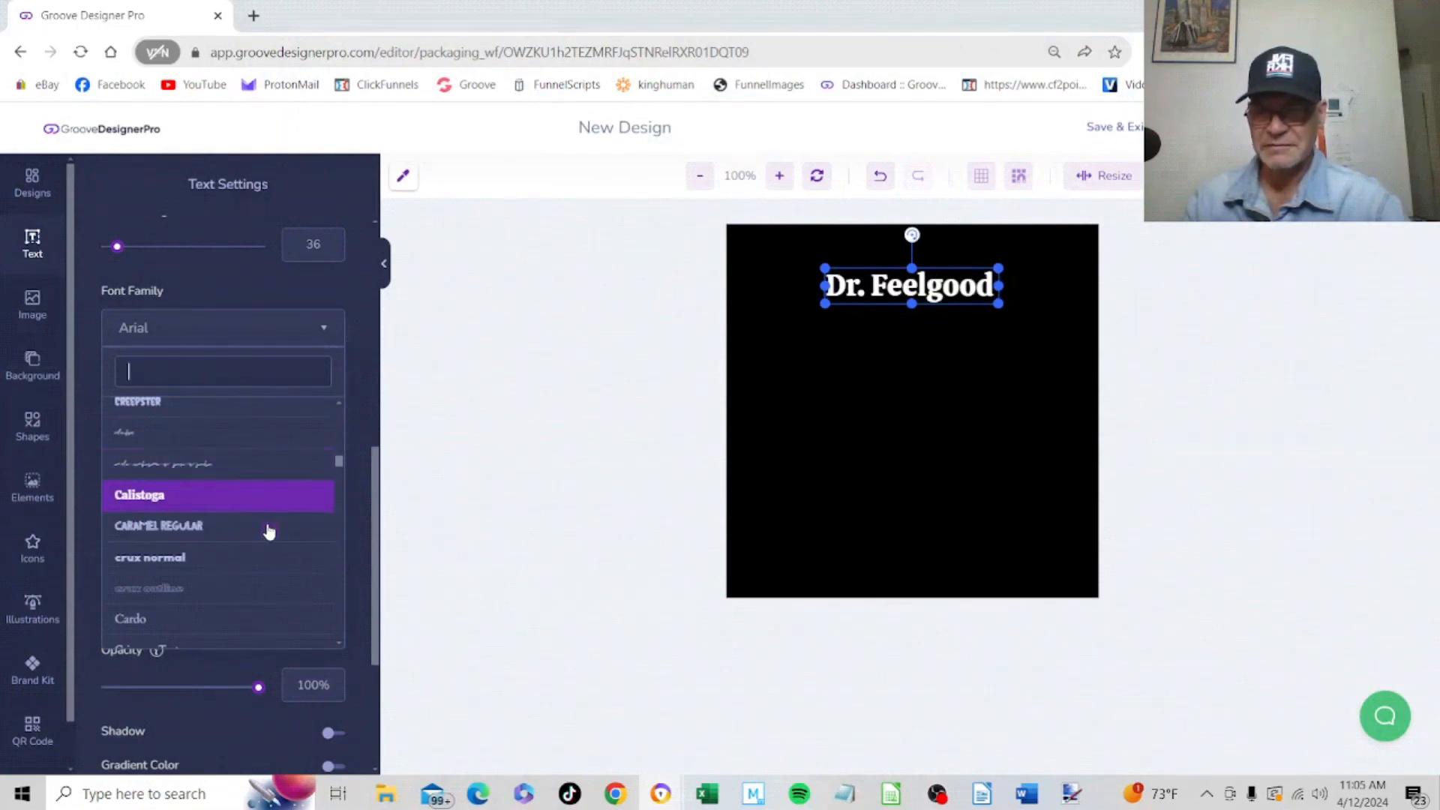
pyautogui.scroll(-3, 267, 531)
pyautogui.scroll(-5, 264, 549)
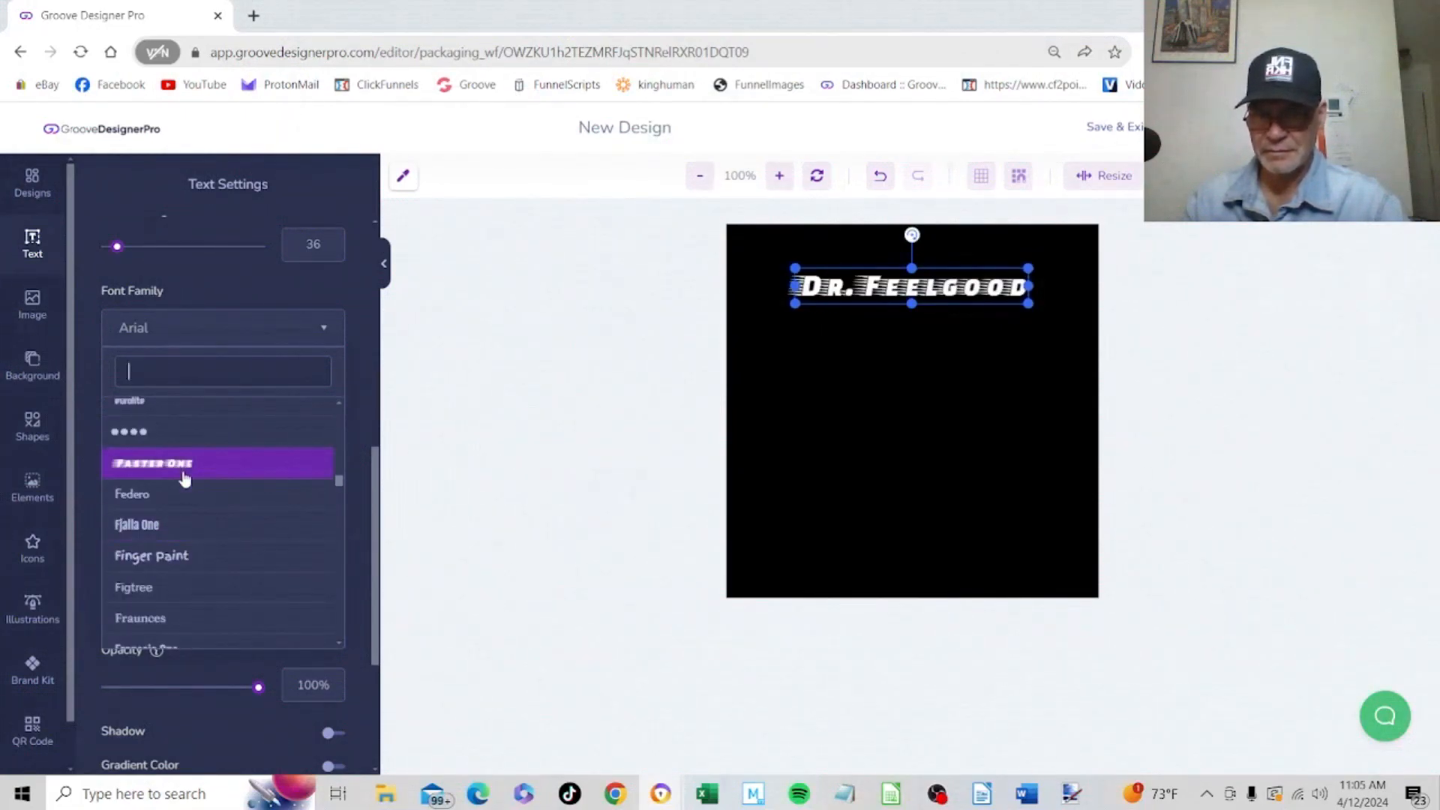
pyautogui.scroll(-3, 210, 495)
pyautogui.scroll(-3, 169, 585)
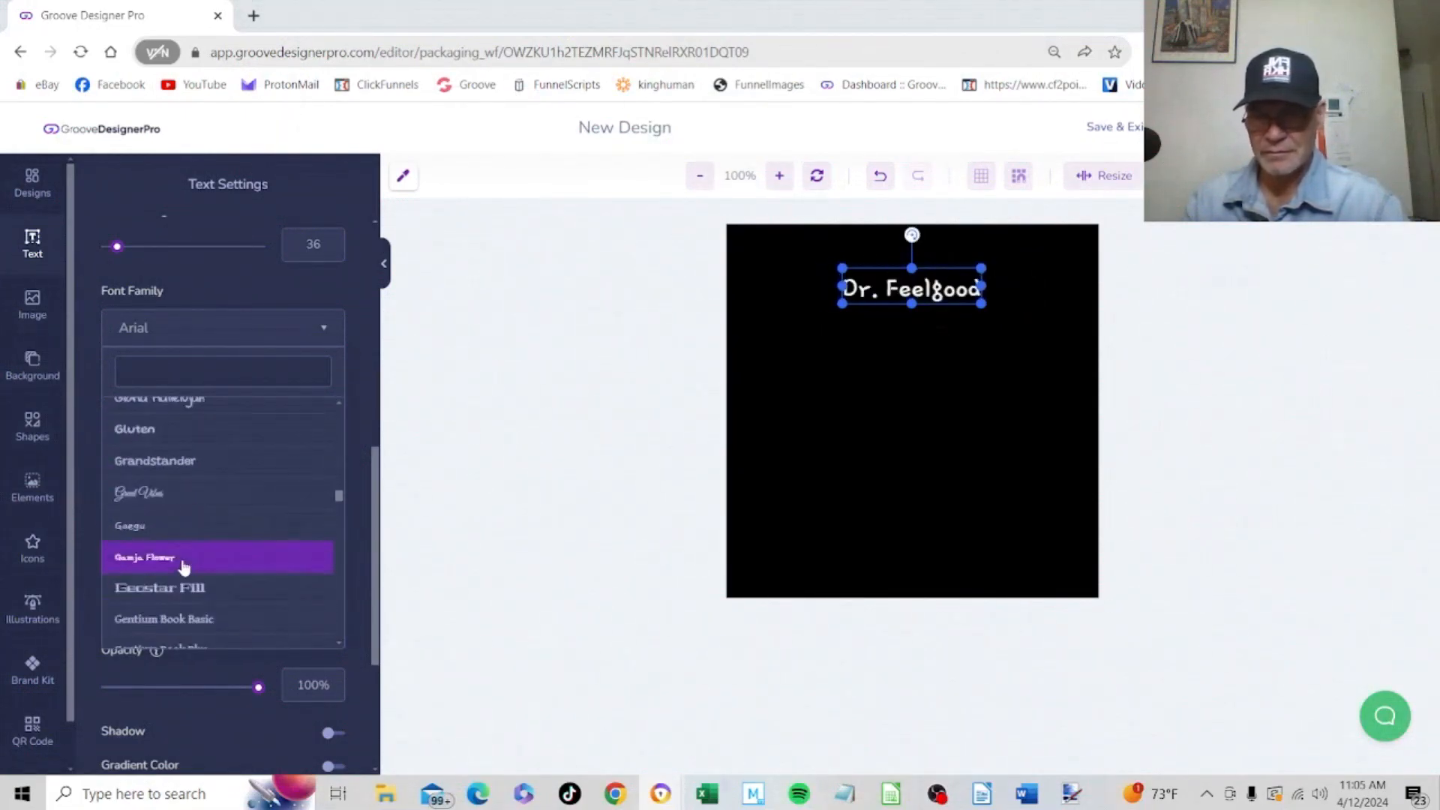
pyautogui.scroll(-10, 143, 465)
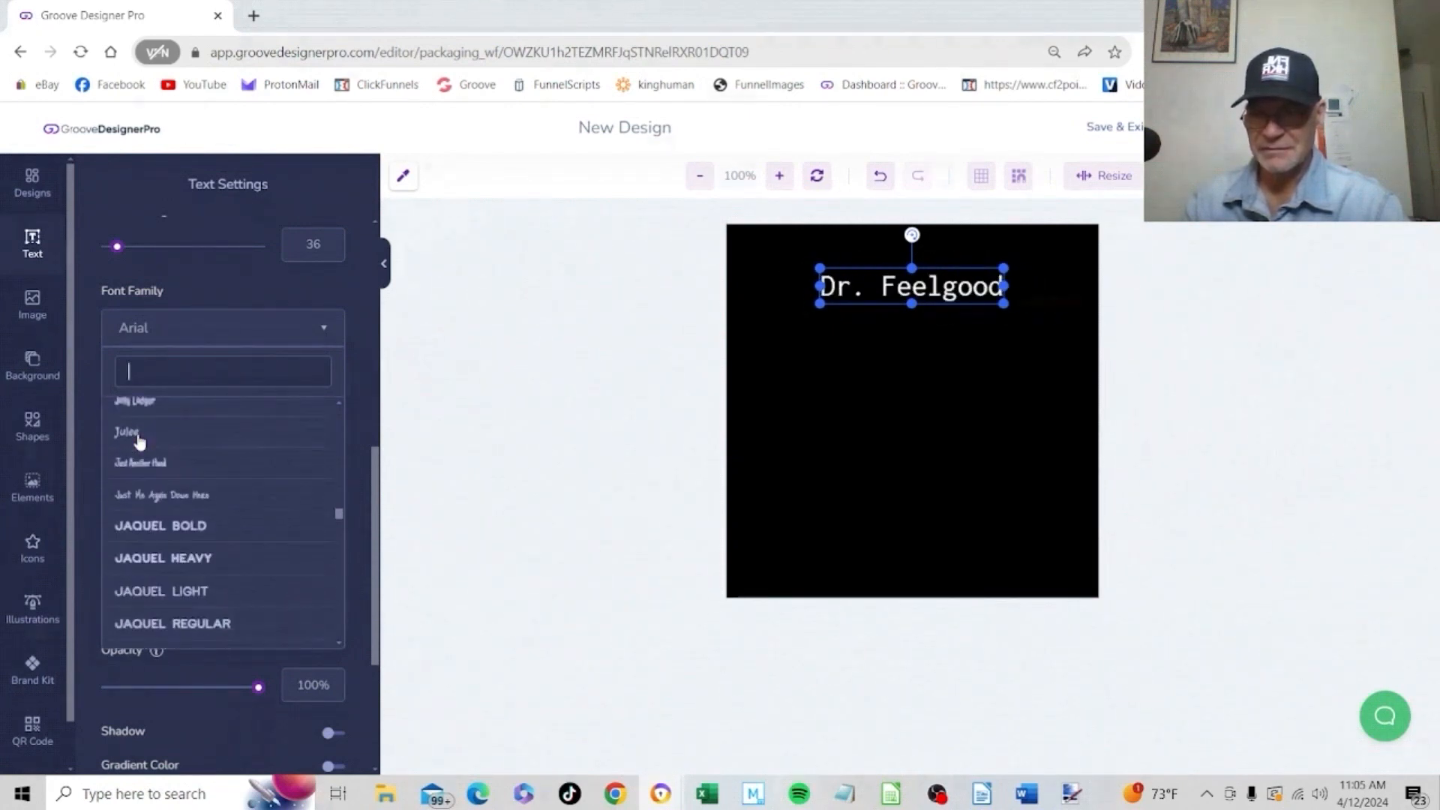
pyautogui.scroll(-4, 141, 439)
pyautogui.scroll(-6, 158, 585)
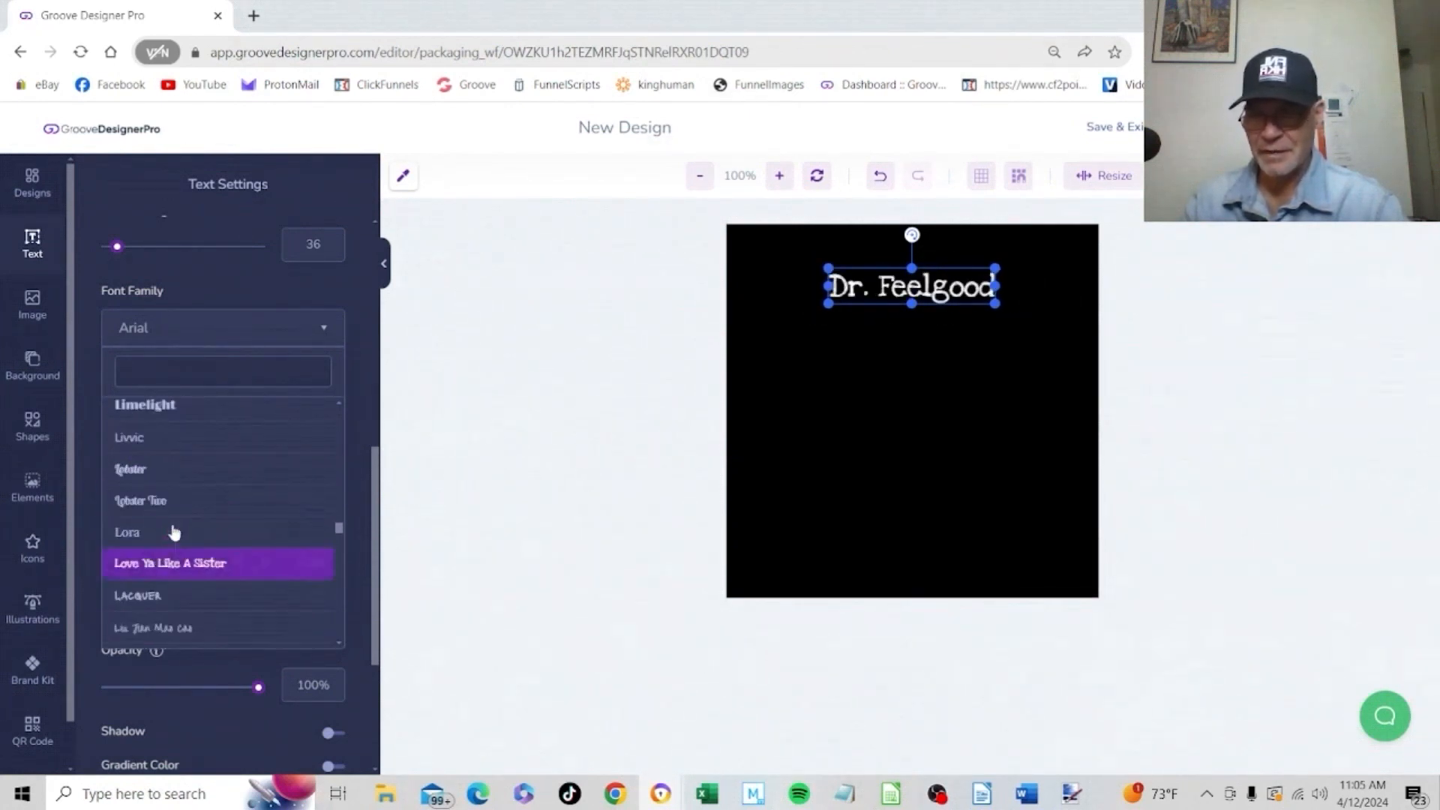
pyautogui.click(143, 410)
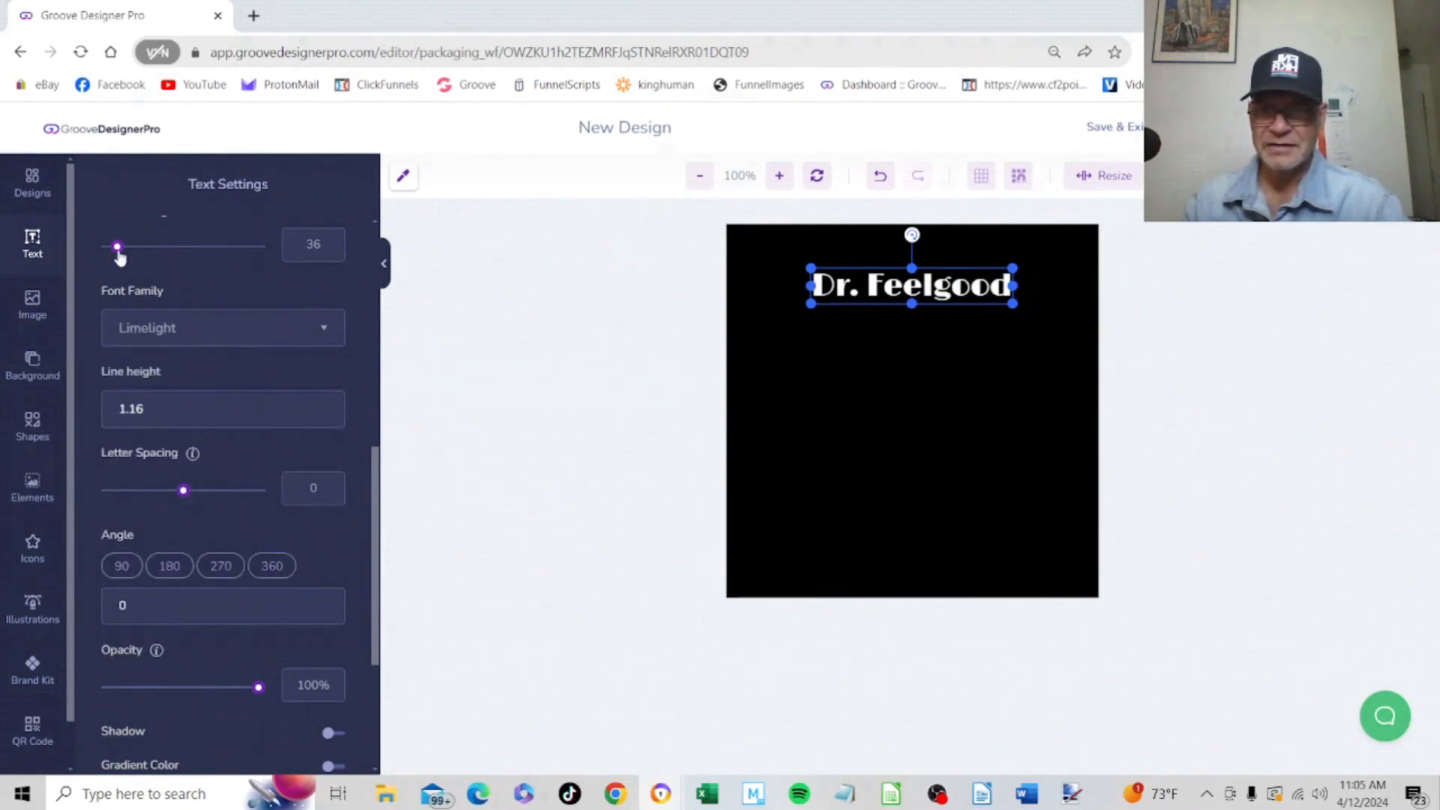
pyautogui.moveTo(120, 257); pyautogui.dragTo(124, 256)
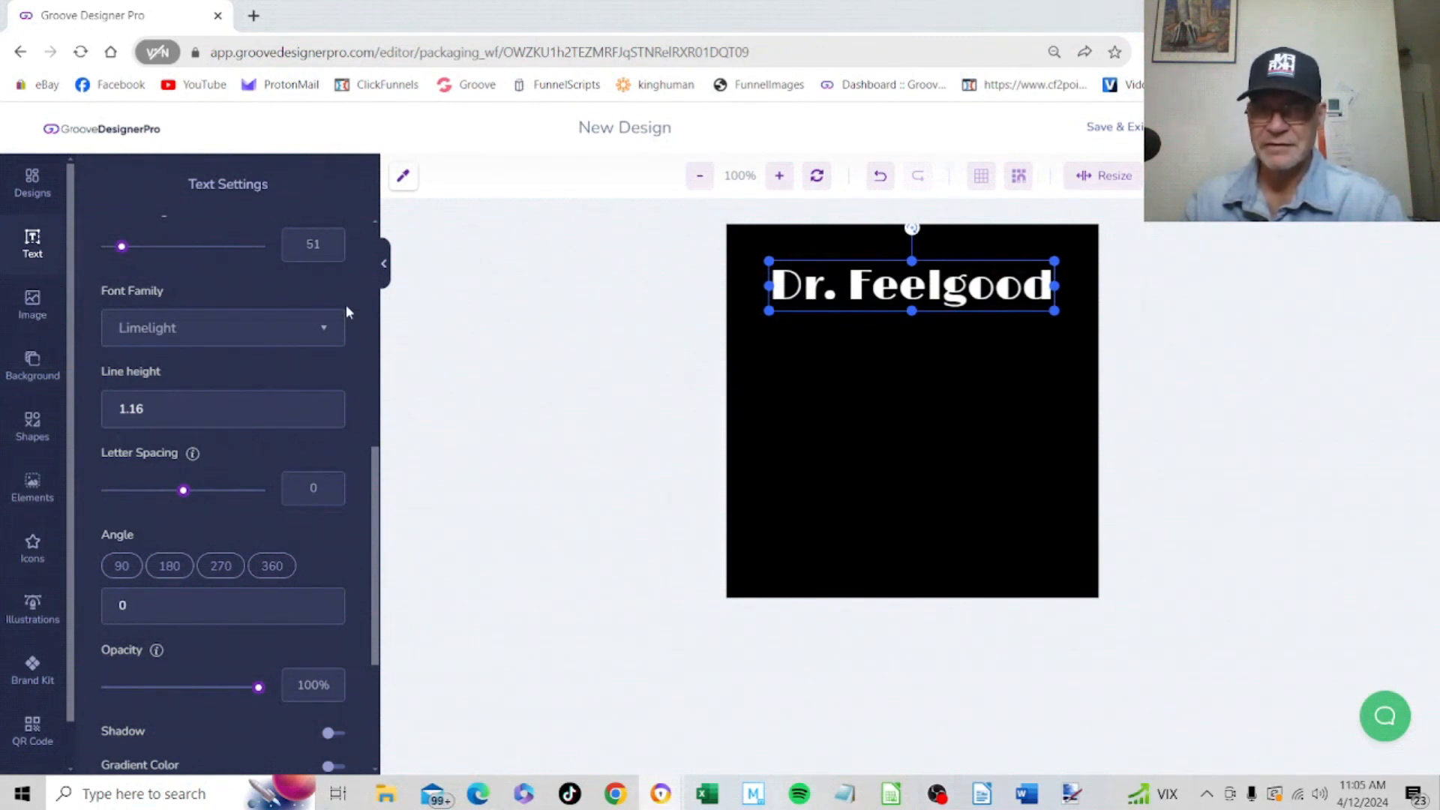
# Add a second text layer to the label and set its text colour to white #FFFFFF
pyautogui.scroll(3, 373, 419)
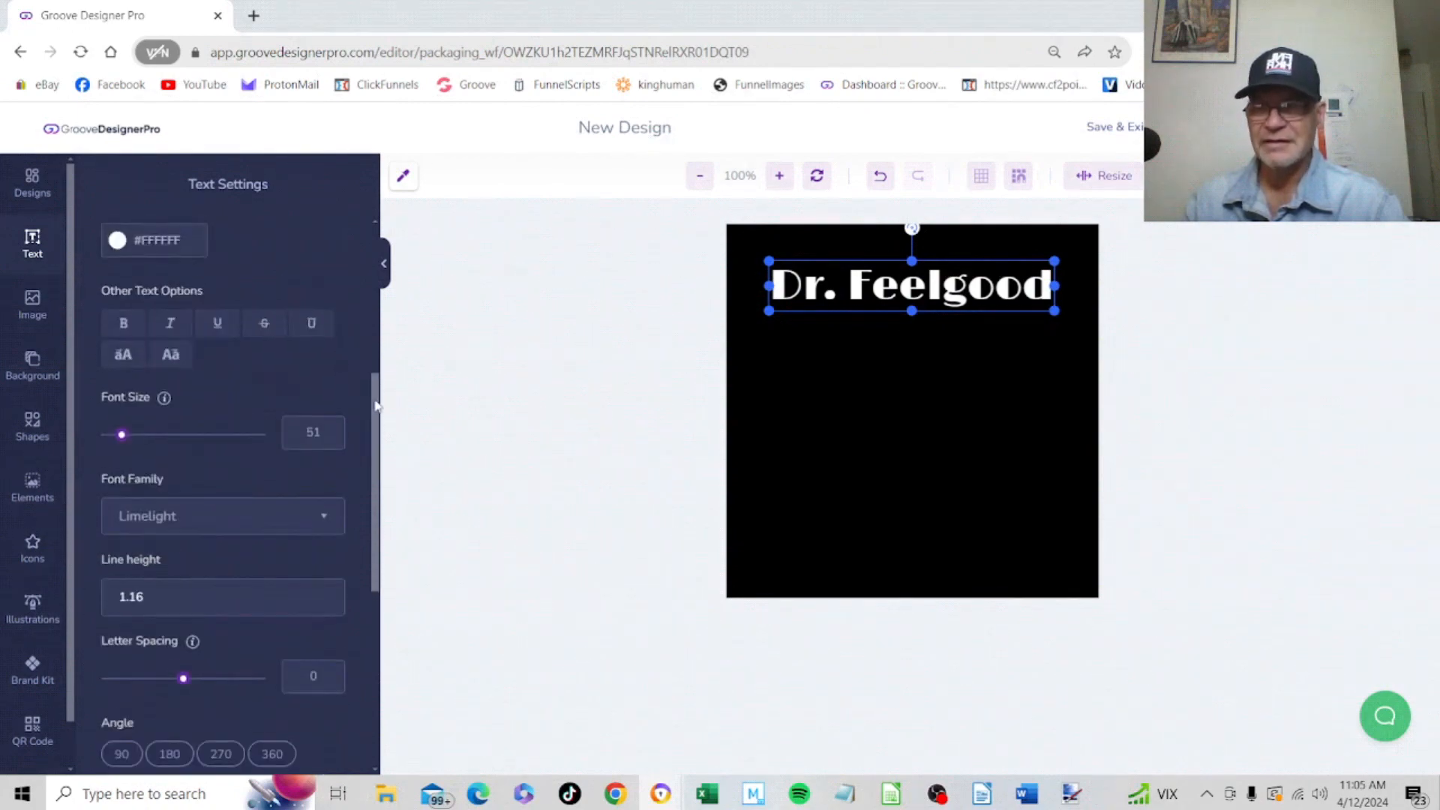
pyautogui.scroll(5, 377, 405)
pyautogui.click(232, 239)
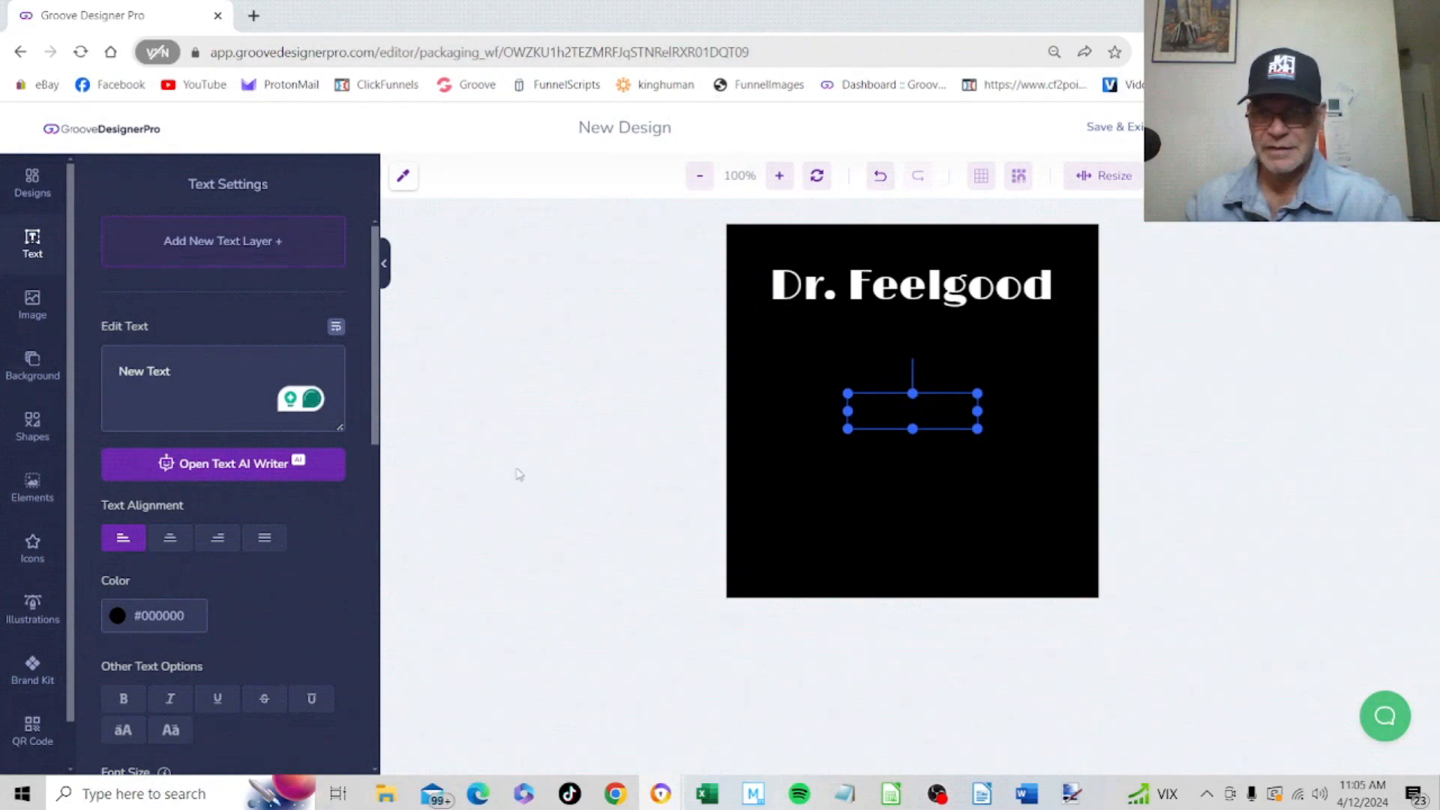
pyautogui.scroll(-3, 367, 413)
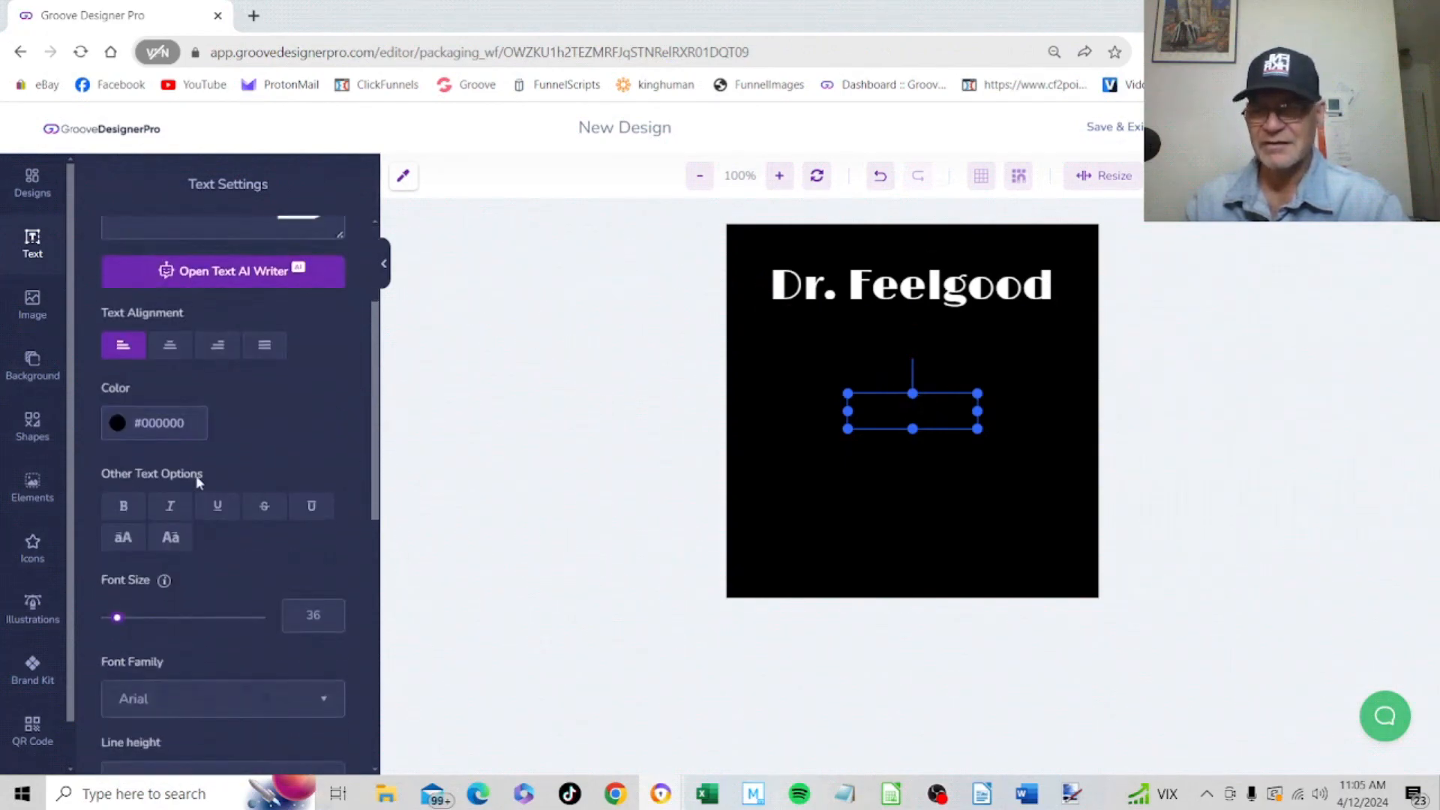
pyautogui.click(169, 422)
pyautogui.moveTo(152, 474); pyautogui.dragTo(13, 419)
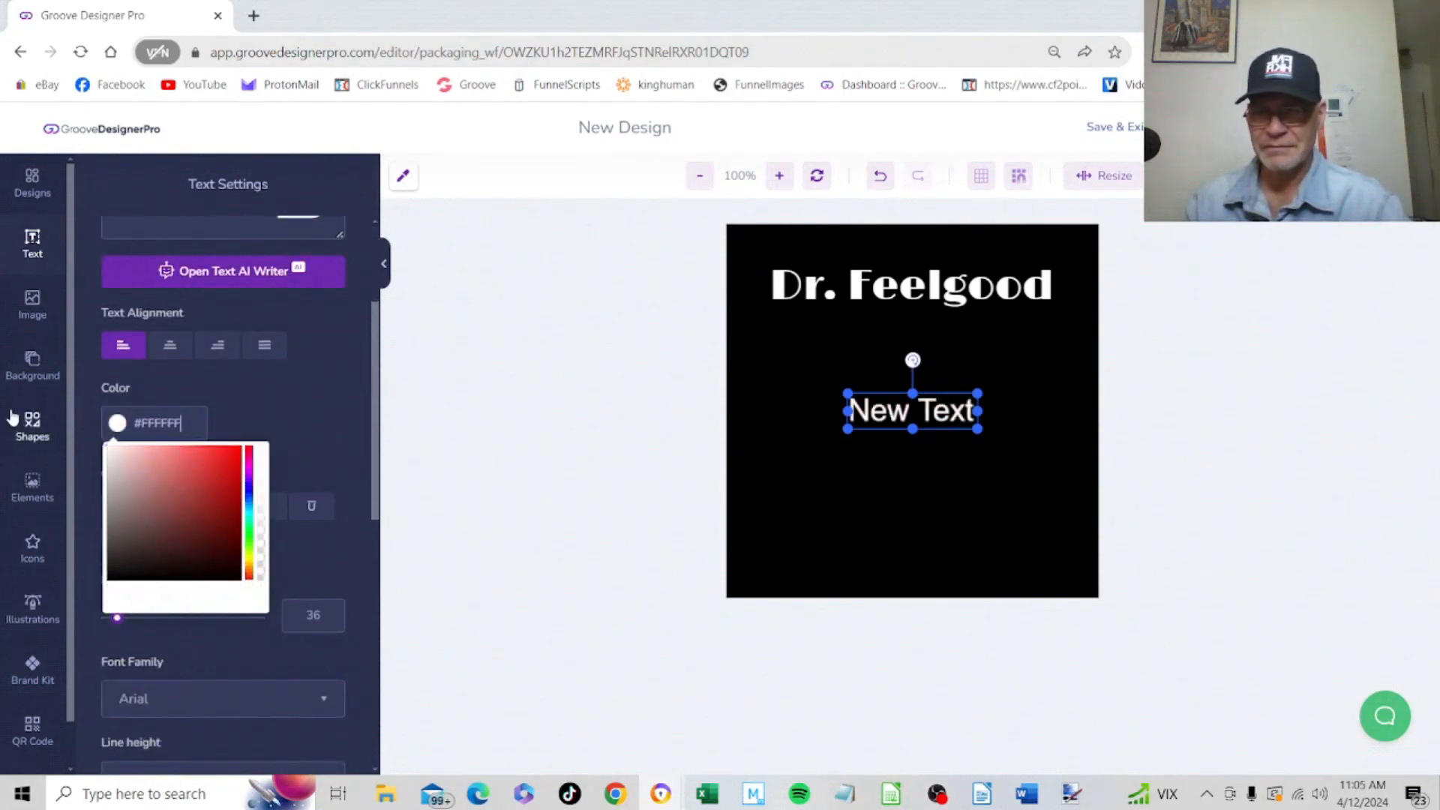
pyautogui.click(220, 415)
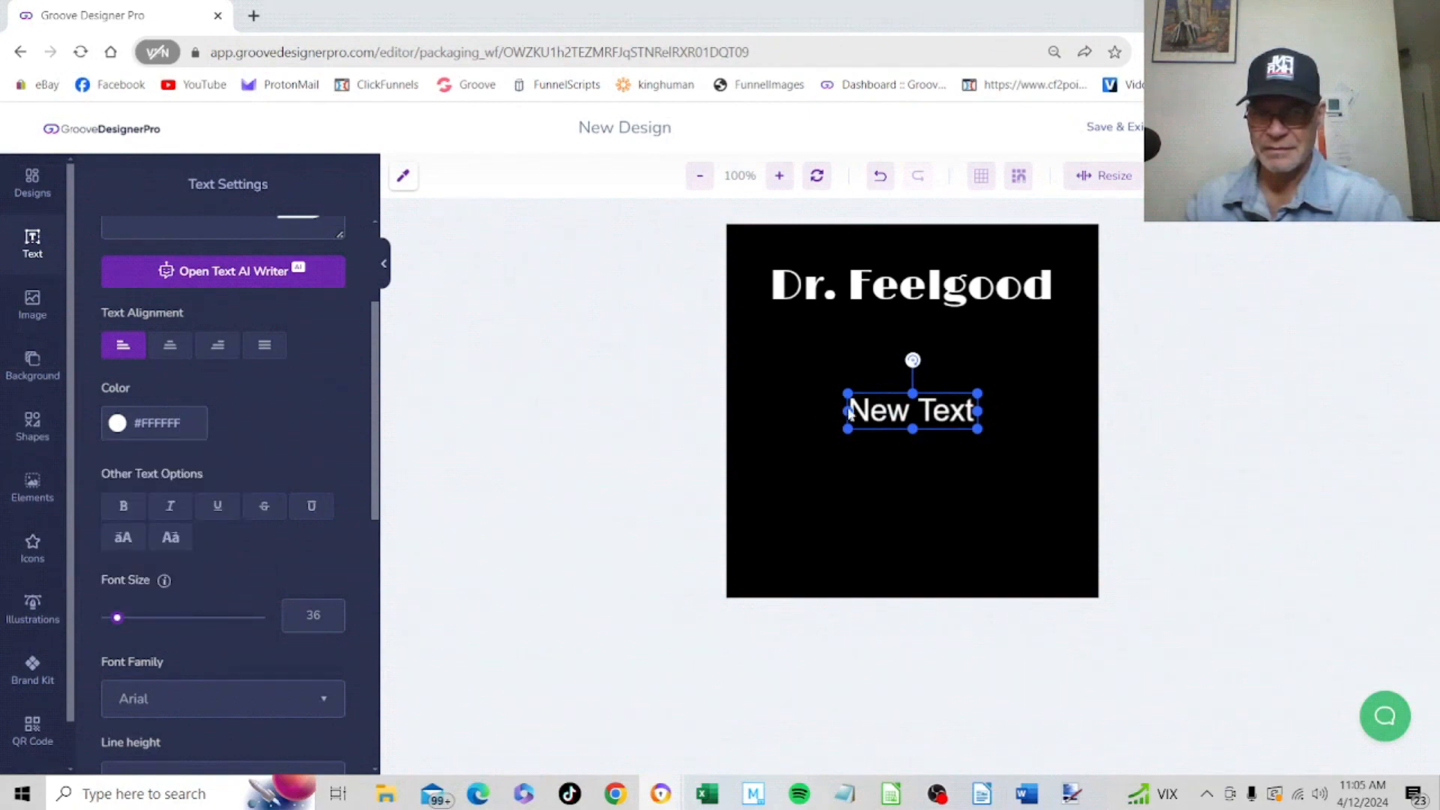
# Replace the second text layer's wording with "Super Maximum"
pyautogui.scroll(3, 378, 329)
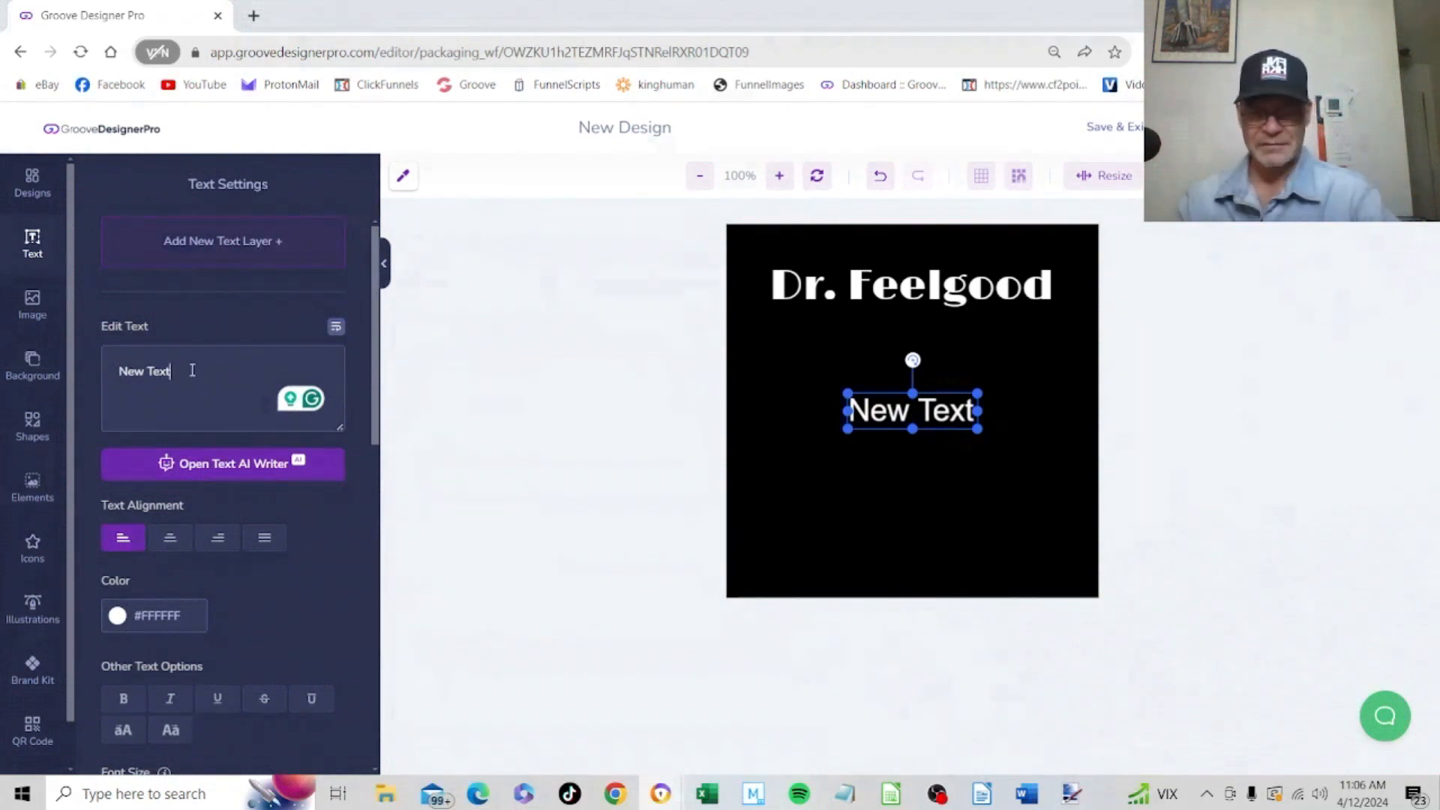
pyautogui.hotkey('ctrl', 'a')
pyautogui.press('BackSpace')
pyautogui.write('Super Maximum')
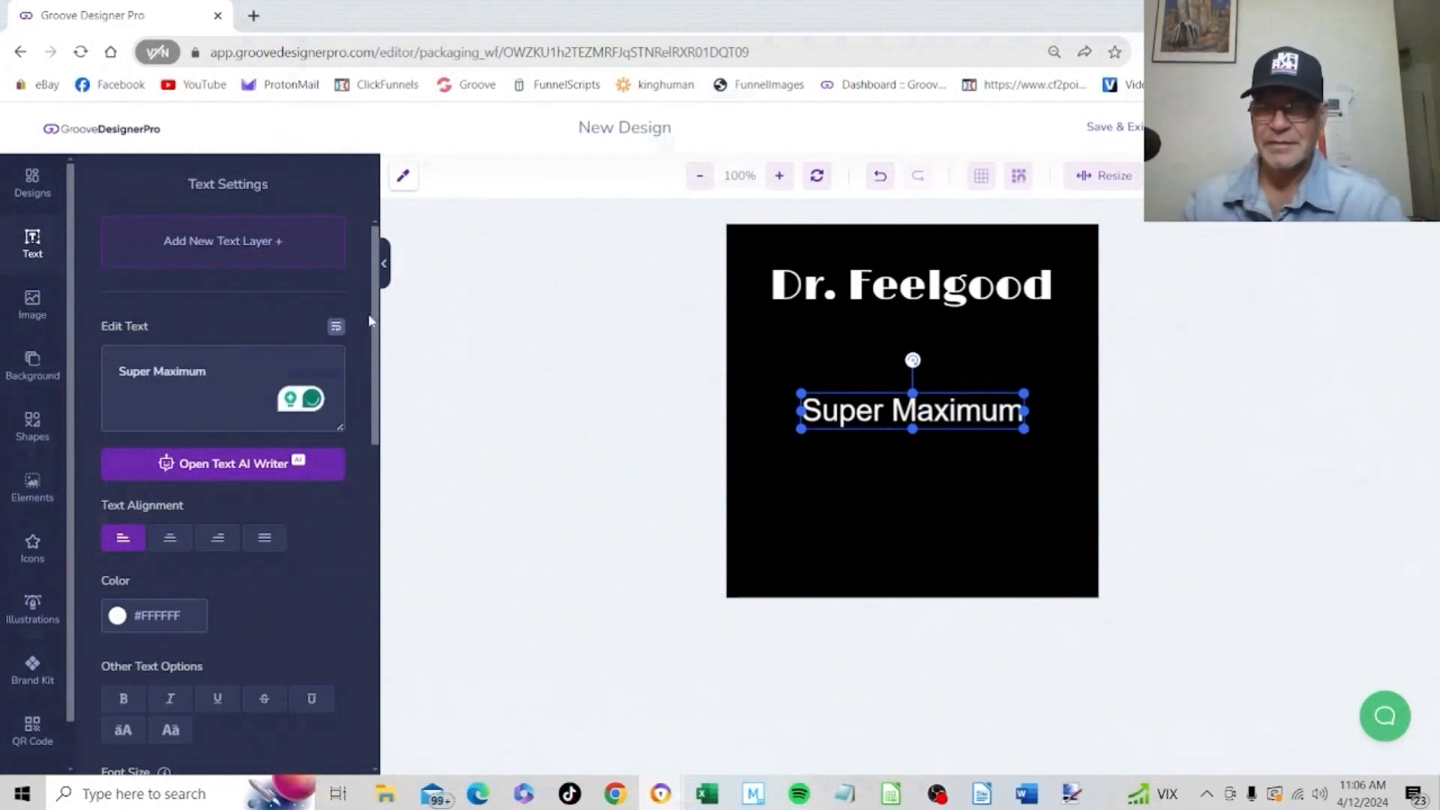
# Enable a linear gradient colour on the "Super Maximum" text and set the gradient angle to 126
pyautogui.moveTo(377, 297); pyautogui.dragTo(377, 311)
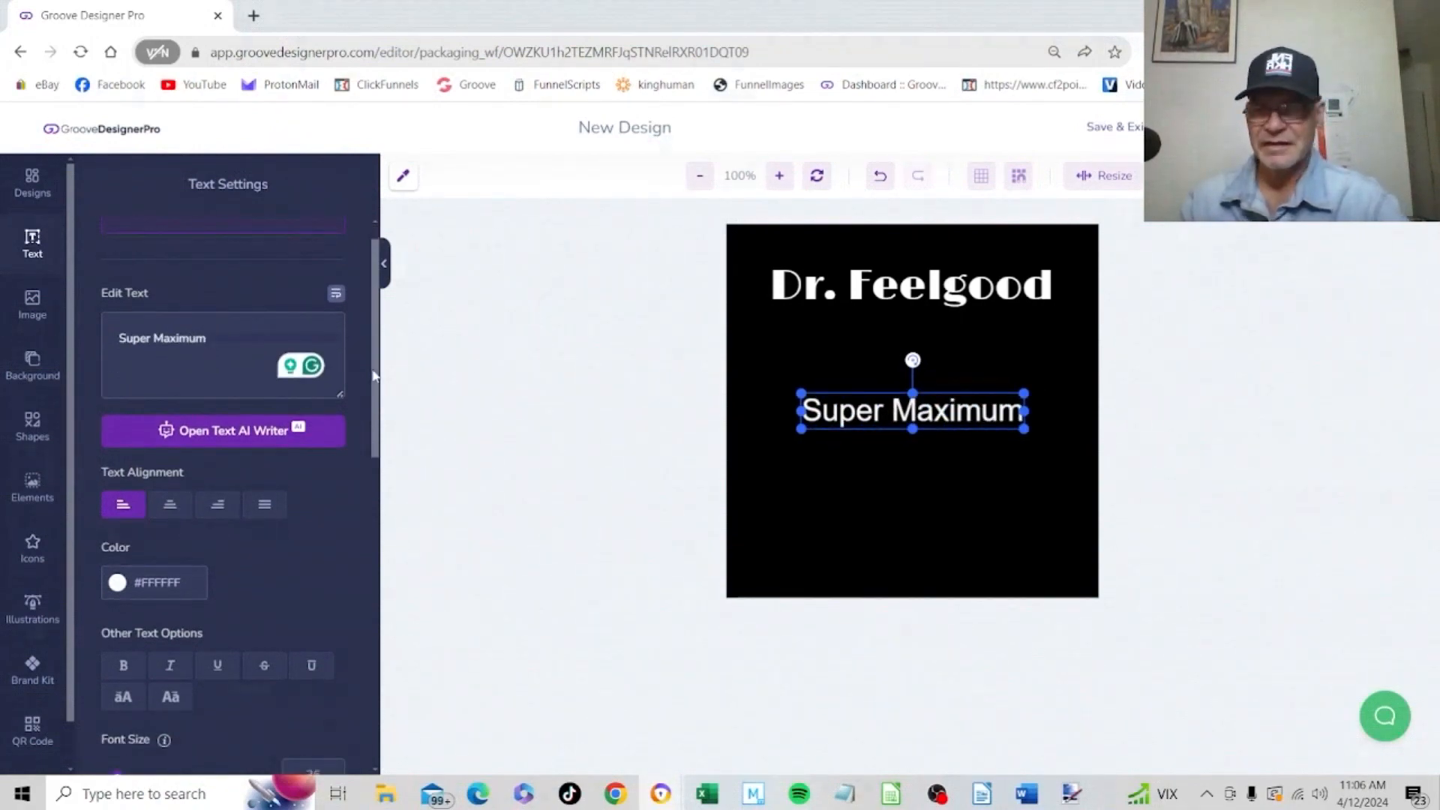
pyautogui.moveTo(373, 375); pyautogui.dragTo(365, 720)
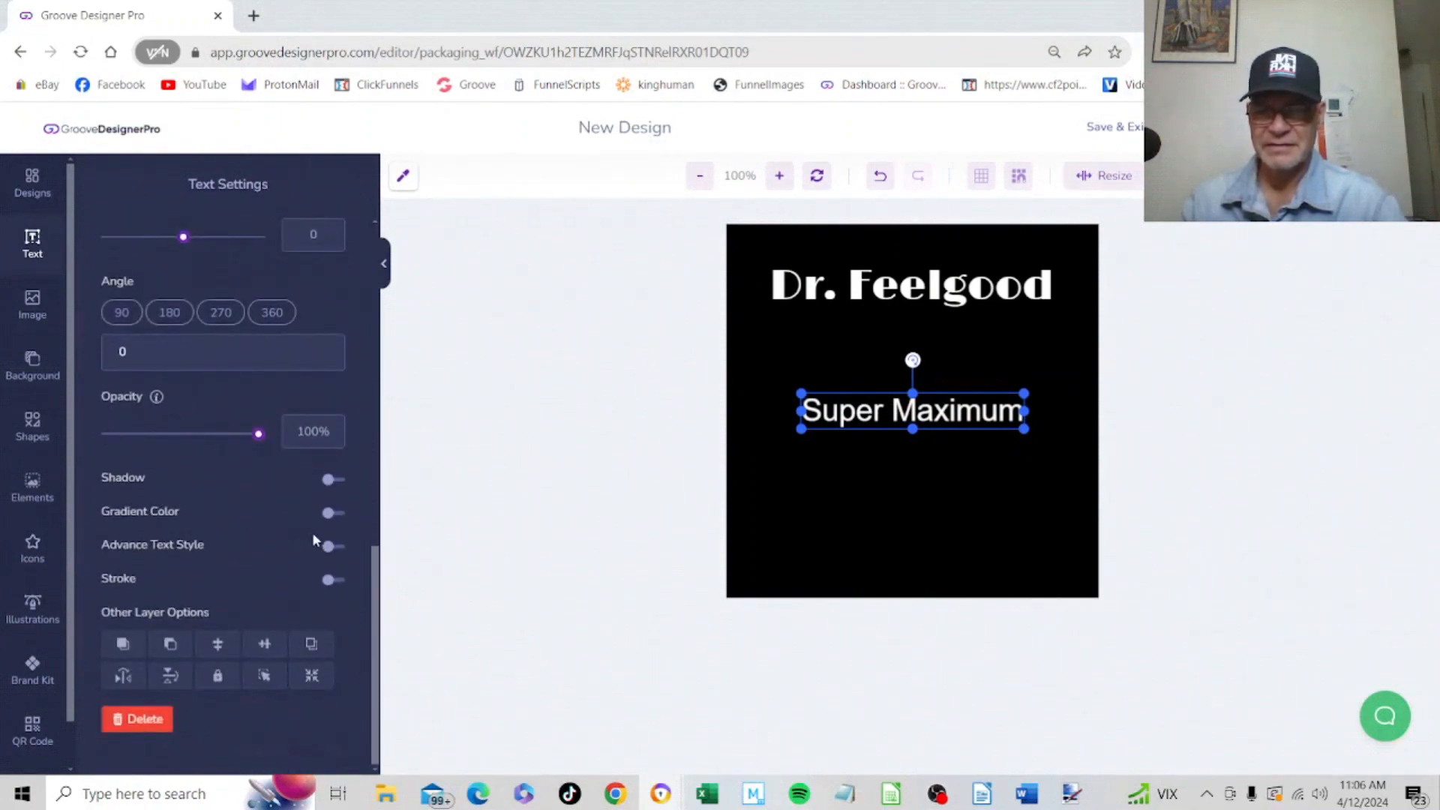
pyautogui.click(339, 516)
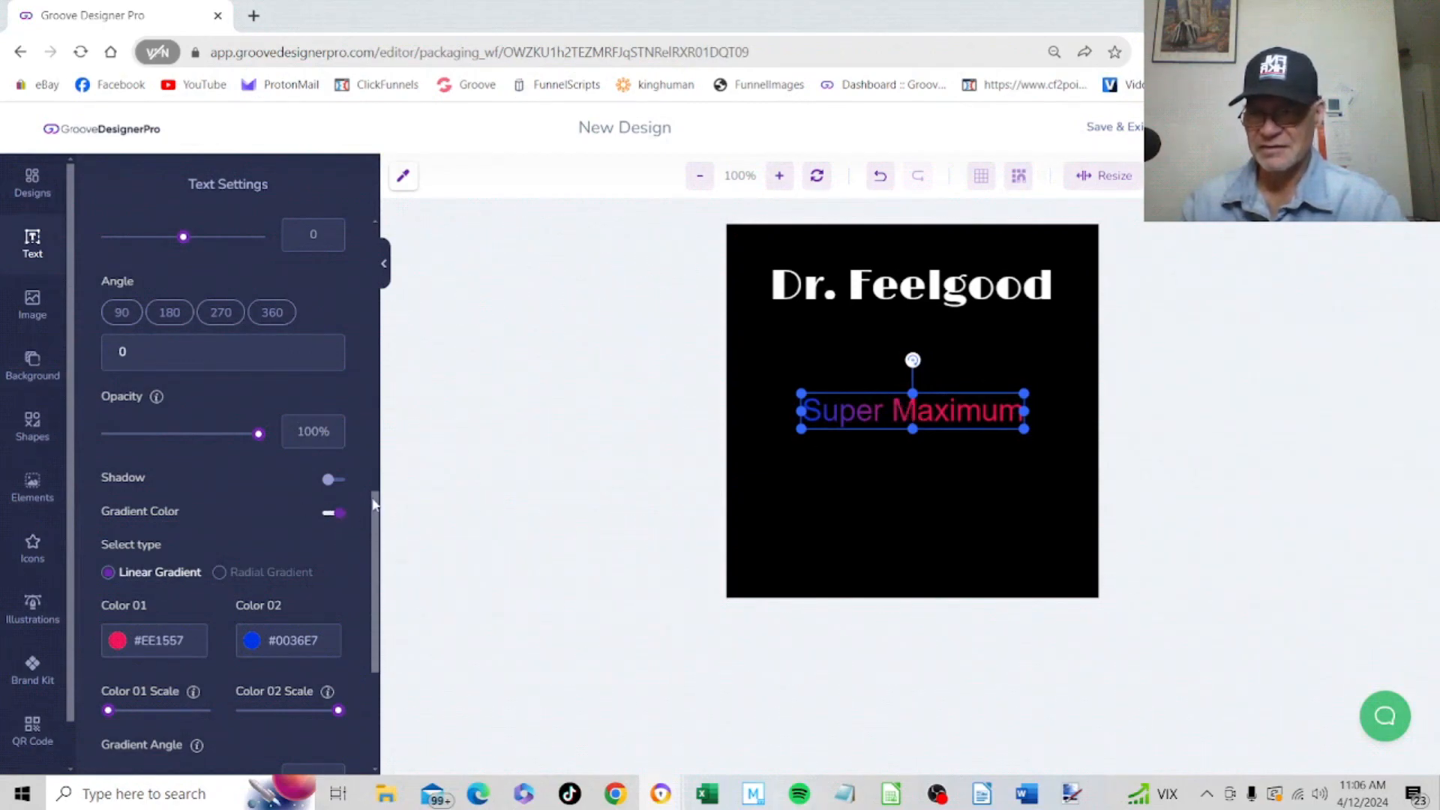
pyautogui.scroll(-3, 297, 516)
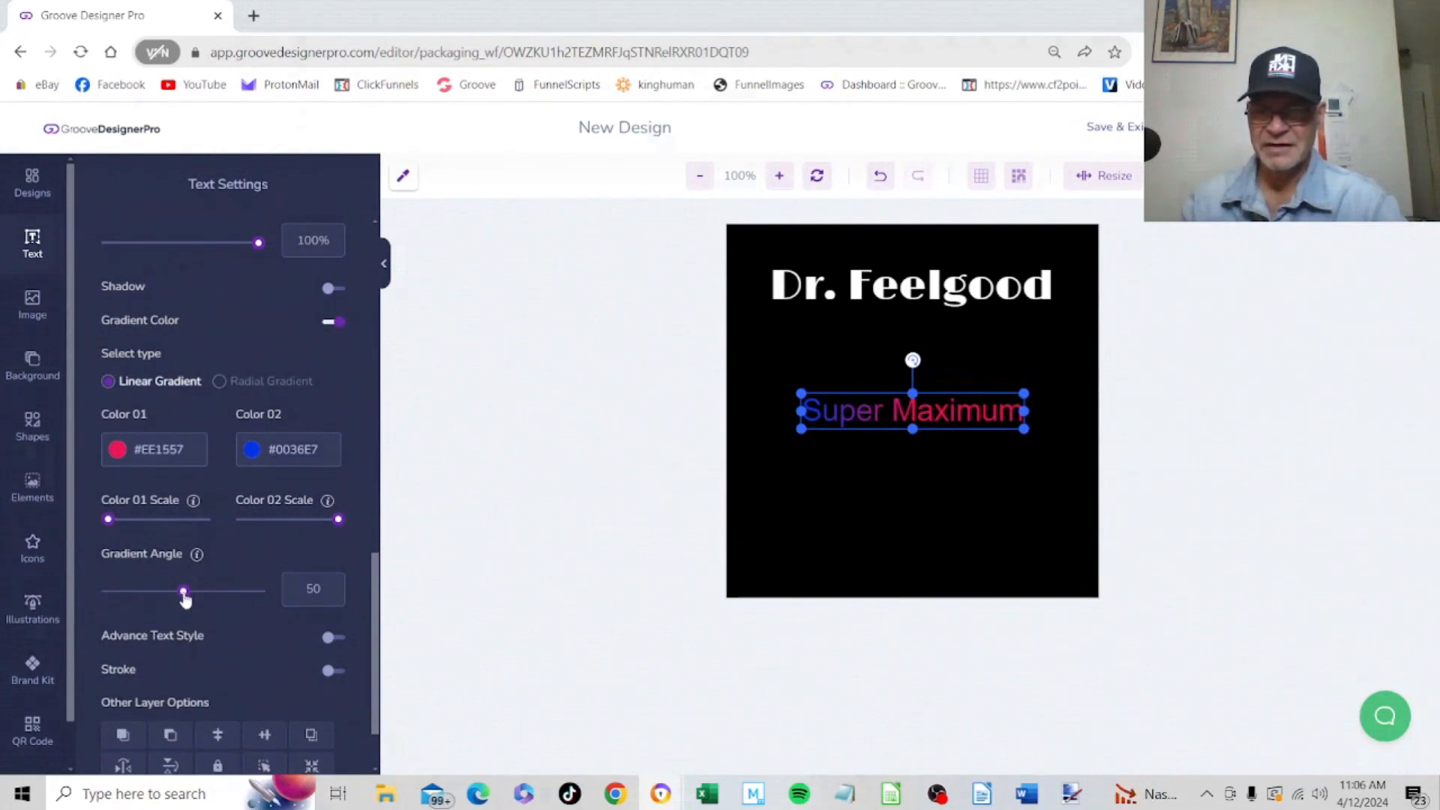
pyautogui.moveTo(185, 597)
pyautogui.mouseDown()
pyautogui.moveTo(142, 600)
pyautogui.moveTo(264, 610)
pyautogui.moveTo(161, 595)
pyautogui.mouseUp()
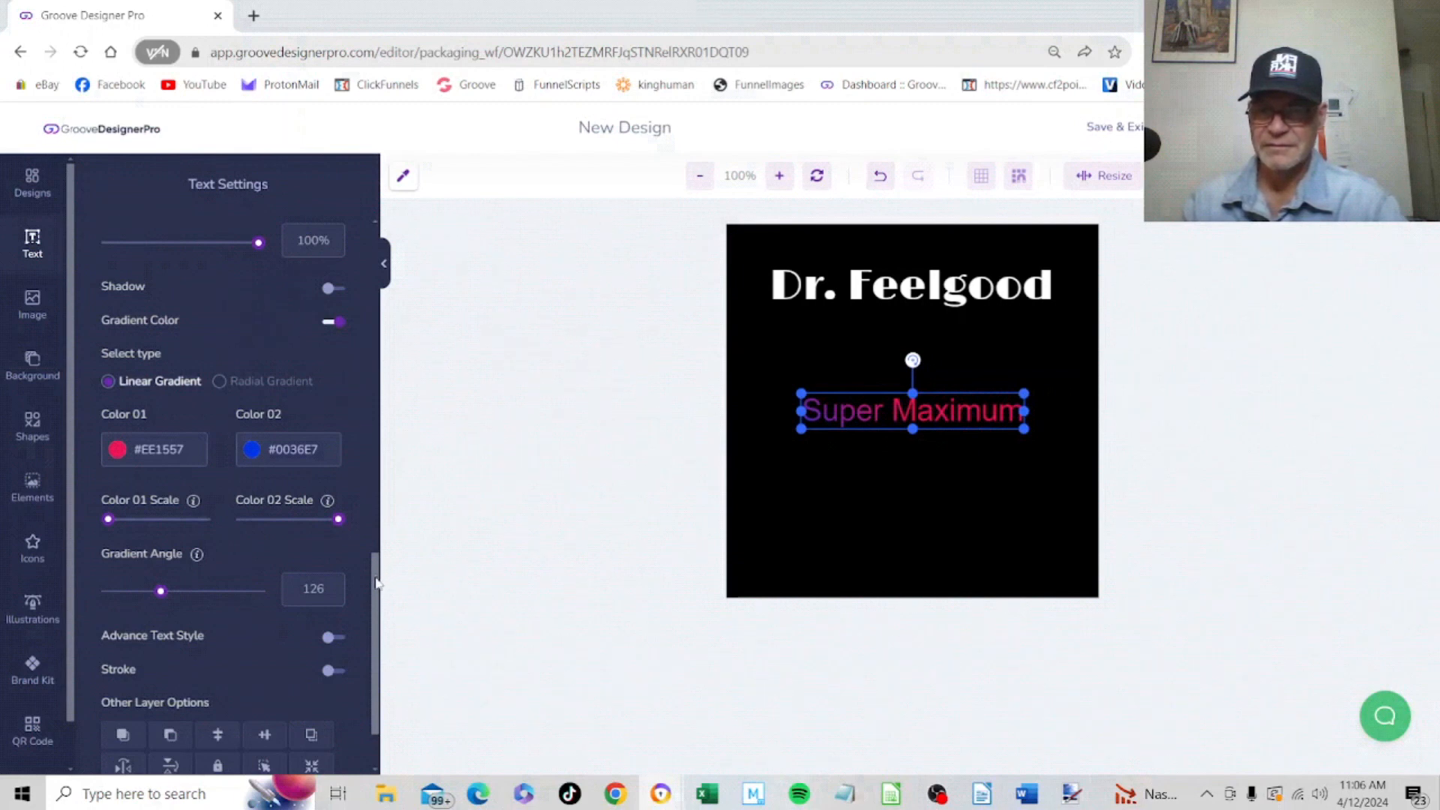
# Set the "Super Maximum" text's font to Bevan and its font size to 41
pyautogui.moveTo(377, 583); pyautogui.dragTo(378, 435)
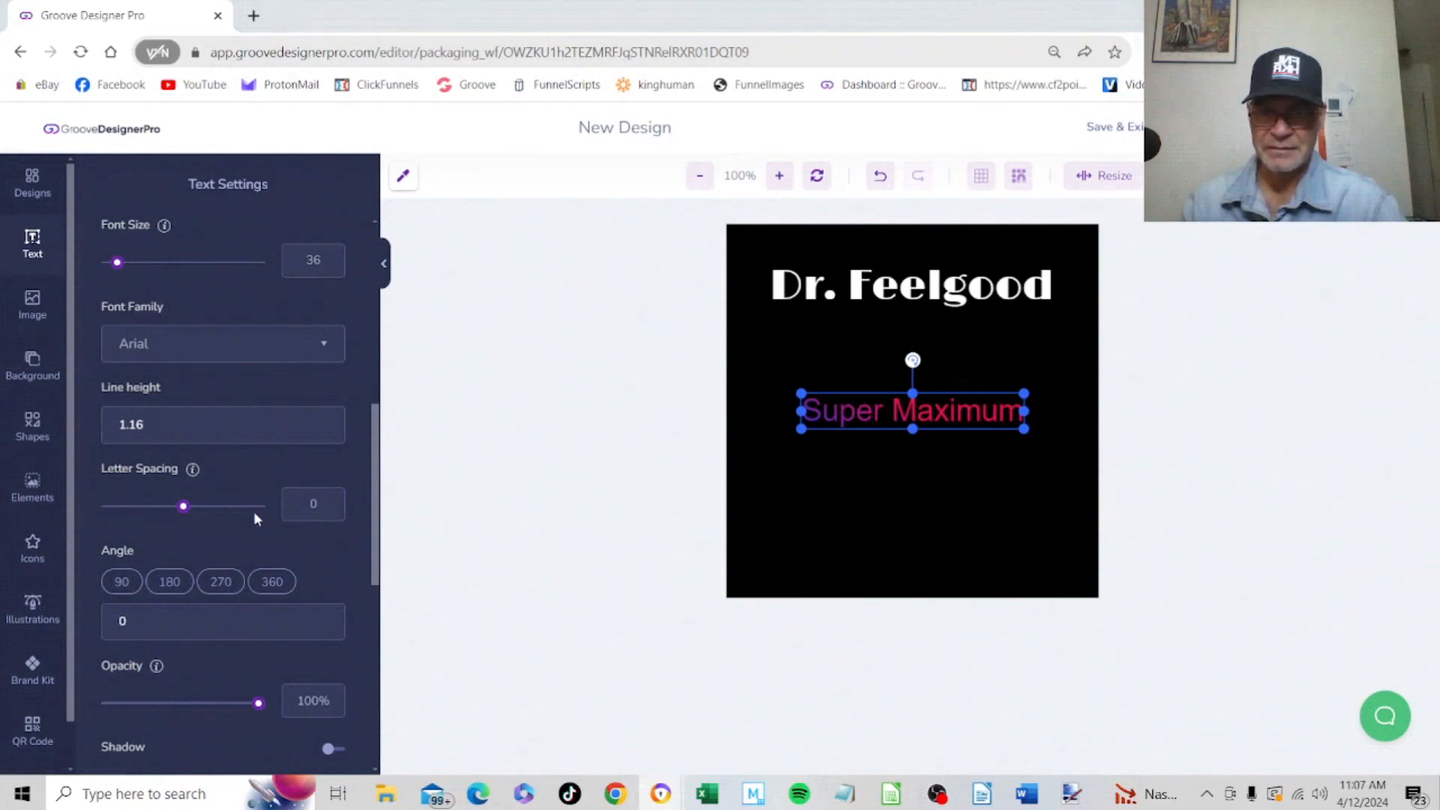
pyautogui.click(289, 361)
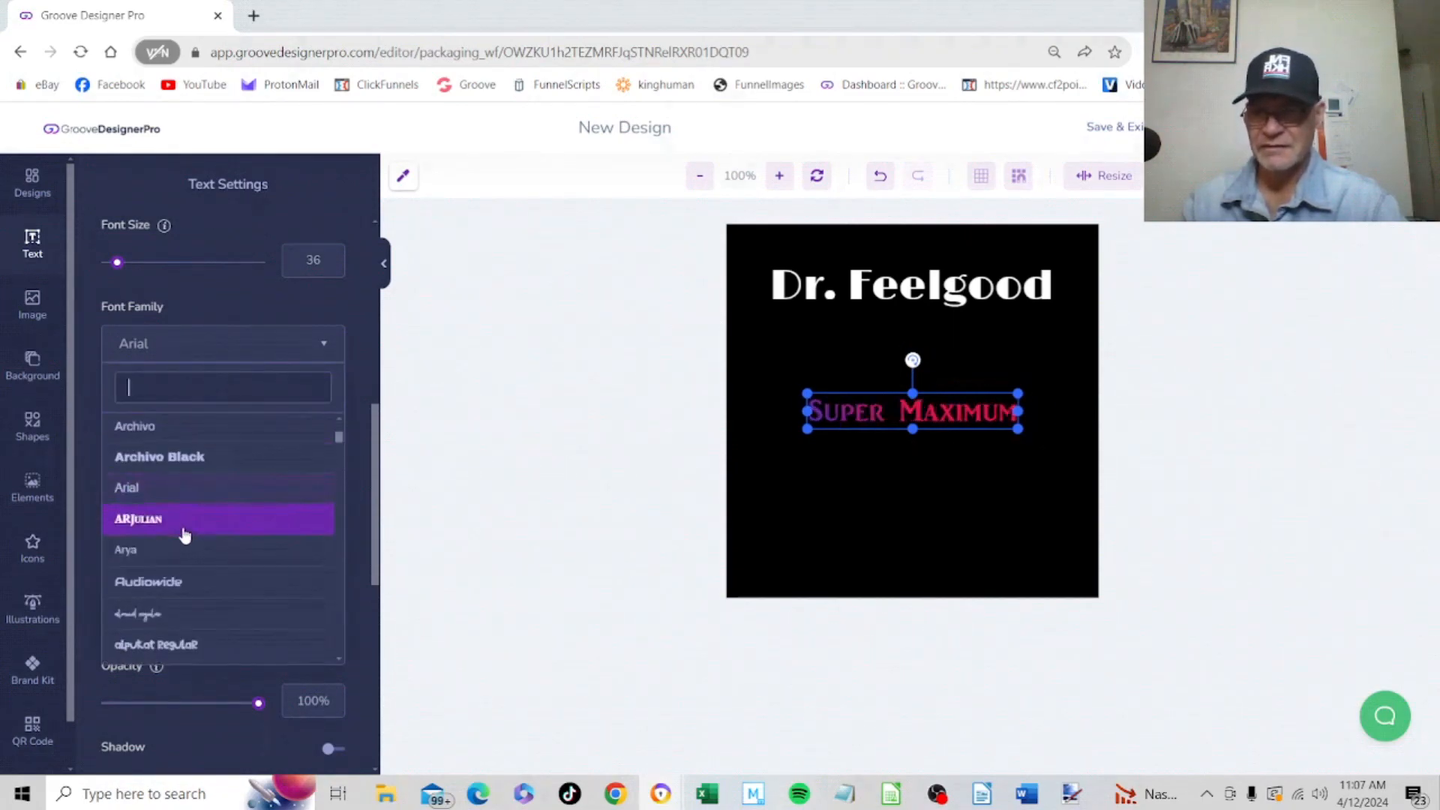
pyautogui.scroll(-3, 183, 525)
pyautogui.scroll(-5, 180, 542)
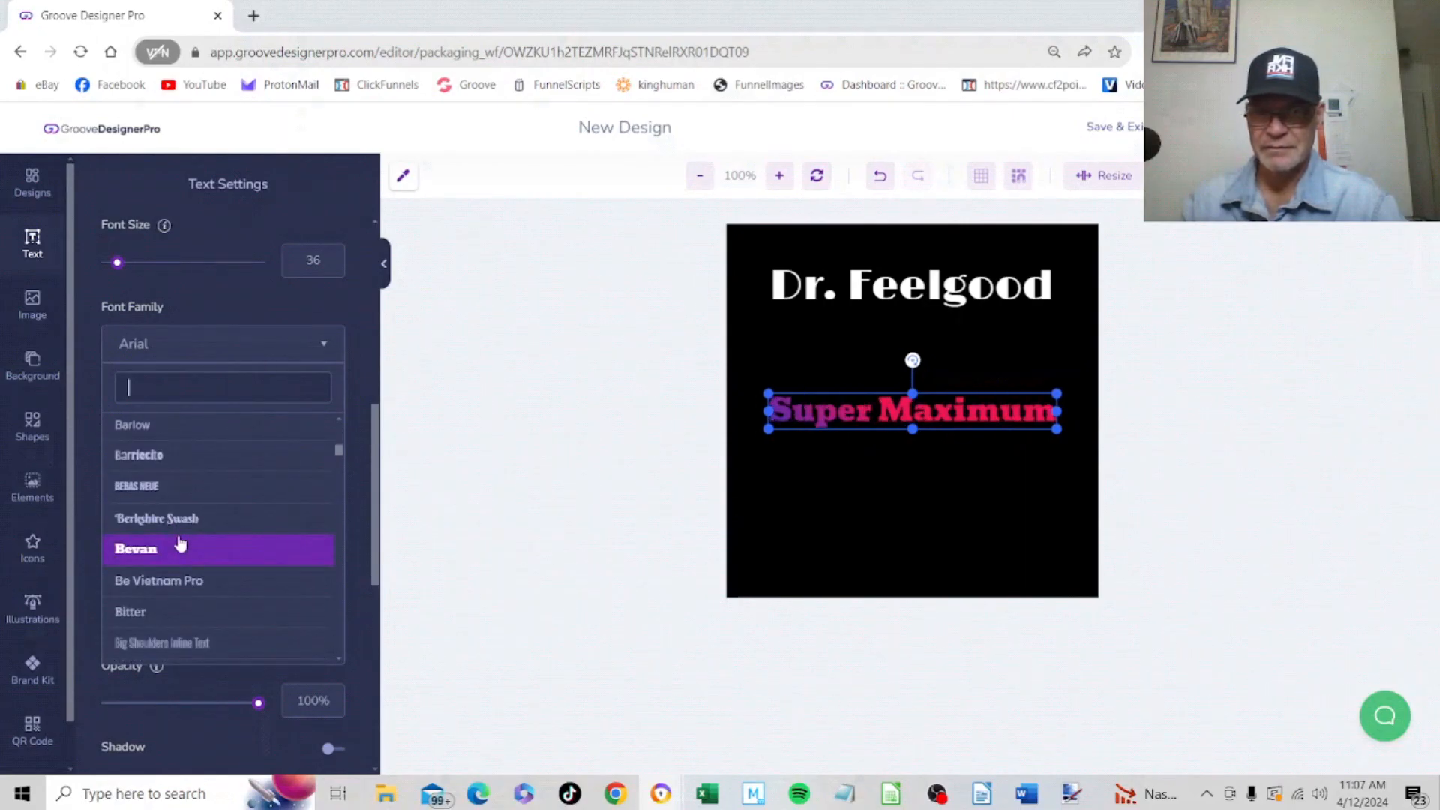
pyautogui.click(177, 548)
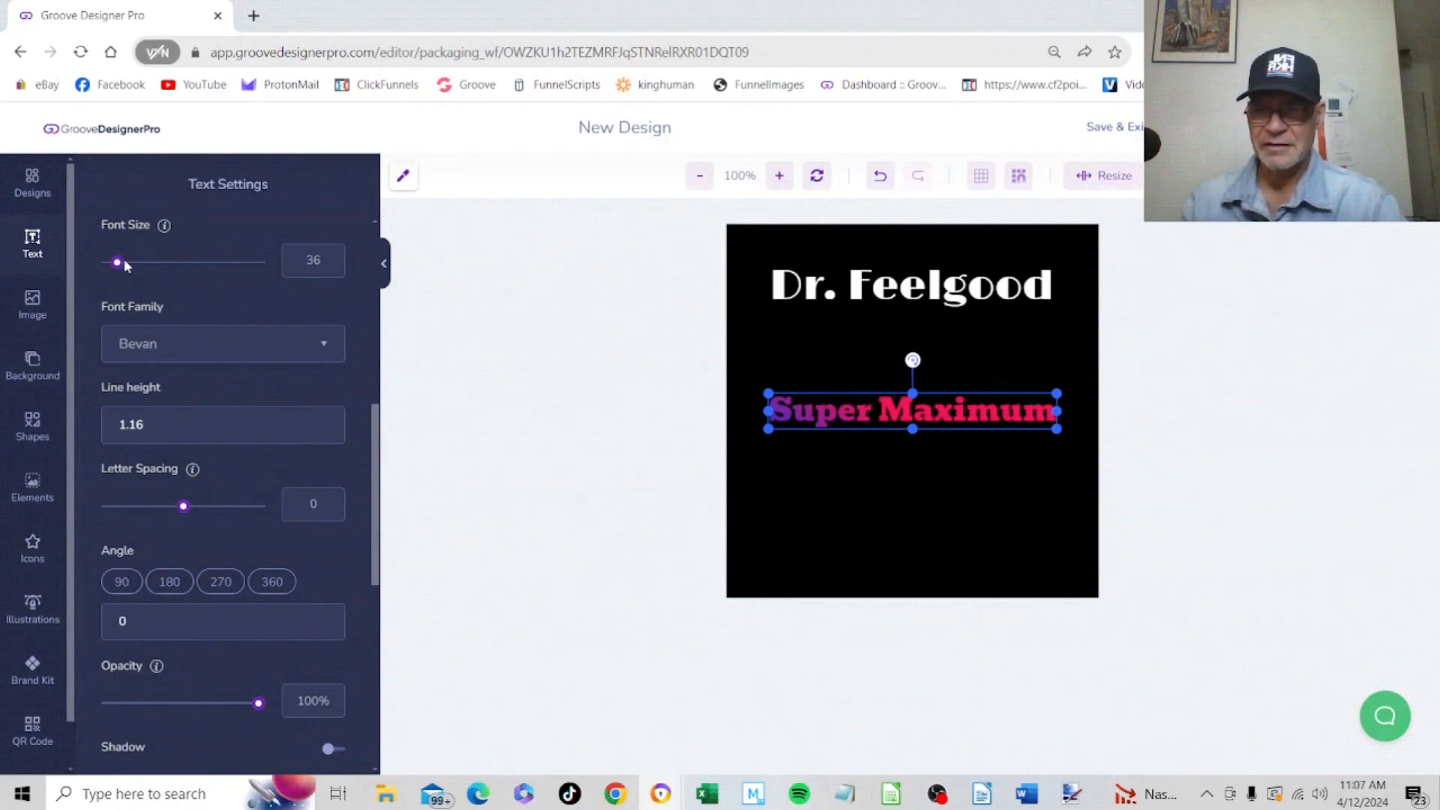
pyautogui.moveTo(120, 267); pyautogui.dragTo(121, 279)
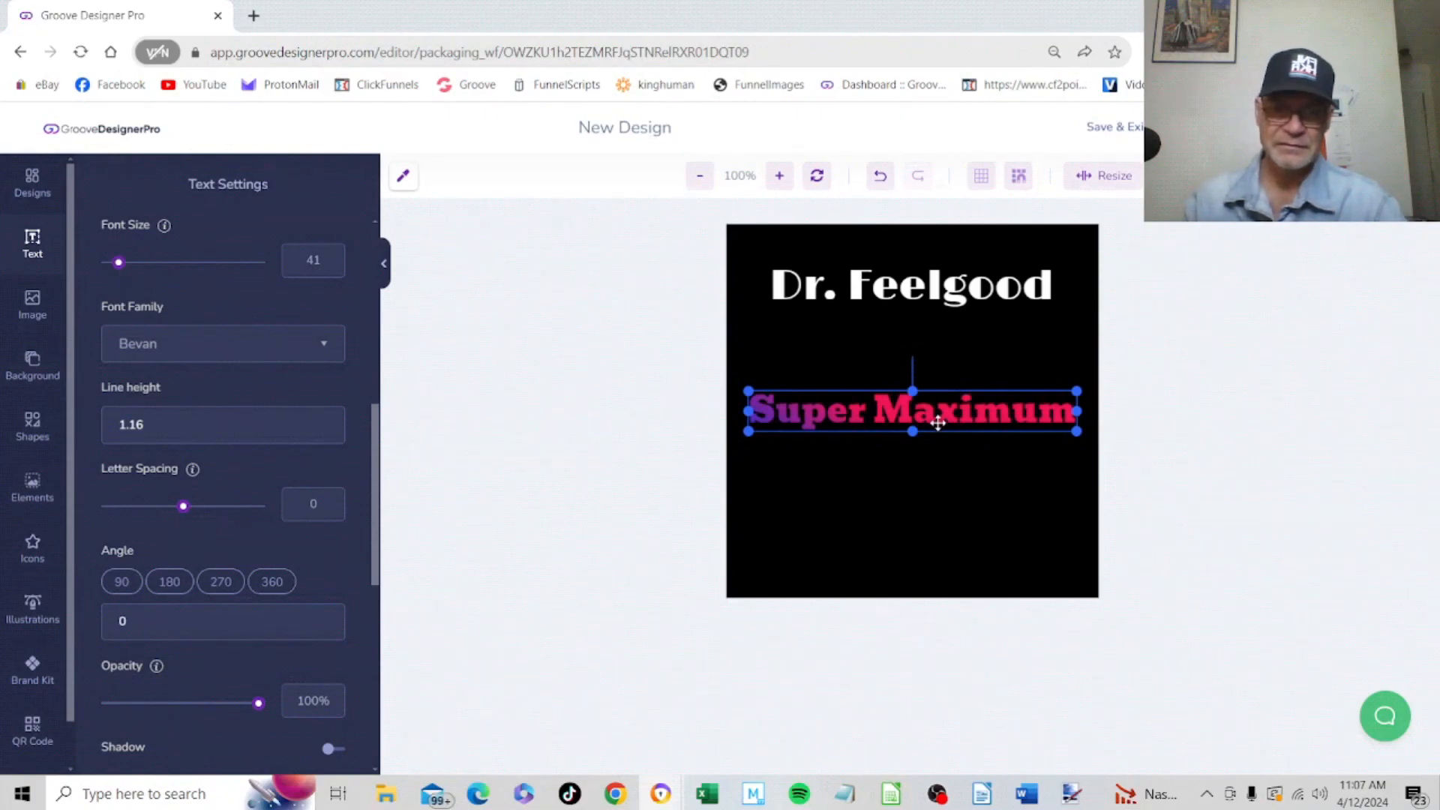
# Add a third text layer to the label and set its text colour to white #FFFFFF
pyautogui.click(883, 463)
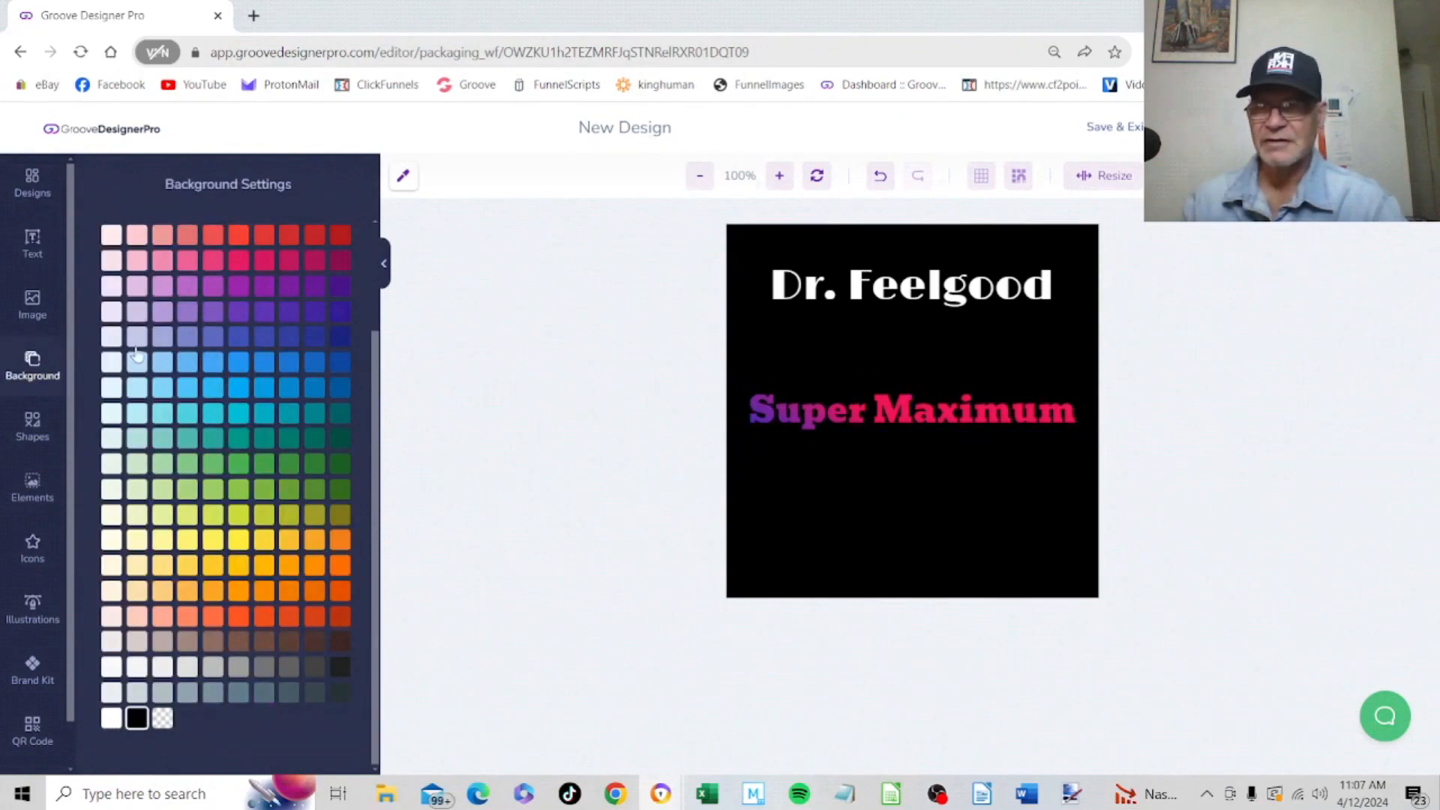
pyautogui.scroll(3, 362, 285)
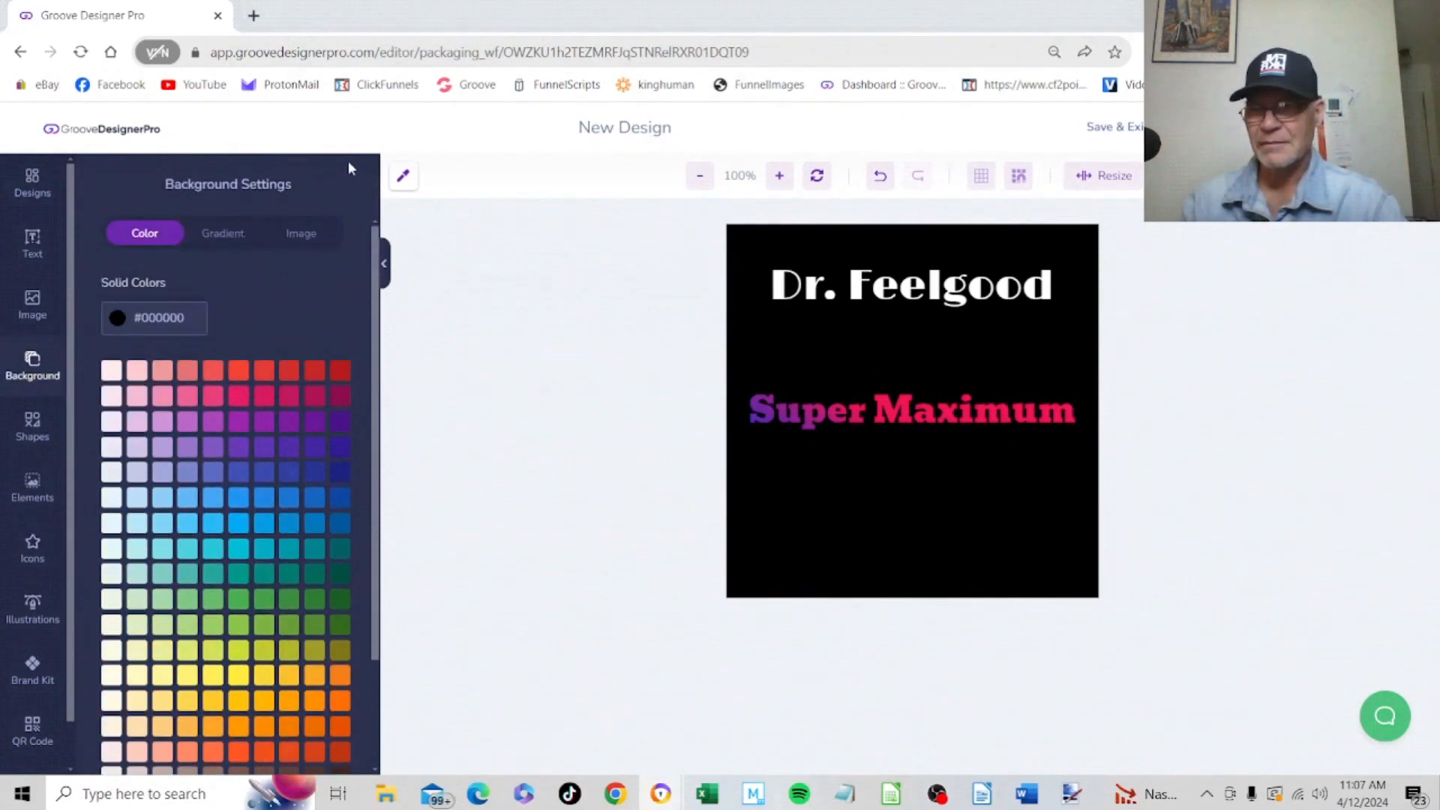
pyautogui.click(35, 238)
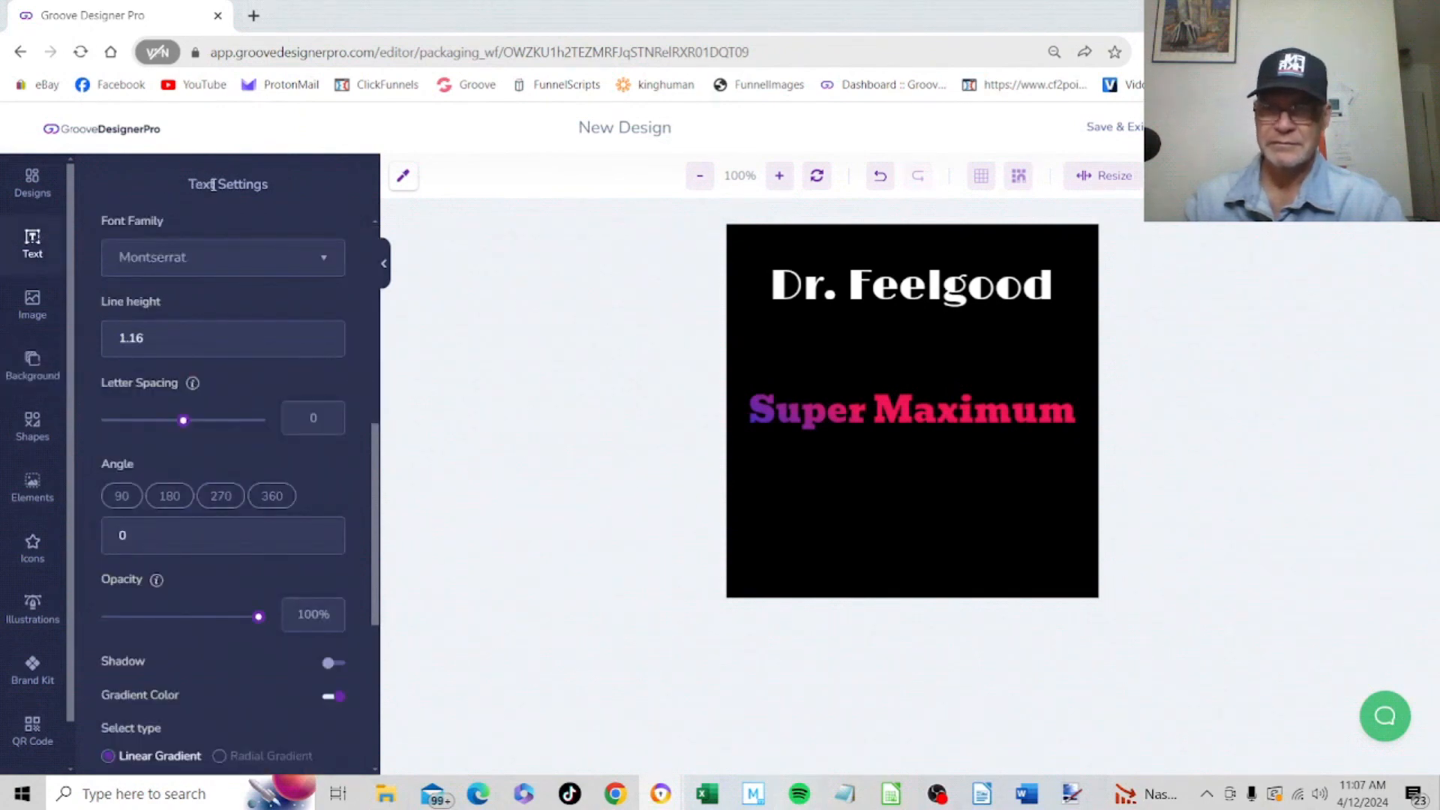
pyautogui.click(208, 263)
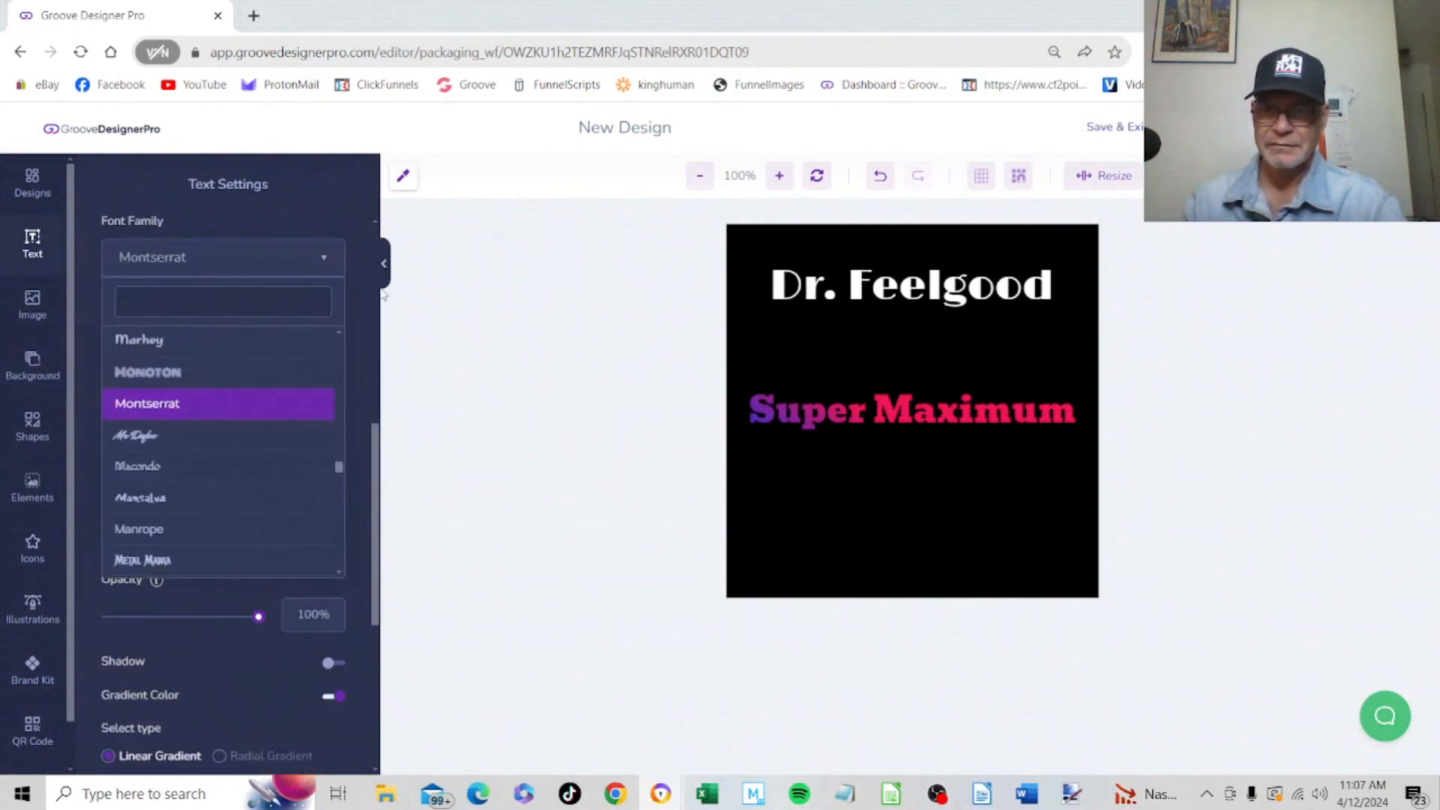
pyautogui.scroll(6, 367, 343)
pyautogui.scroll(1, 375, 402)
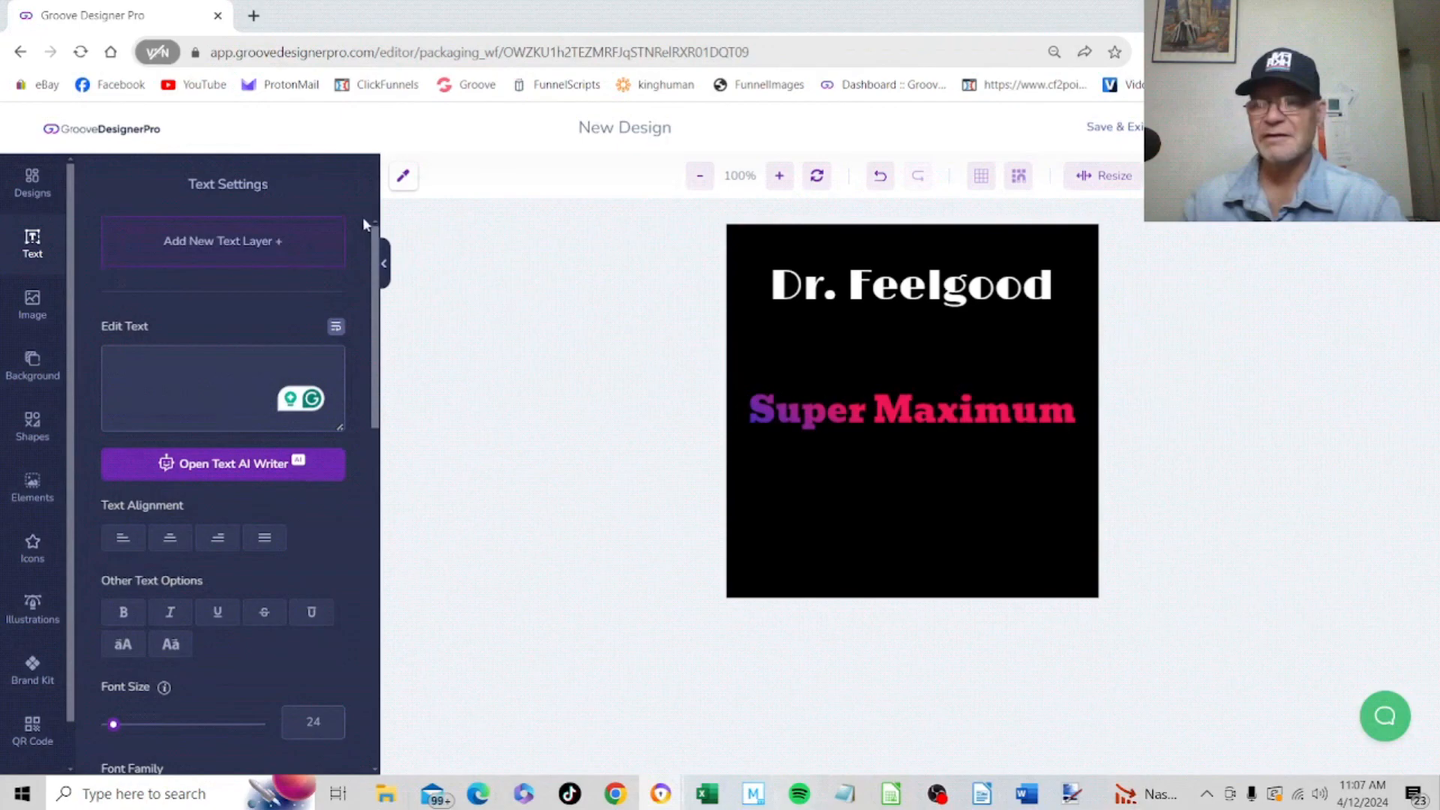
pyautogui.click(245, 248)
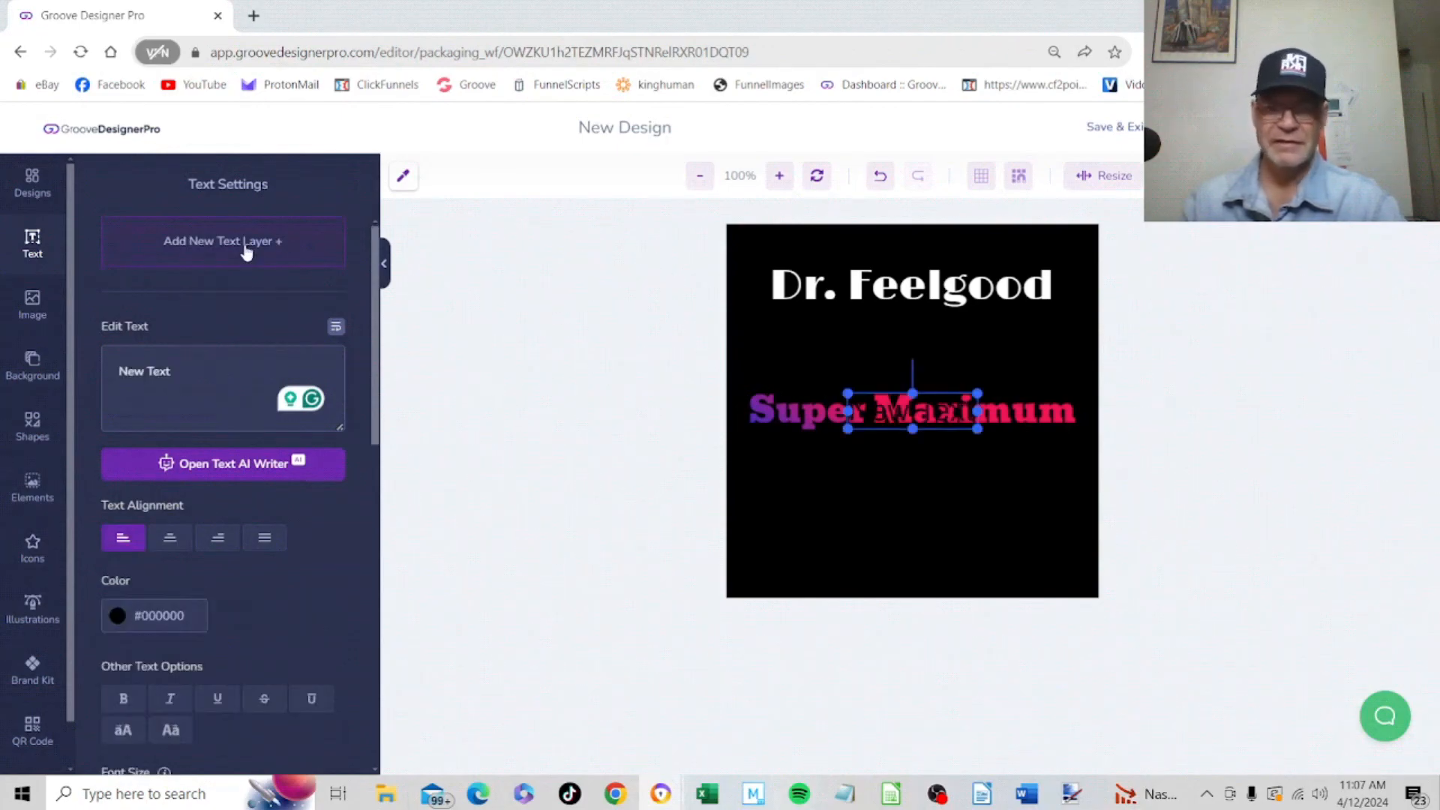
pyautogui.click(193, 617)
pyautogui.click(160, 636)
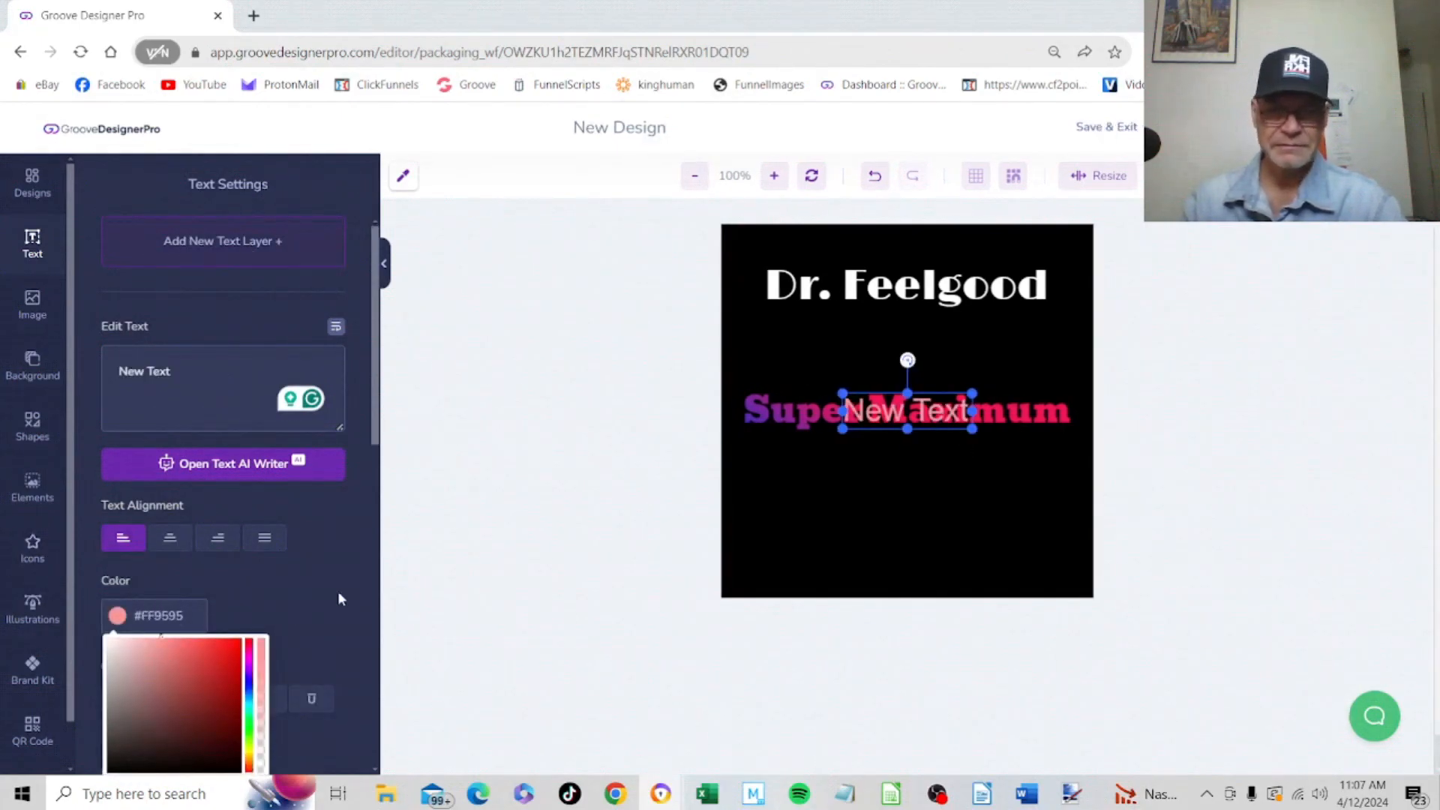
pyautogui.moveTo(160, 636); pyautogui.dragTo(70, 607)
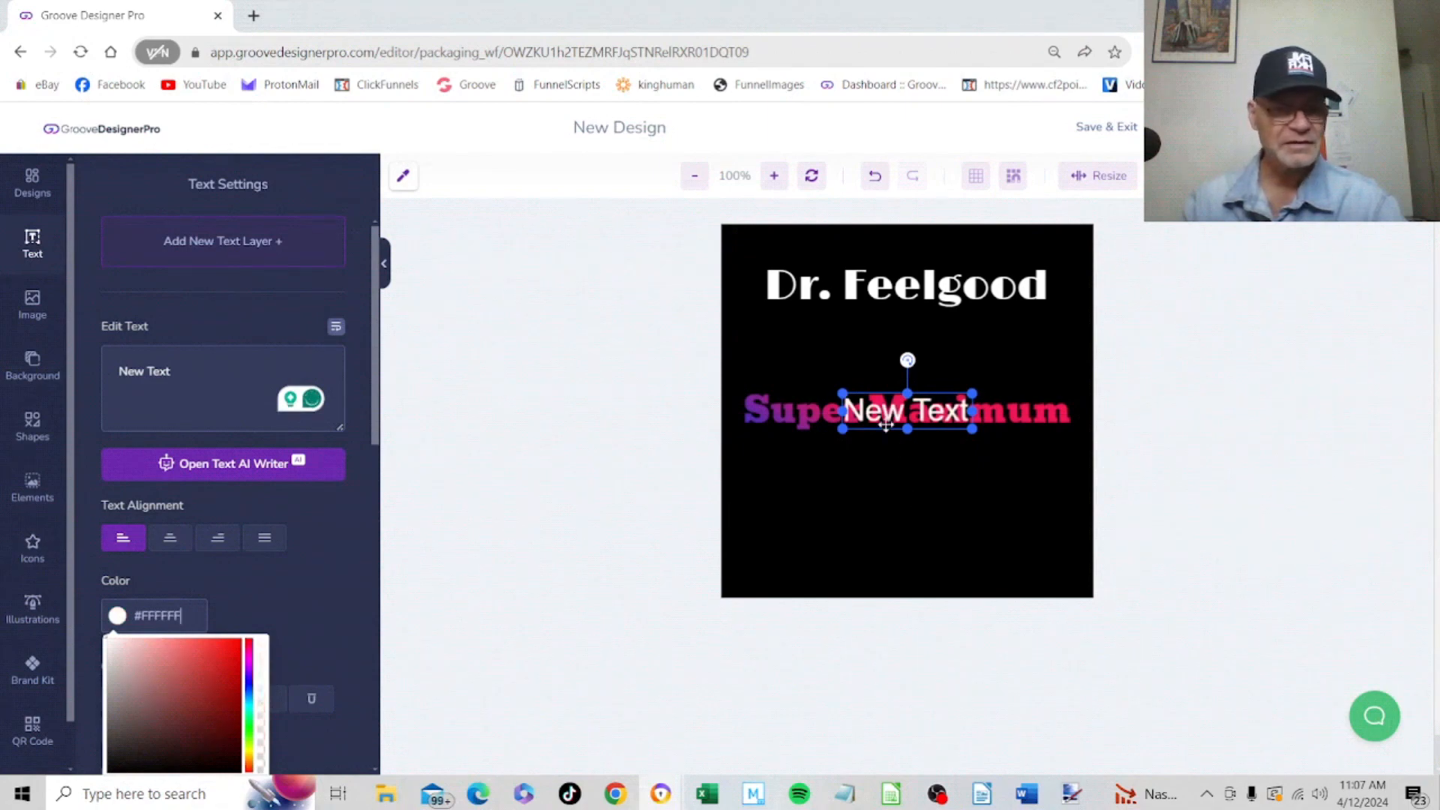
# Place the new text layer below "Super Maximum" and replace its wording with "All Day" and "Multi-Vitamin" on two lines
pyautogui.moveTo(885, 425); pyautogui.dragTo(889, 504)
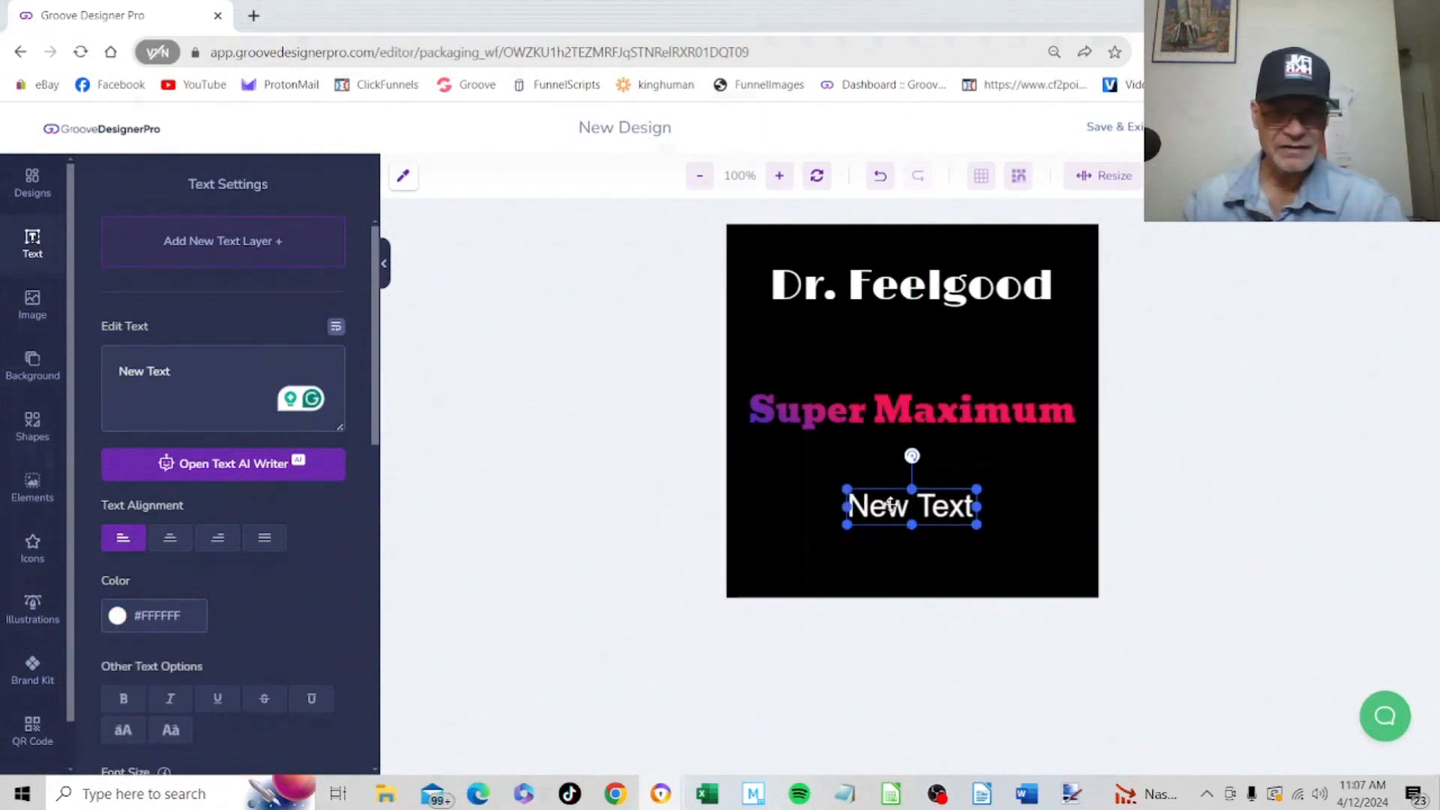
pyautogui.click(233, 376)
pyautogui.press('BackSpace')
pyautogui.press('BackSpace')
pyautogui.press('BackSpace')
pyautogui.press('BackSpace')
pyautogui.press('BackSpace')
pyautogui.press('BackSpace')
pyautogui.press('BackSpace')
pyautogui.press('BackSpace')
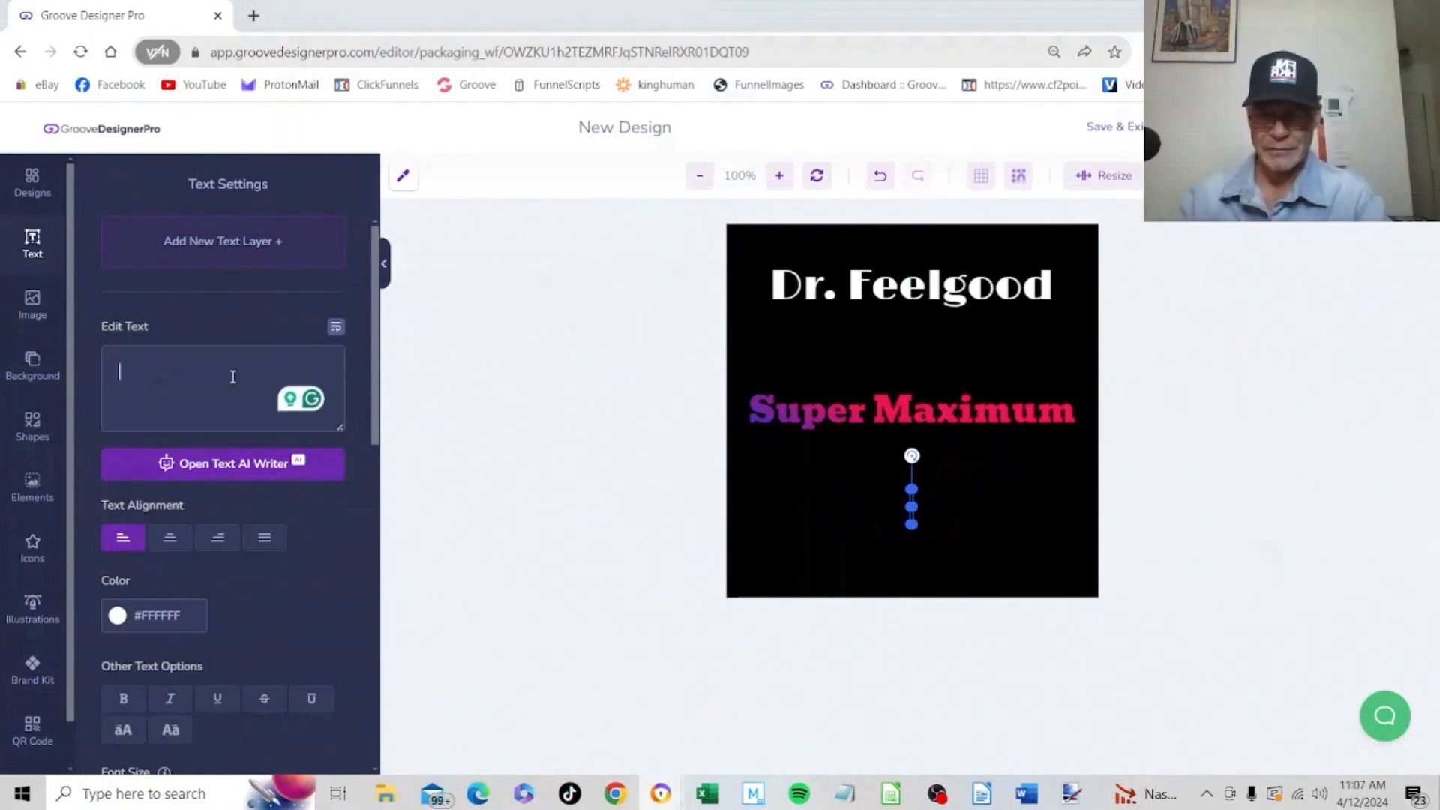
pyautogui.write('All Da')
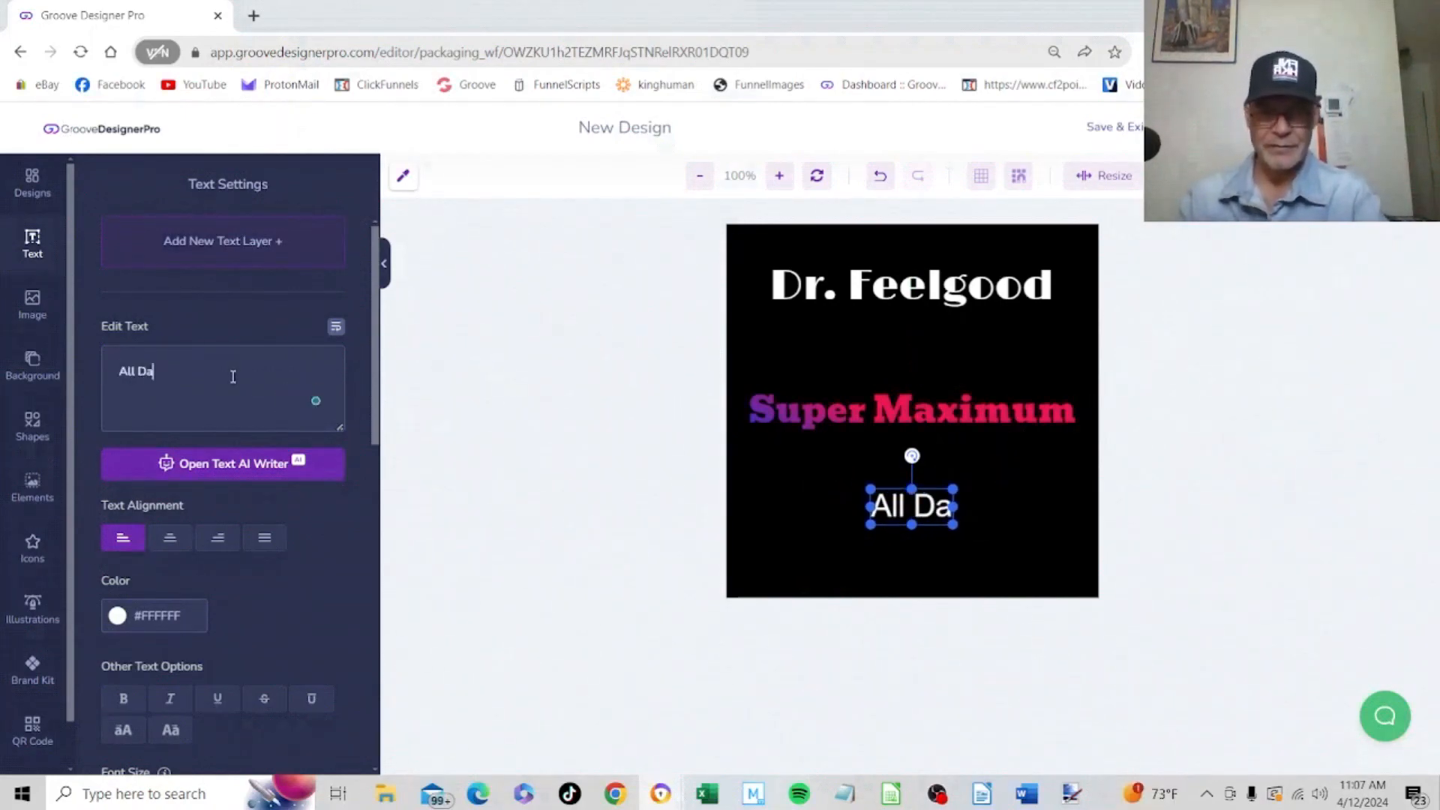
pyautogui.write('y')
pyautogui.press('Return')
pyautogui.write('Multi-')
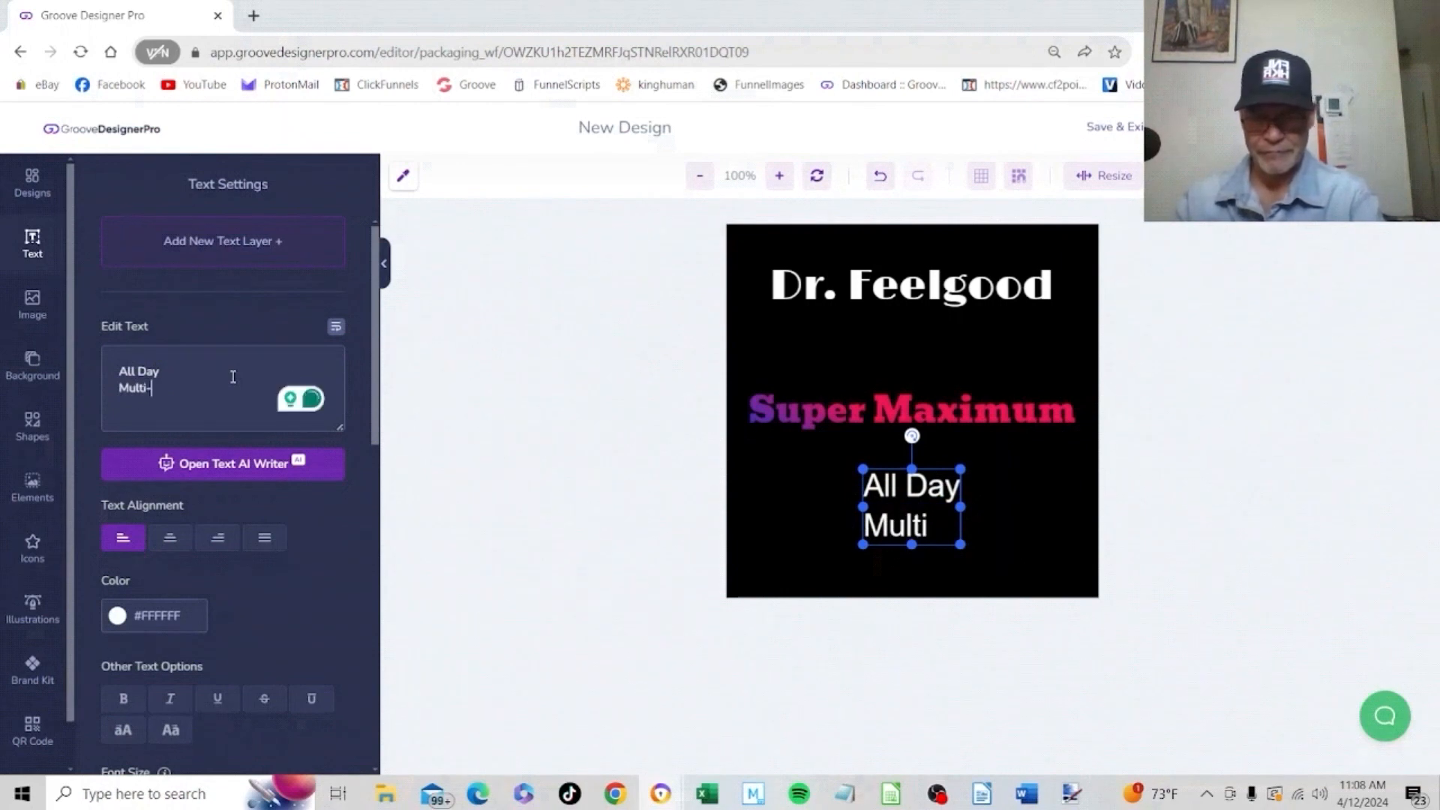
pyautogui.write('Vitamin')
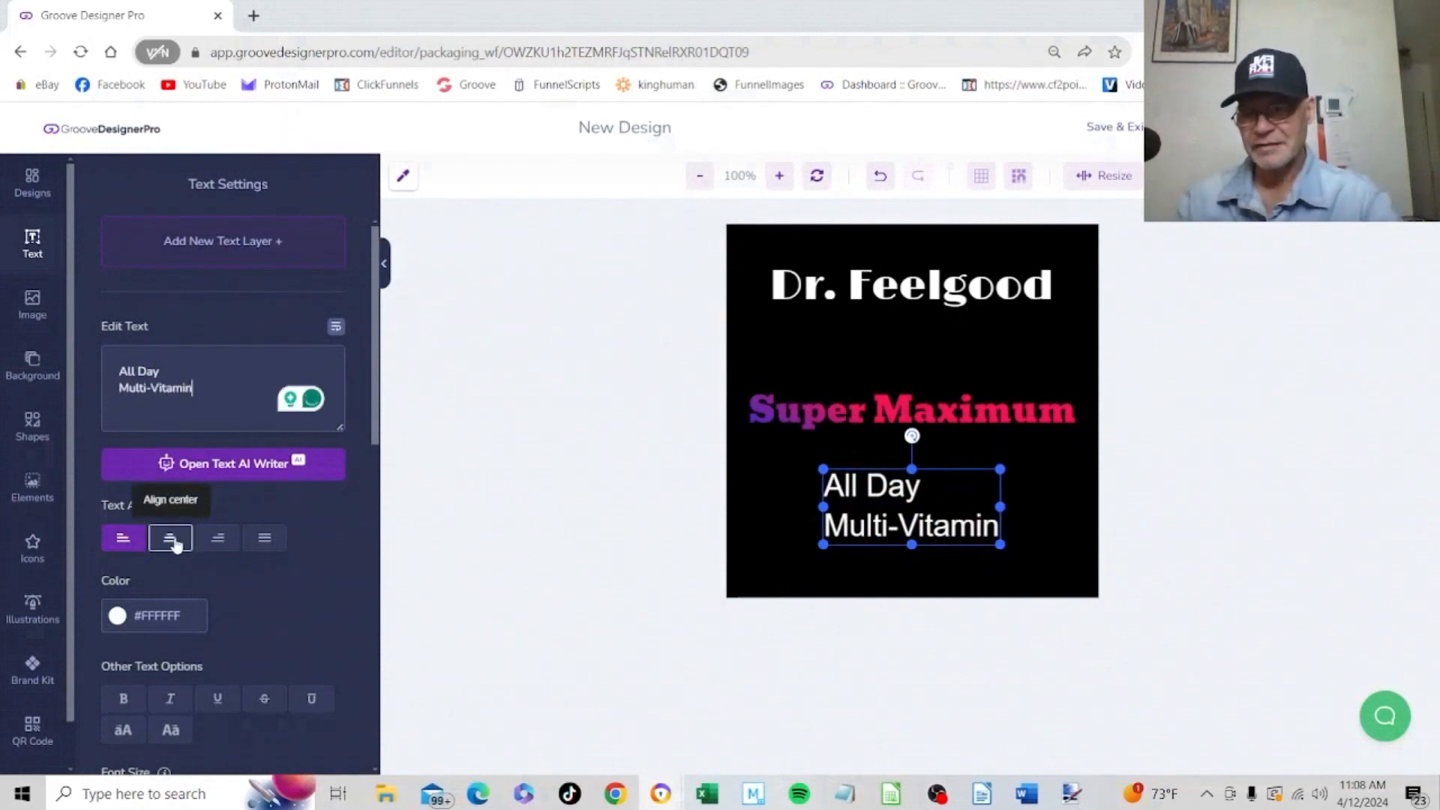
# Centre-align the "All Day Multi-Vitamin" text and set its font to Rubik Mono One
pyautogui.click(172, 539)
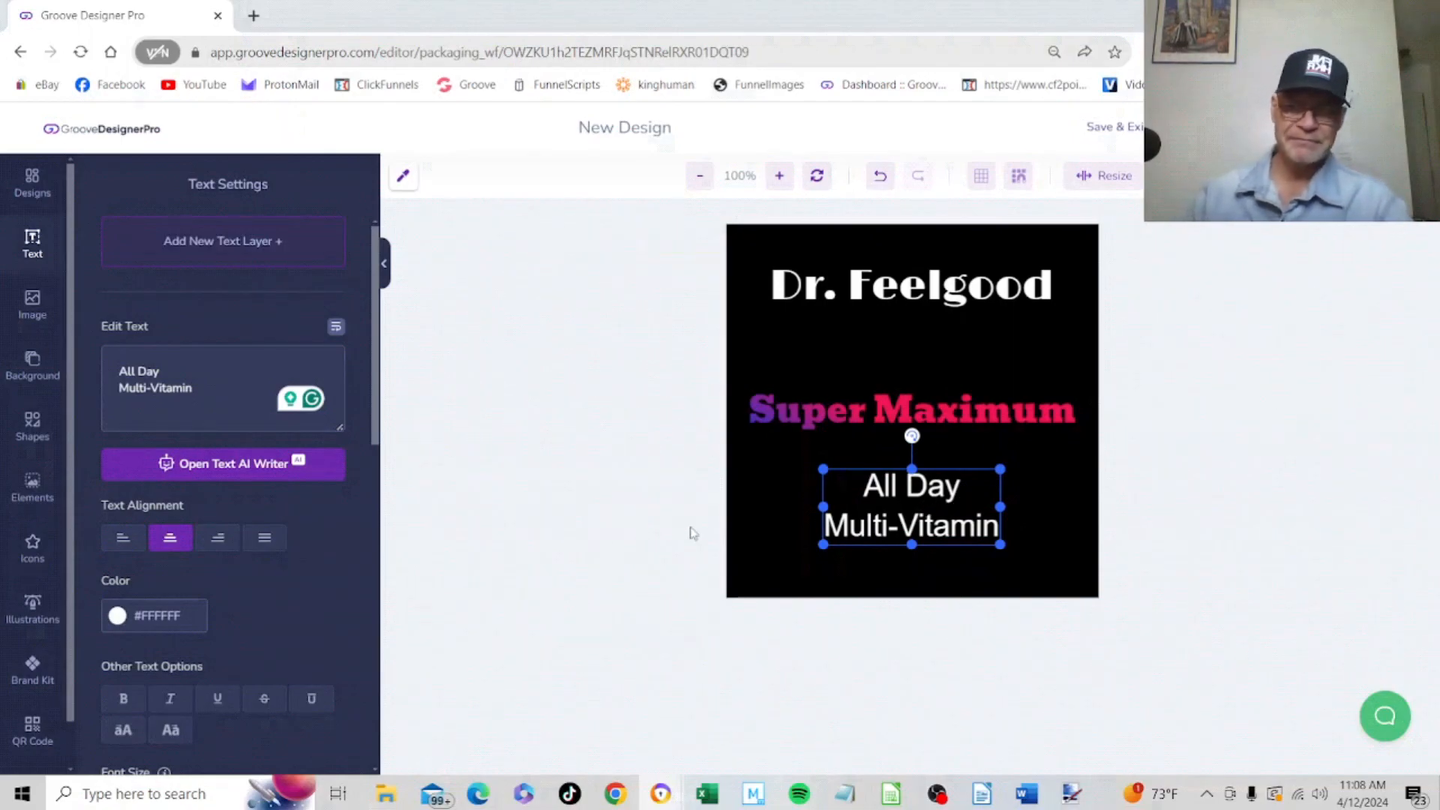
pyautogui.moveTo(378, 366); pyautogui.dragTo(363, 551)
pyautogui.click(240, 441)
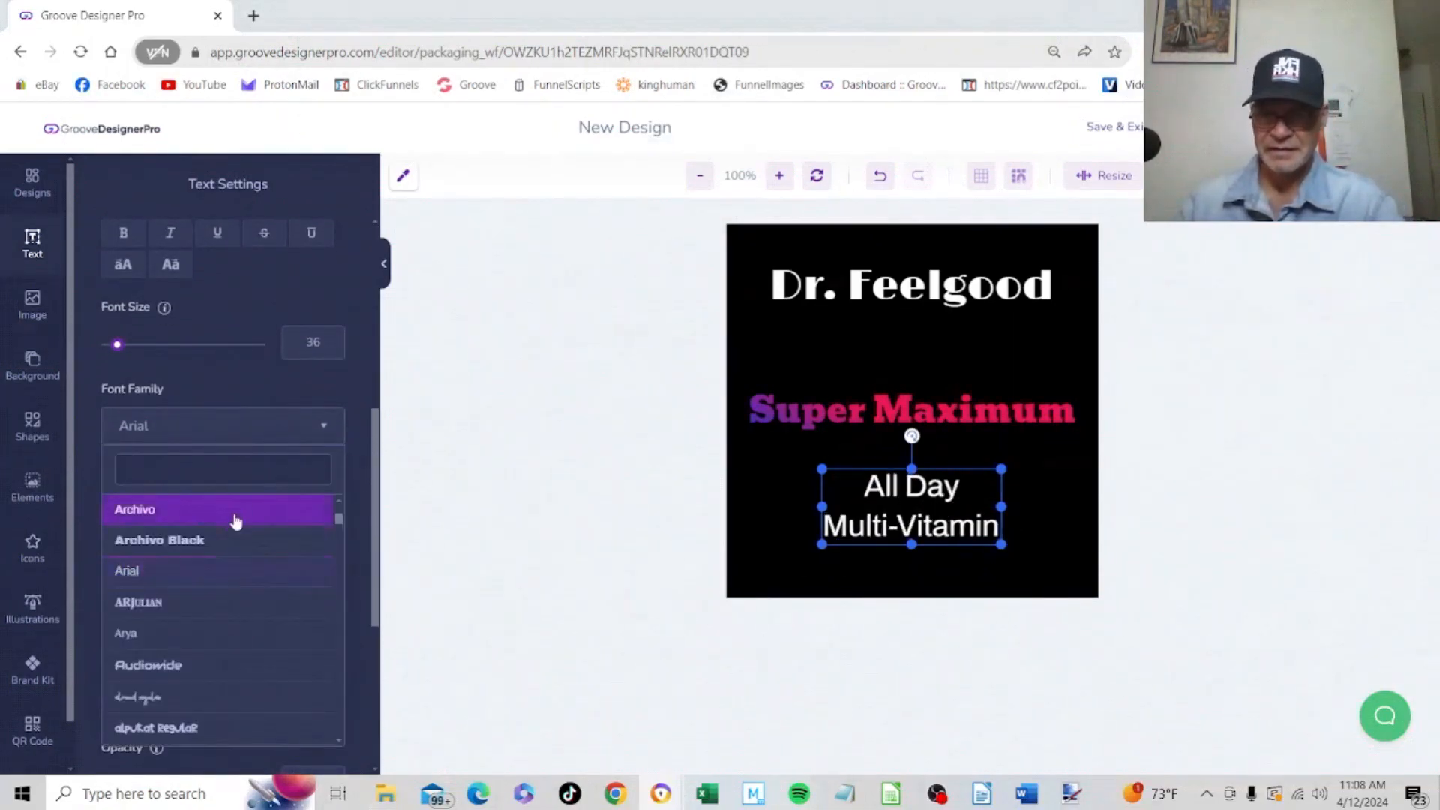
pyautogui.scroll(-10, 233, 525)
pyautogui.scroll(-15, 232, 534)
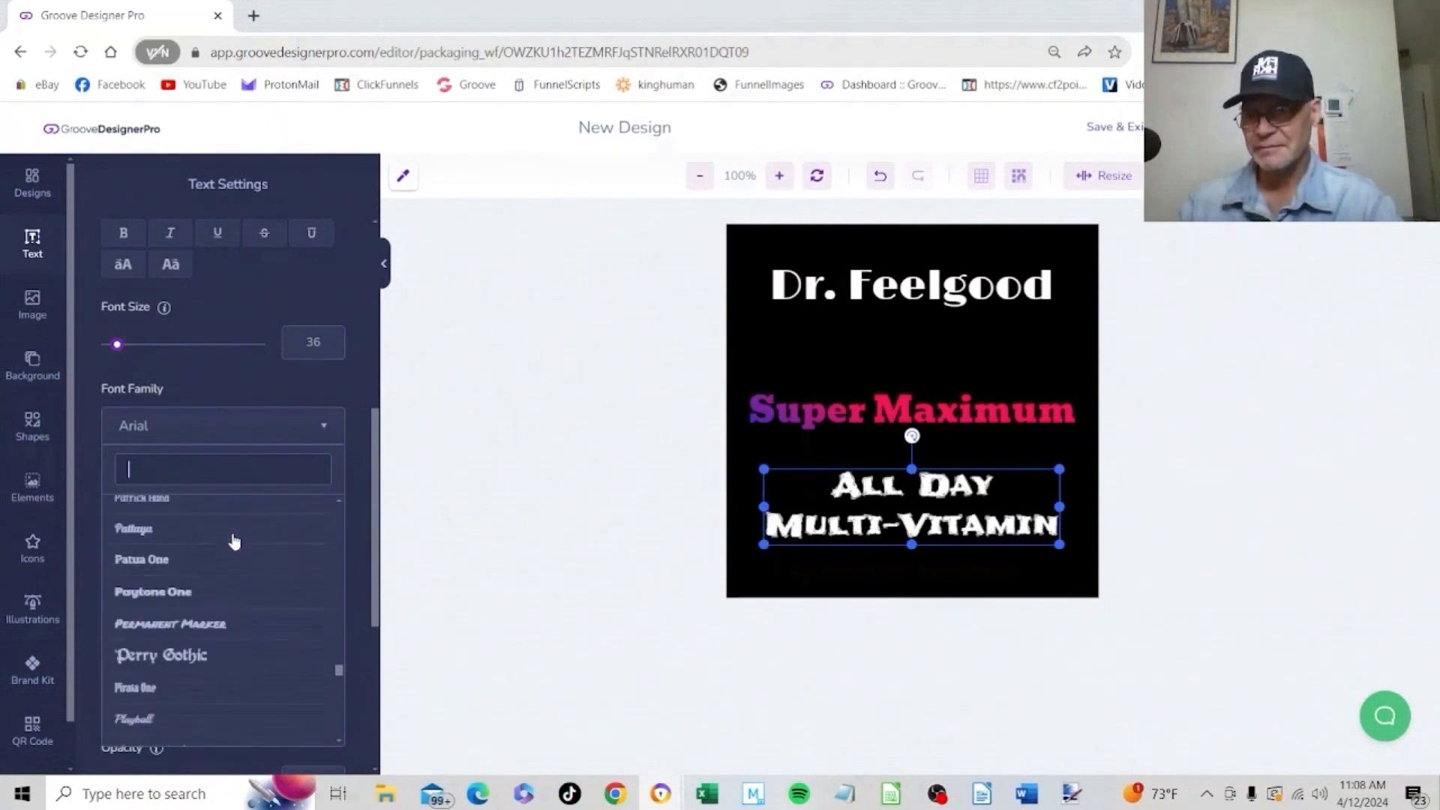
pyautogui.scroll(-5, 222, 617)
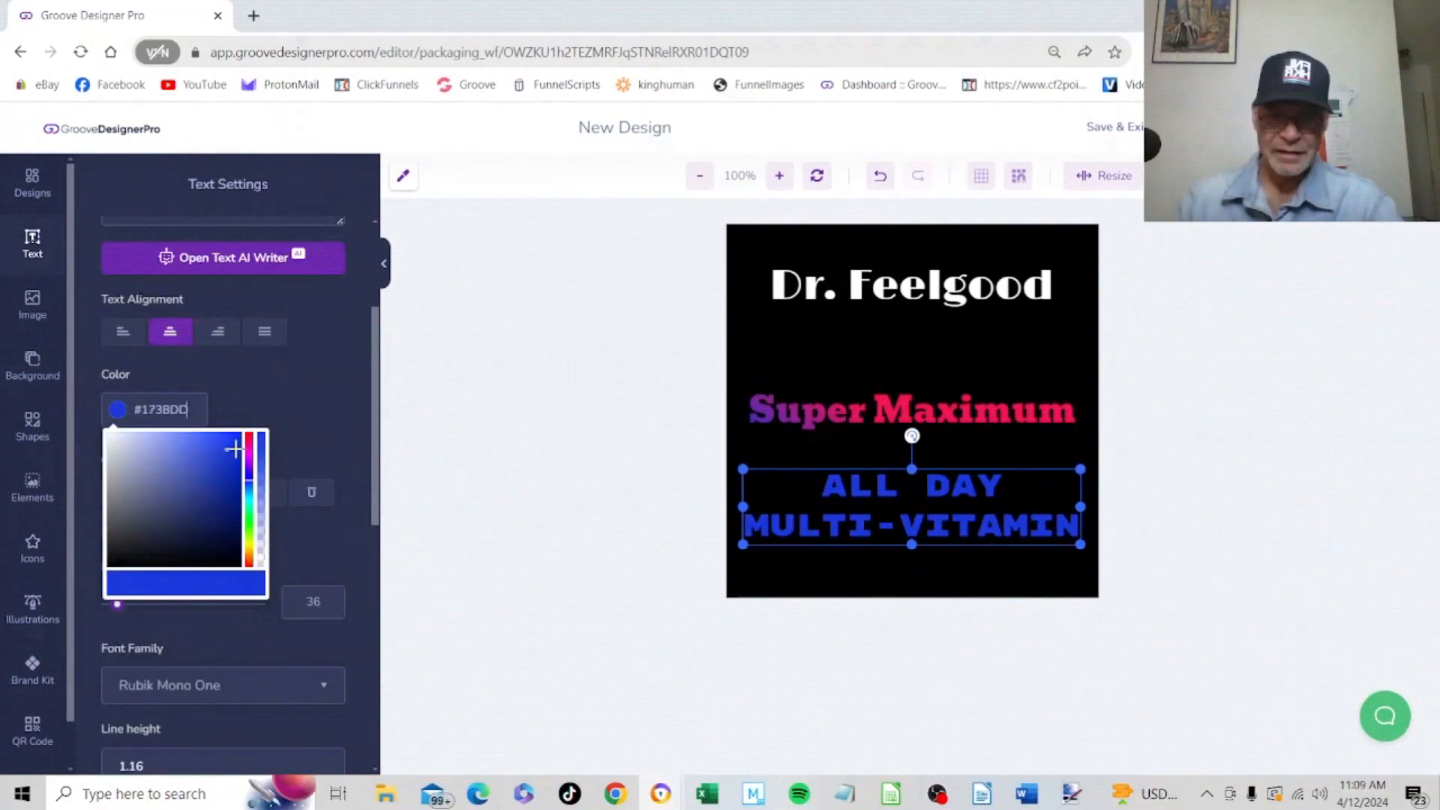
# Change the colour of the "All Day Multi-Vitamin" text to blue #1334D7
pyautogui.moveTo(234, 448)
pyautogui.mouseDown()
pyautogui.moveTo(196, 449)
pyautogui.moveTo(229, 452)
pyautogui.mouseUp()
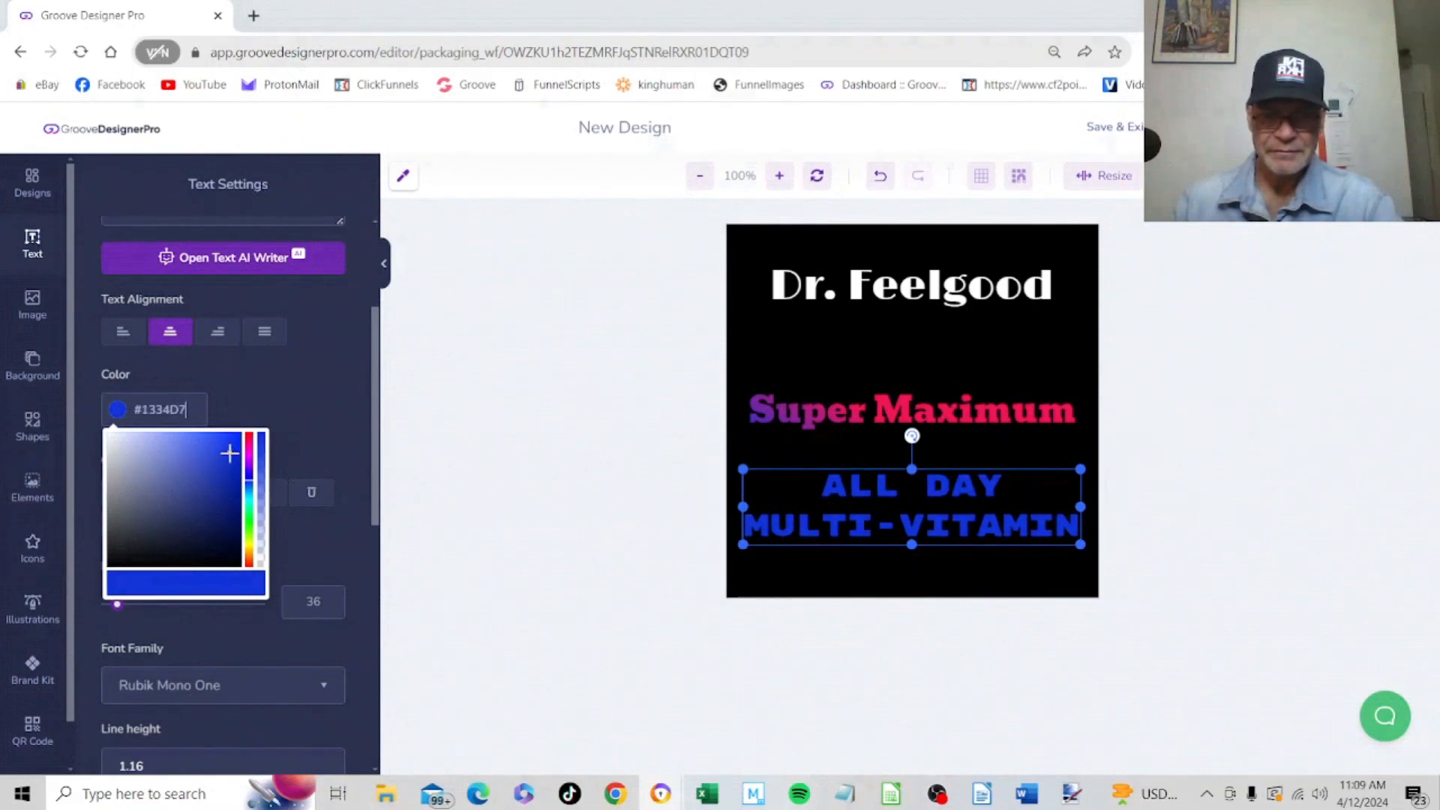
pyautogui.click(282, 380)
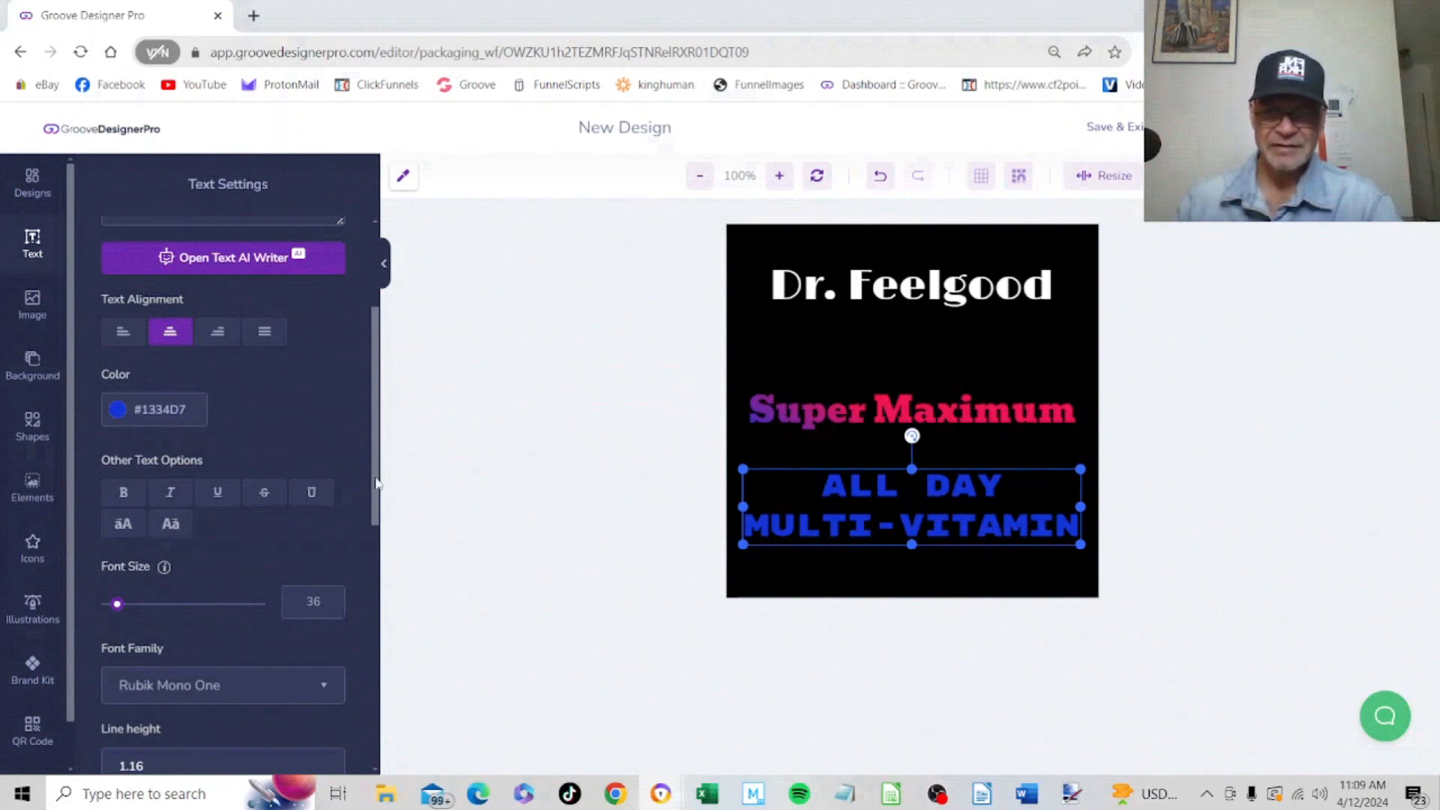
pyautogui.scroll(-4, 375, 504)
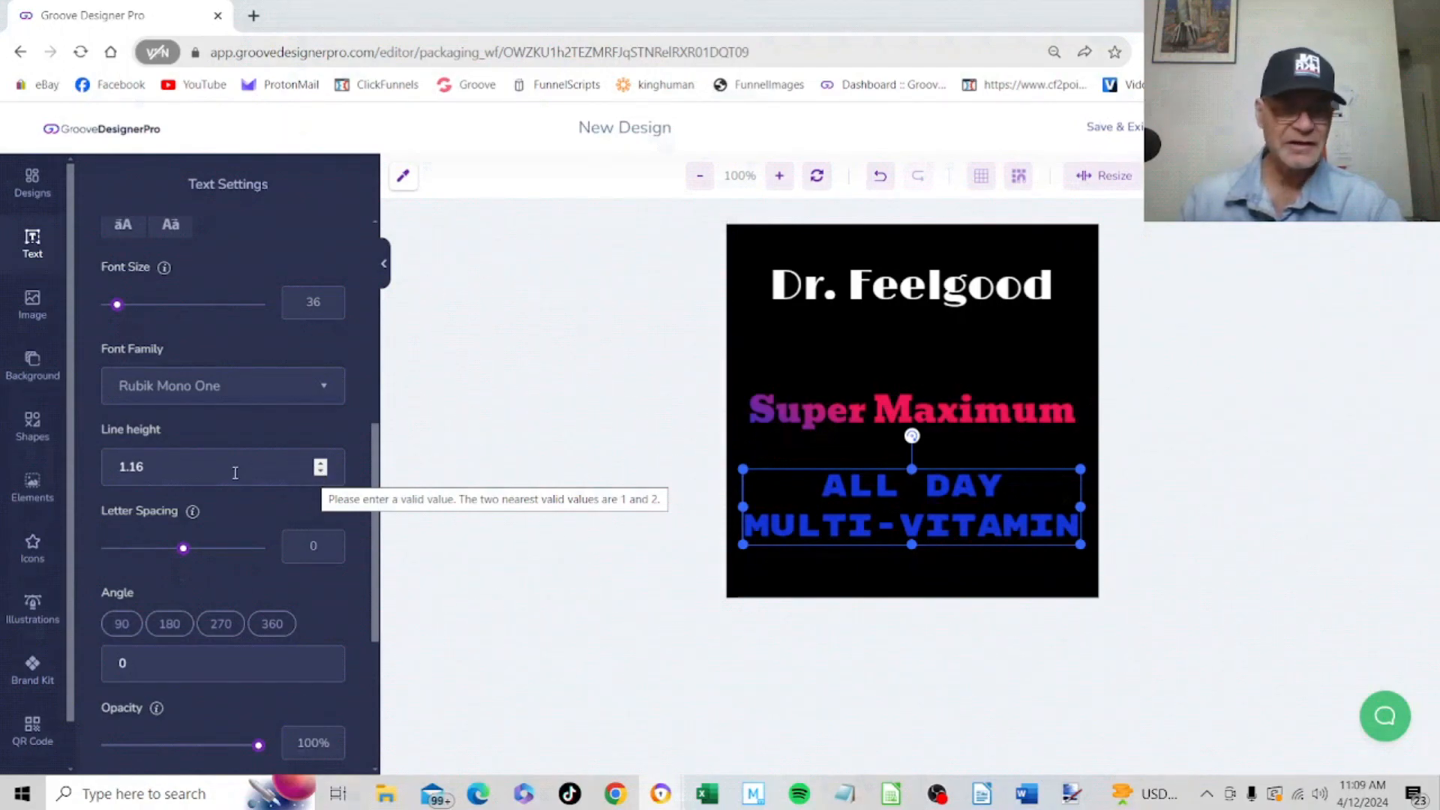
# Move "Super Maximum" and "All Day Multi-Vitamin" to the lower part of the label, leaving a gap beneath "Dr. Feelgood"
pyautogui.moveTo(909, 410); pyautogui.dragTo(909, 352)
pyautogui.moveTo(919, 498); pyautogui.dragTo(917, 452)
pyautogui.moveTo(898, 353); pyautogui.dragTo(903, 370)
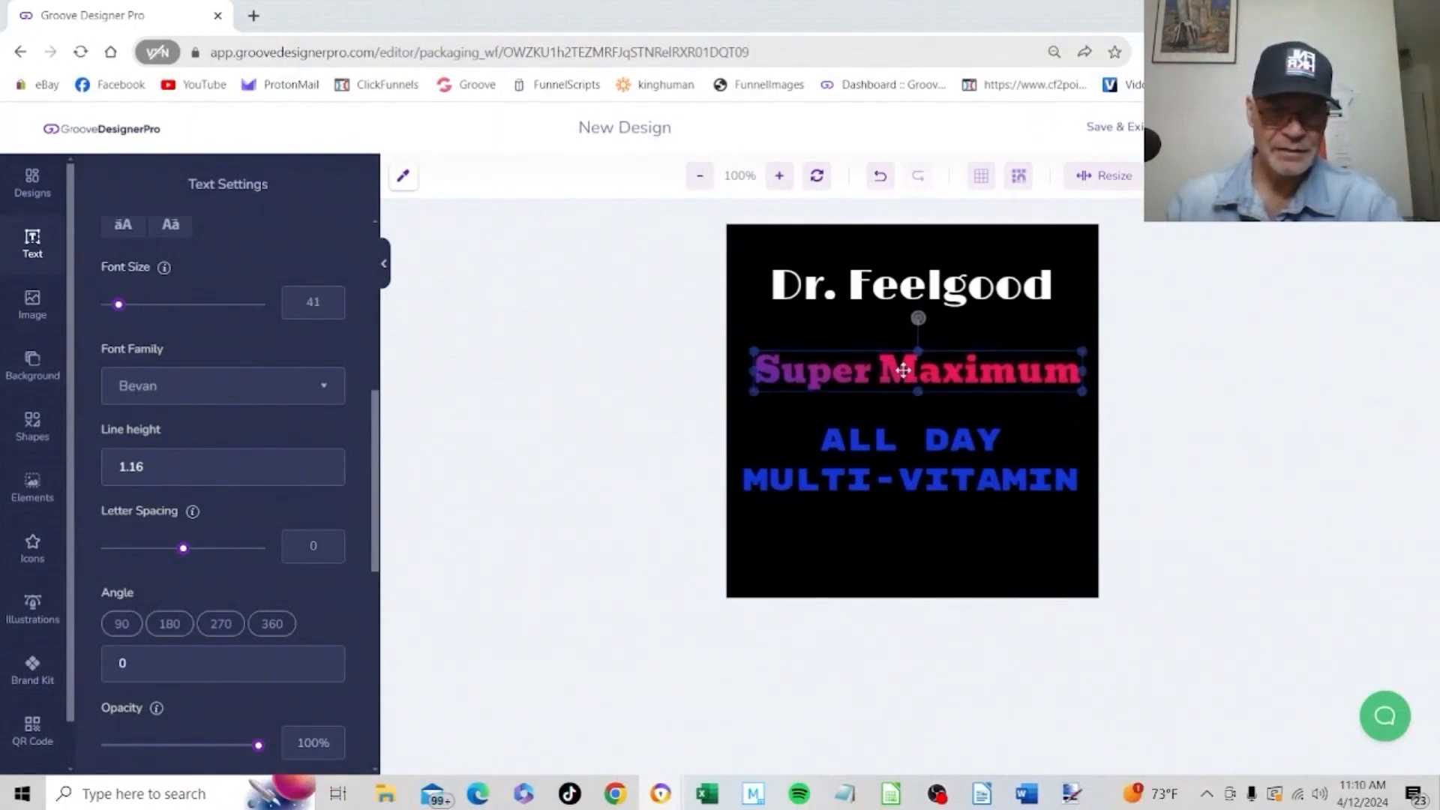
pyautogui.moveTo(907, 460); pyautogui.dragTo(907, 514)
pyautogui.moveTo(903, 364); pyautogui.dragTo(898, 439)
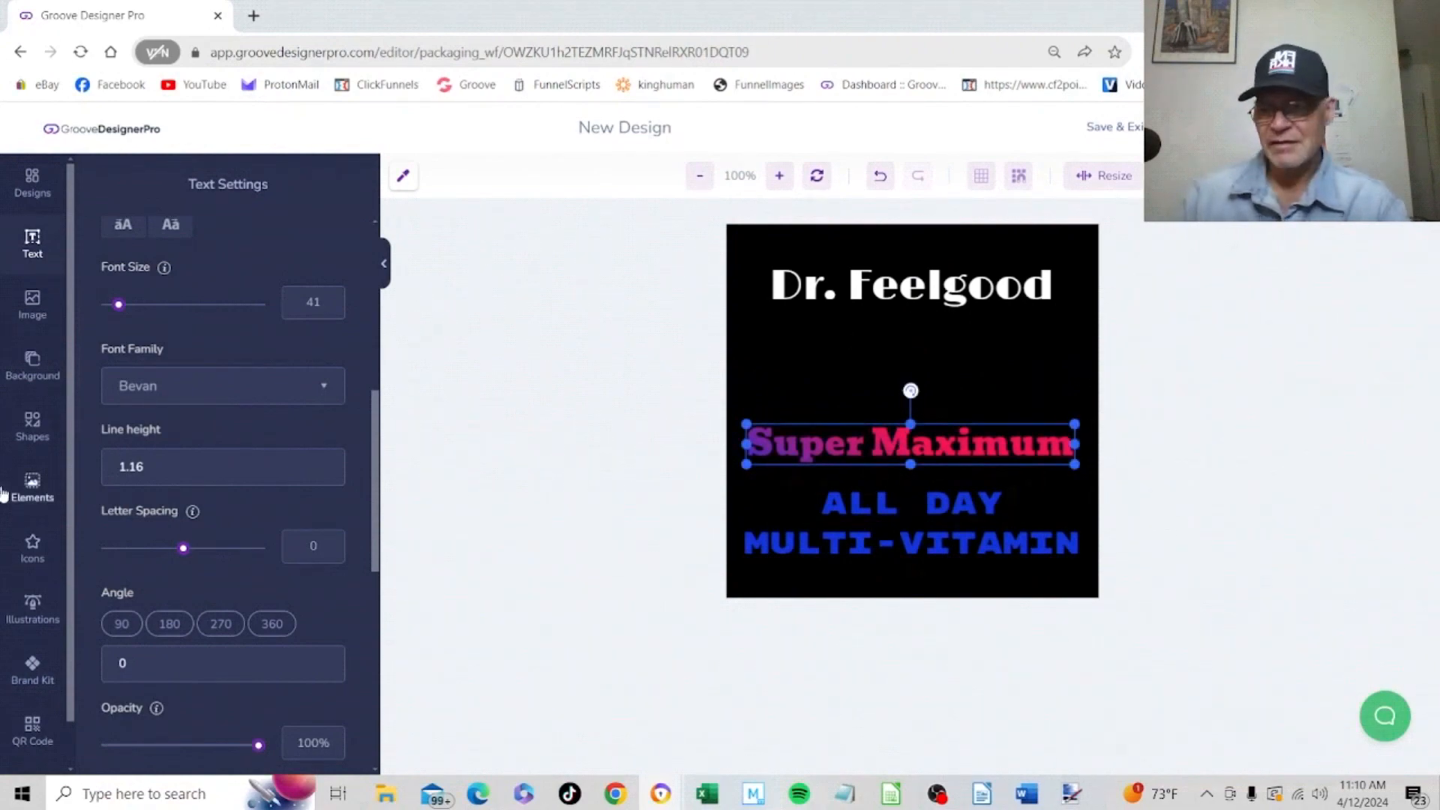
# Search the icon library for "doctor" and add the square medical-cross icon between "Dr. Feelgood" and "Super Maximum"
pyautogui.click(32, 548)
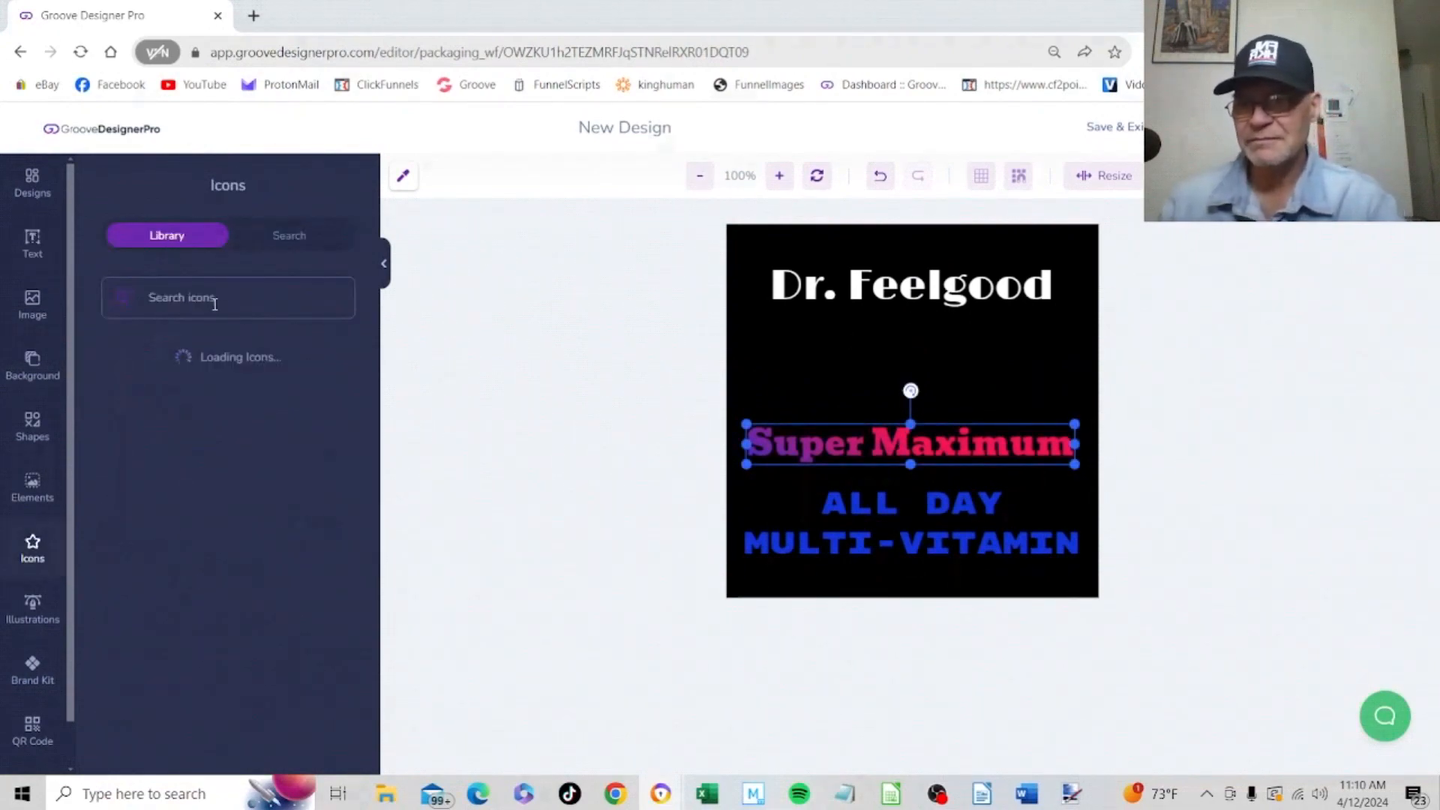
pyautogui.click(237, 300)
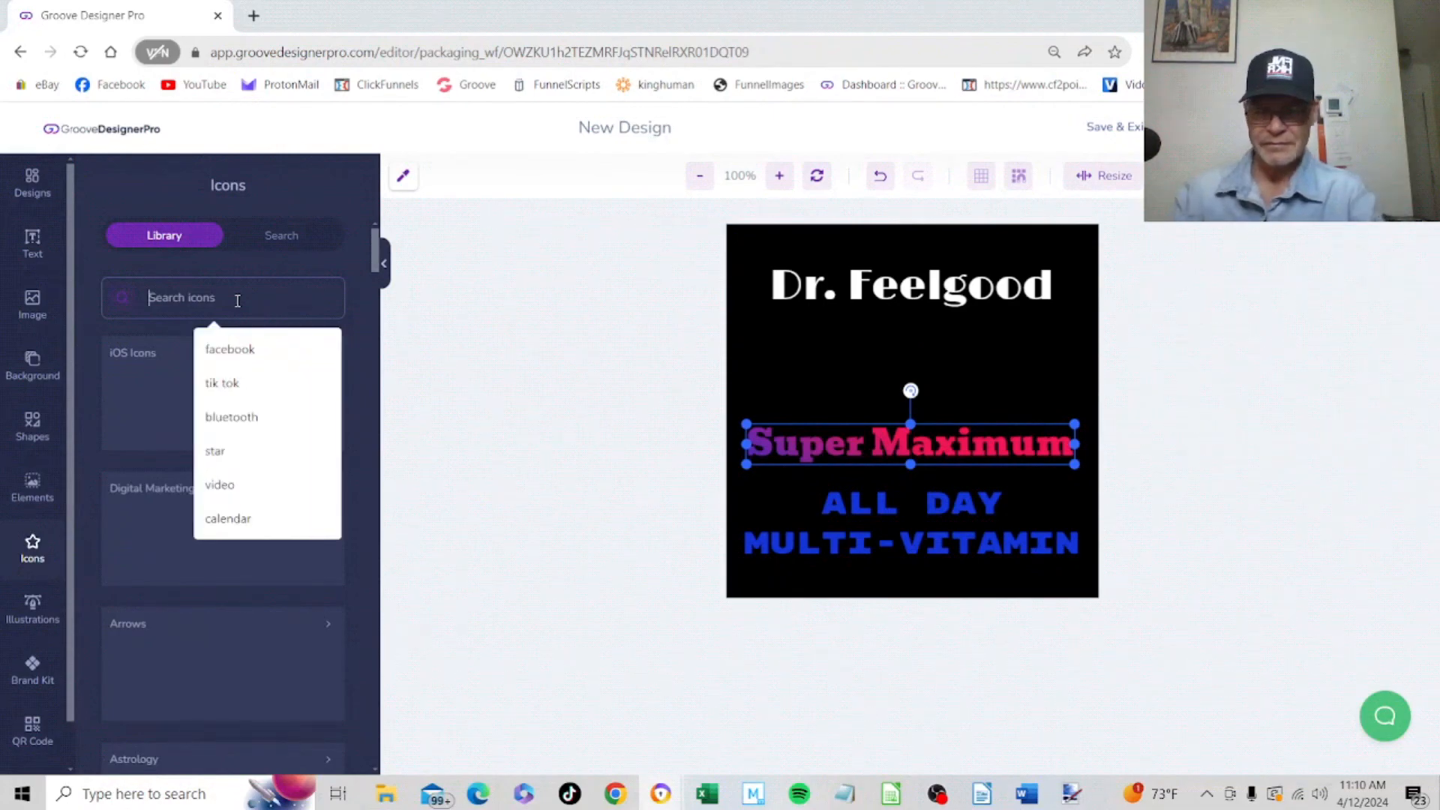
pyautogui.write('doctor')
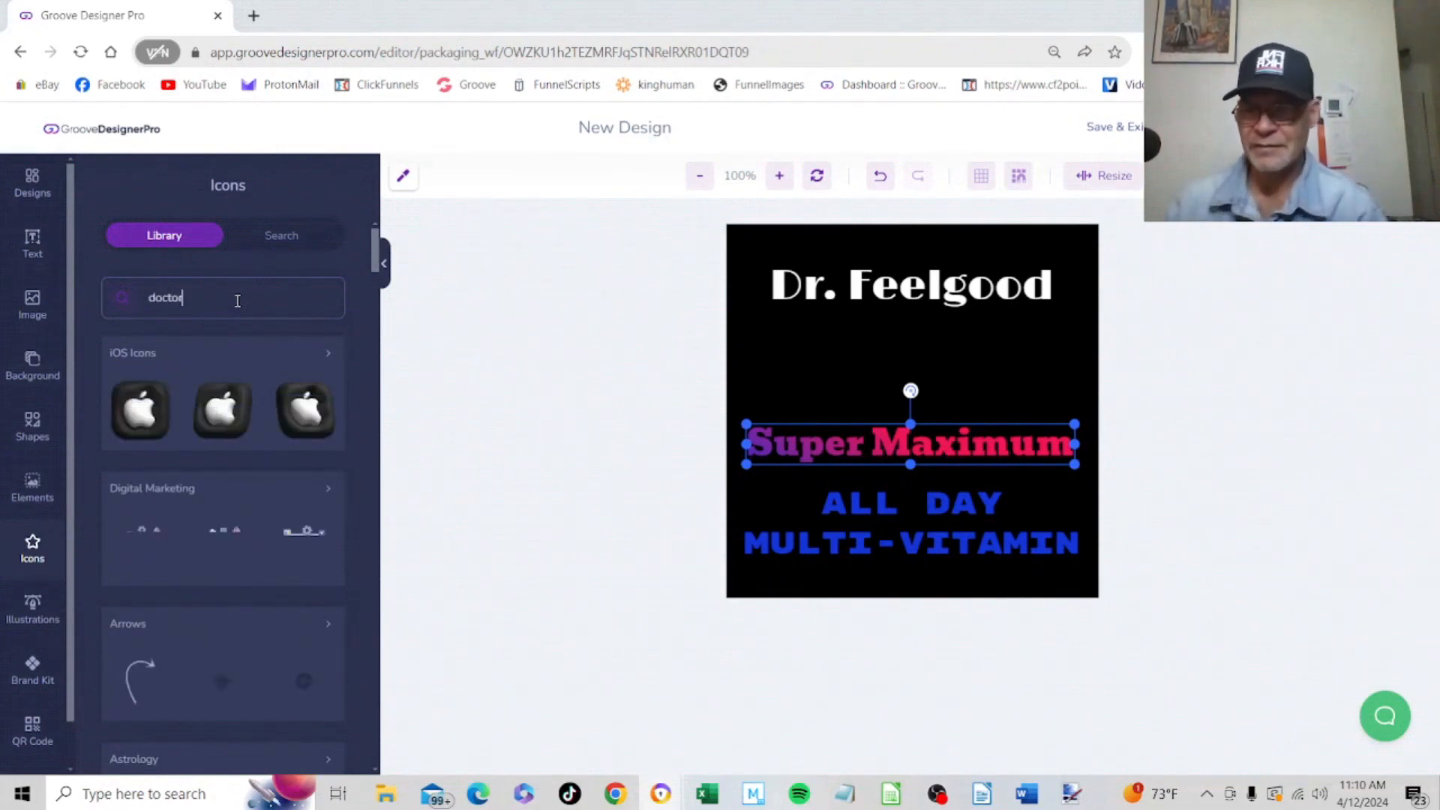
pyautogui.press('Return')
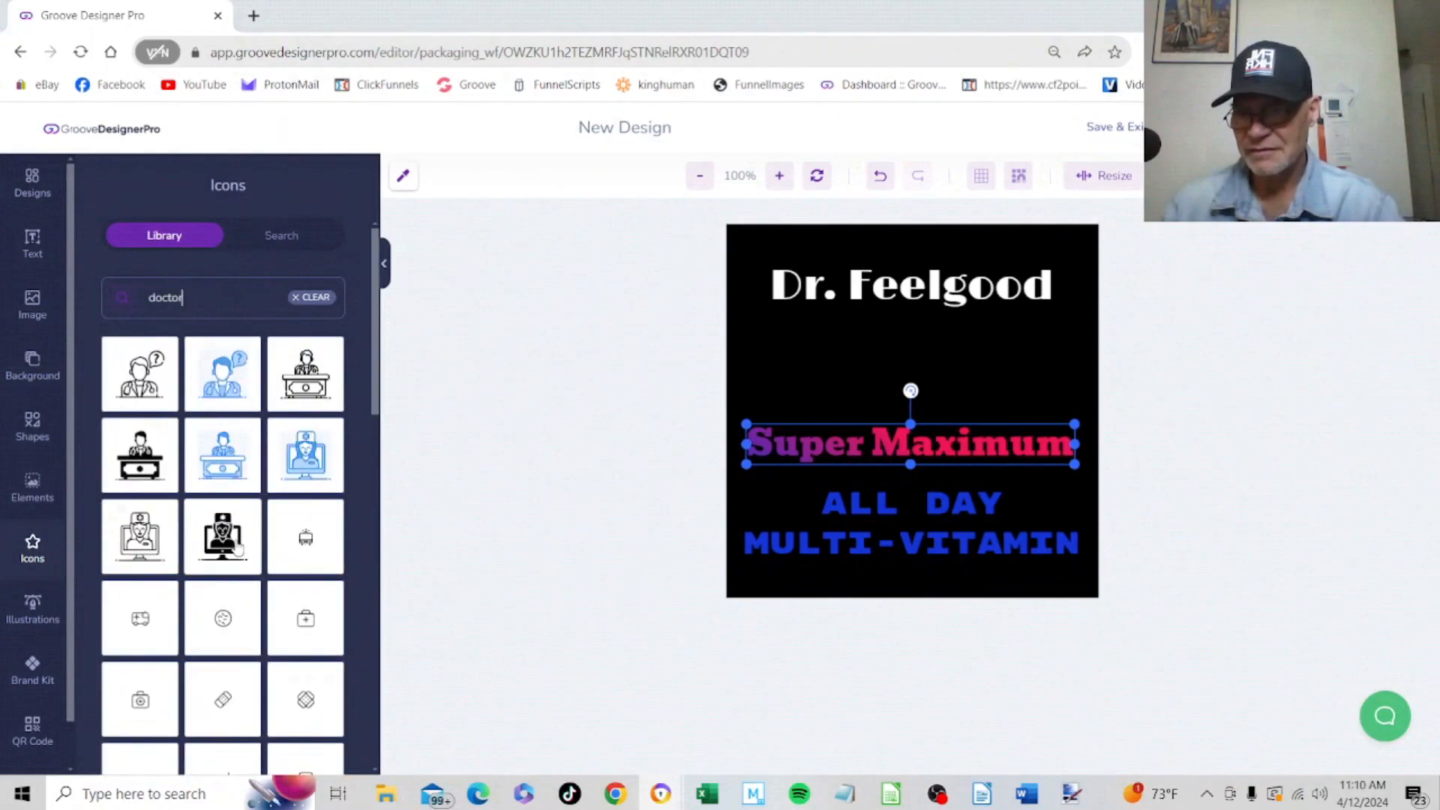
pyautogui.scroll(-4, 237, 551)
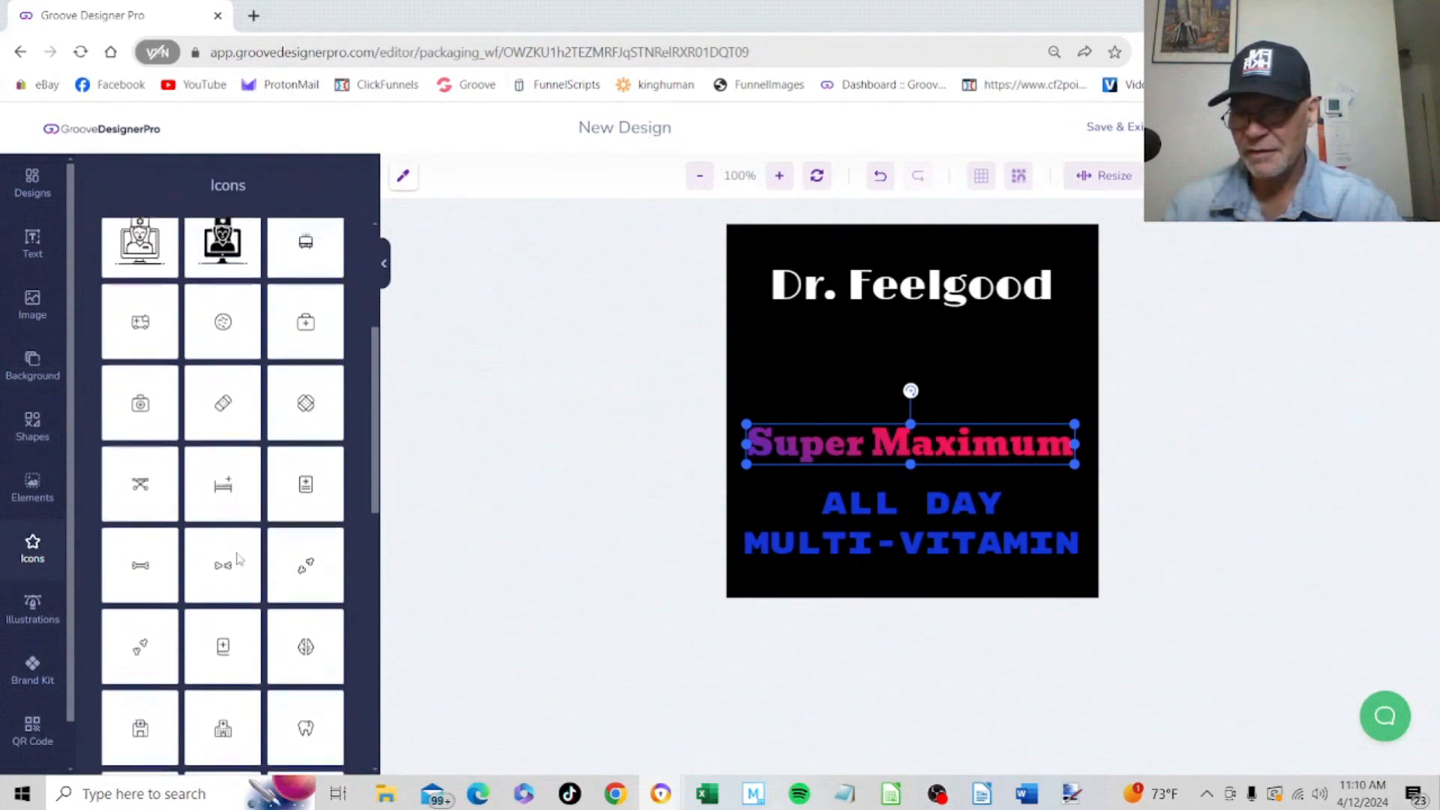
pyautogui.scroll(-2, 237, 559)
pyautogui.scroll(-3, 239, 561)
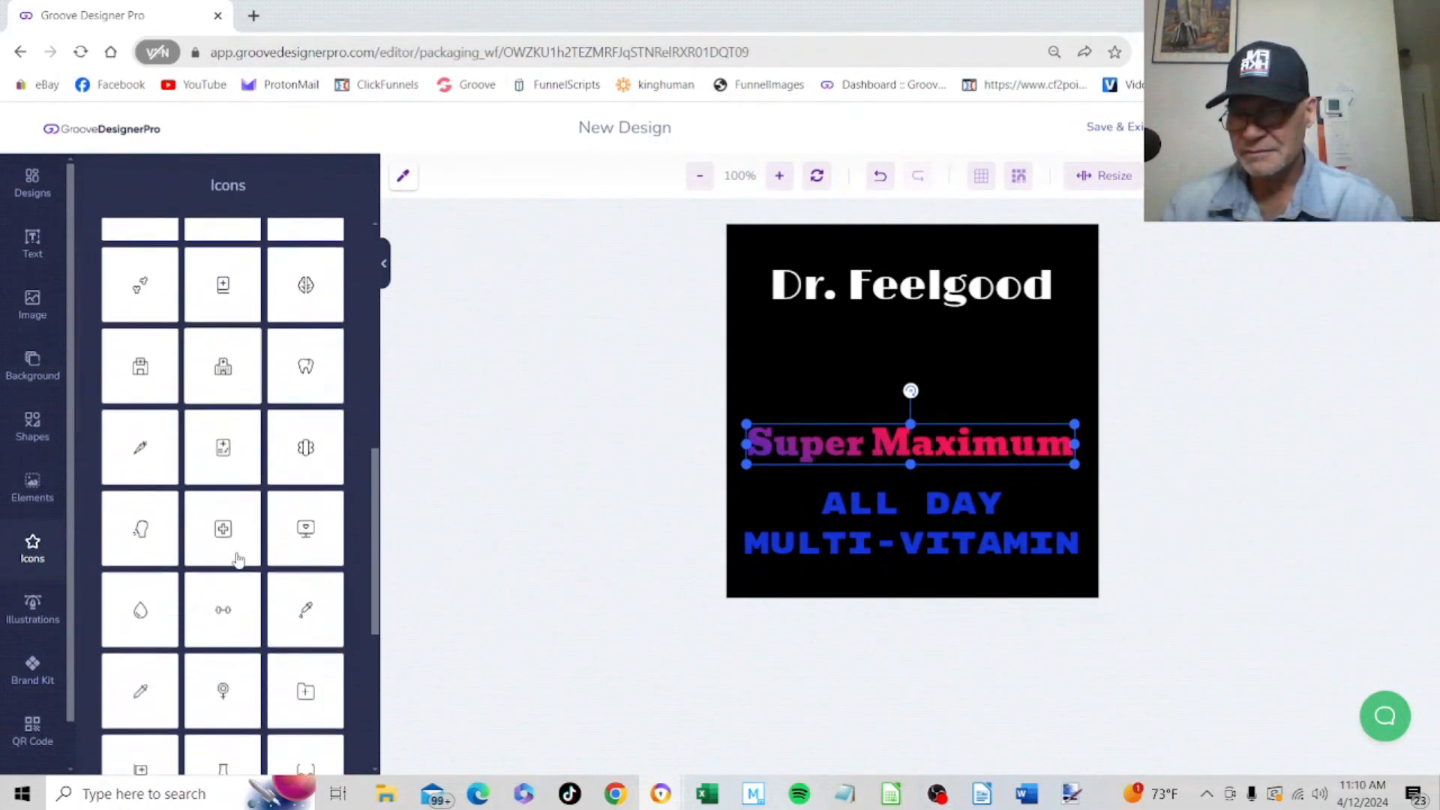
pyautogui.scroll(-1, 237, 558)
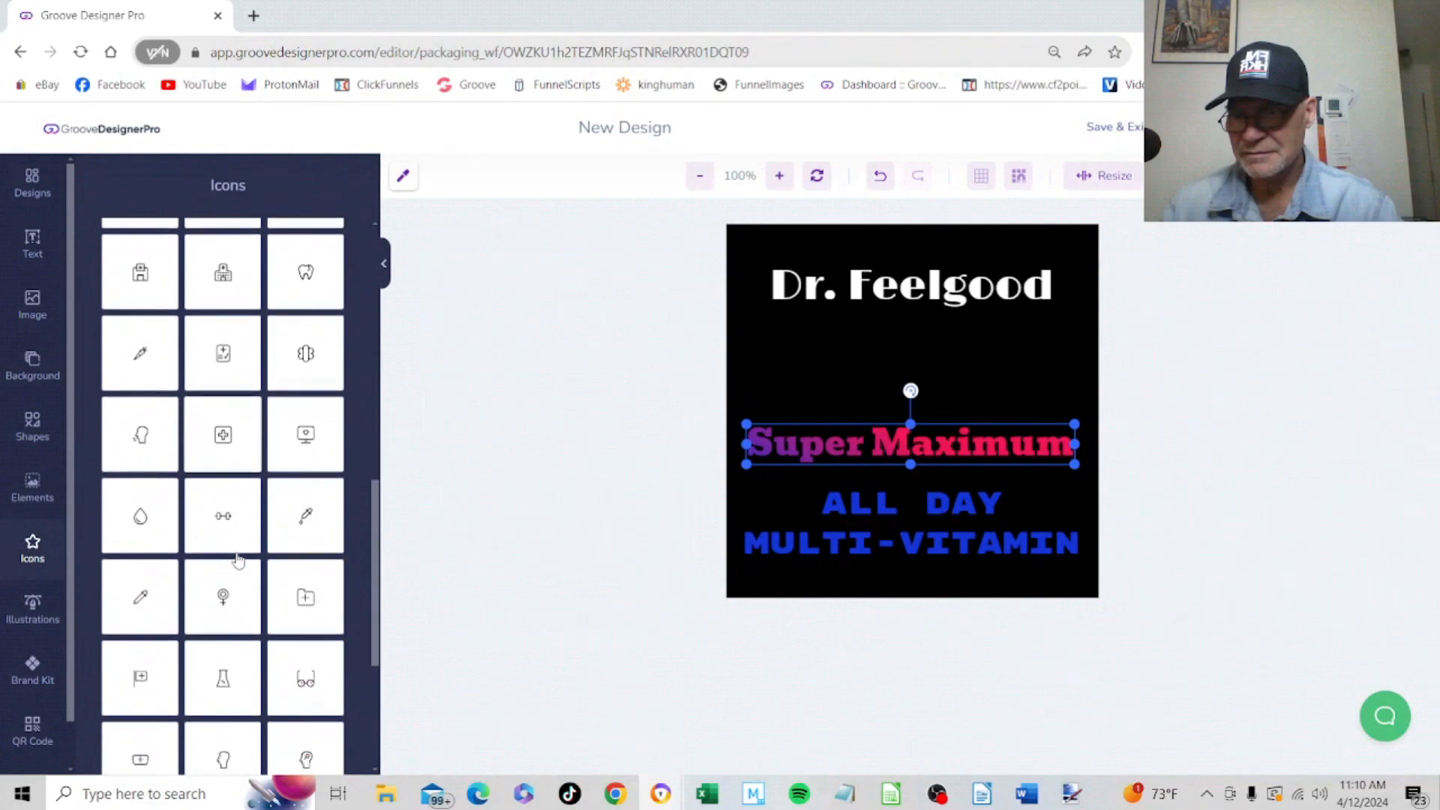
pyautogui.scroll(-1, 240, 542)
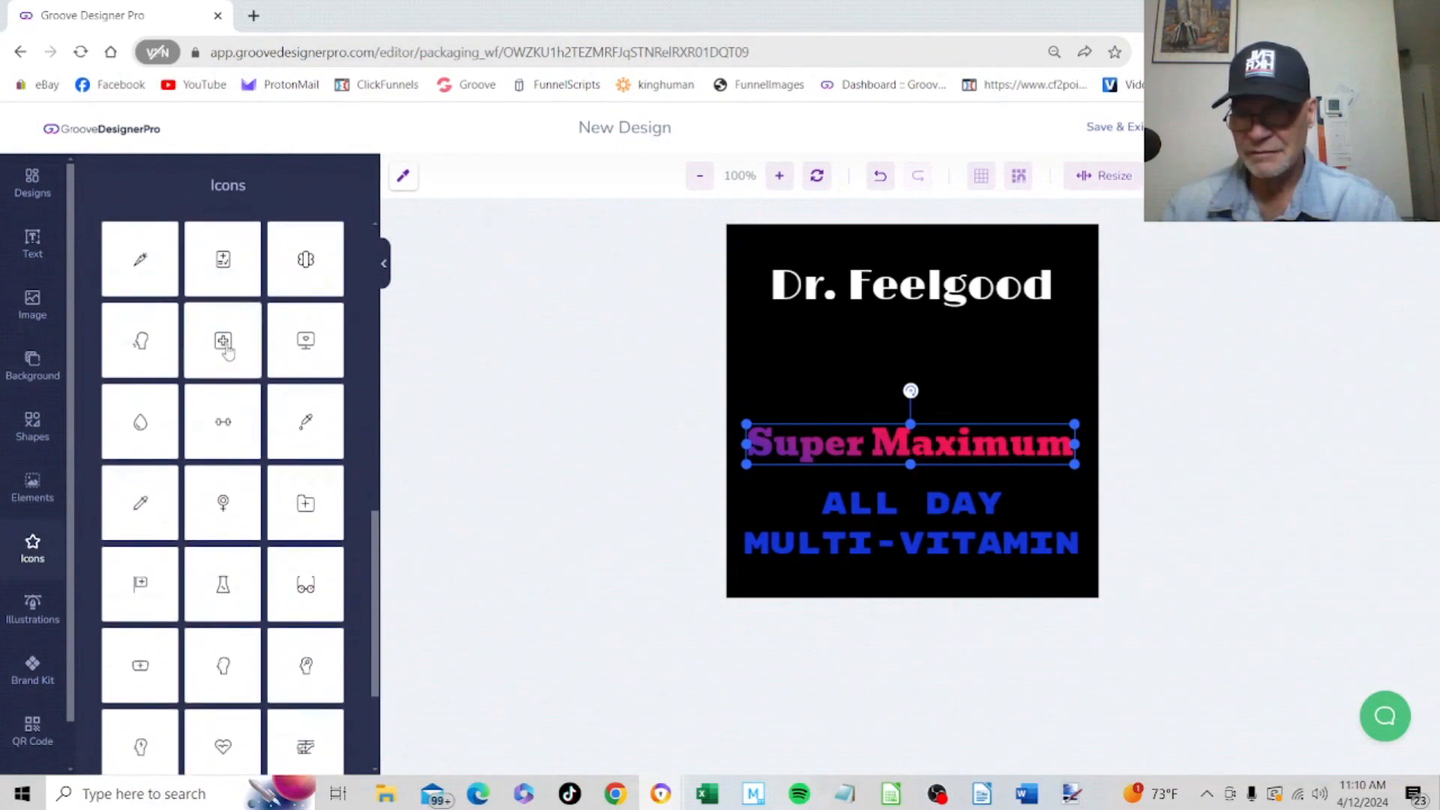
pyautogui.click(222, 342)
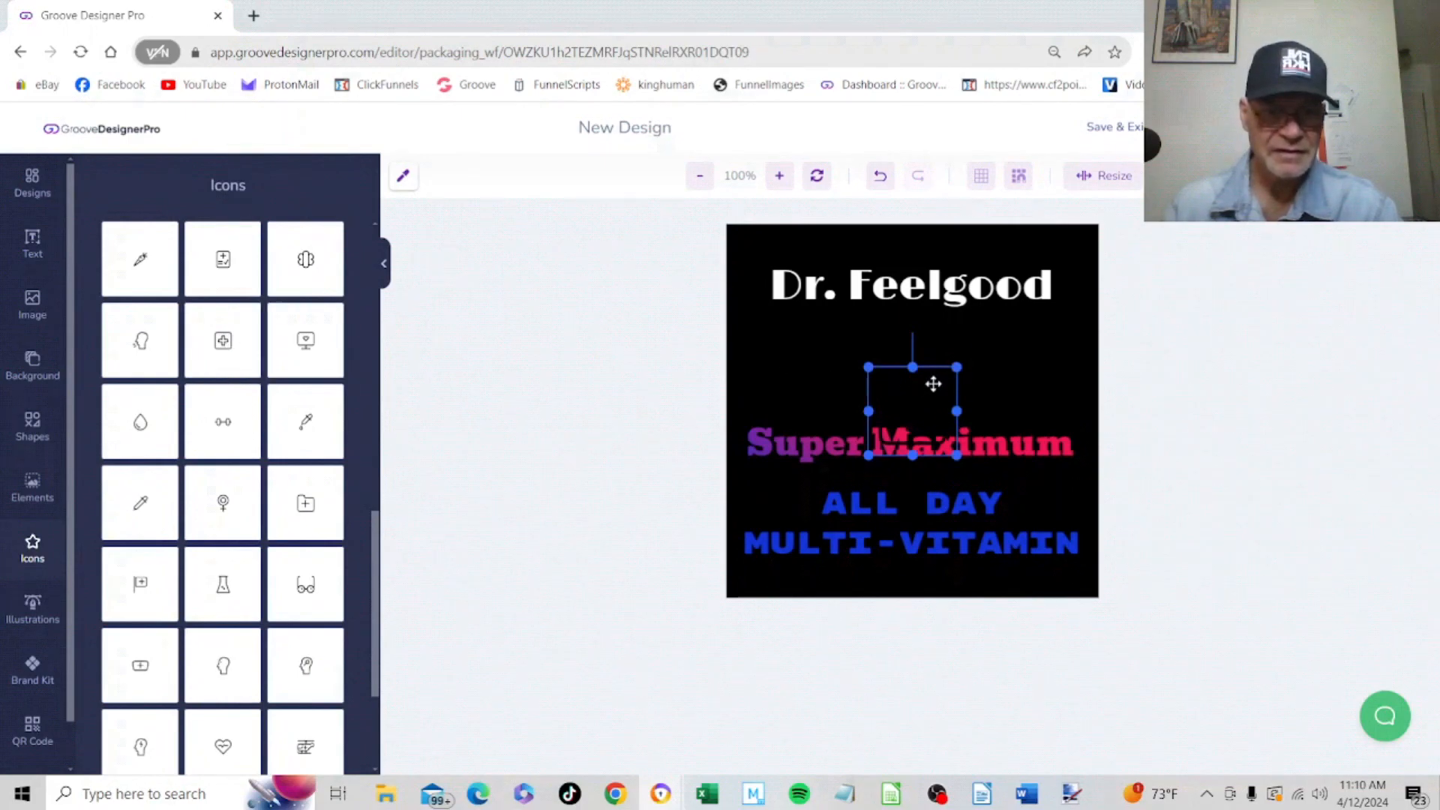
pyautogui.moveTo(932, 382); pyautogui.dragTo(934, 347)
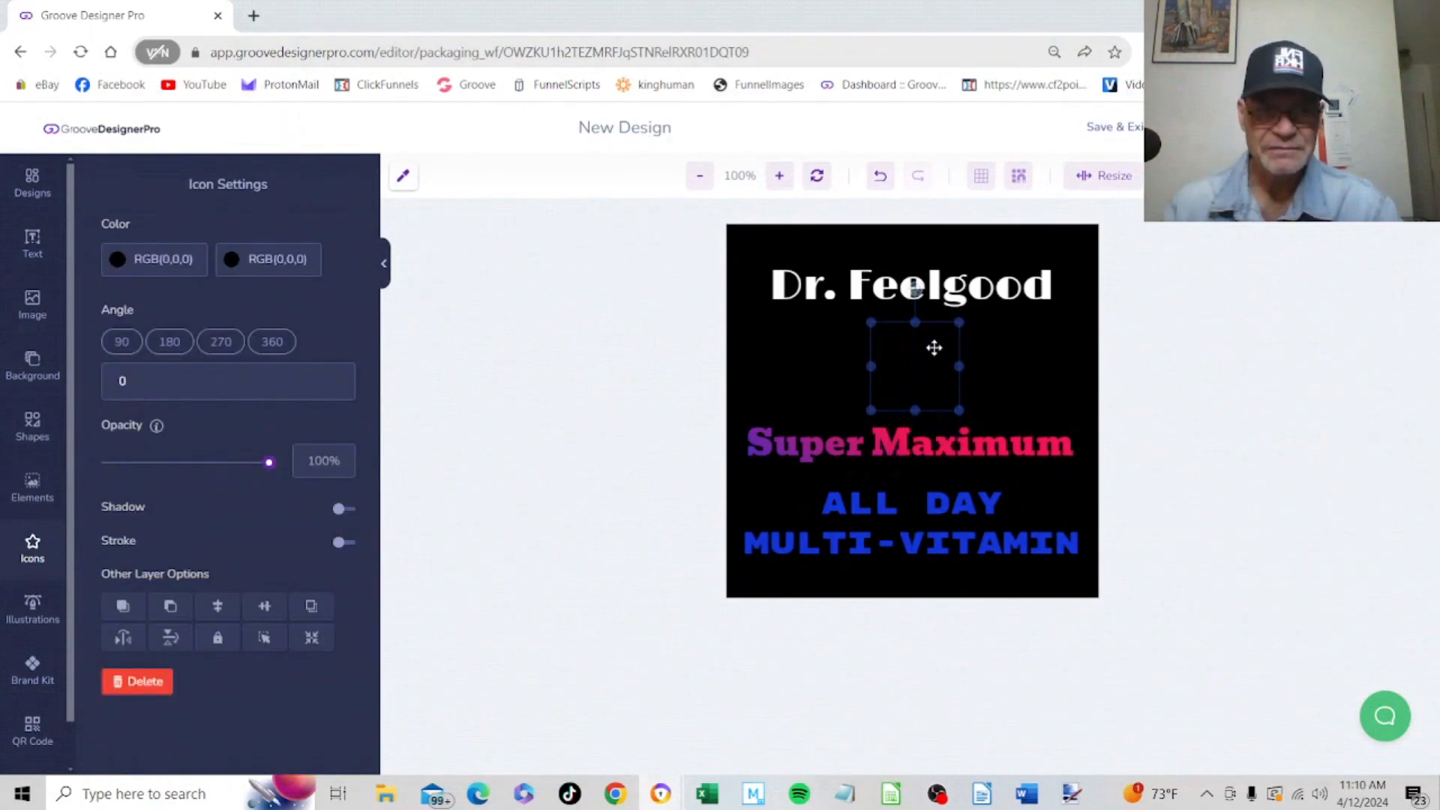
# Recolour the medical-cross icon with a dark red outline square and a brighter red cross
pyautogui.click(196, 269)
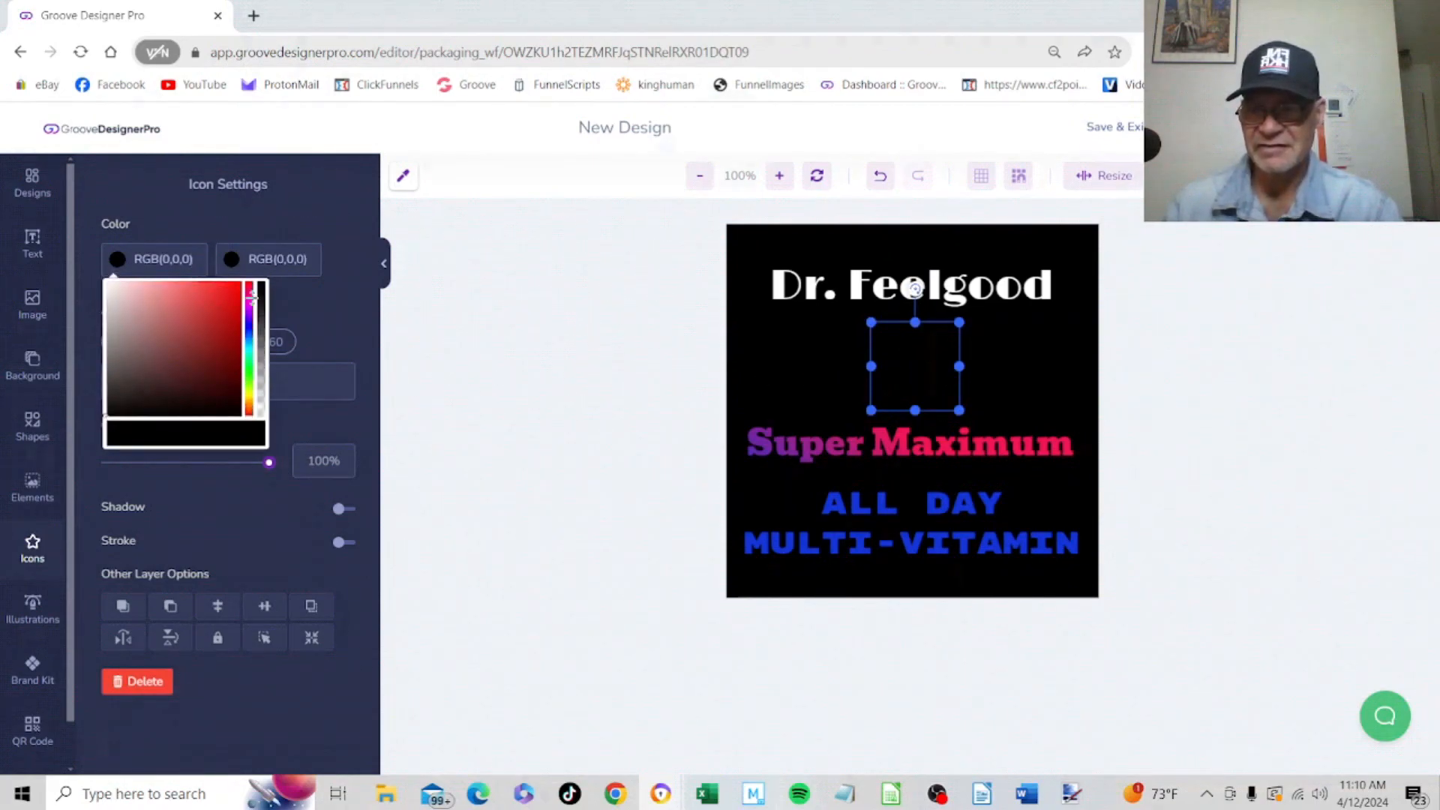
pyautogui.click(236, 324)
pyautogui.click(264, 259)
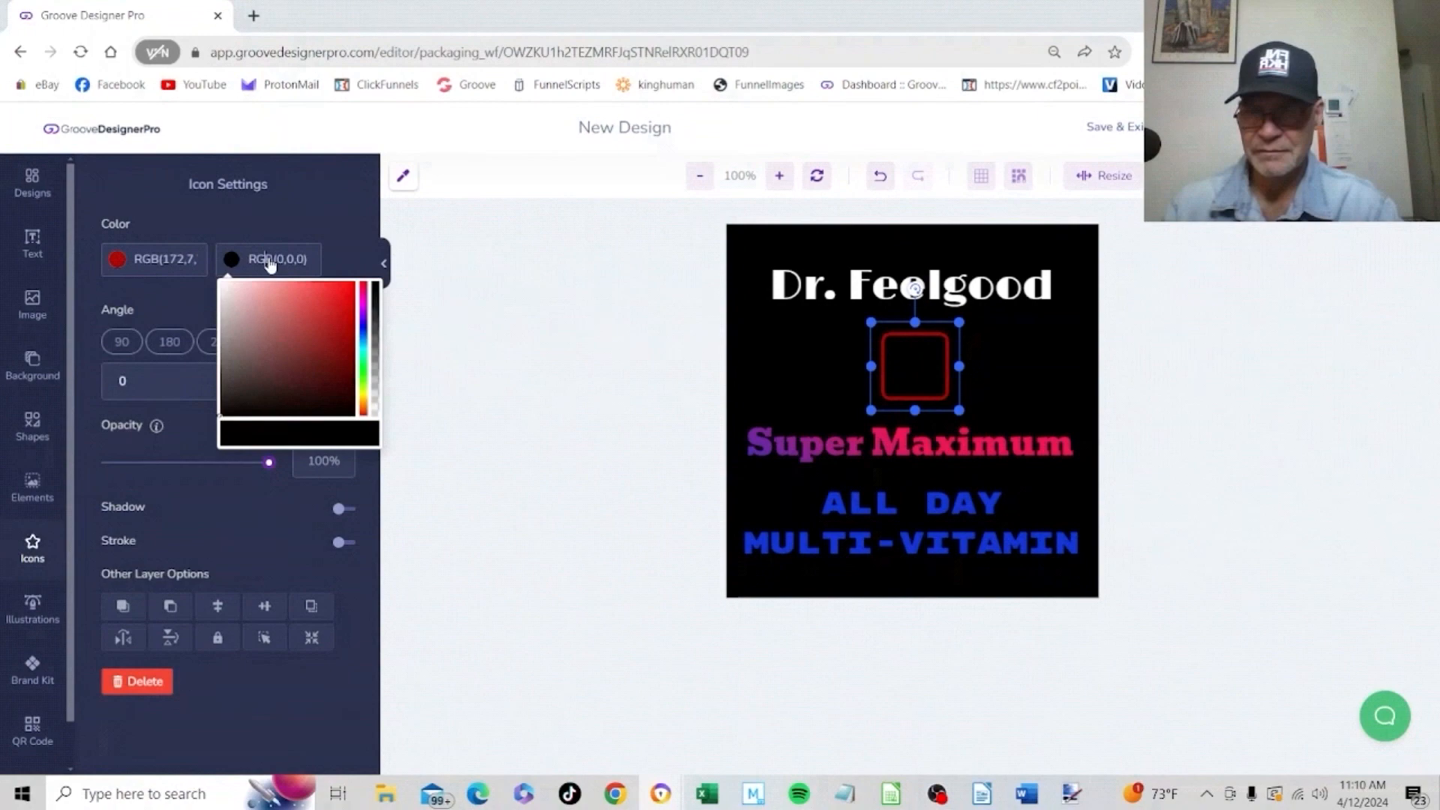
pyautogui.click(347, 294)
pyautogui.click(393, 289)
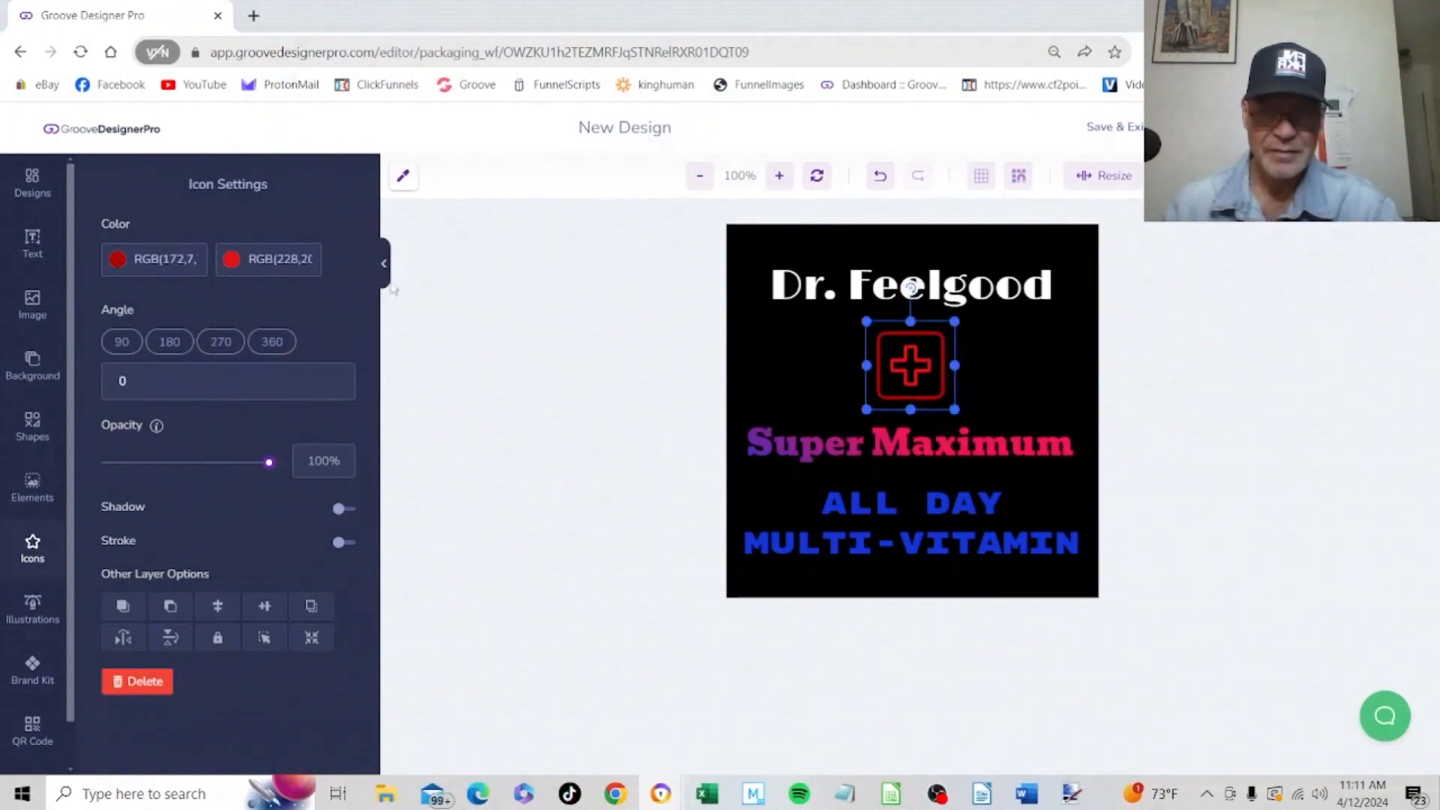
# Try a nearly transparent colour for the icon's cross and restore it to opaque red #E41414
pyautogui.click(276, 268)
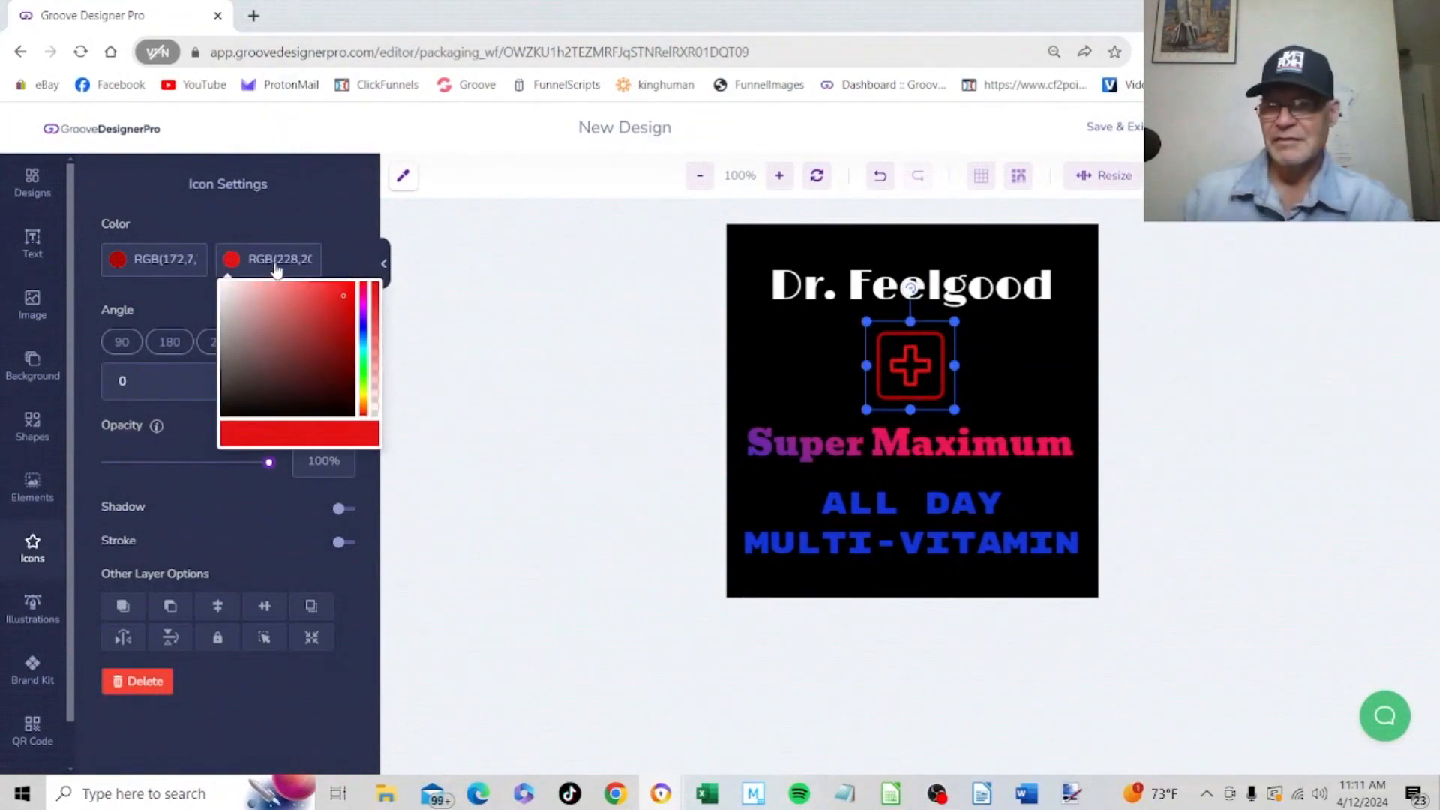
pyautogui.click(375, 405)
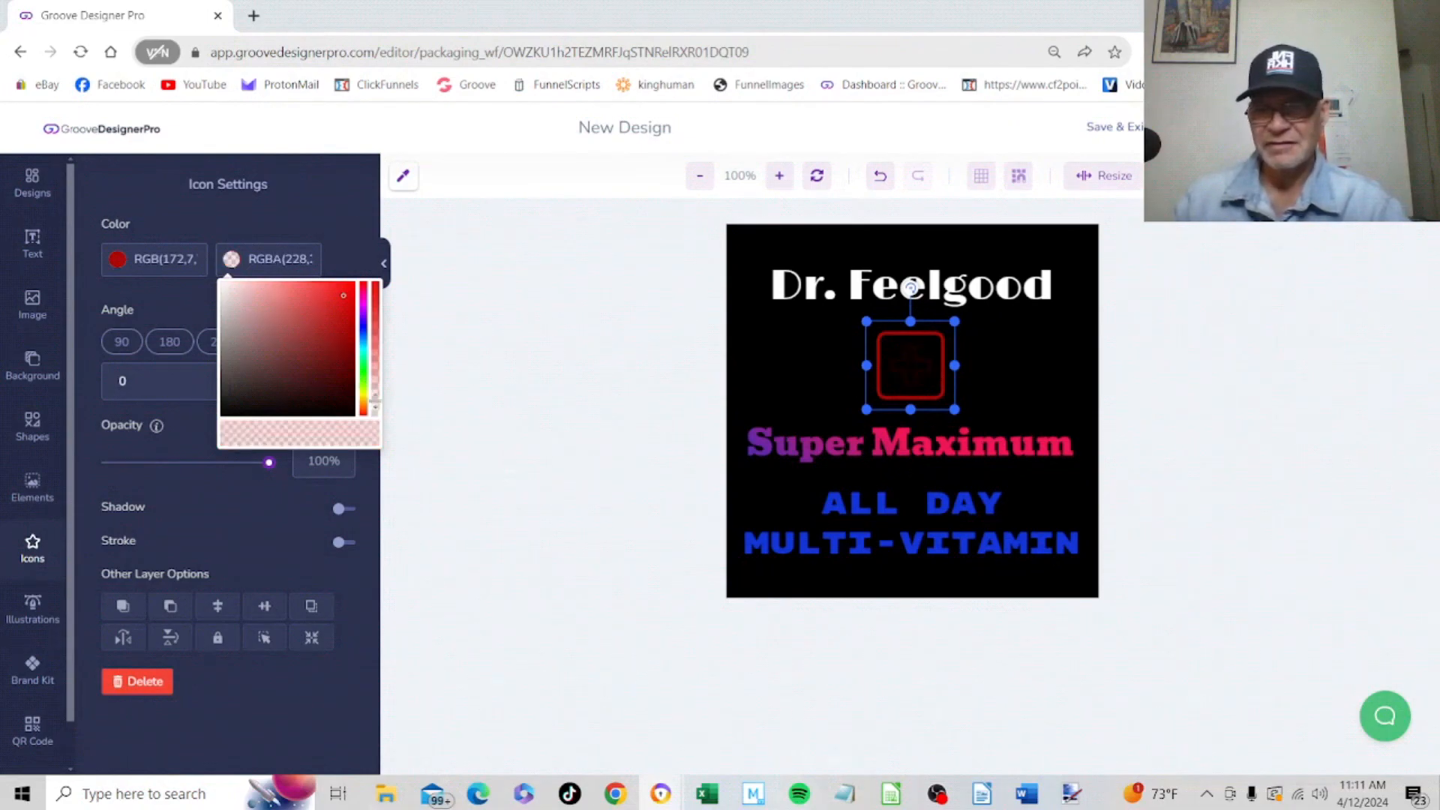
pyautogui.moveTo(375, 401); pyautogui.dragTo(397, 238)
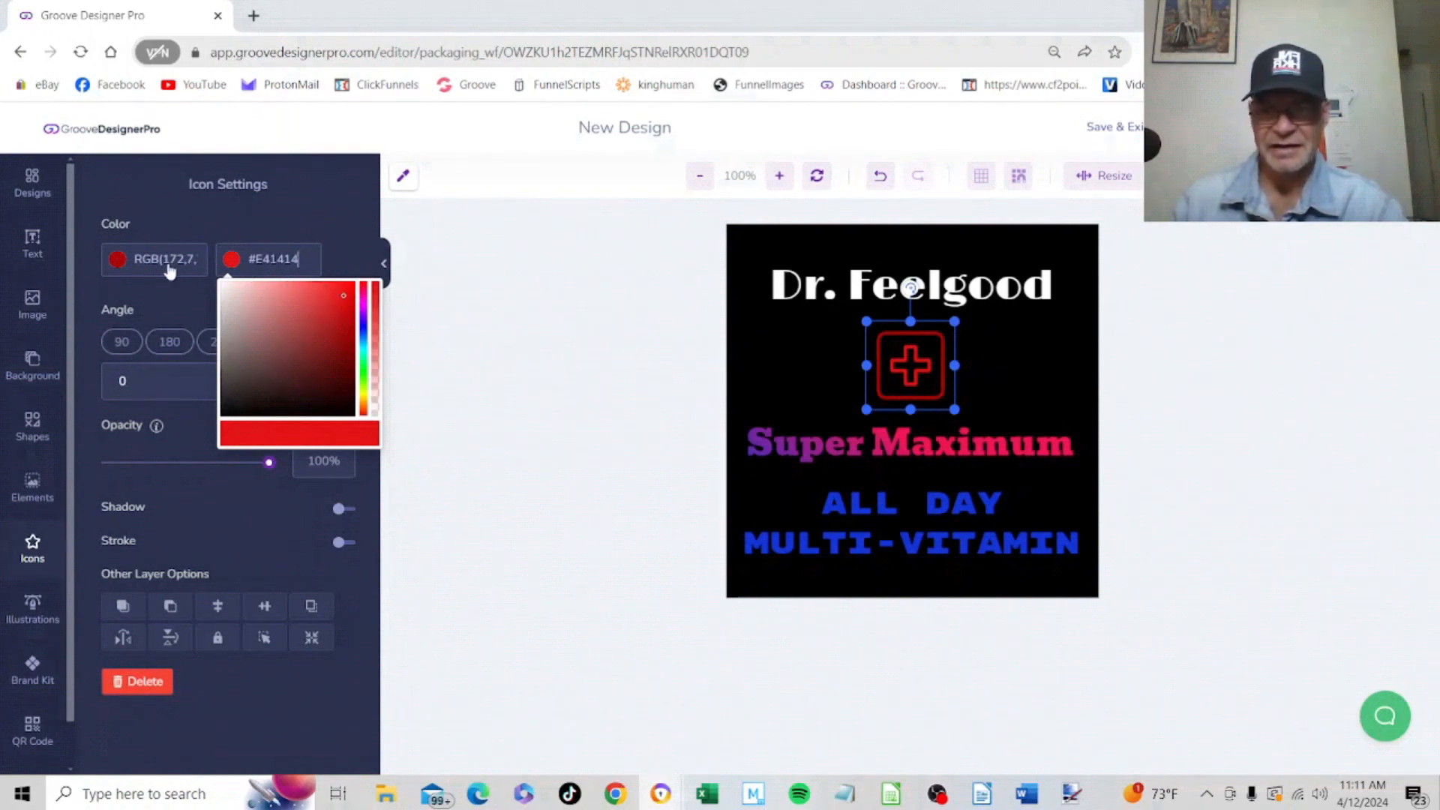
pyautogui.click(351, 233)
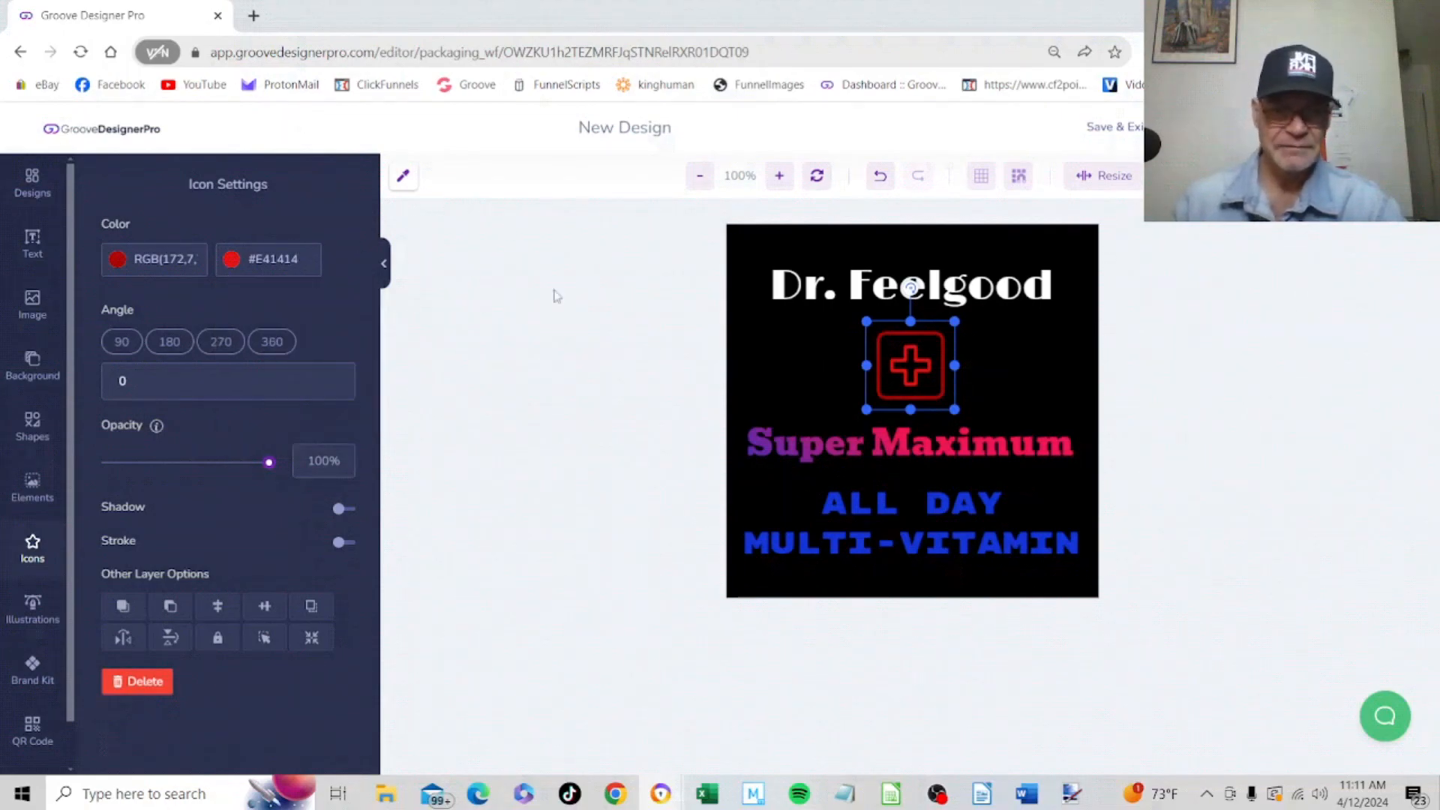
# Centre the cross icon, nudge "Dr. Feelgood" slightly upward, and save the label design onto the gummies bottle mockup
pyautogui.moveTo(924, 365); pyautogui.dragTo(928, 365)
pyautogui.click(949, 288)
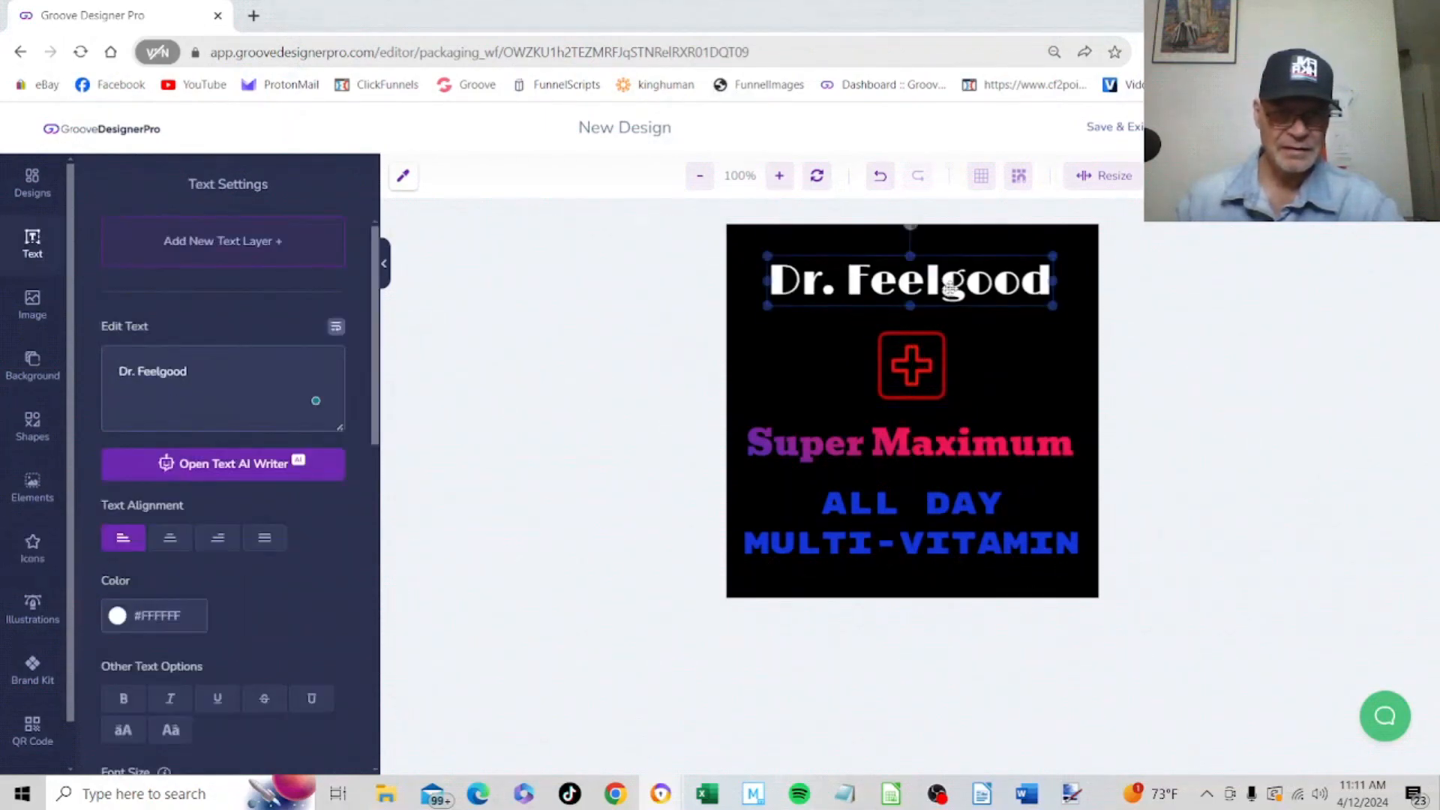
pyautogui.click(913, 366)
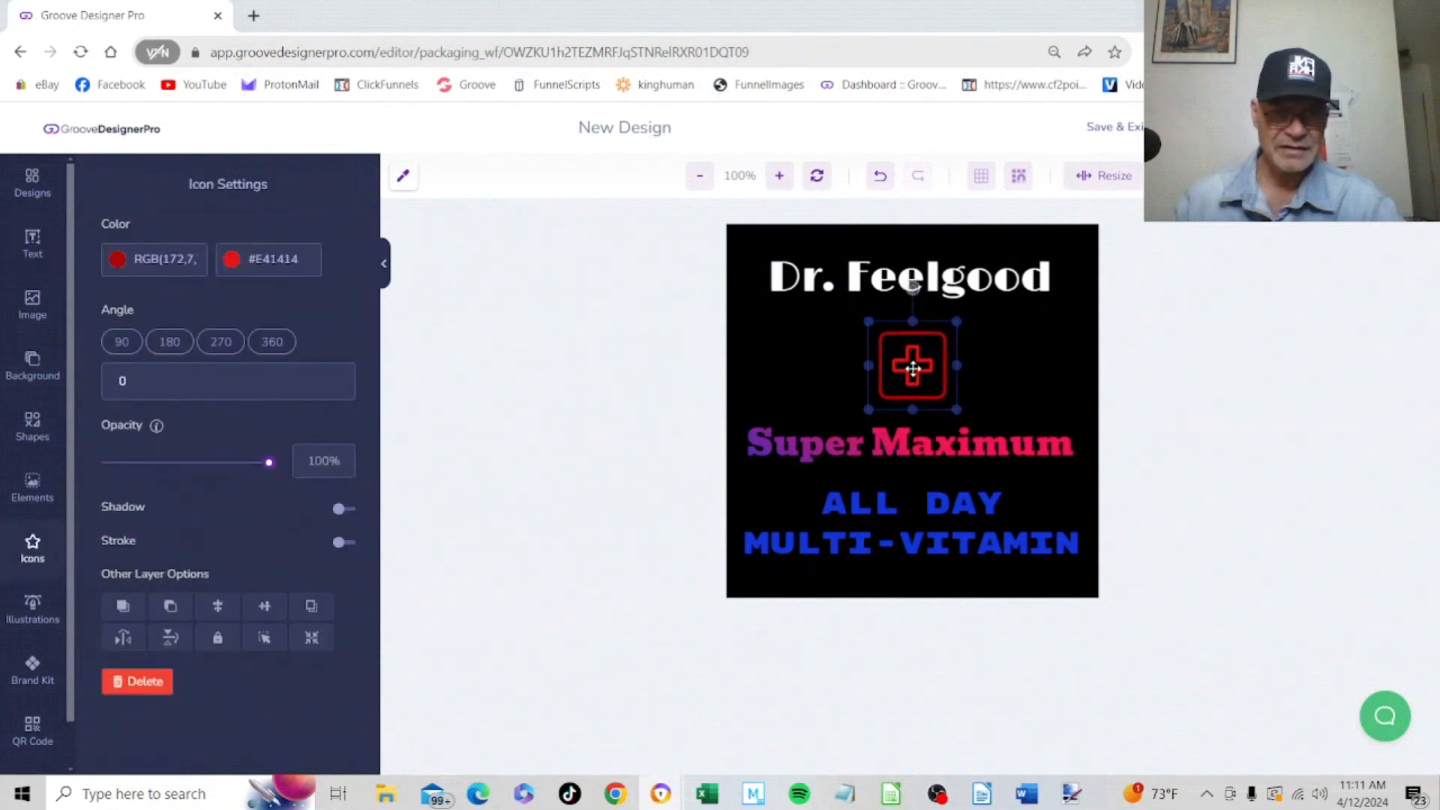
pyautogui.moveTo(887, 282); pyautogui.dragTo(886, 280)
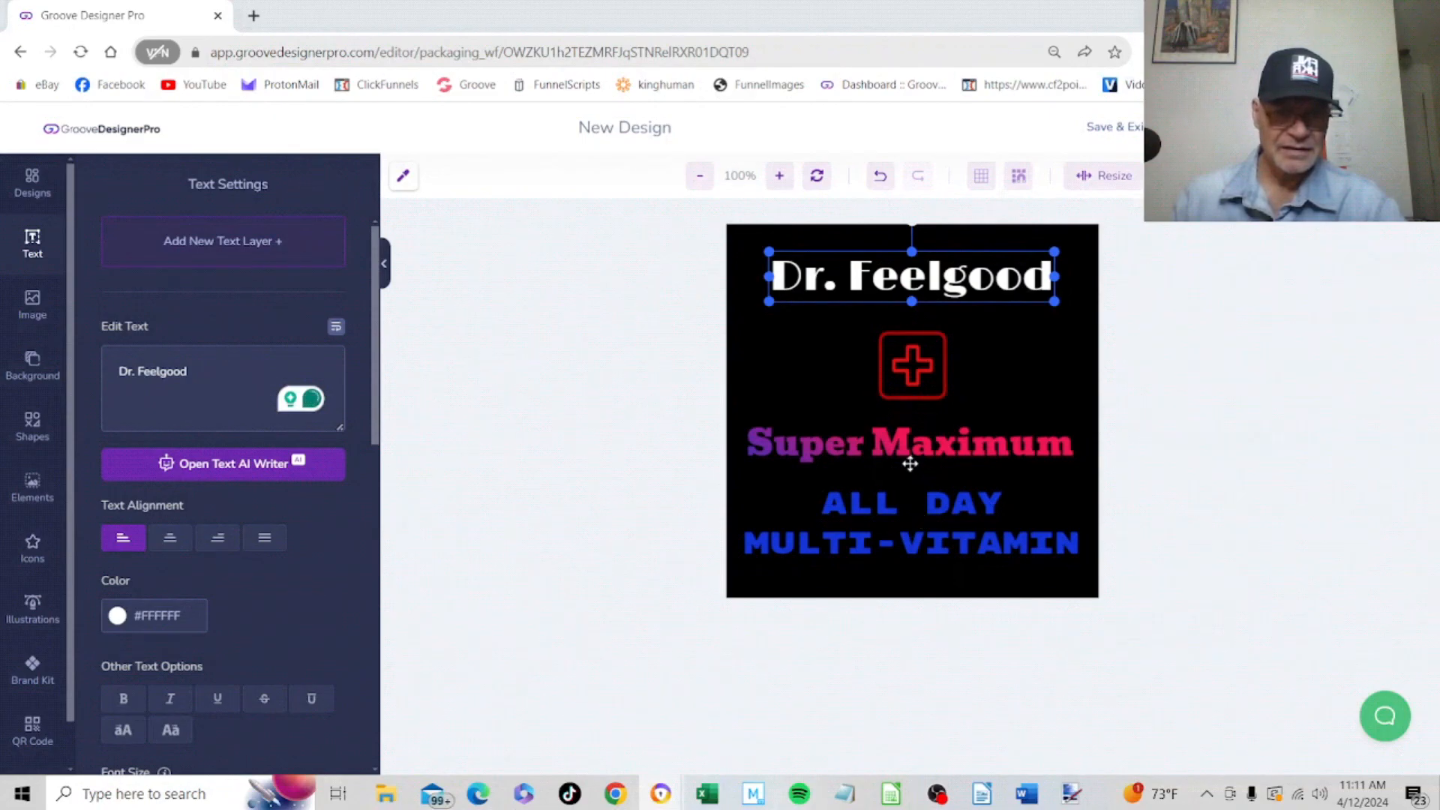
pyautogui.click(1123, 127)
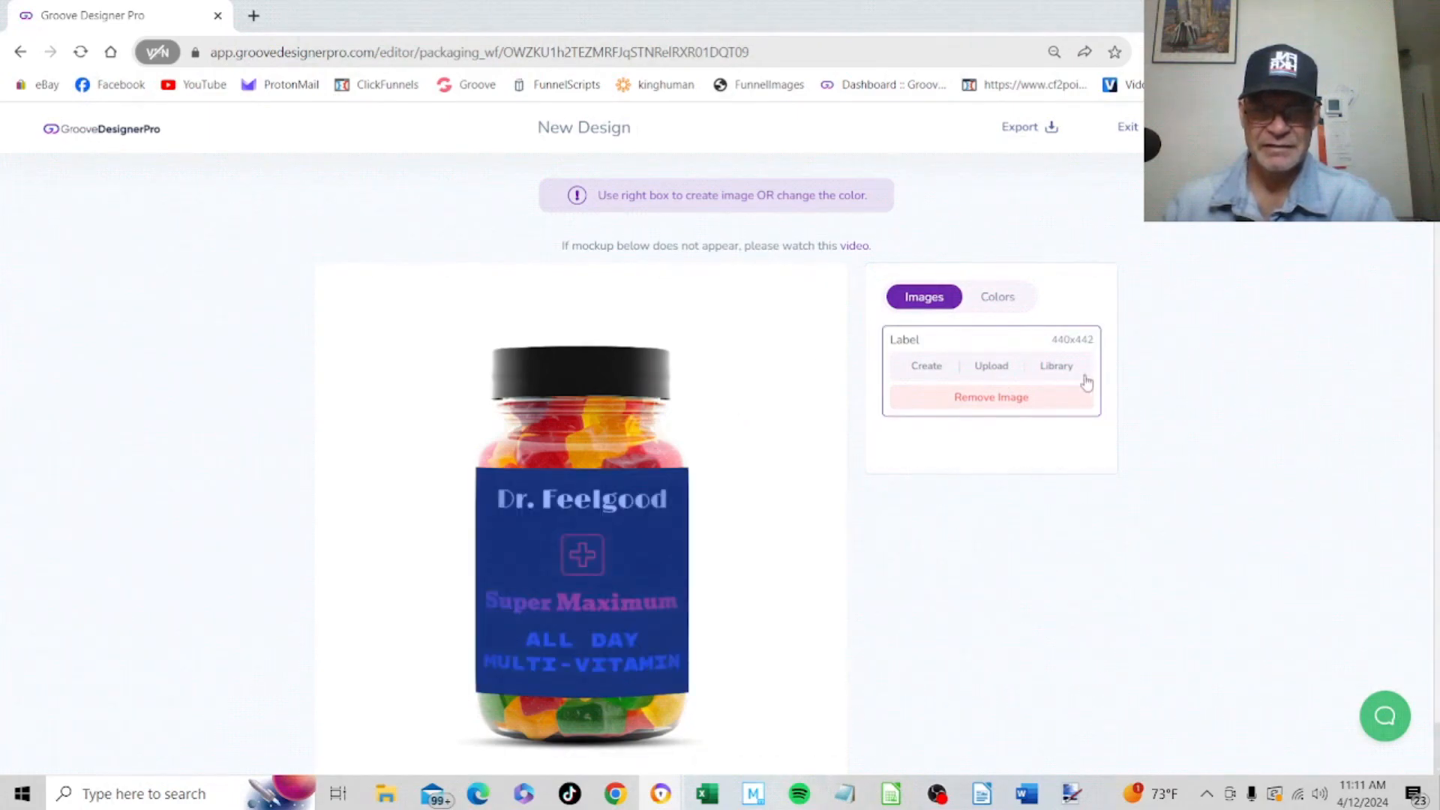
# Try the red #BD1C1C as the gummies bottle's body colour
pyautogui.click(1002, 303)
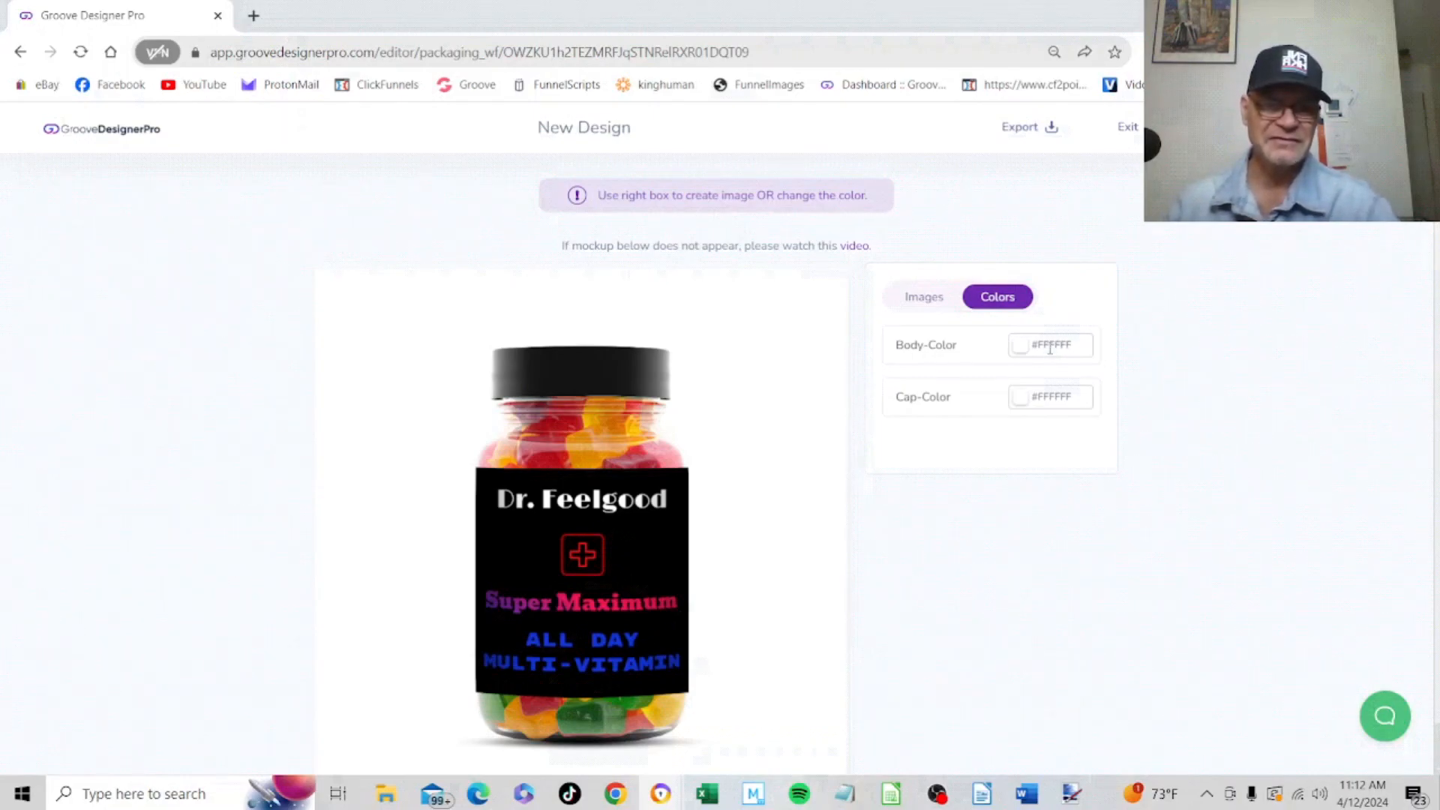
pyautogui.click(1050, 348)
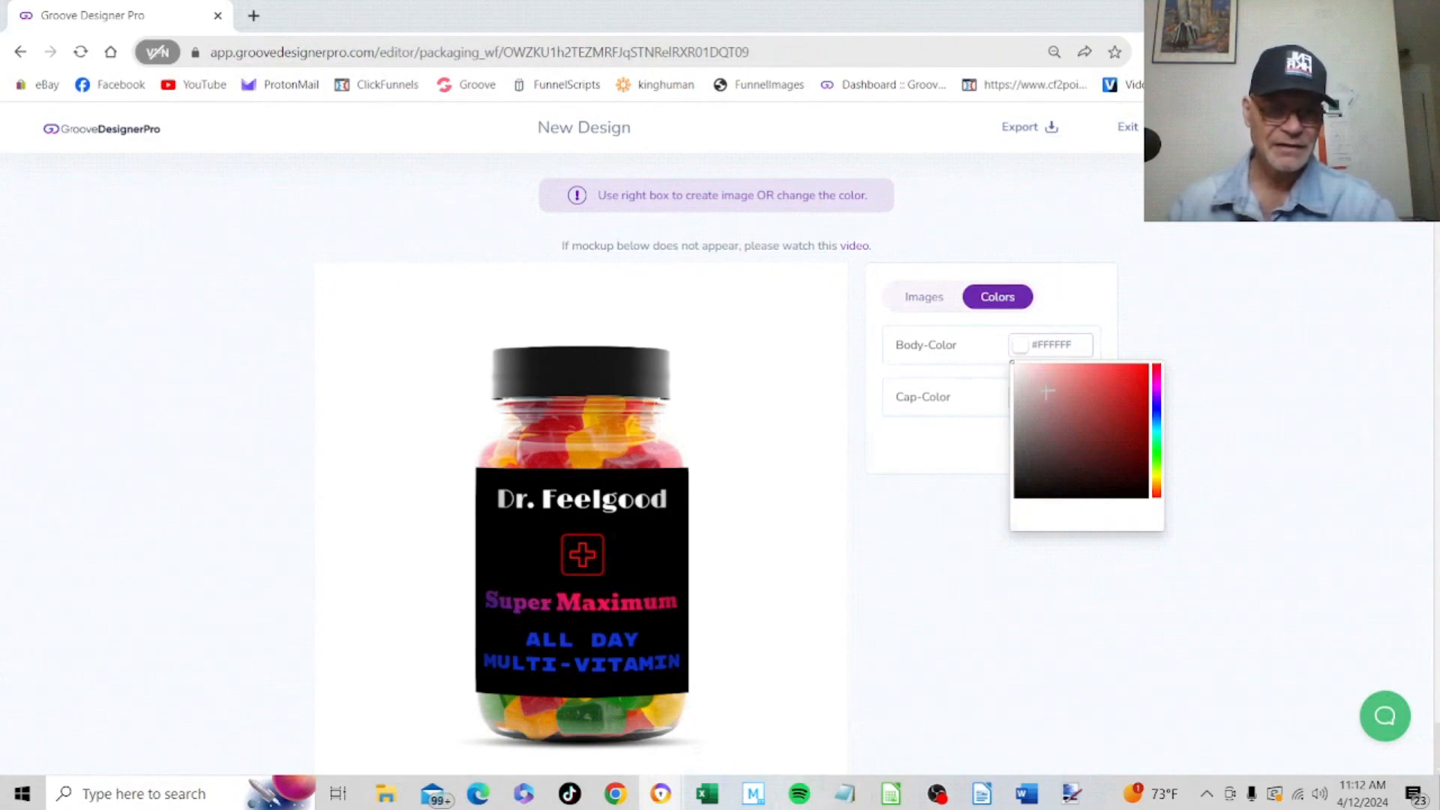
pyautogui.moveTo(1048, 390); pyautogui.dragTo(1123, 407)
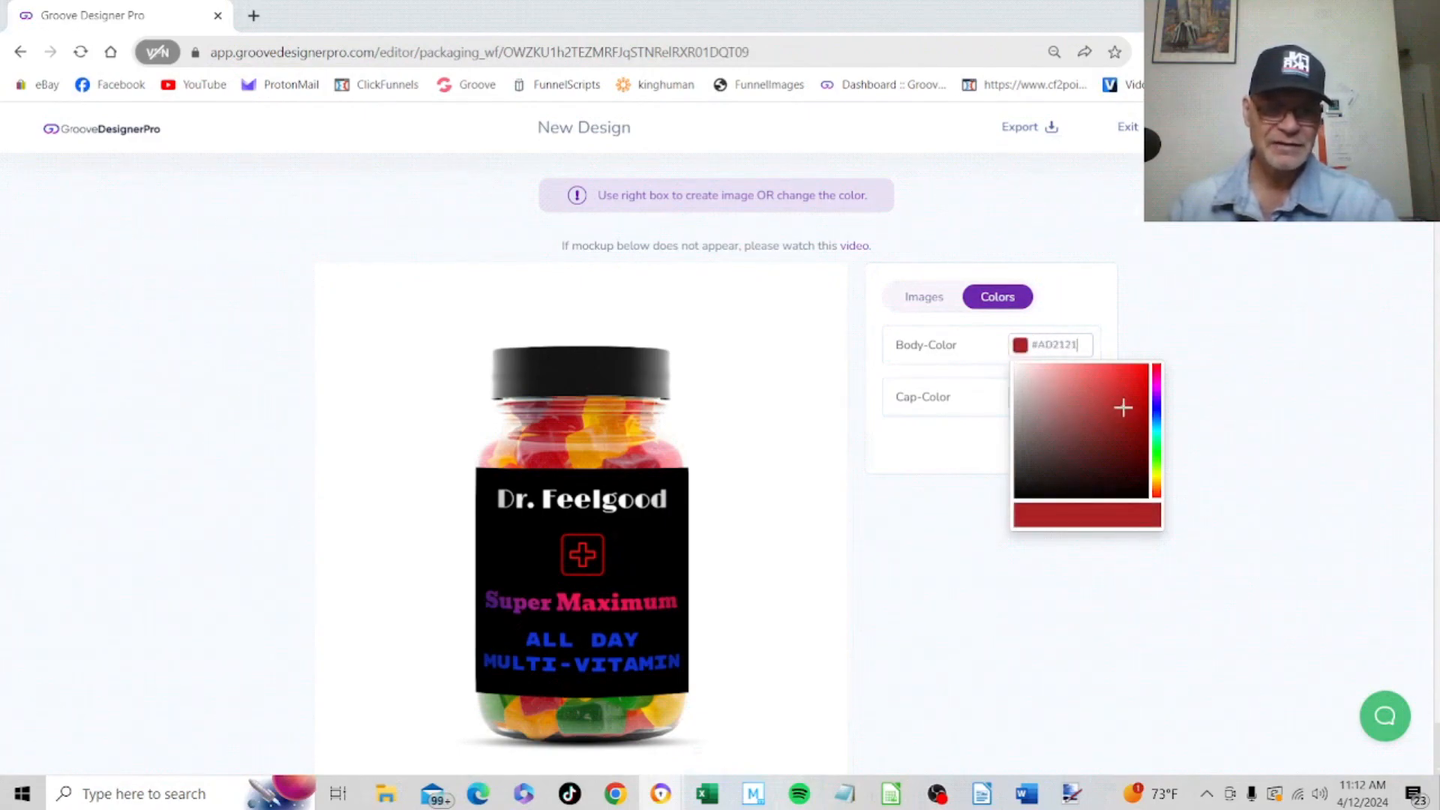
pyautogui.moveTo(1046, 443)
pyautogui.mouseDown()
pyautogui.moveTo(1045, 460)
pyautogui.moveTo(1110, 442)
pyautogui.moveTo(1128, 398)
pyautogui.mouseUp()
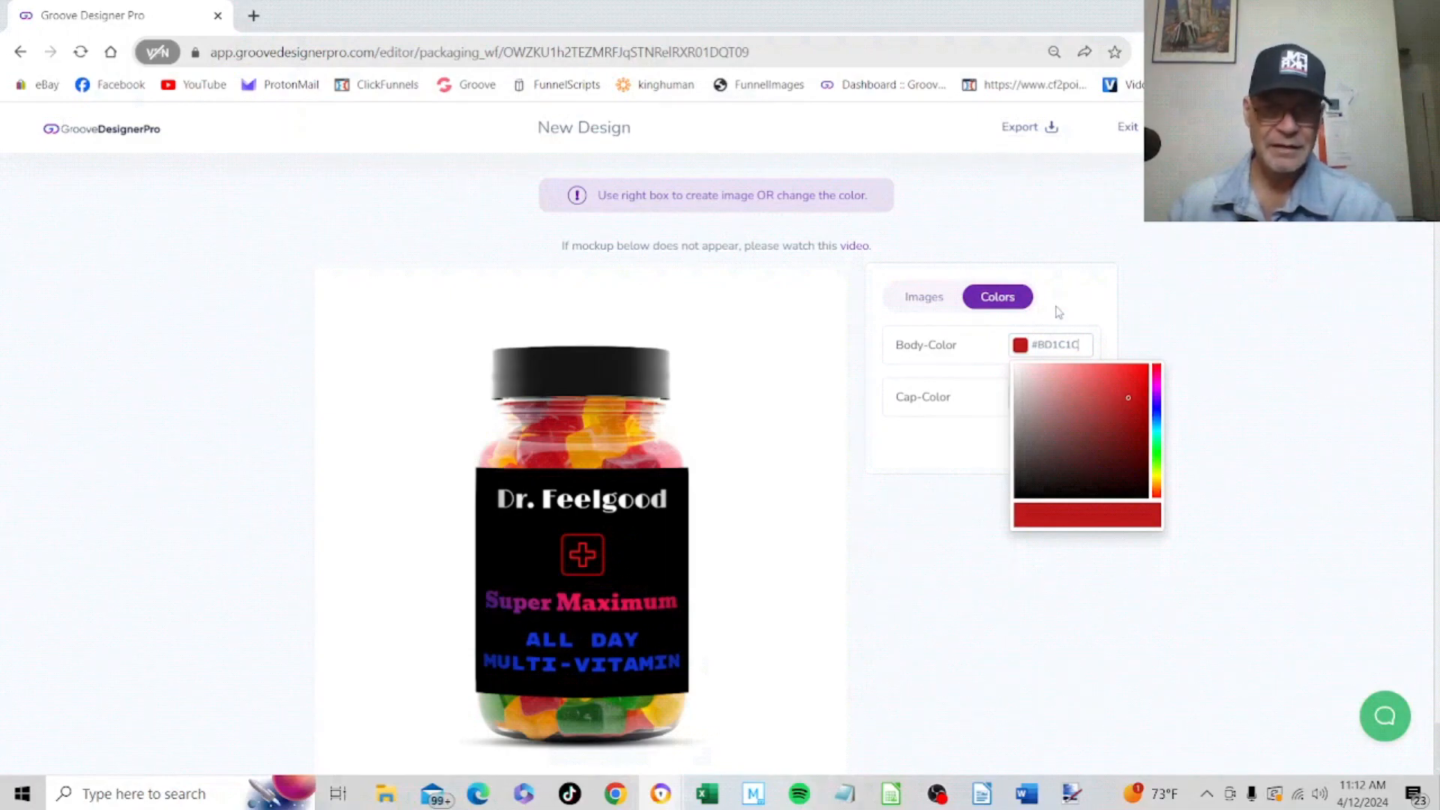
pyautogui.click(1080, 316)
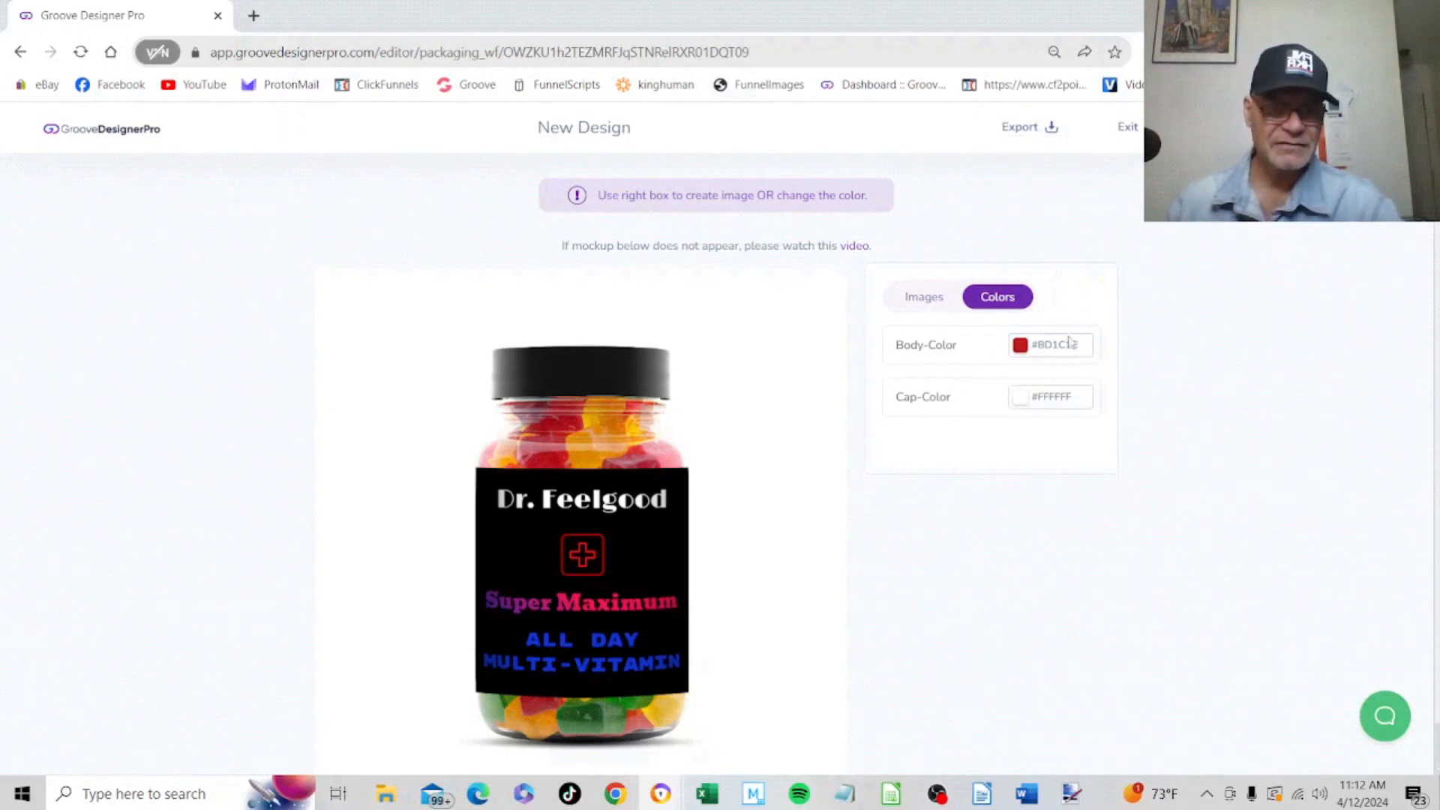
# Try a muted purple body colour on the gummies bottle and return to the label image options
pyautogui.click(1059, 346)
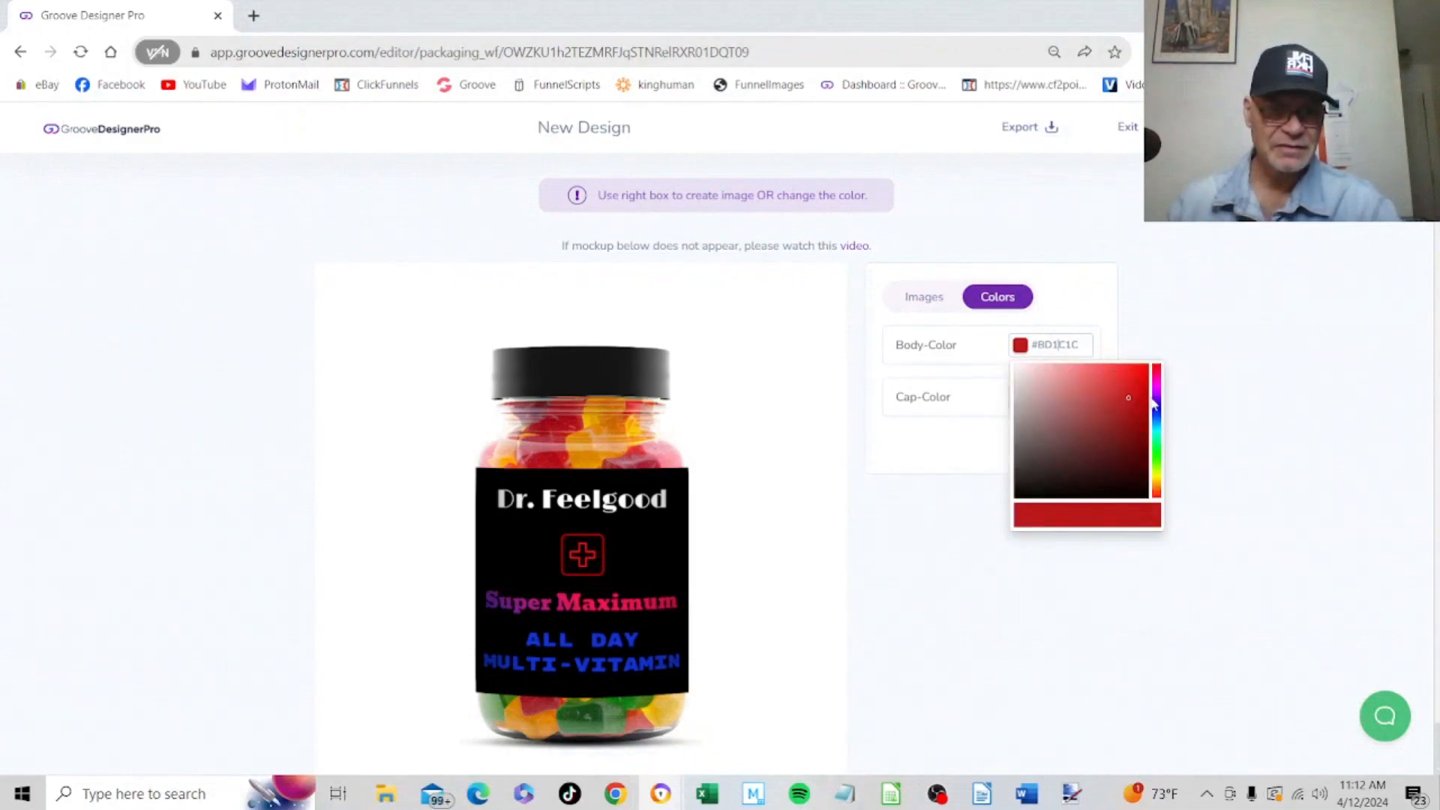
pyautogui.moveTo(1157, 378)
pyautogui.mouseDown()
pyautogui.moveTo(1157, 496)
pyautogui.moveTo(1161, 340)
pyautogui.moveTo(1159, 464)
pyautogui.moveTo(1146, 401)
pyautogui.moveTo(1029, 382)
pyautogui.moveTo(1015, 450)
pyautogui.moveTo(1010, 405)
pyautogui.moveTo(1093, 399)
pyautogui.moveTo(1069, 403)
pyautogui.mouseUp()
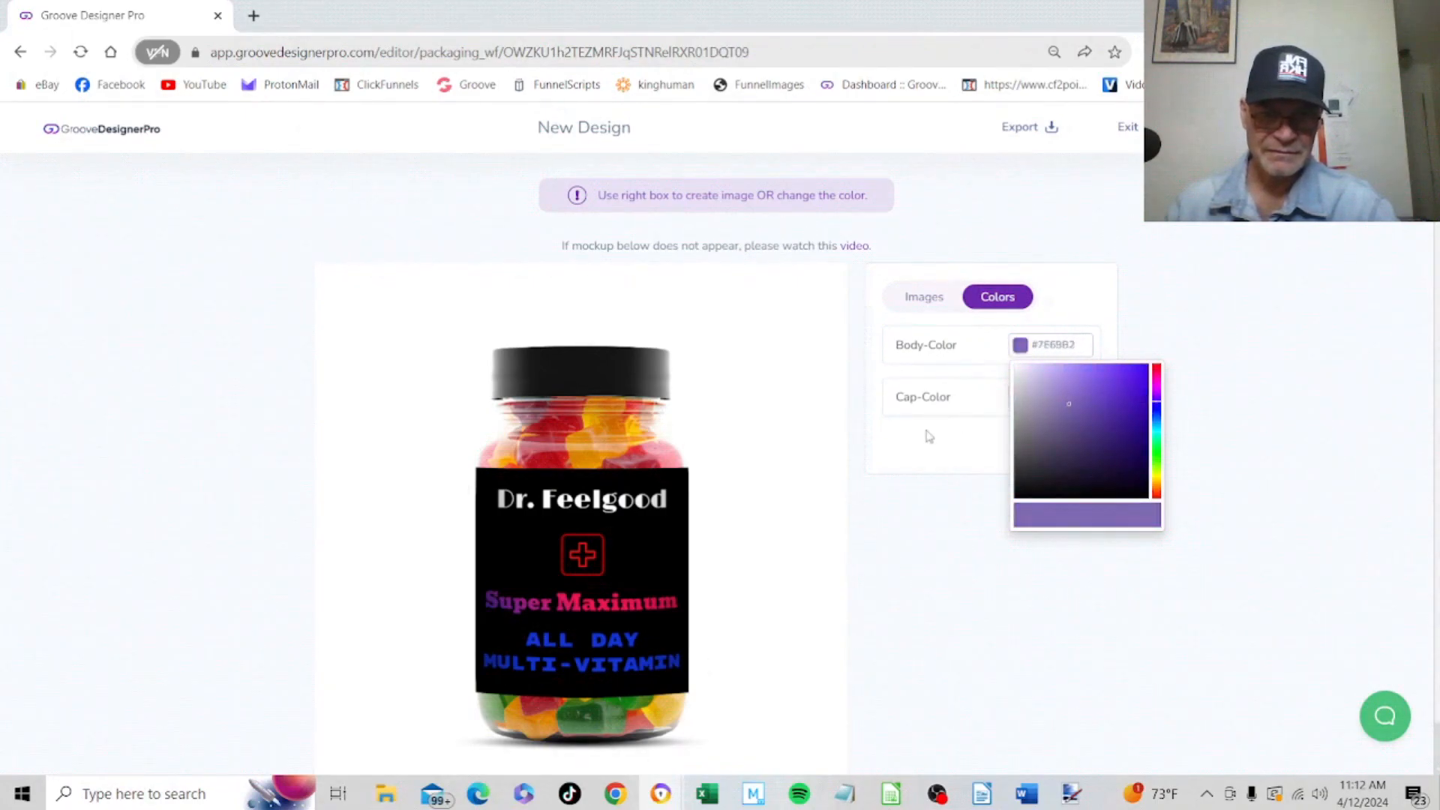
pyautogui.click(929, 437)
pyautogui.click(921, 300)
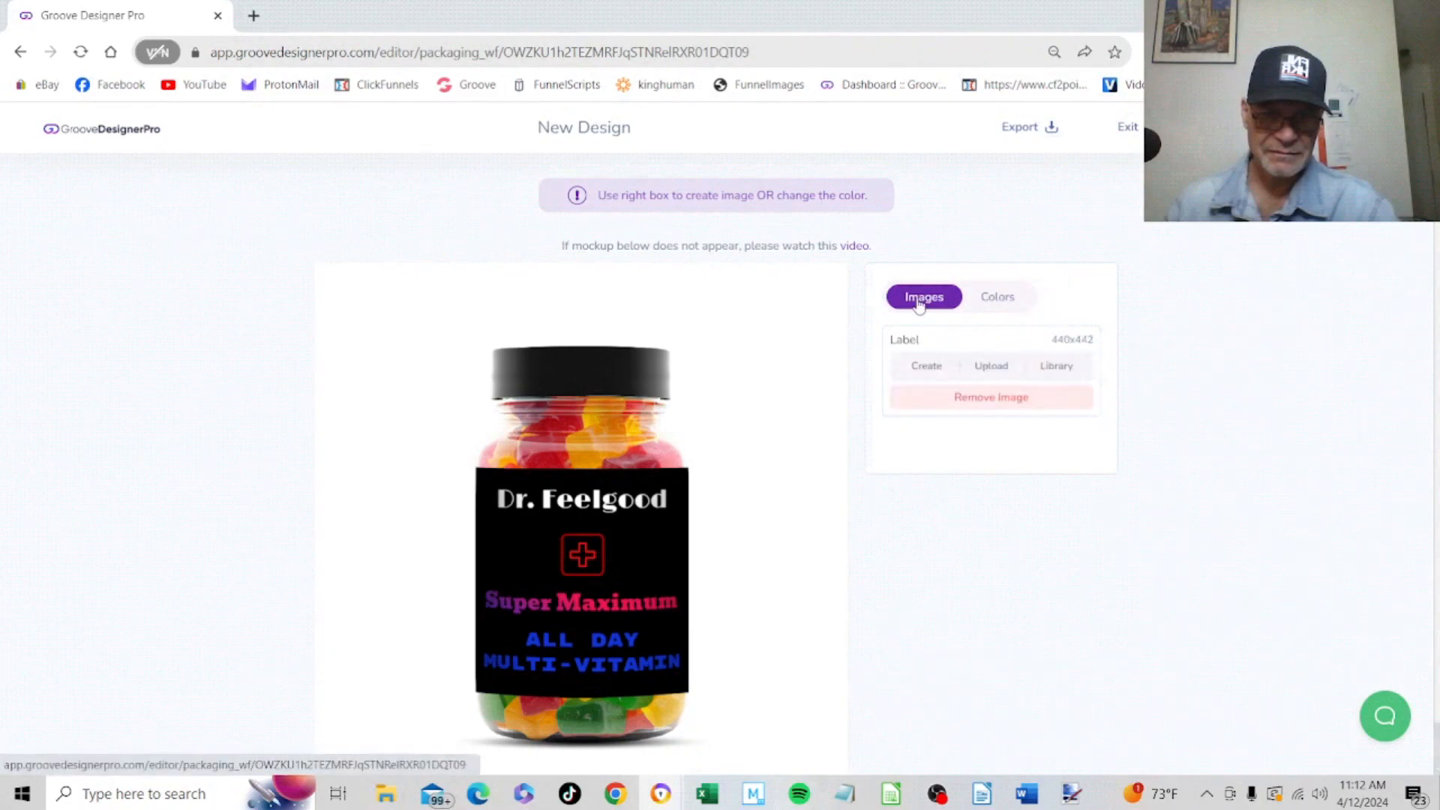
pyautogui.click(981, 299)
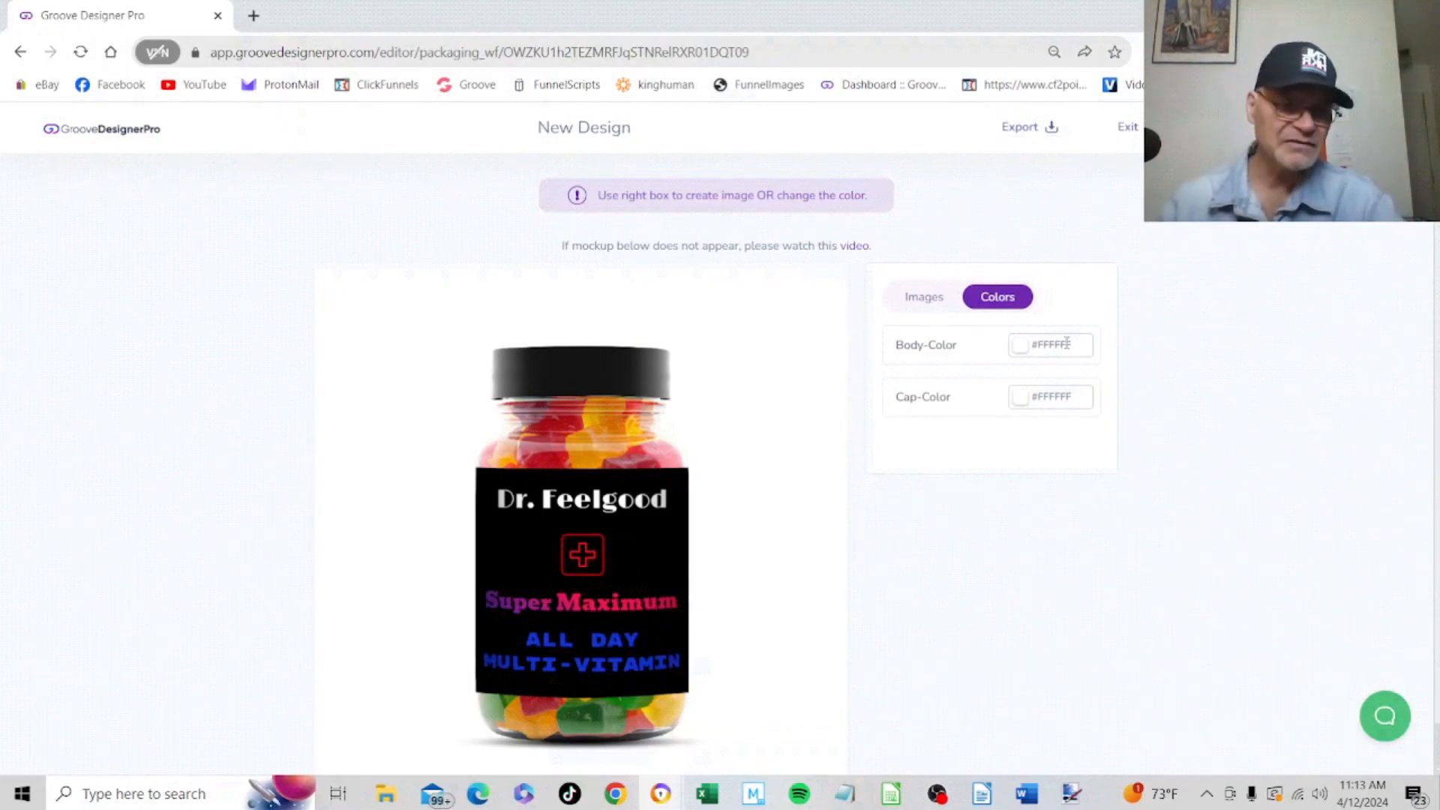
pyautogui.click(928, 302)
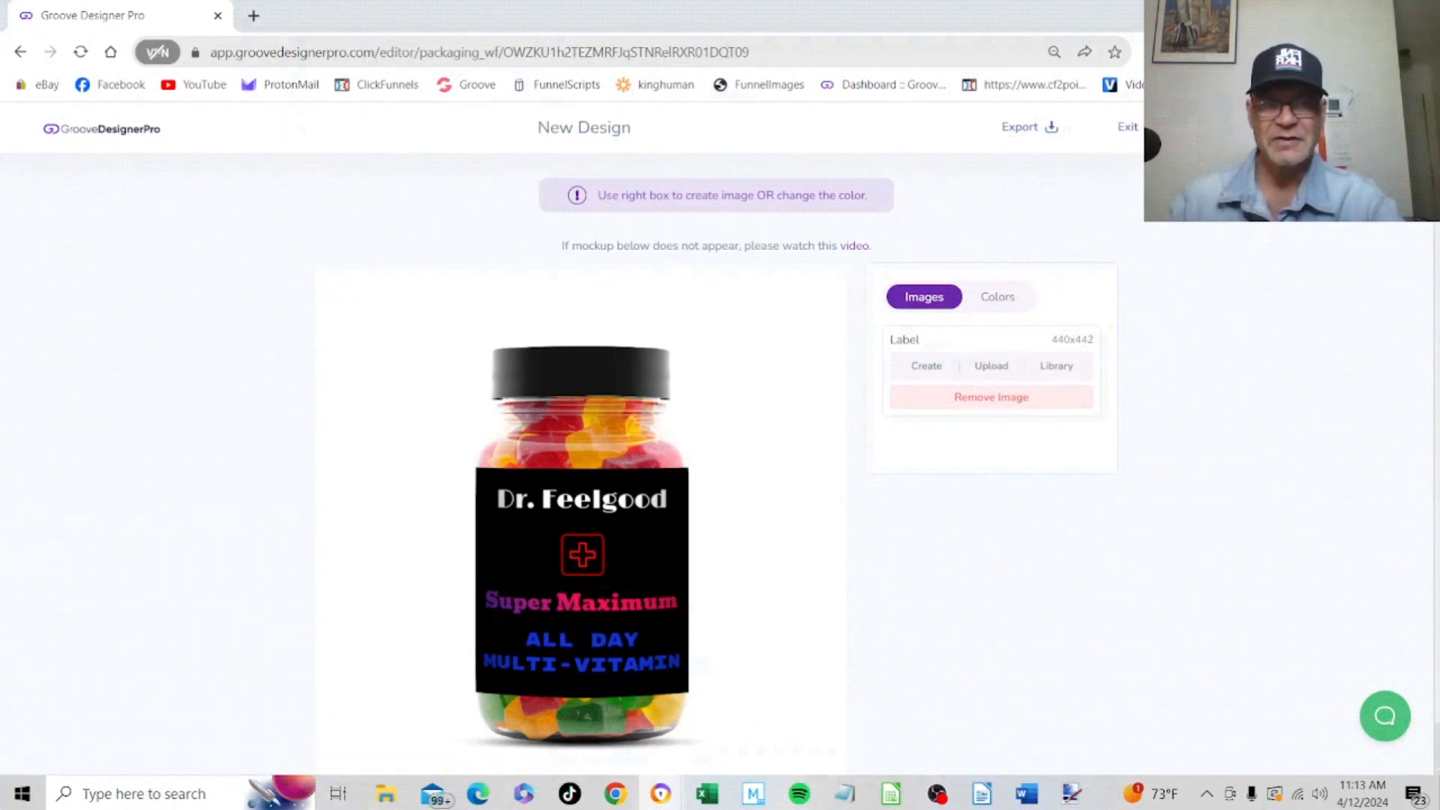
# Review the mockup's export options for file type, DPI and watermark, and close them without exporting
pyautogui.click(1233, 127)
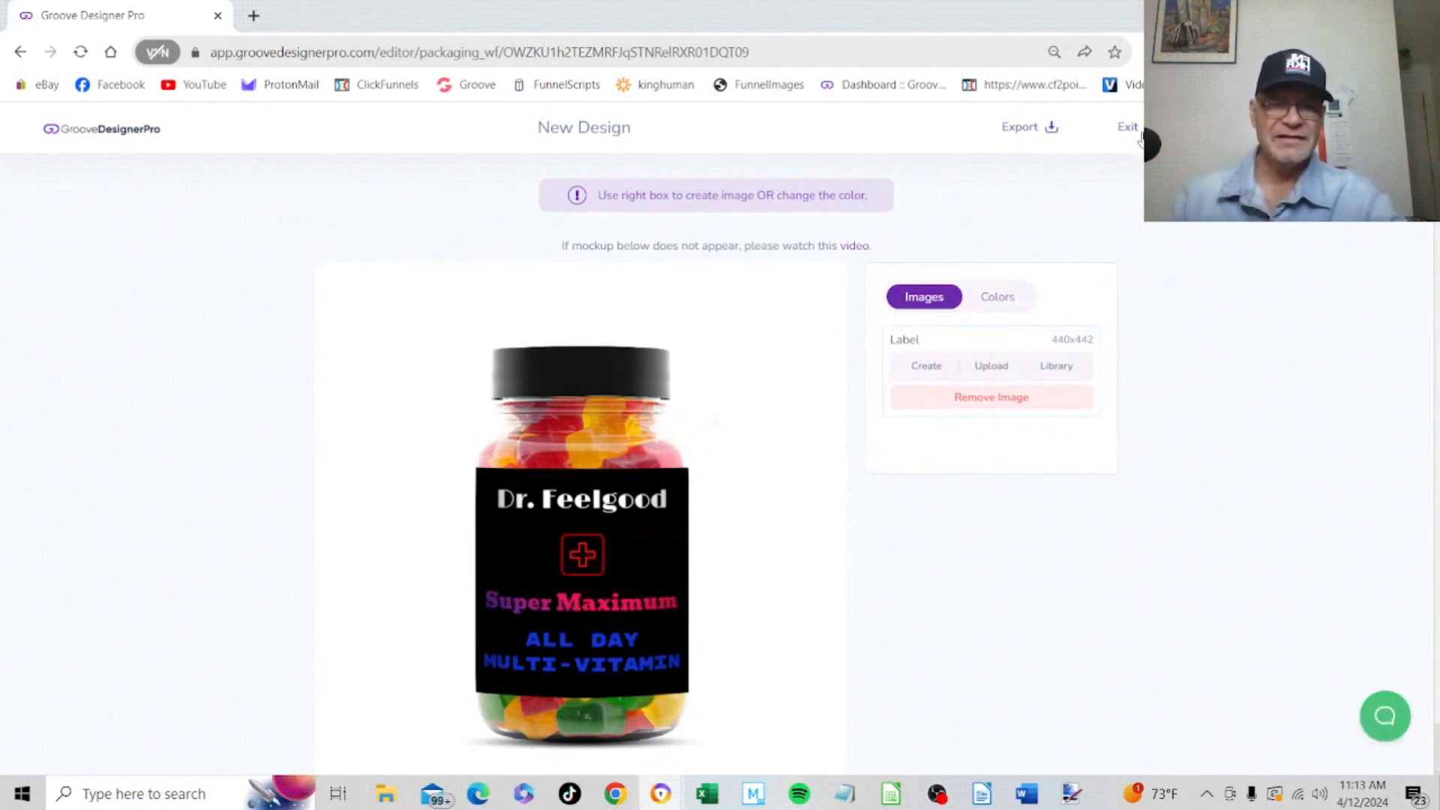
pyautogui.click(1019, 134)
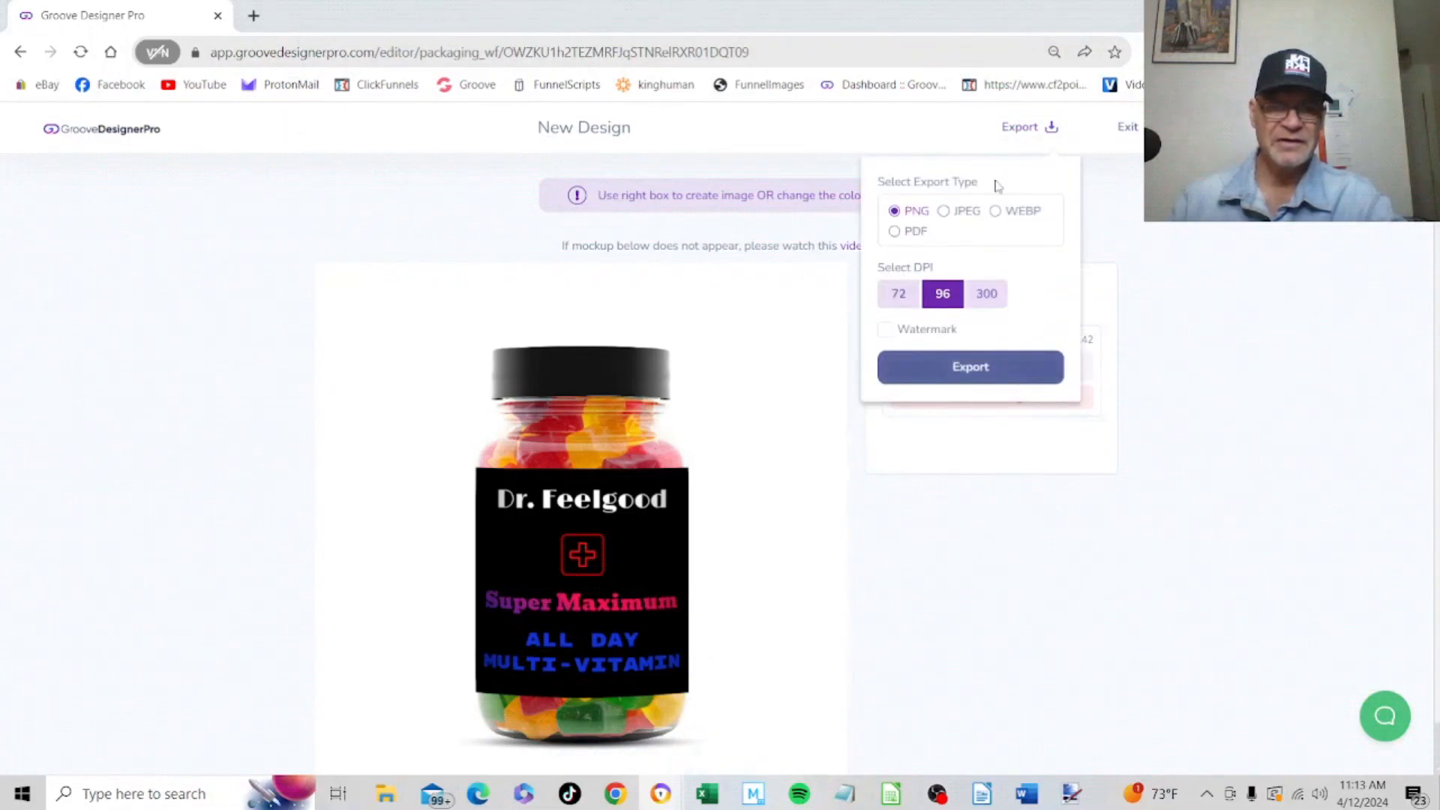
pyautogui.click(954, 126)
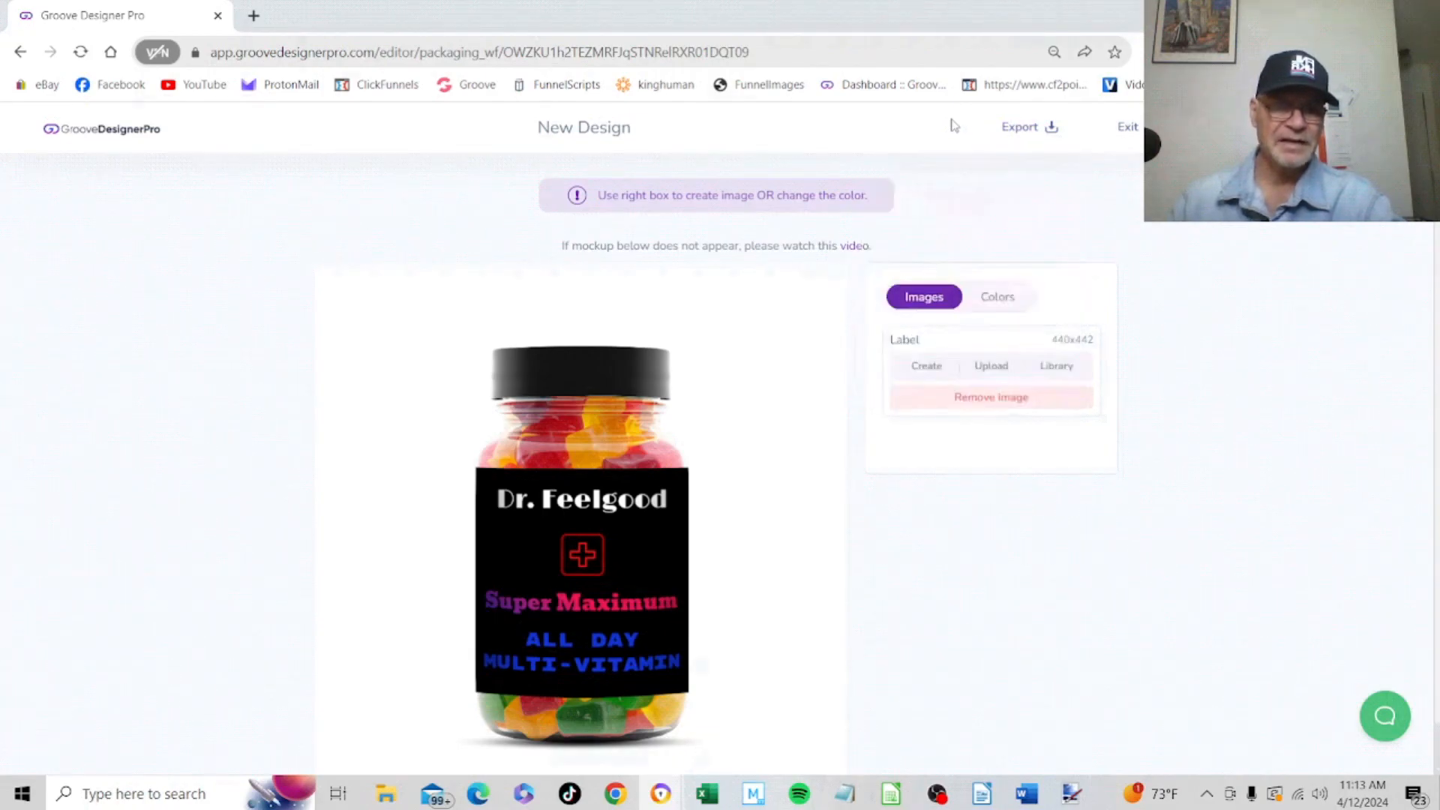
pyautogui.click(1020, 138)
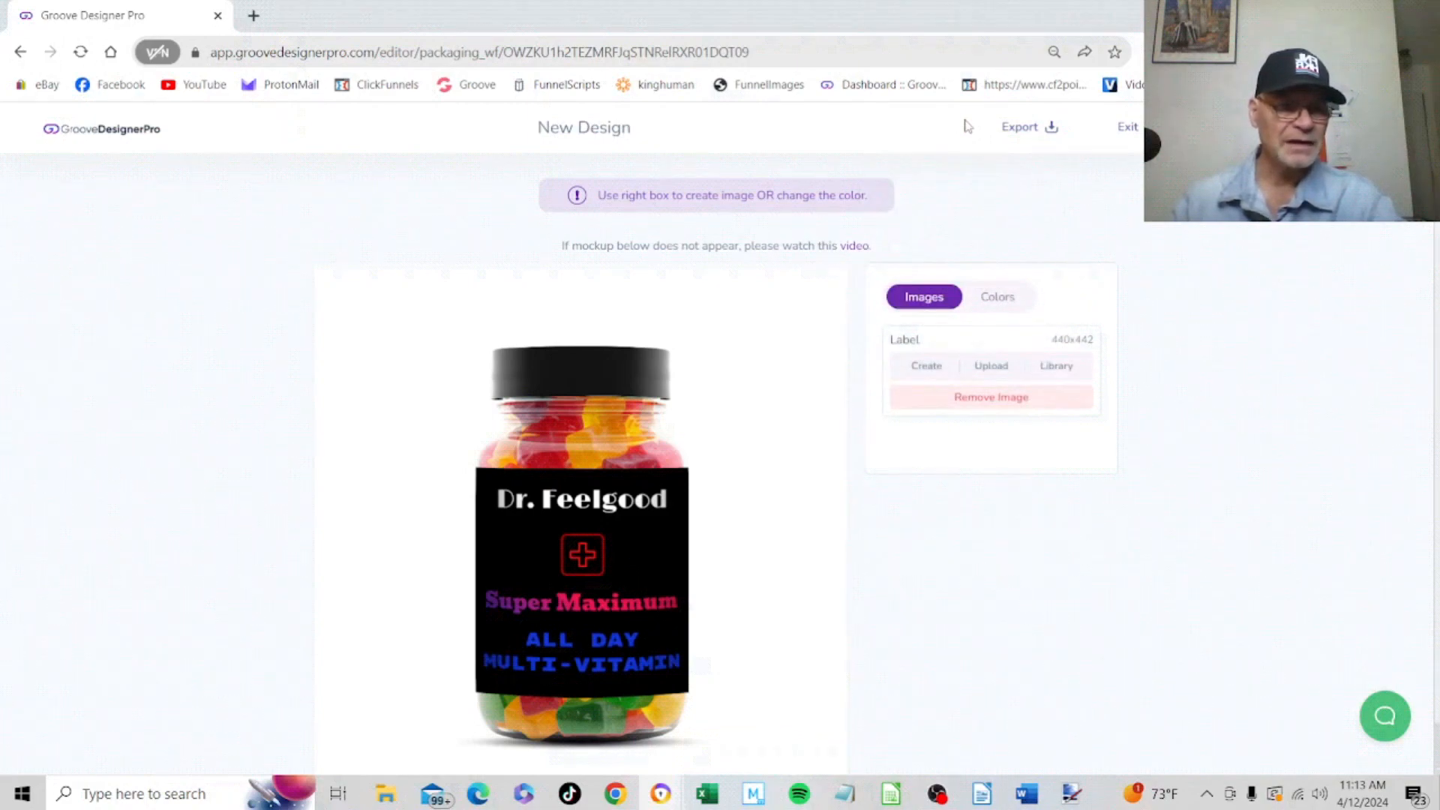
# Exit the editor to the saved designs, preview the gummies bottle mockup and close the preview
pyautogui.click(1123, 130)
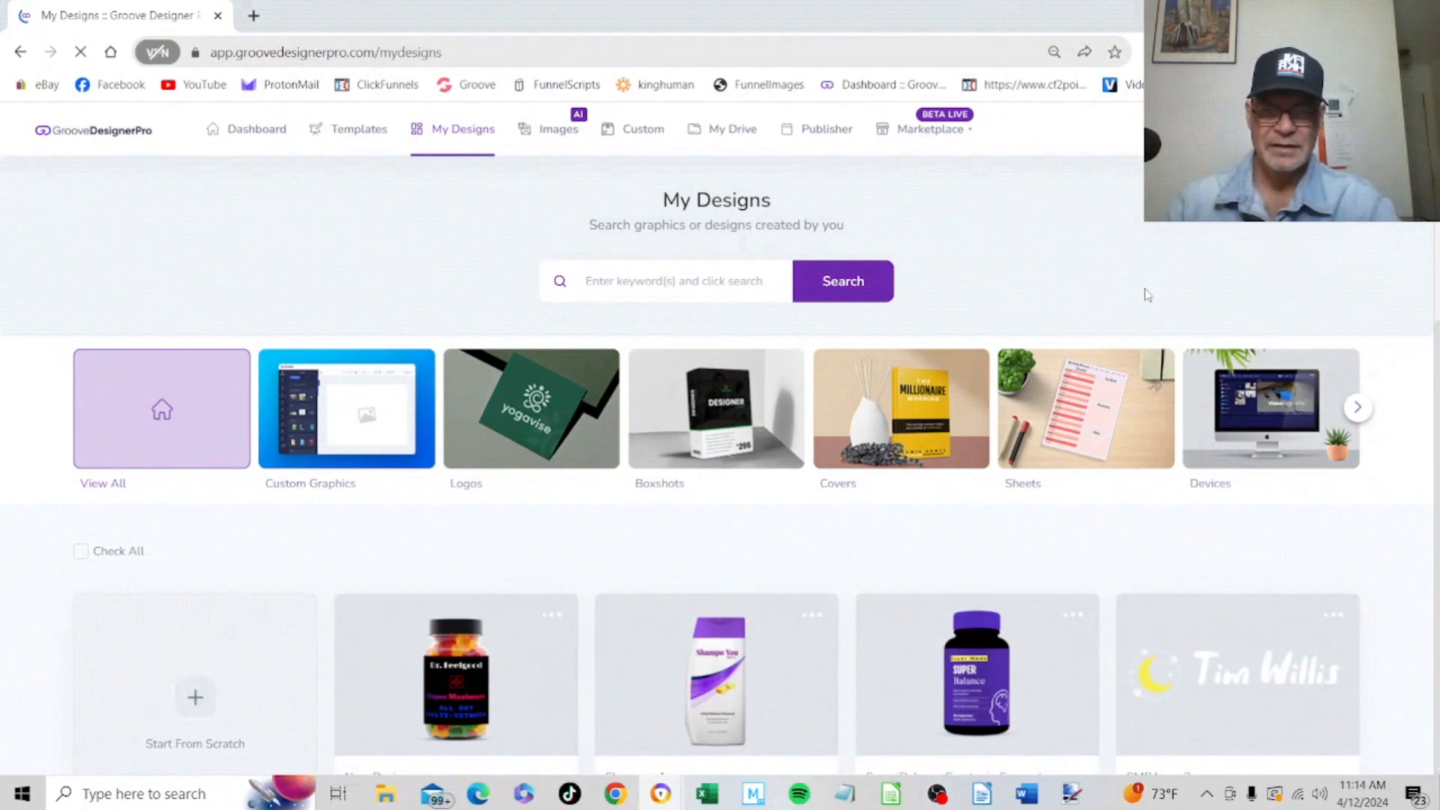
pyautogui.moveTo(459, 696)
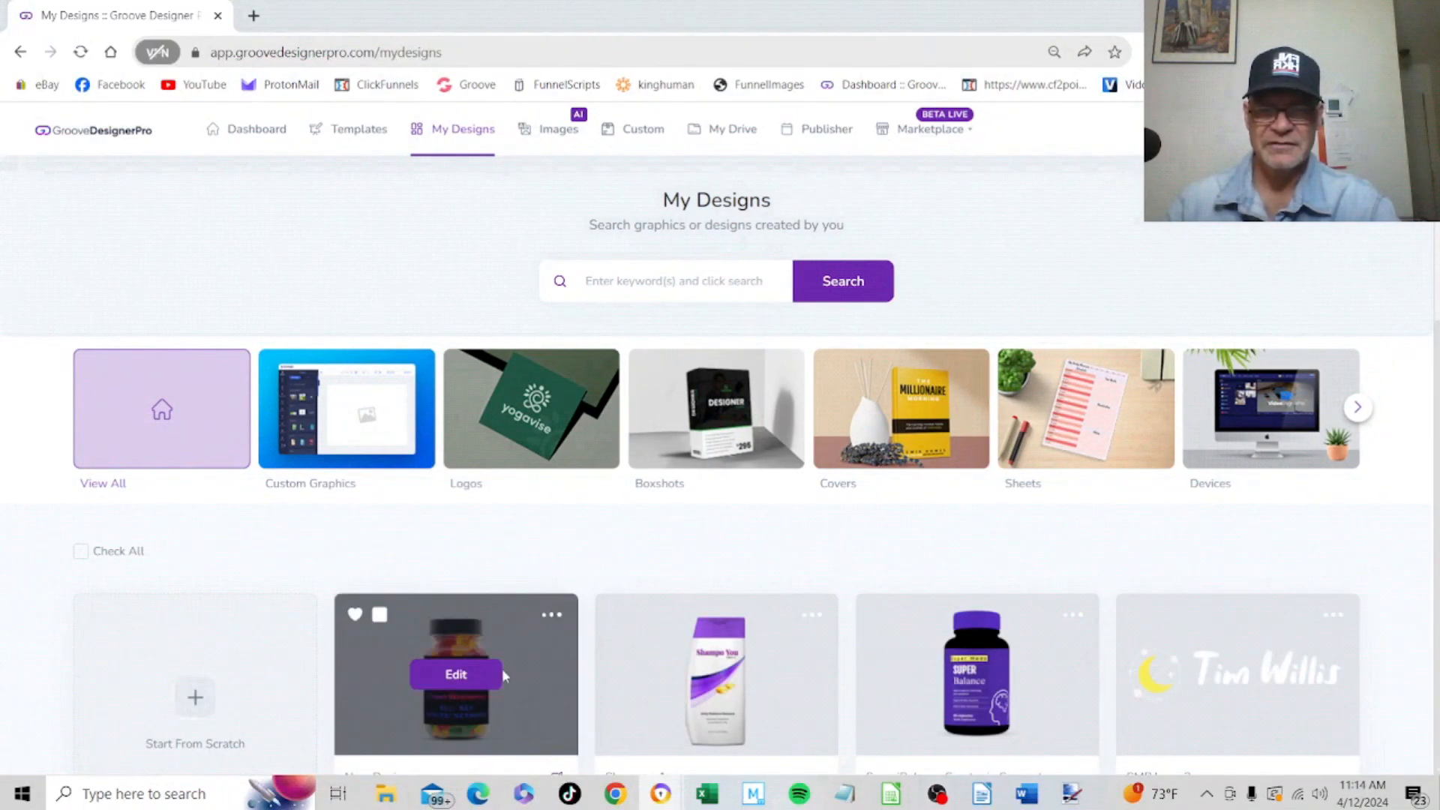
pyautogui.scroll(-1, 527, 654)
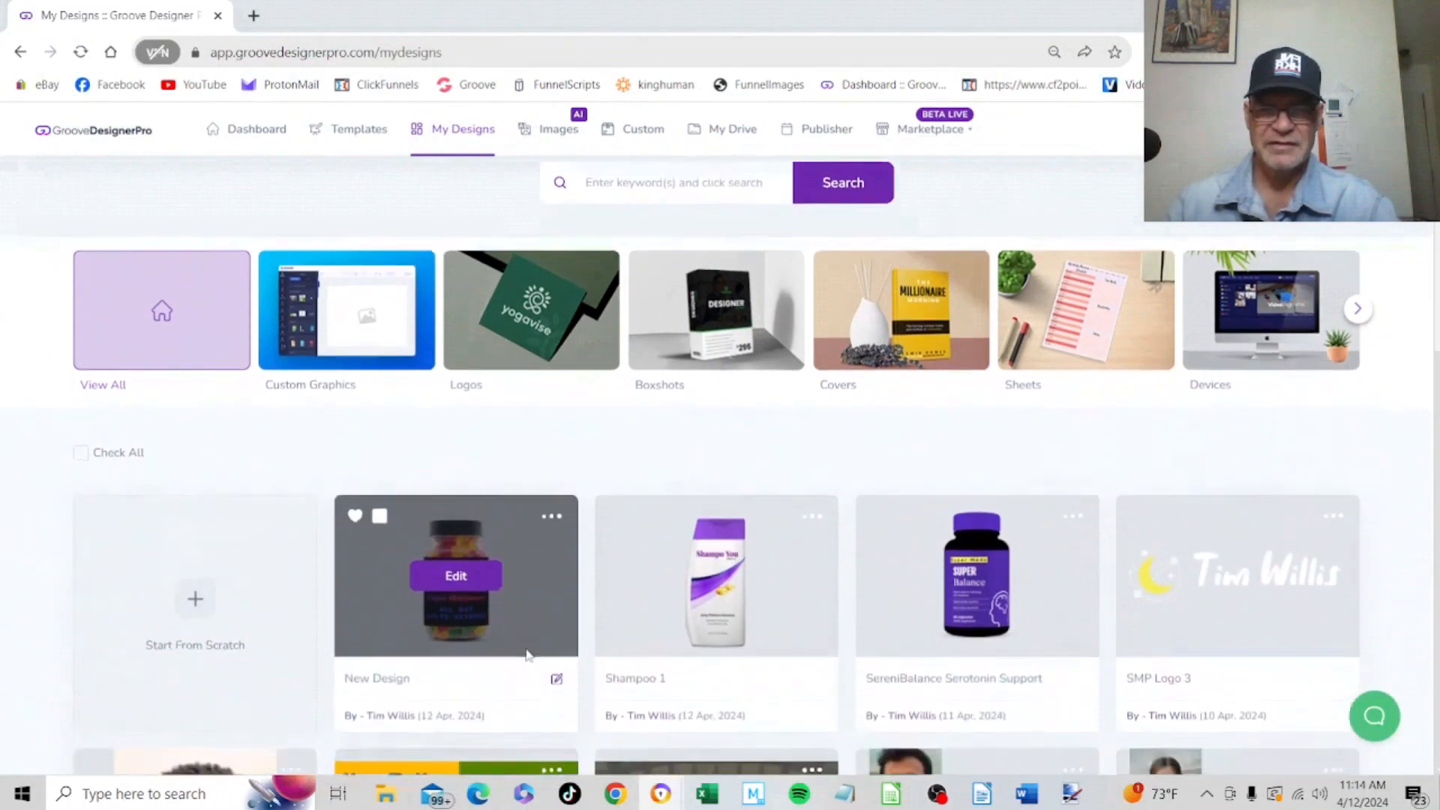
pyautogui.scroll(-1, 527, 655)
pyautogui.click(551, 426)
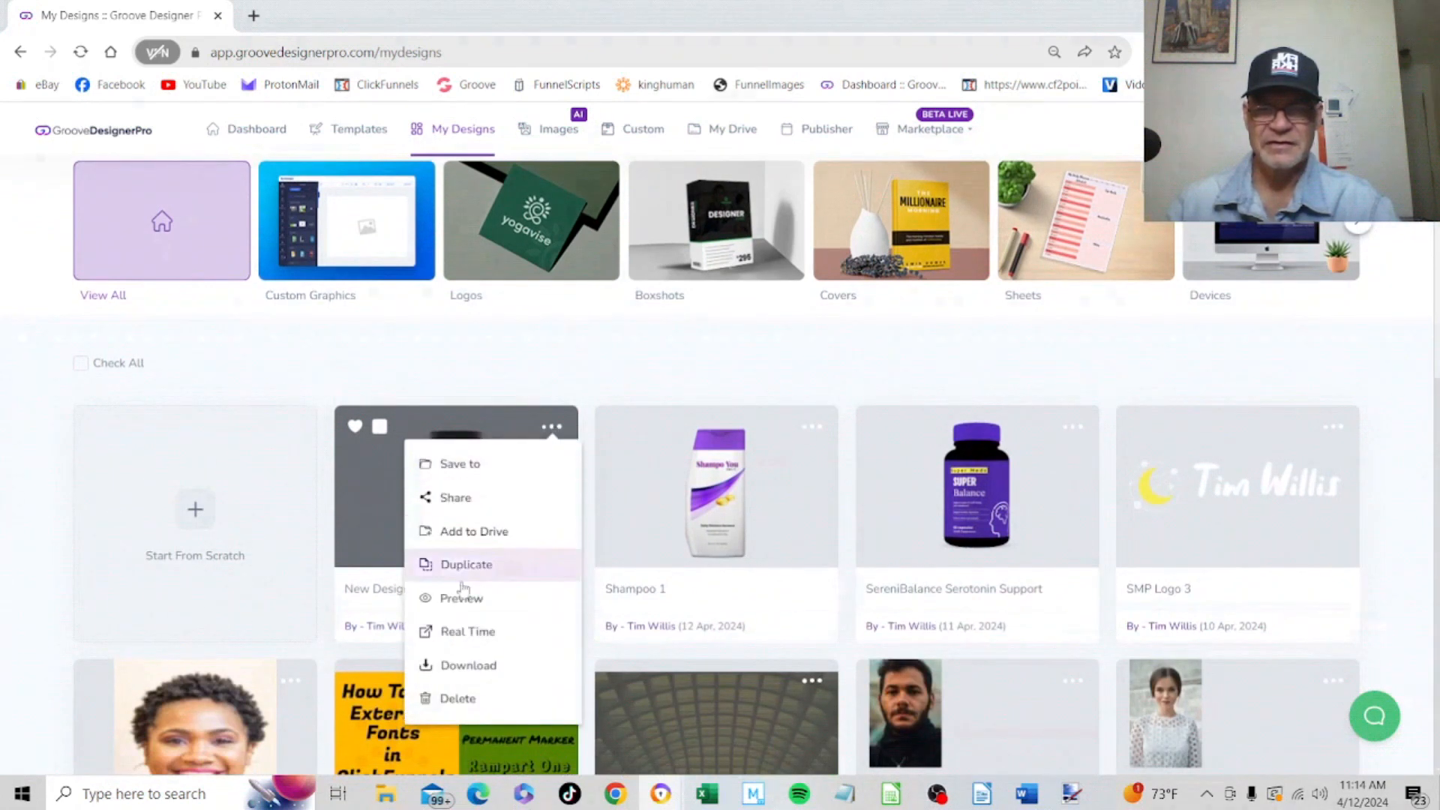
pyautogui.click(450, 615)
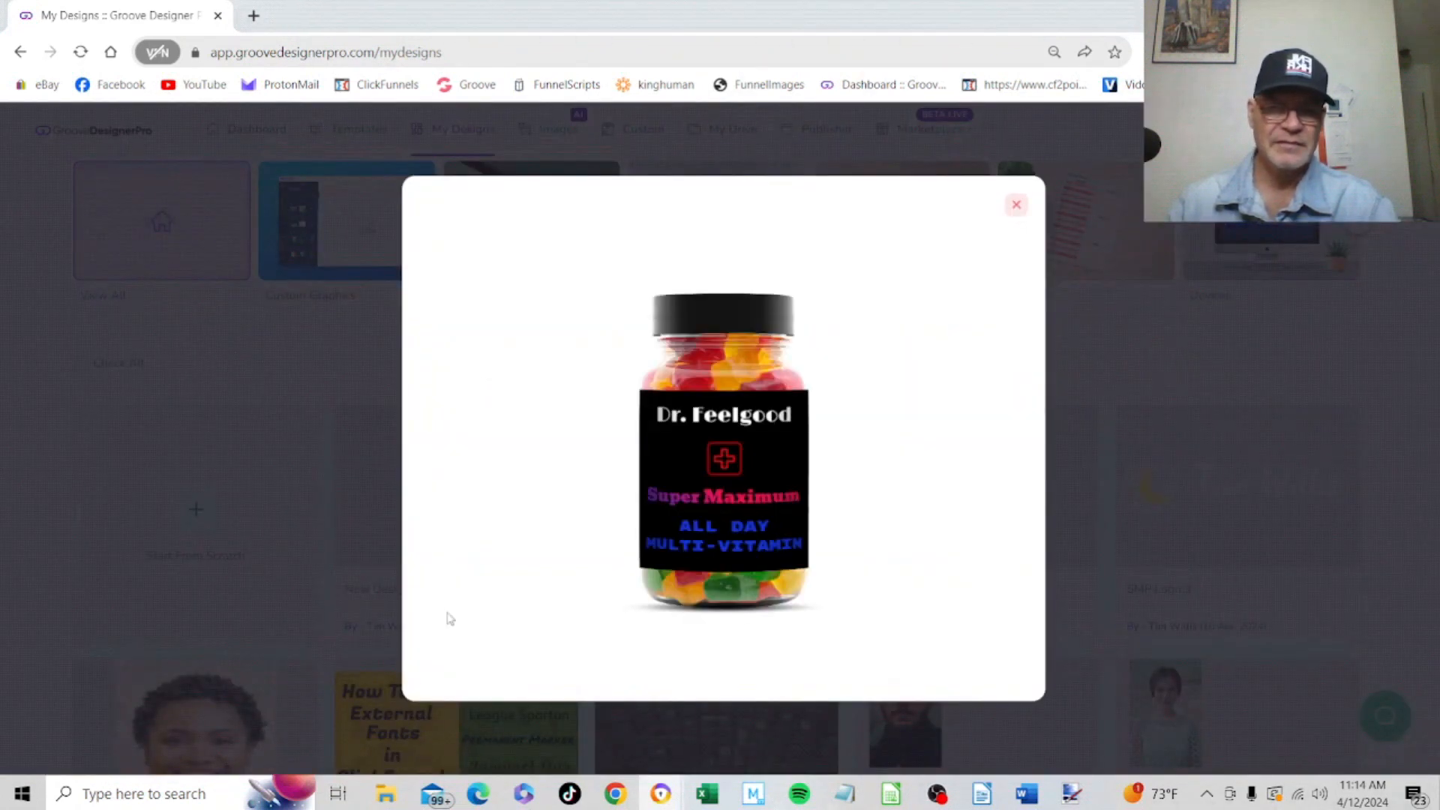
pyautogui.click(1017, 205)
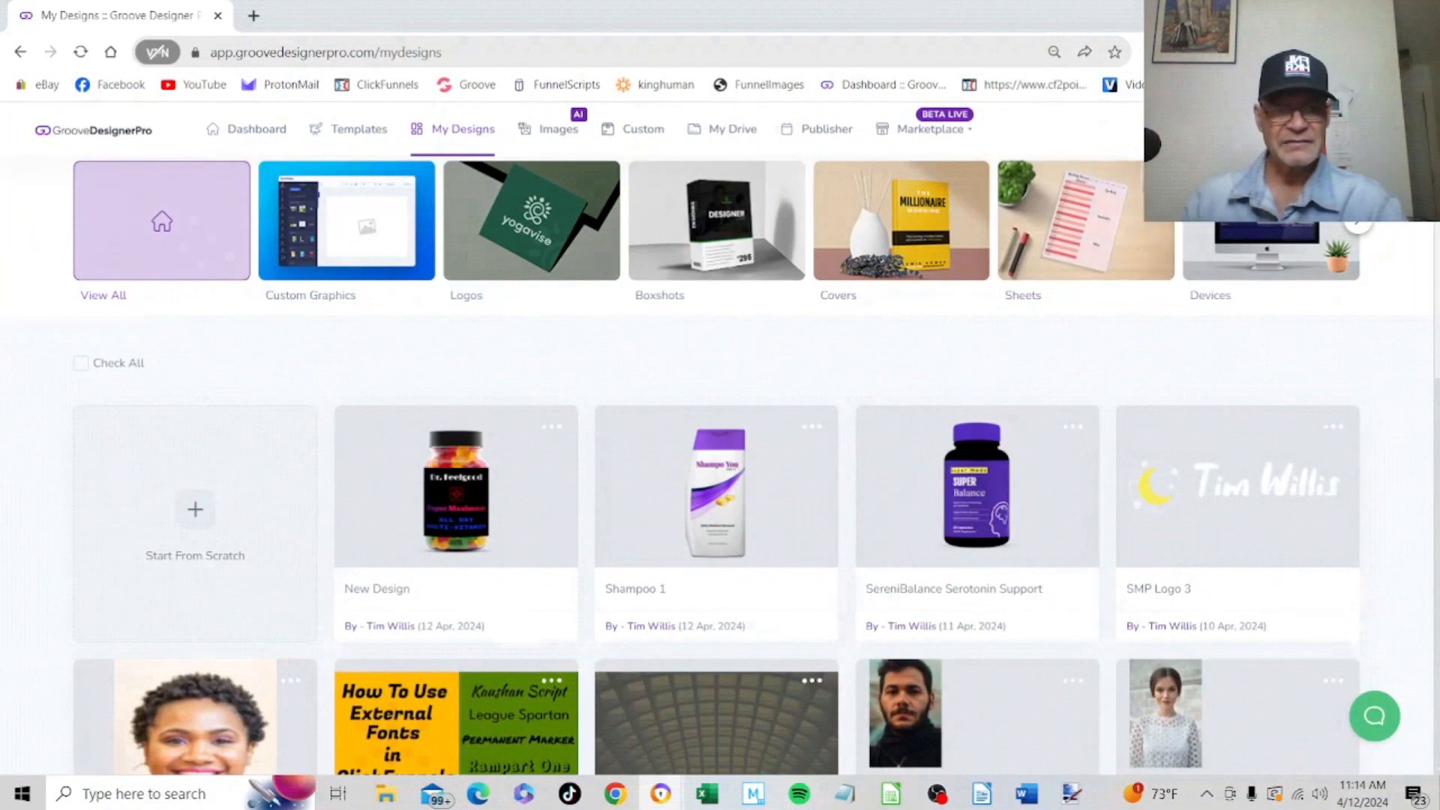
pyautogui.scroll(3, 720, 450)
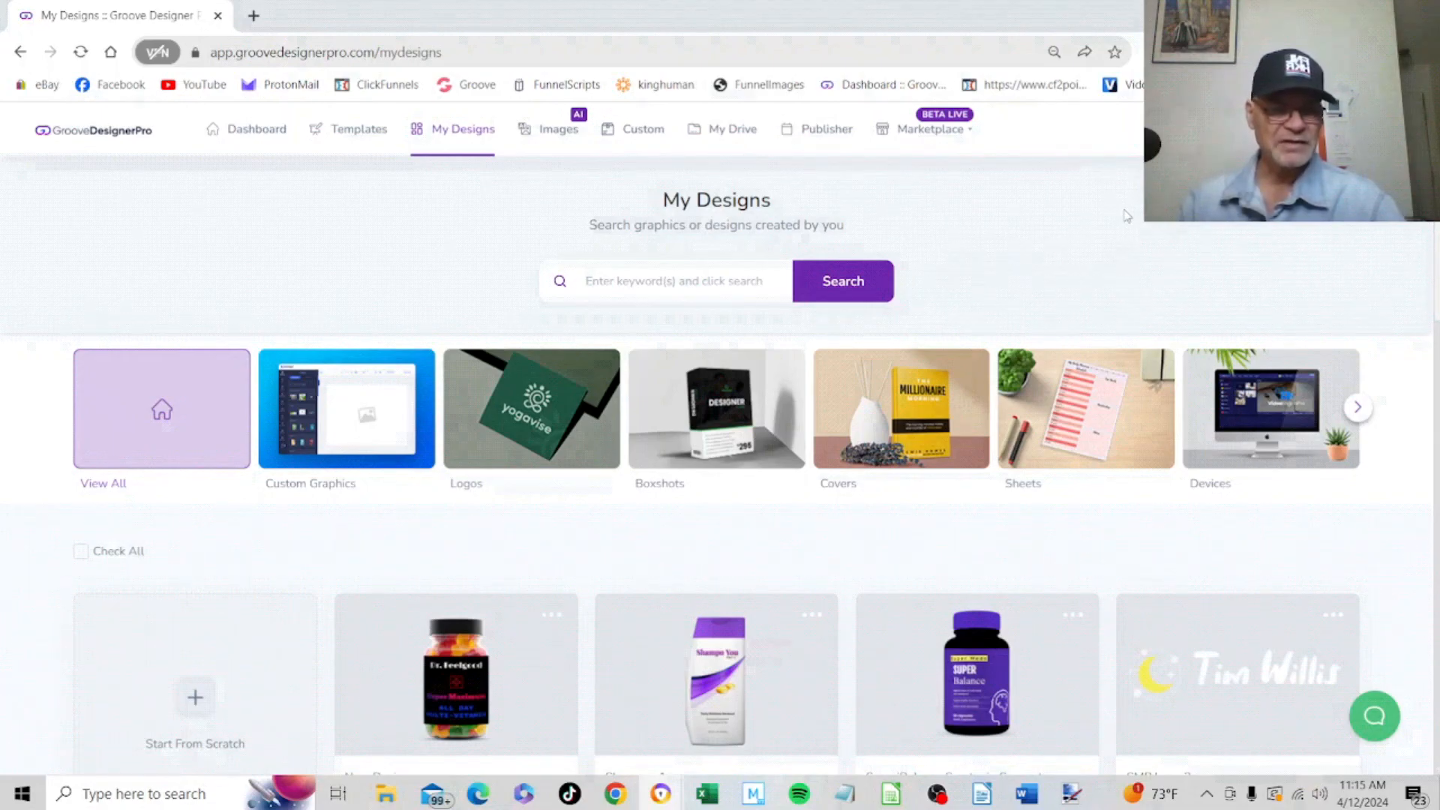
pyautogui.moveTo(459, 677)
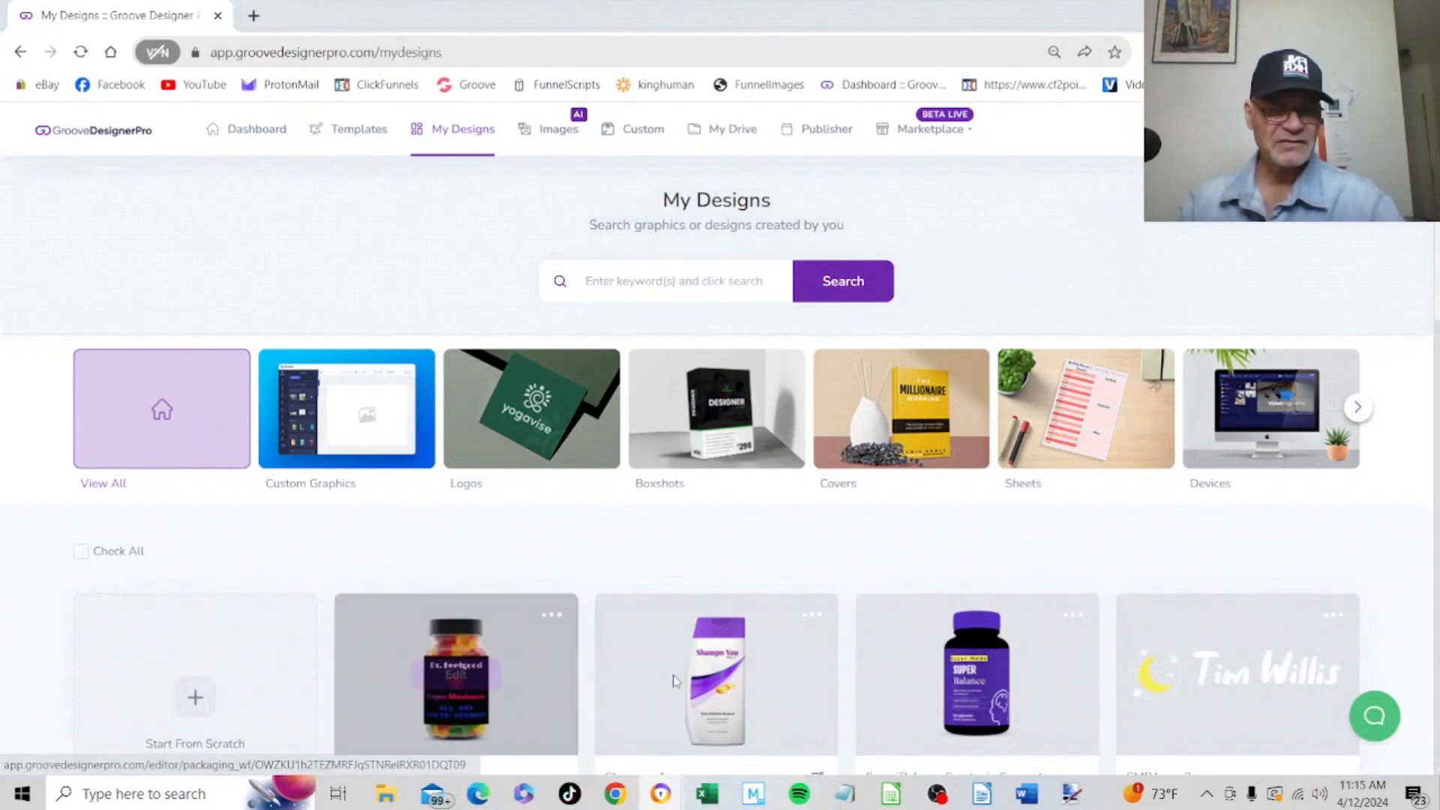